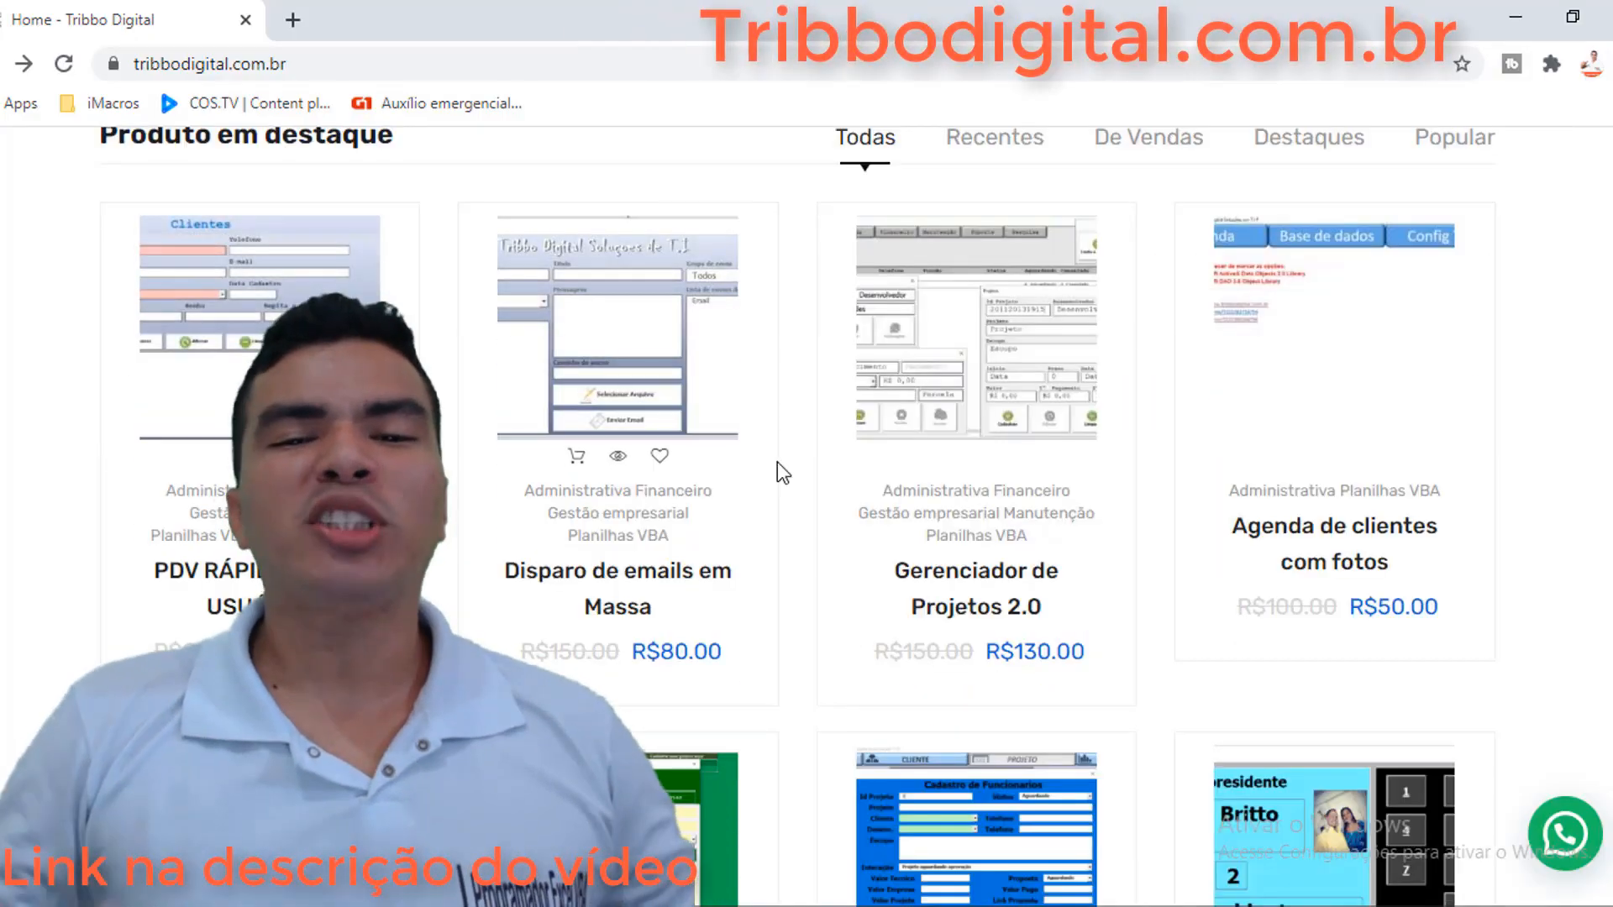
Open the WhatsApp message sender product page and view its product image full size
scroll(924, 453, "down", 5)
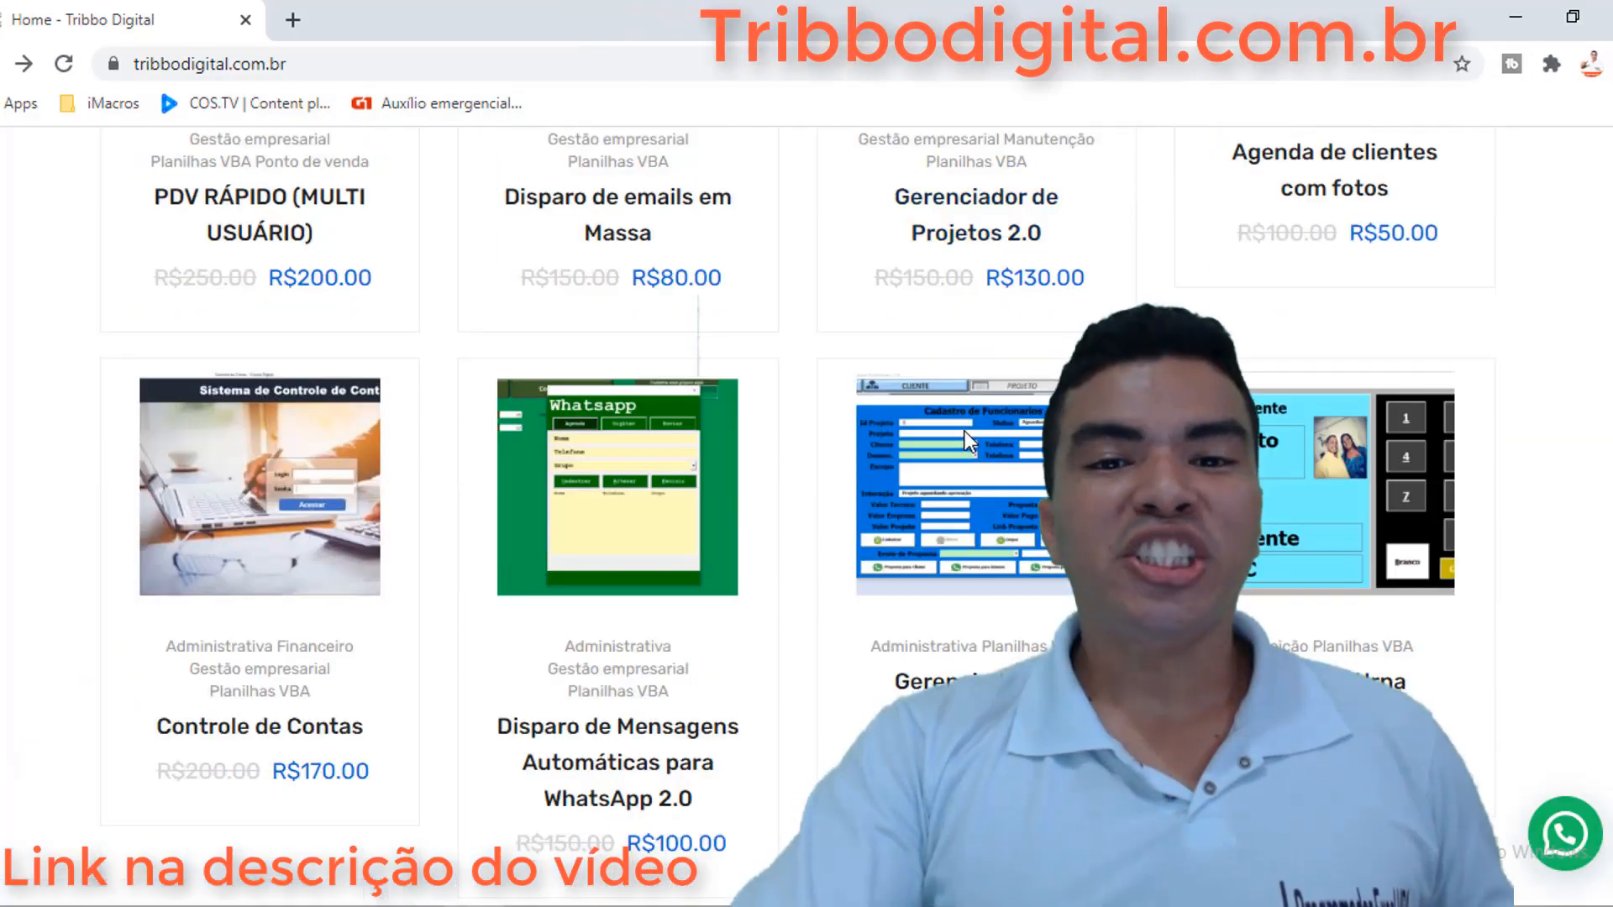
scroll(964, 431, "down", 6)
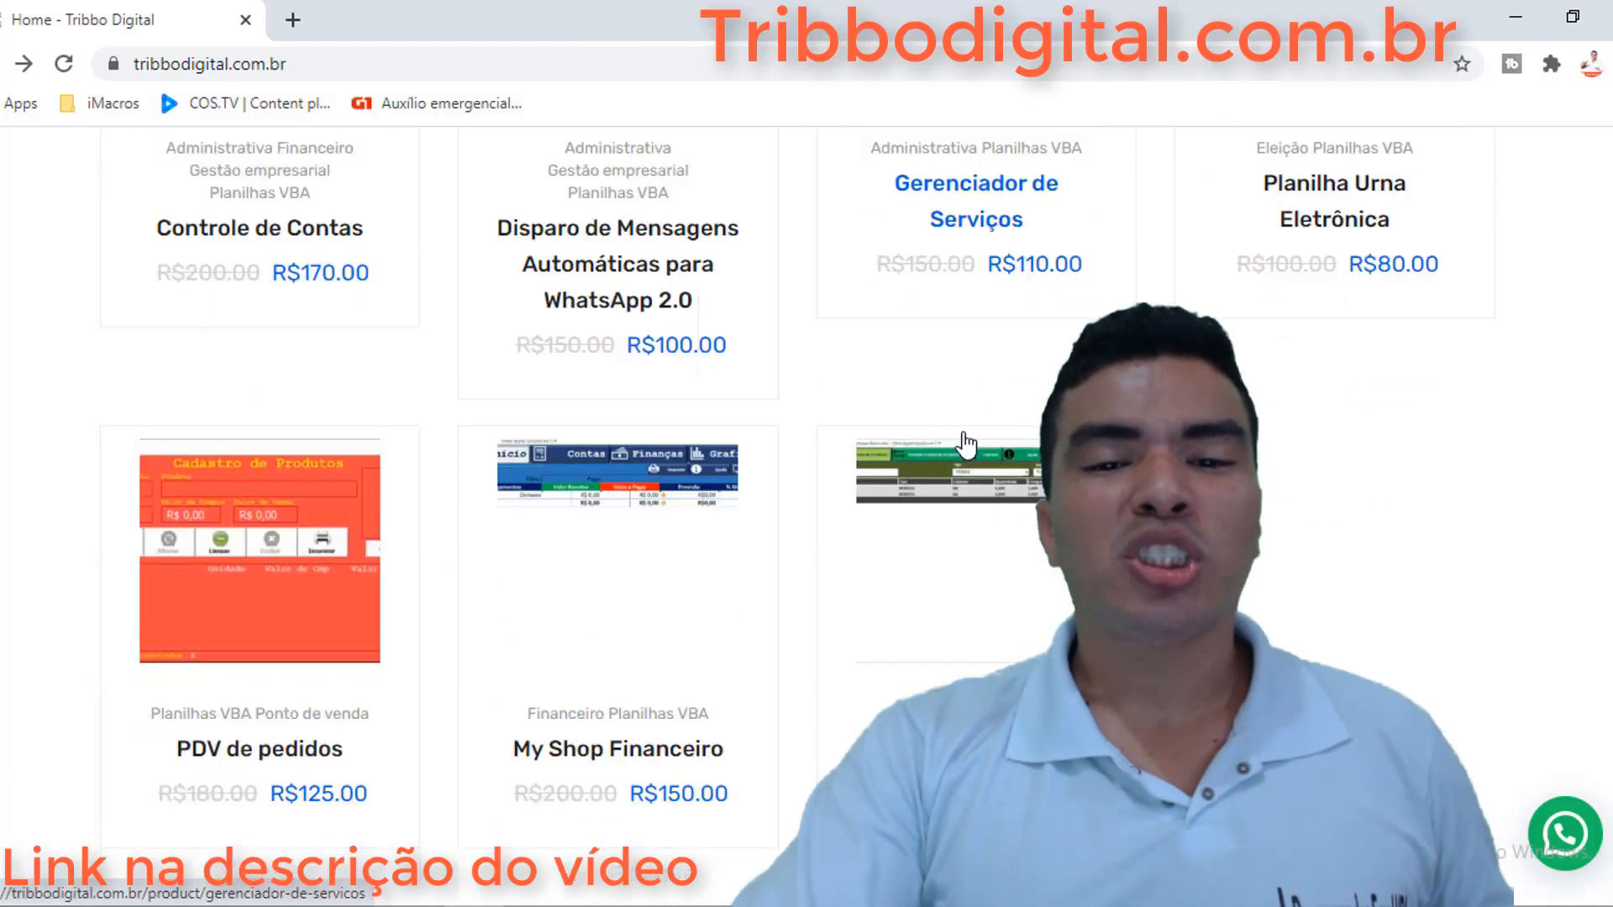
scroll(963, 442, "down", 2)
scroll(840, 432, "up", 6)
left_click(630, 421)
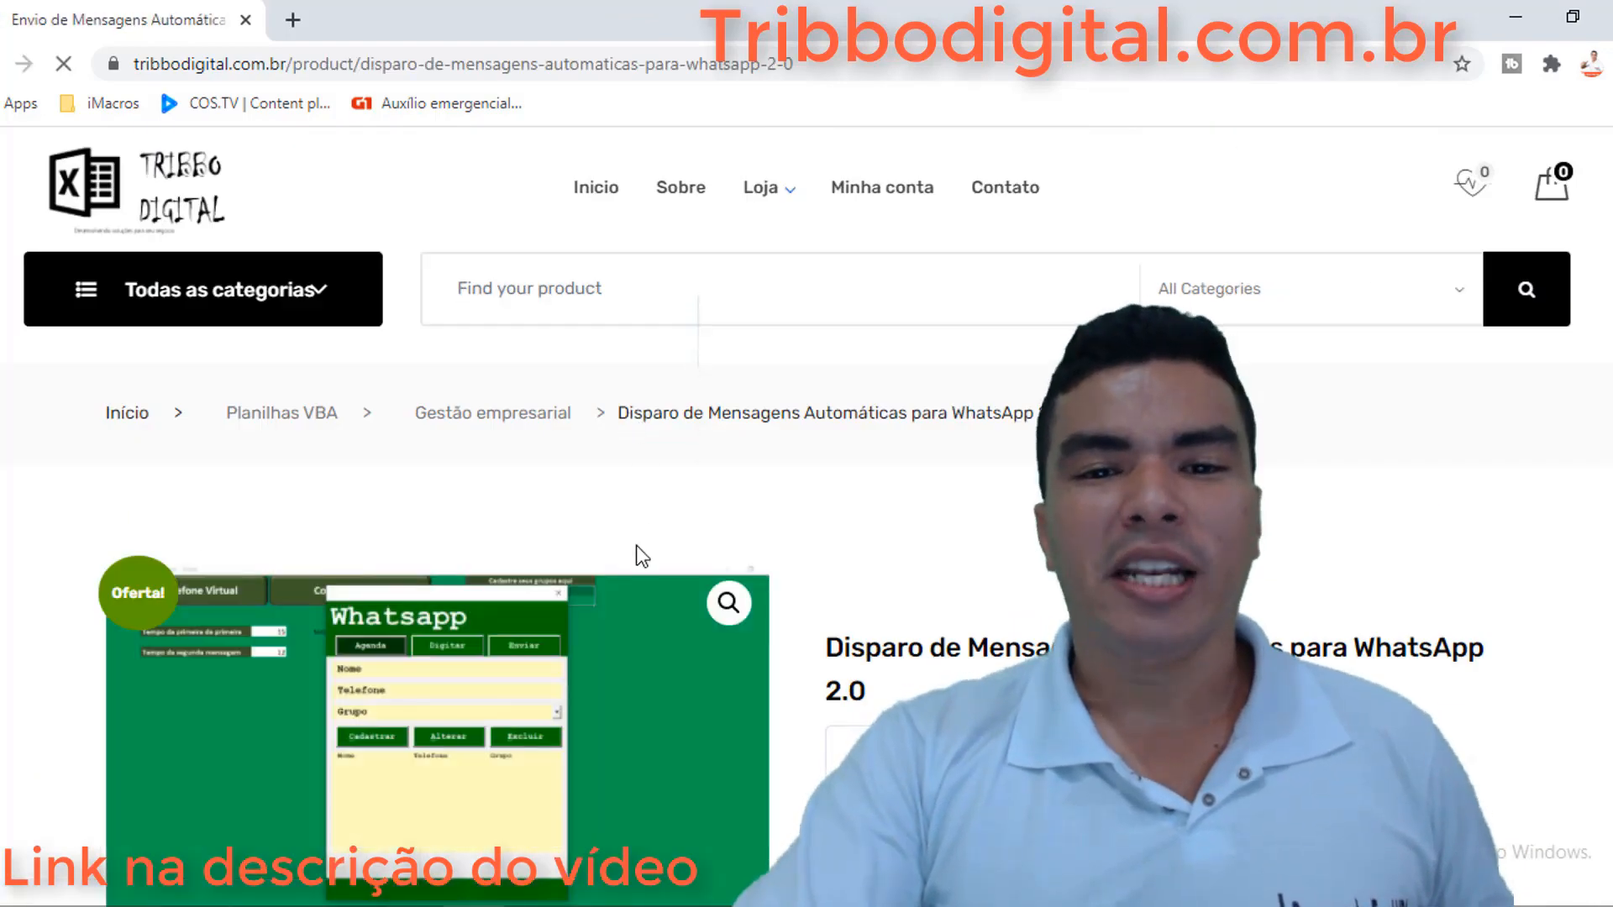
scroll(636, 554, "down", 2)
scroll(639, 568, "down", 2)
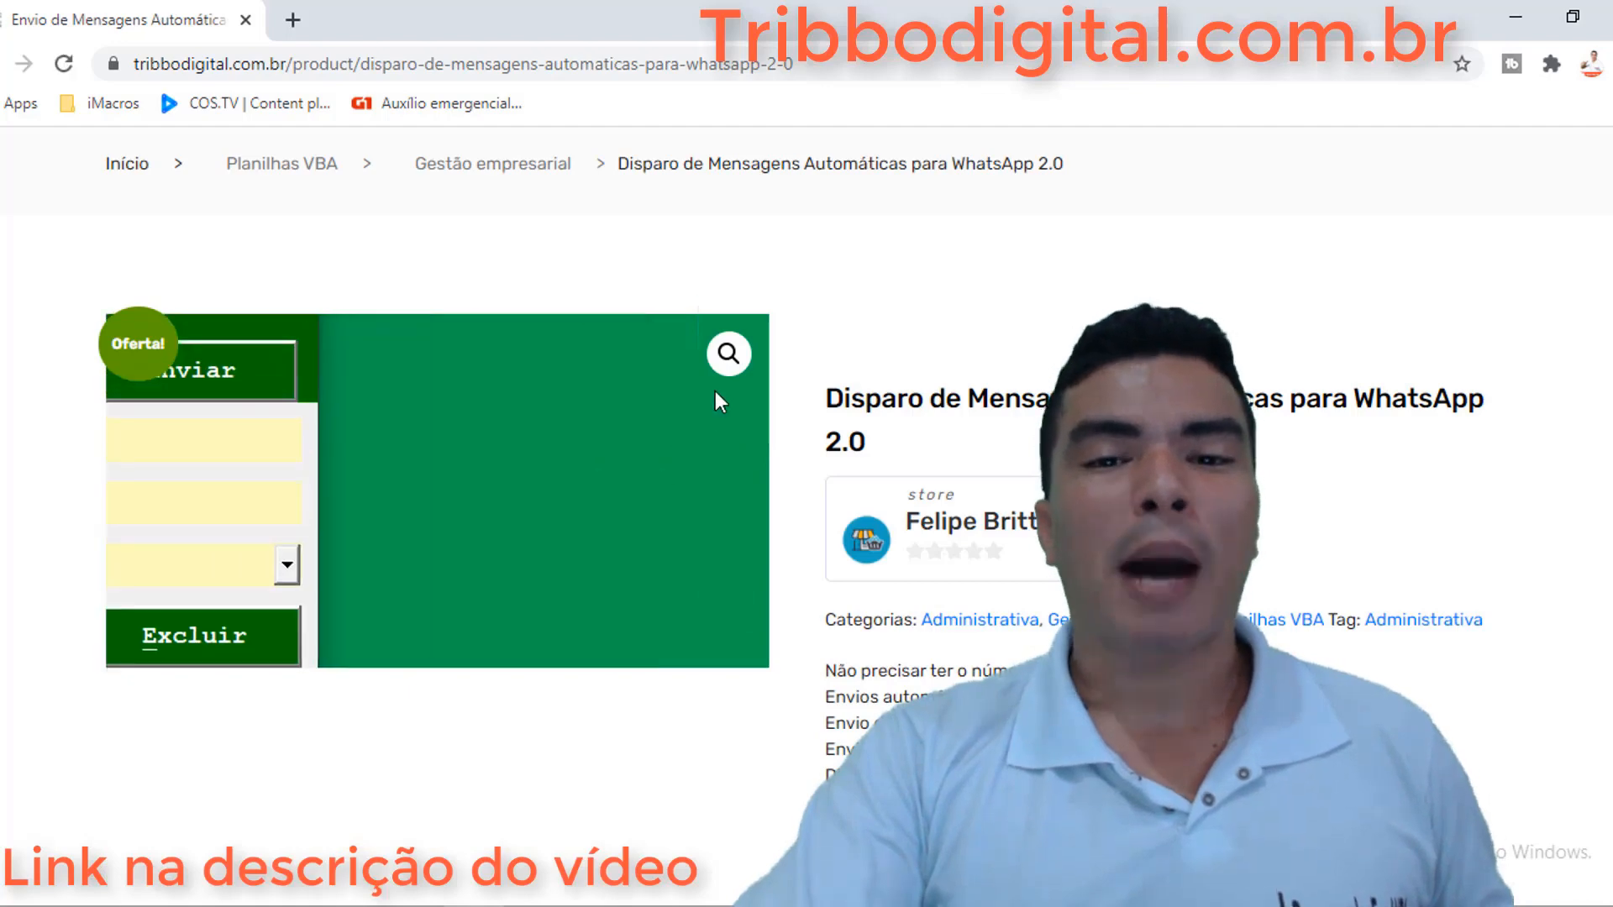
left_click(729, 357)
Go back to the store, open Controle de Contas, and show its bar-chart screenshot
key("alt+Left")
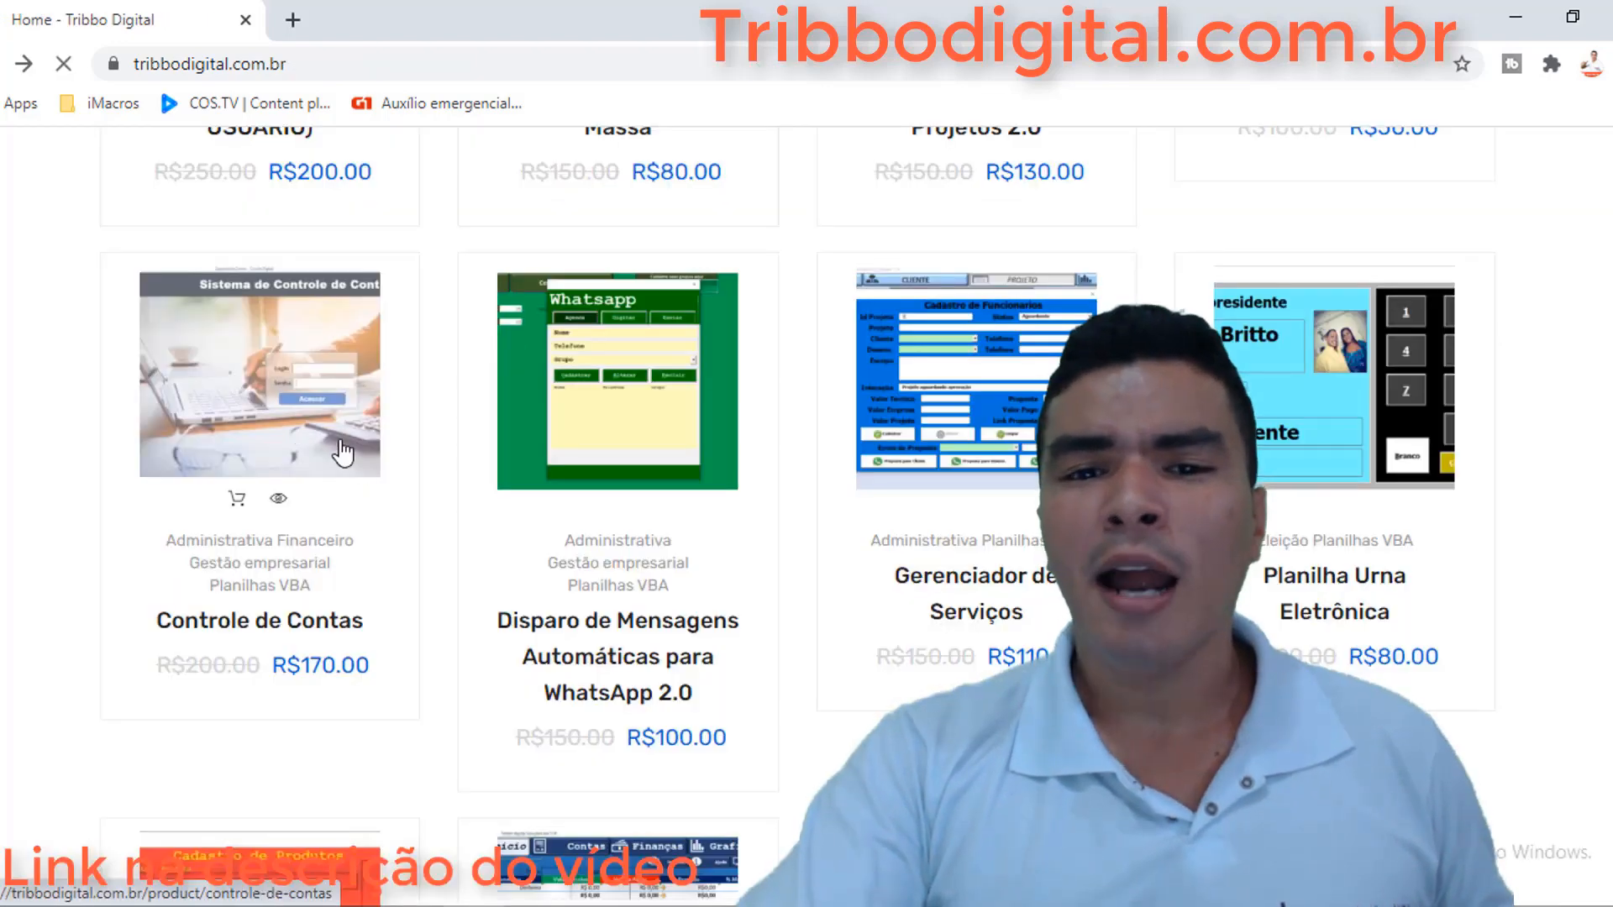
left_click(311, 411)
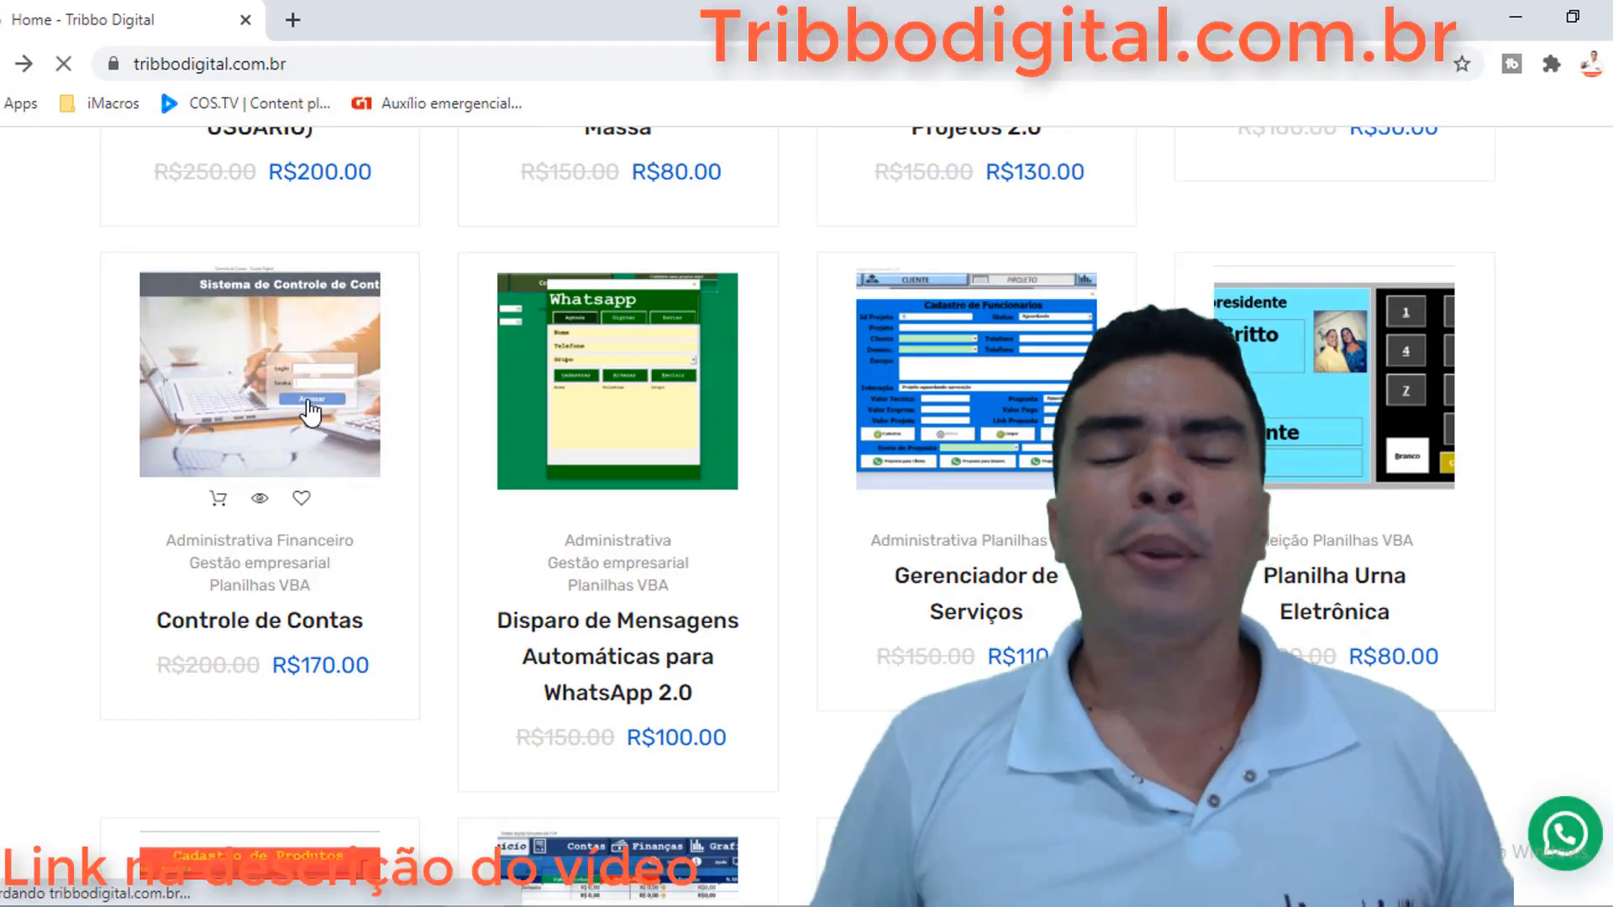
scroll(589, 558, "down", 1)
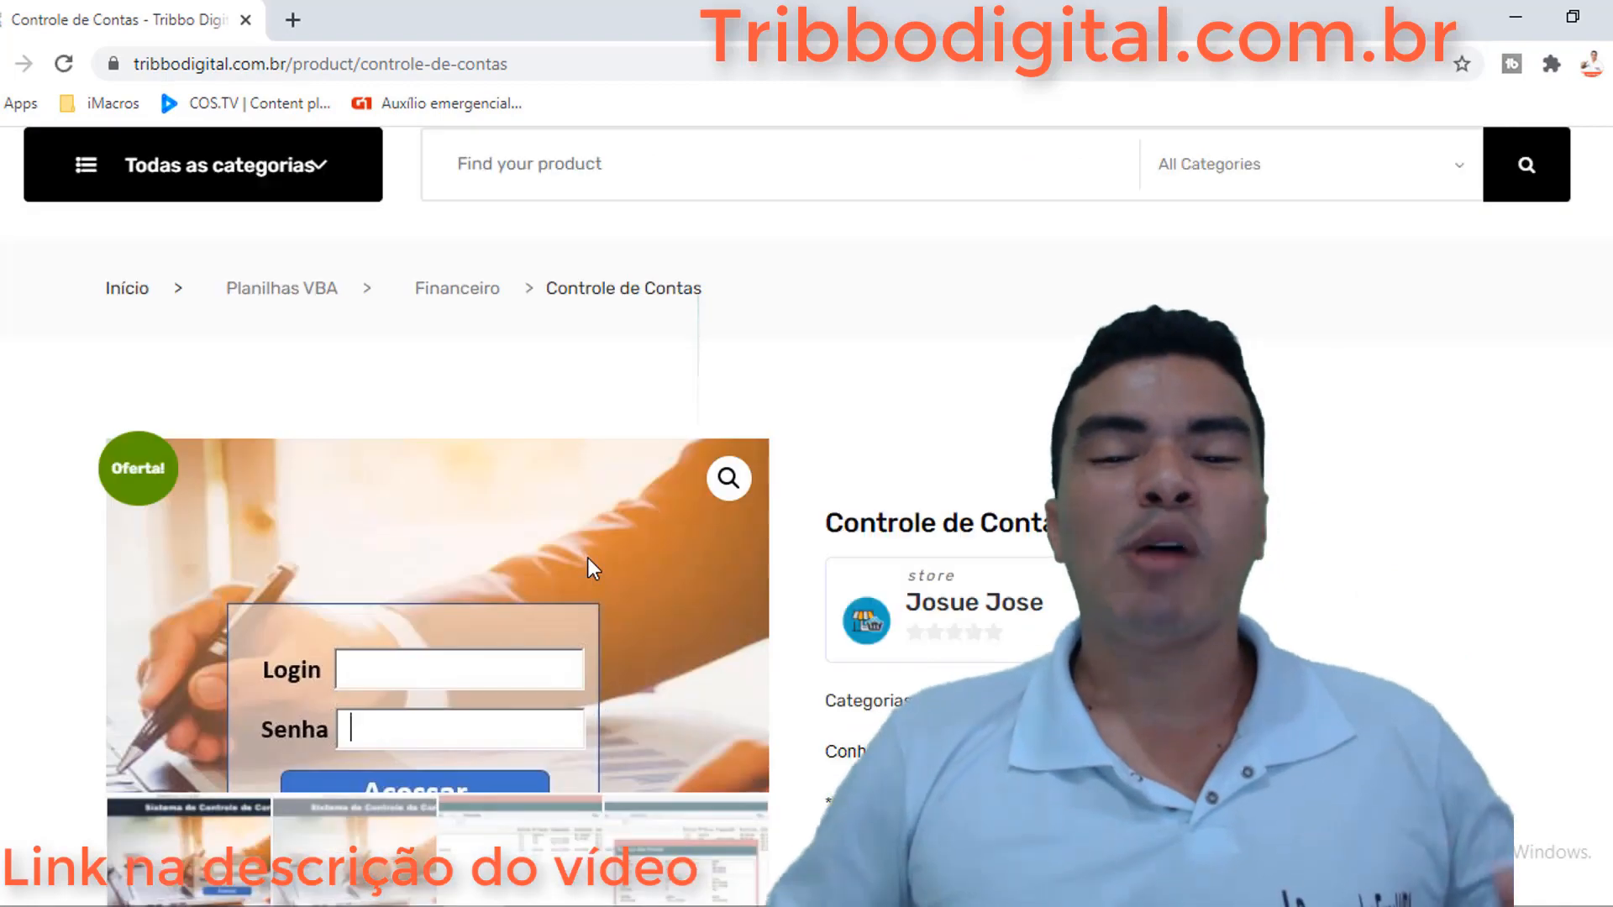
scroll(588, 557, "down", 5)
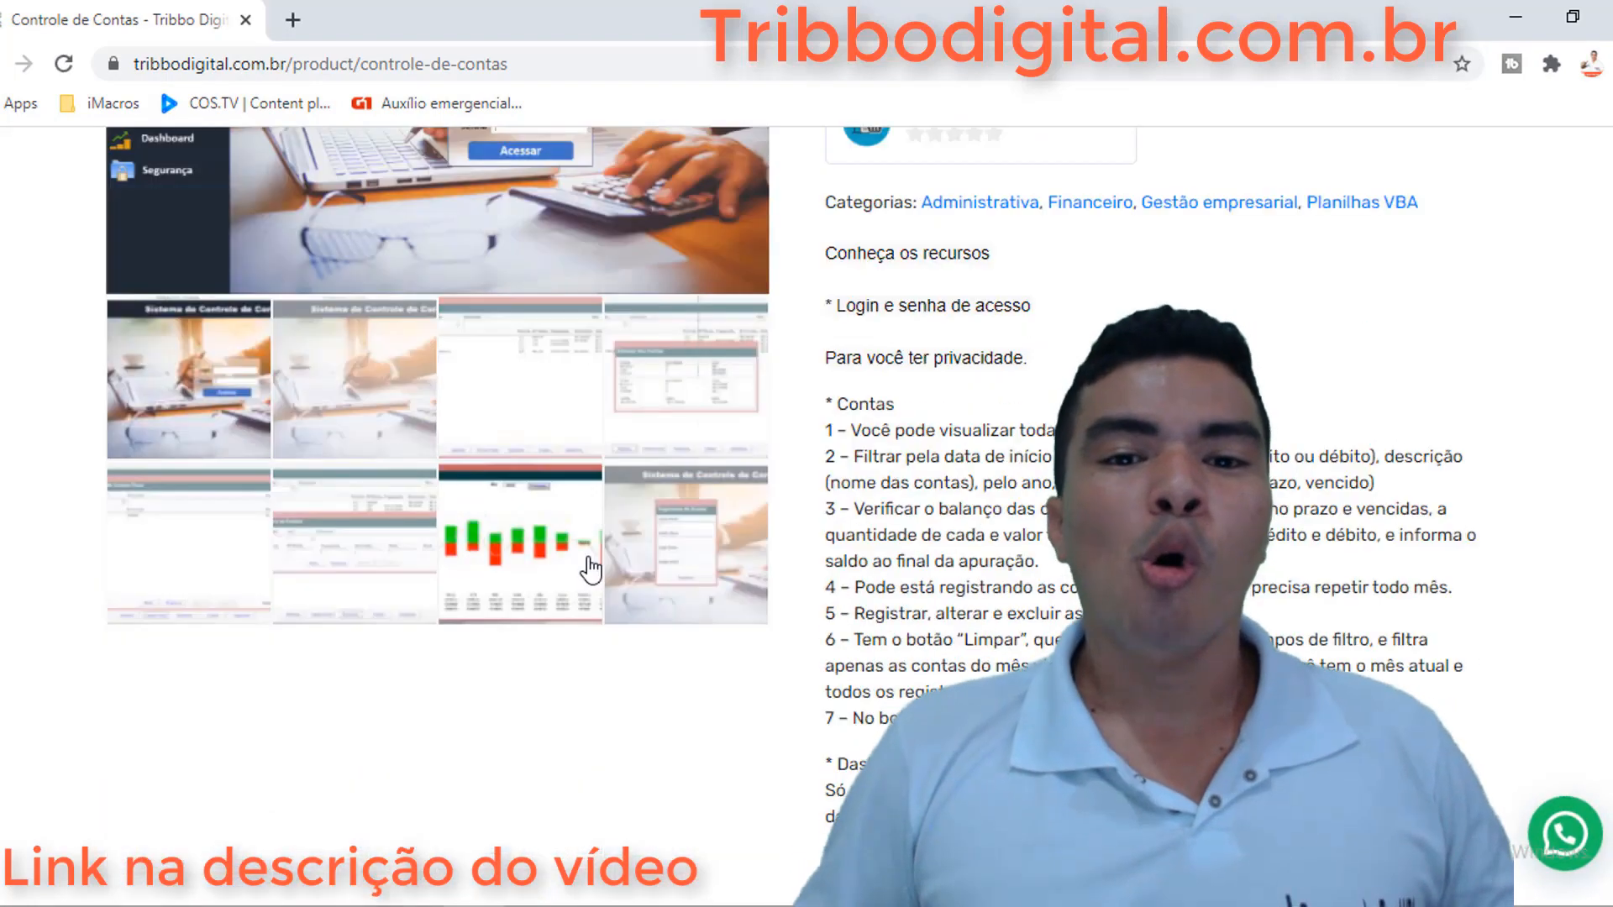
left_click(527, 513)
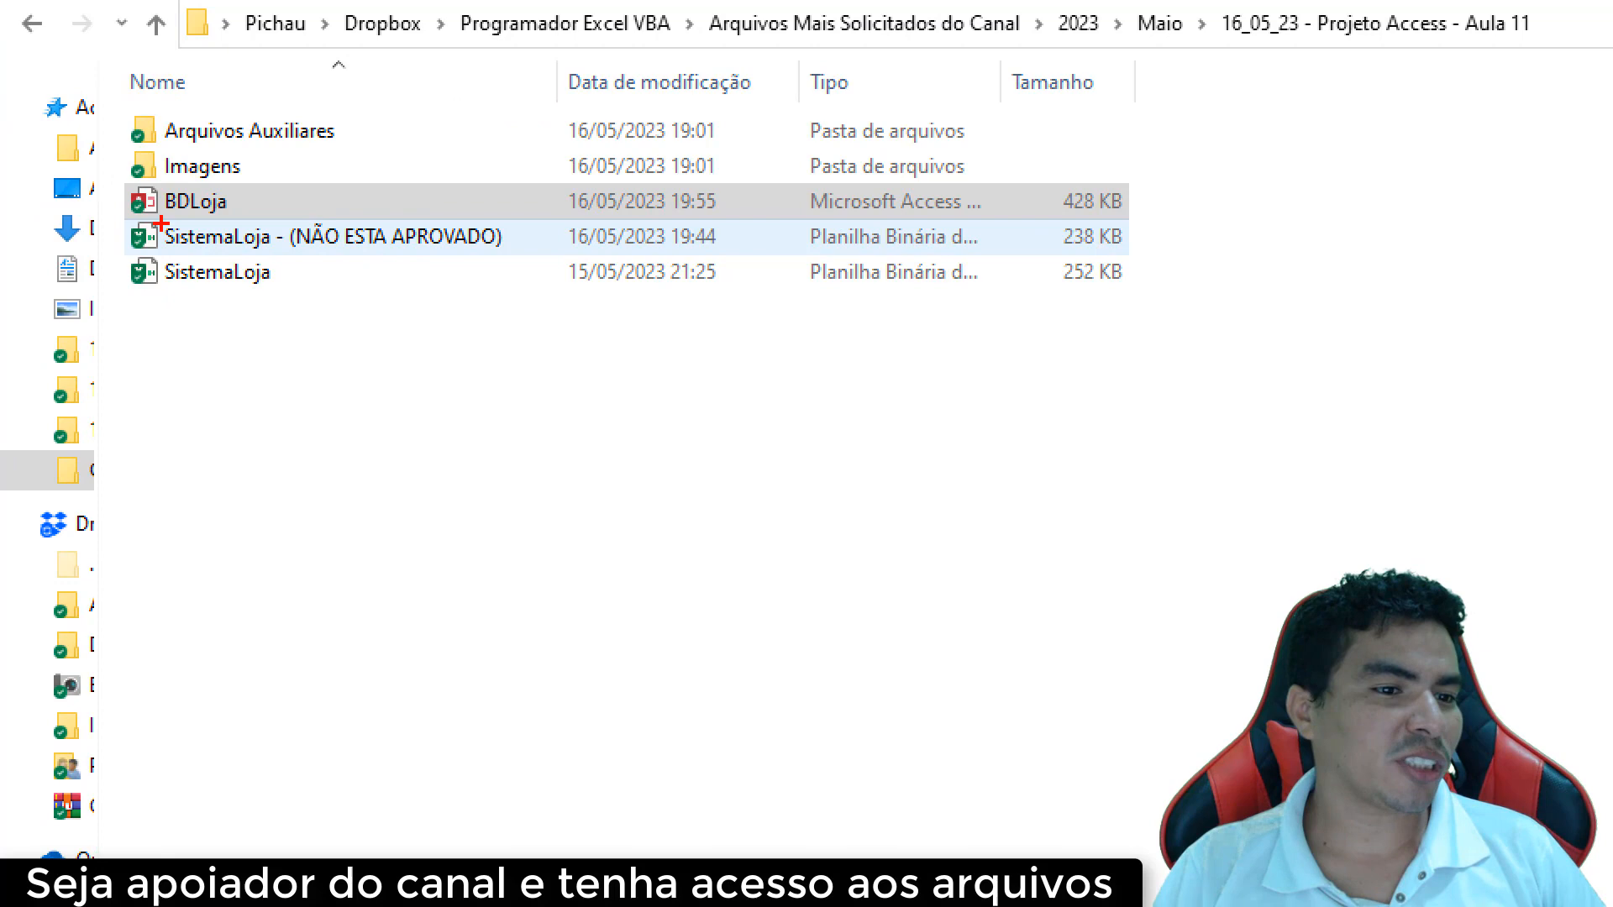
Highlight the BDLoja database in the Aula 11 folder and open it in Access
mouse_move(160, 222)
left_mouse_down()
mouse_move(254, 192)
mouse_move(118, 195)
mouse_move(163, 215)
left_mouse_up()
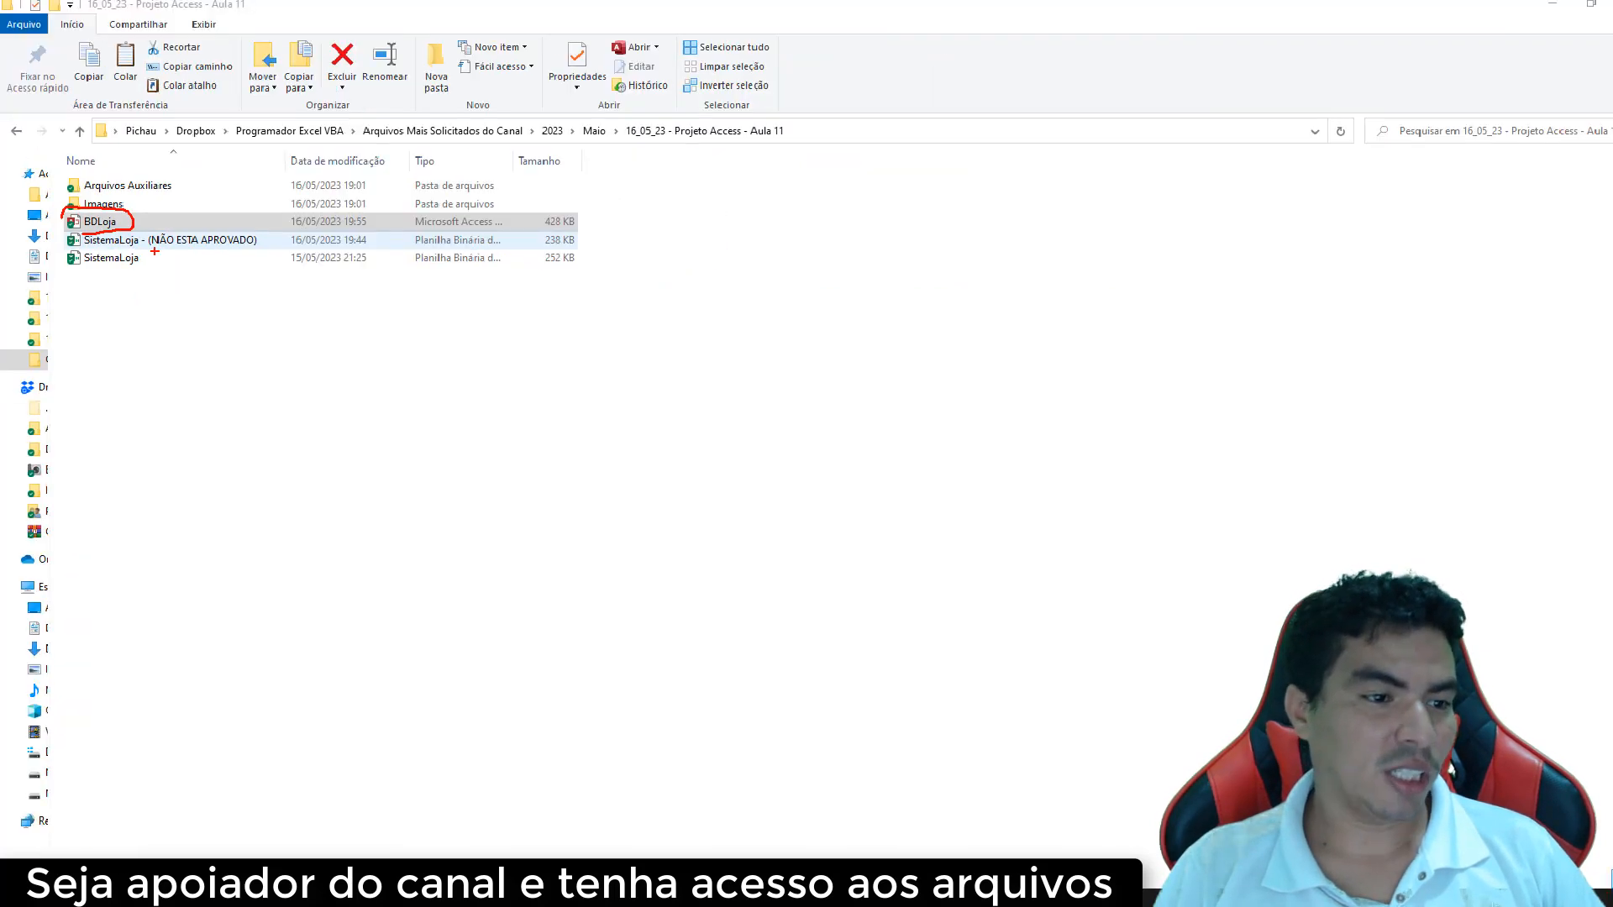
double_click(110, 220)
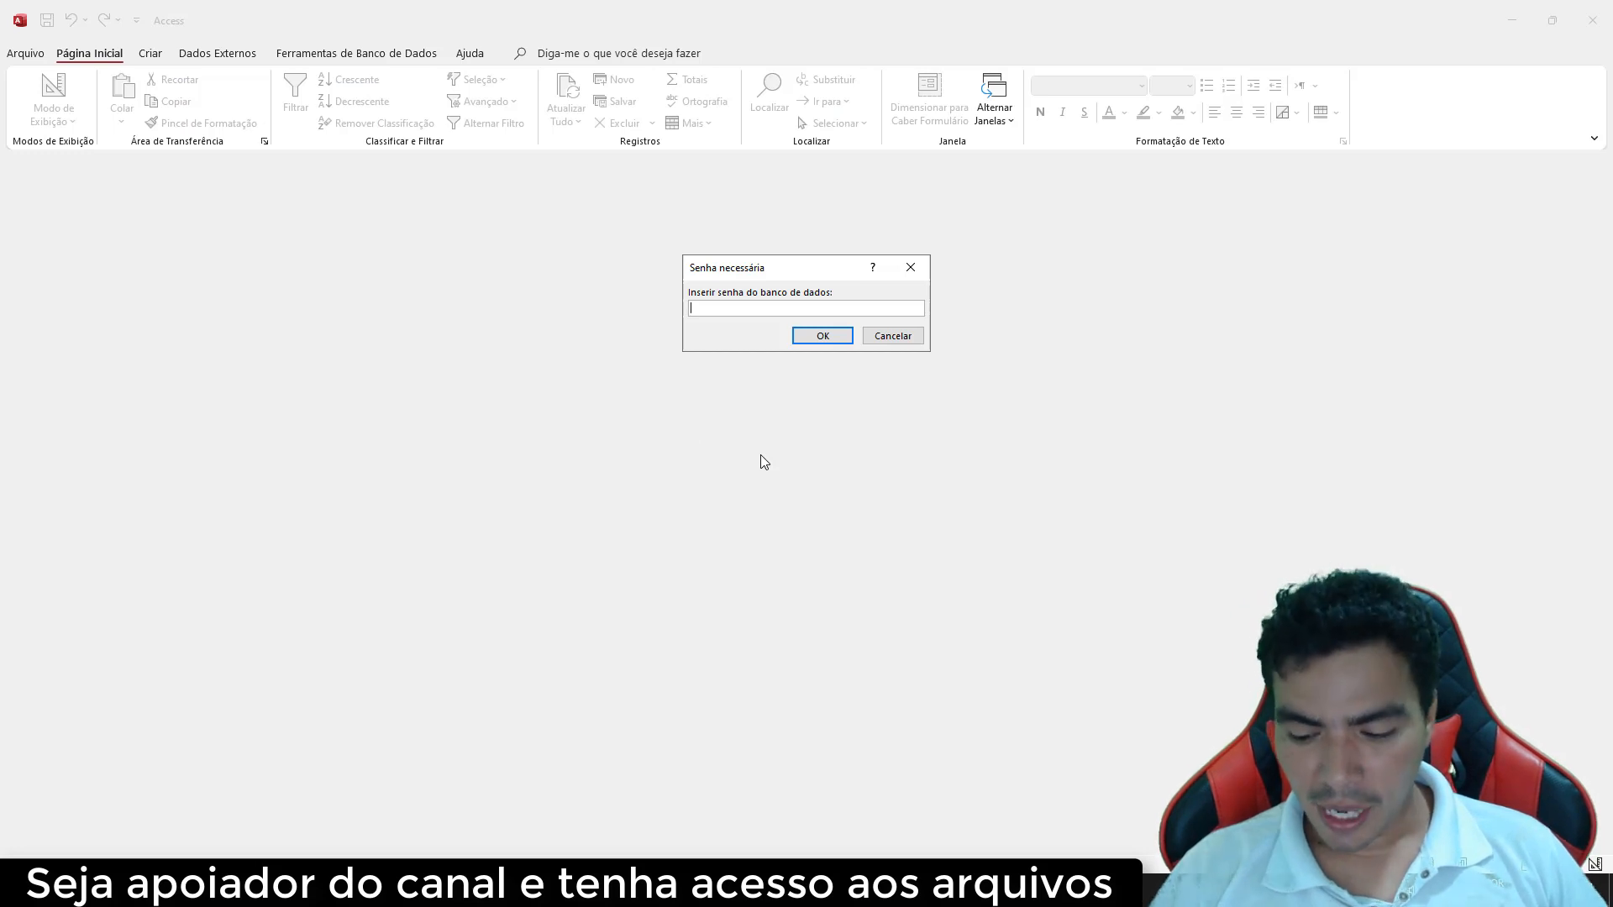
Enter the database password to unlock BDLoja, then open the Tbl_User table
type("123")
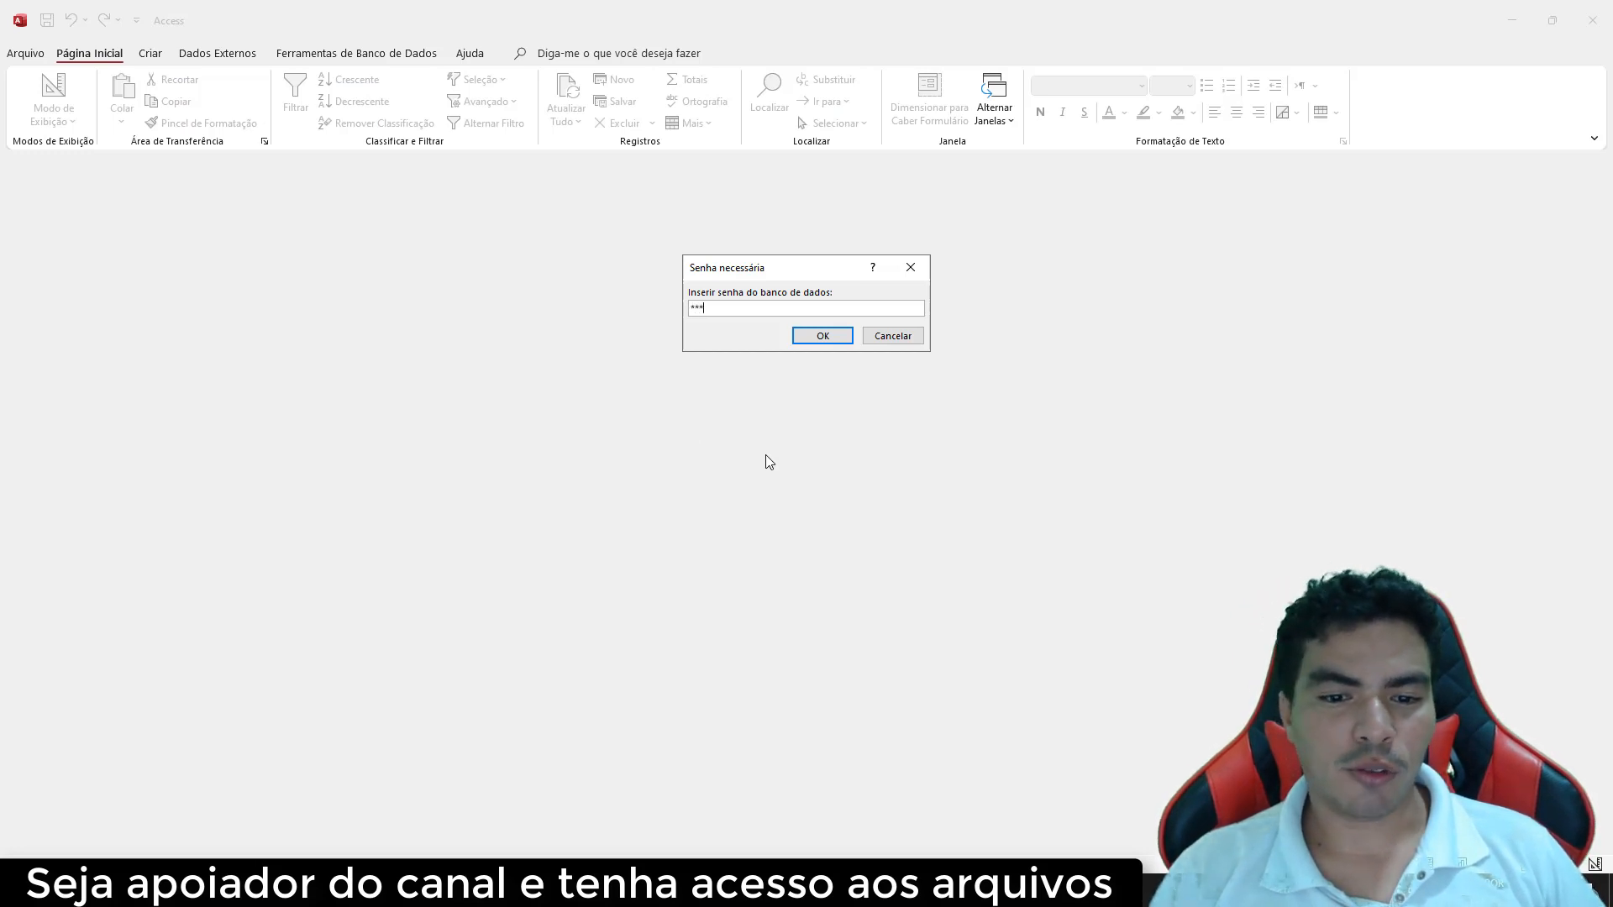
key("Return")
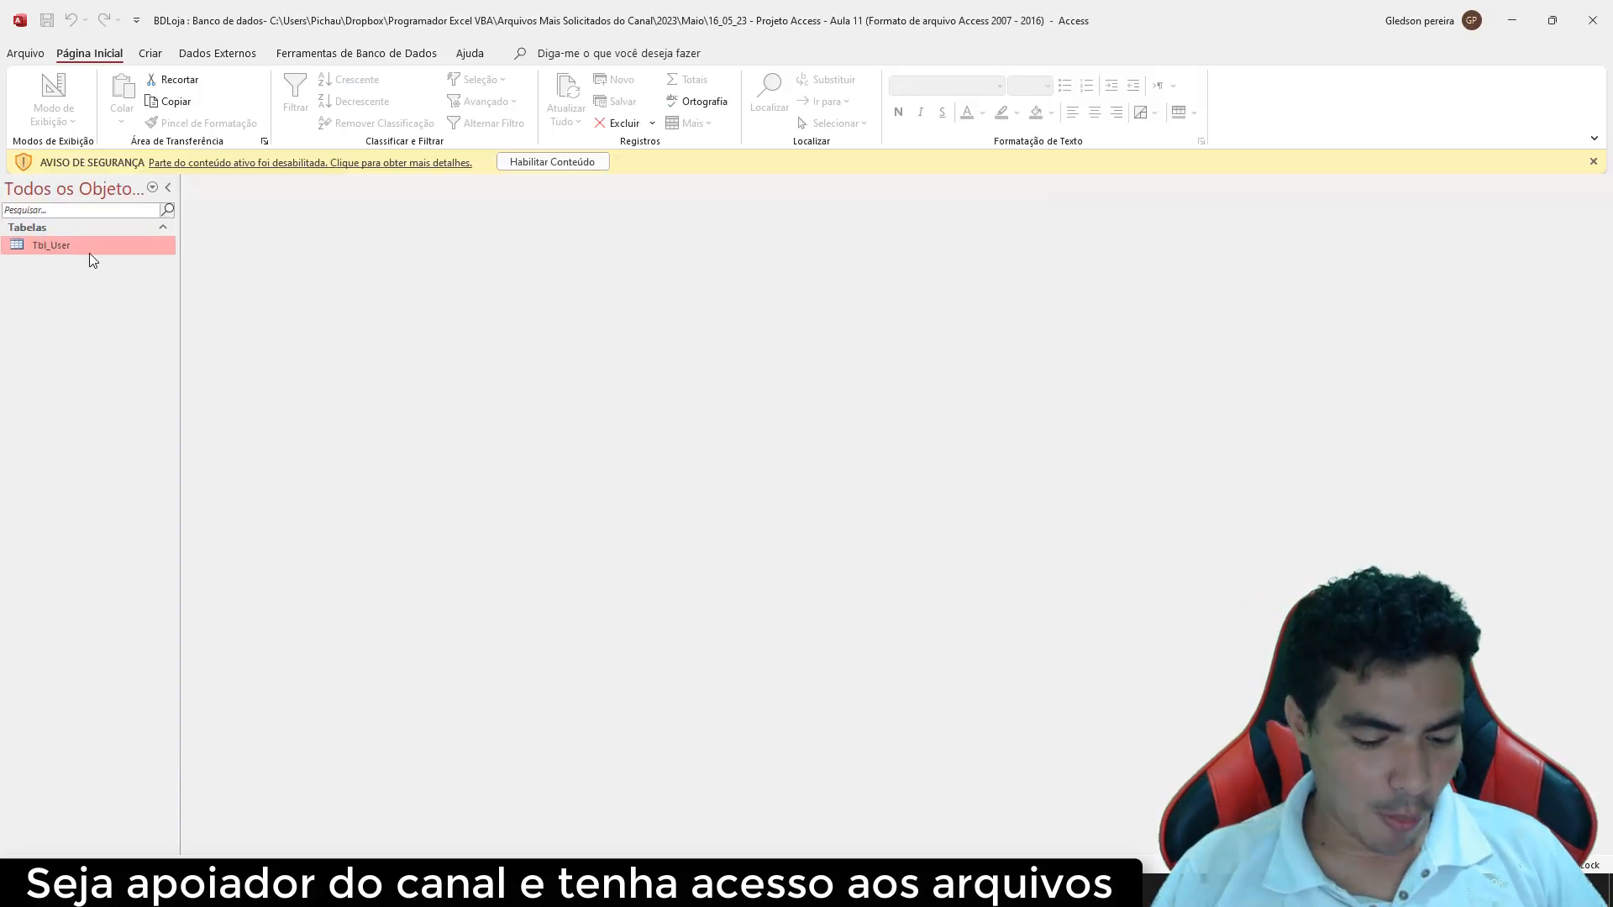
mouse_move(46, 223)
left_mouse_down()
mouse_move(39, 279)
mouse_move(61, 222)
left_mouse_up()
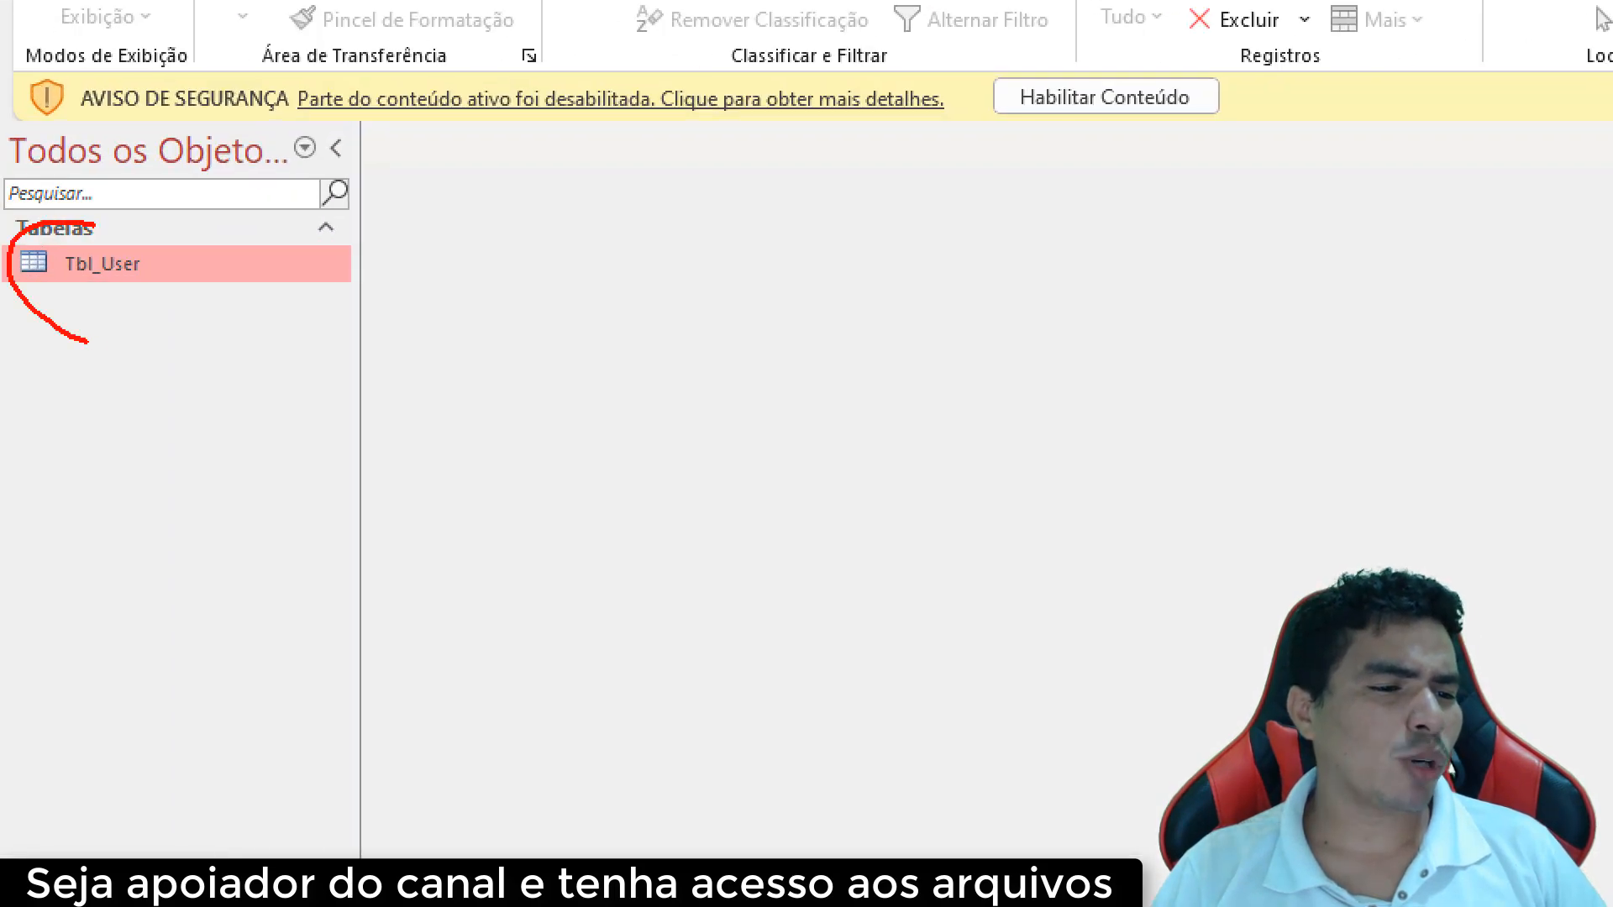
key("Escape")
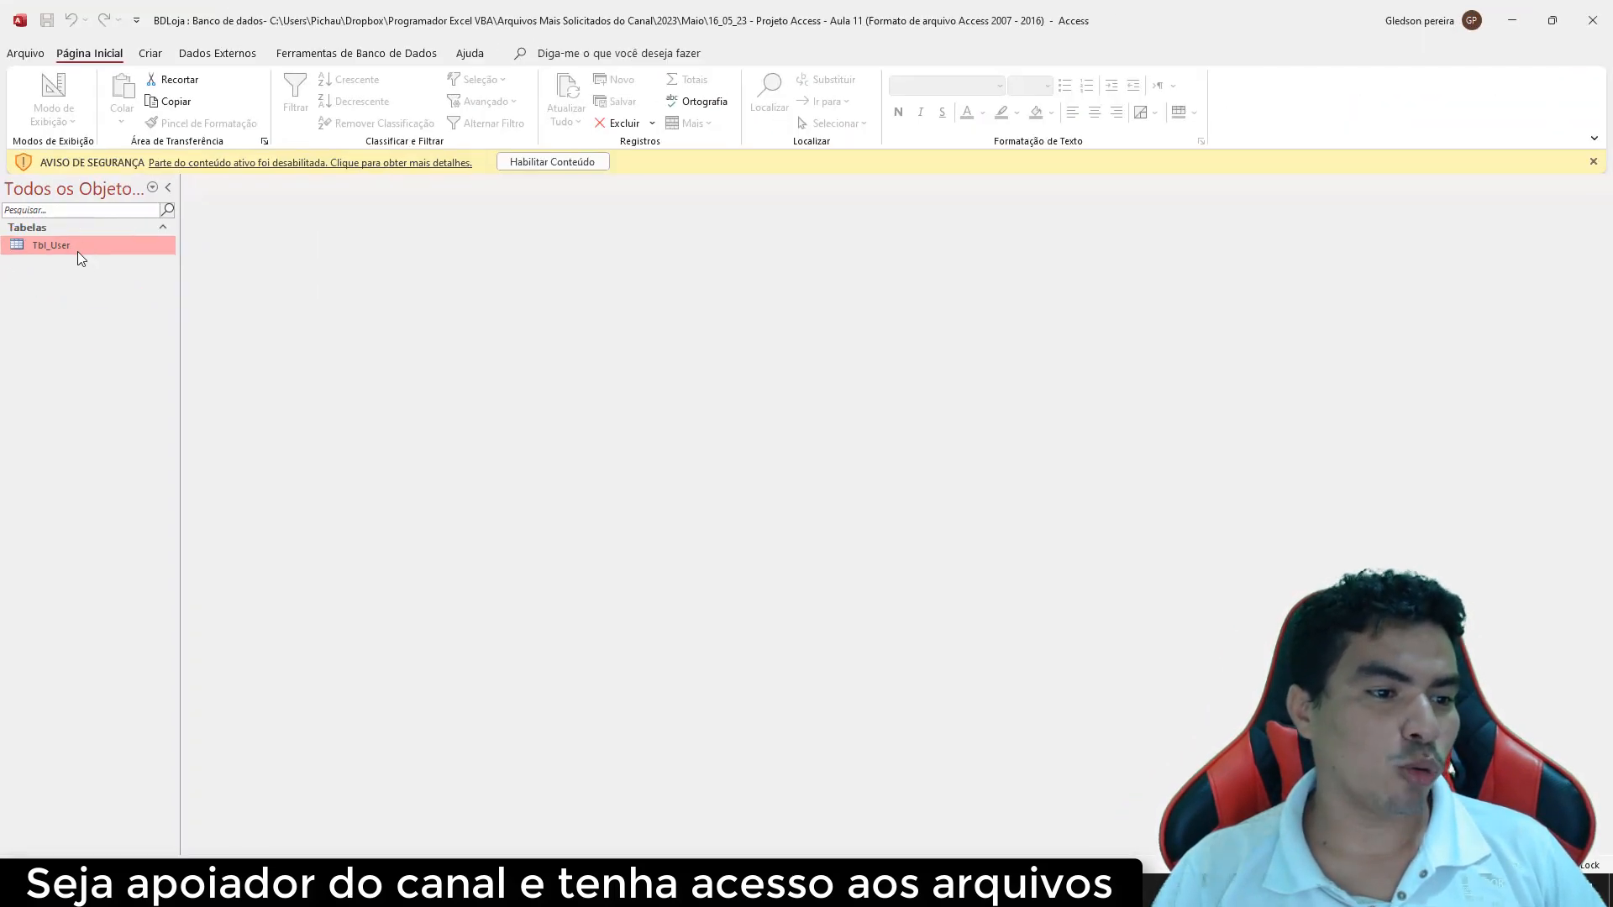
double_click(73, 244)
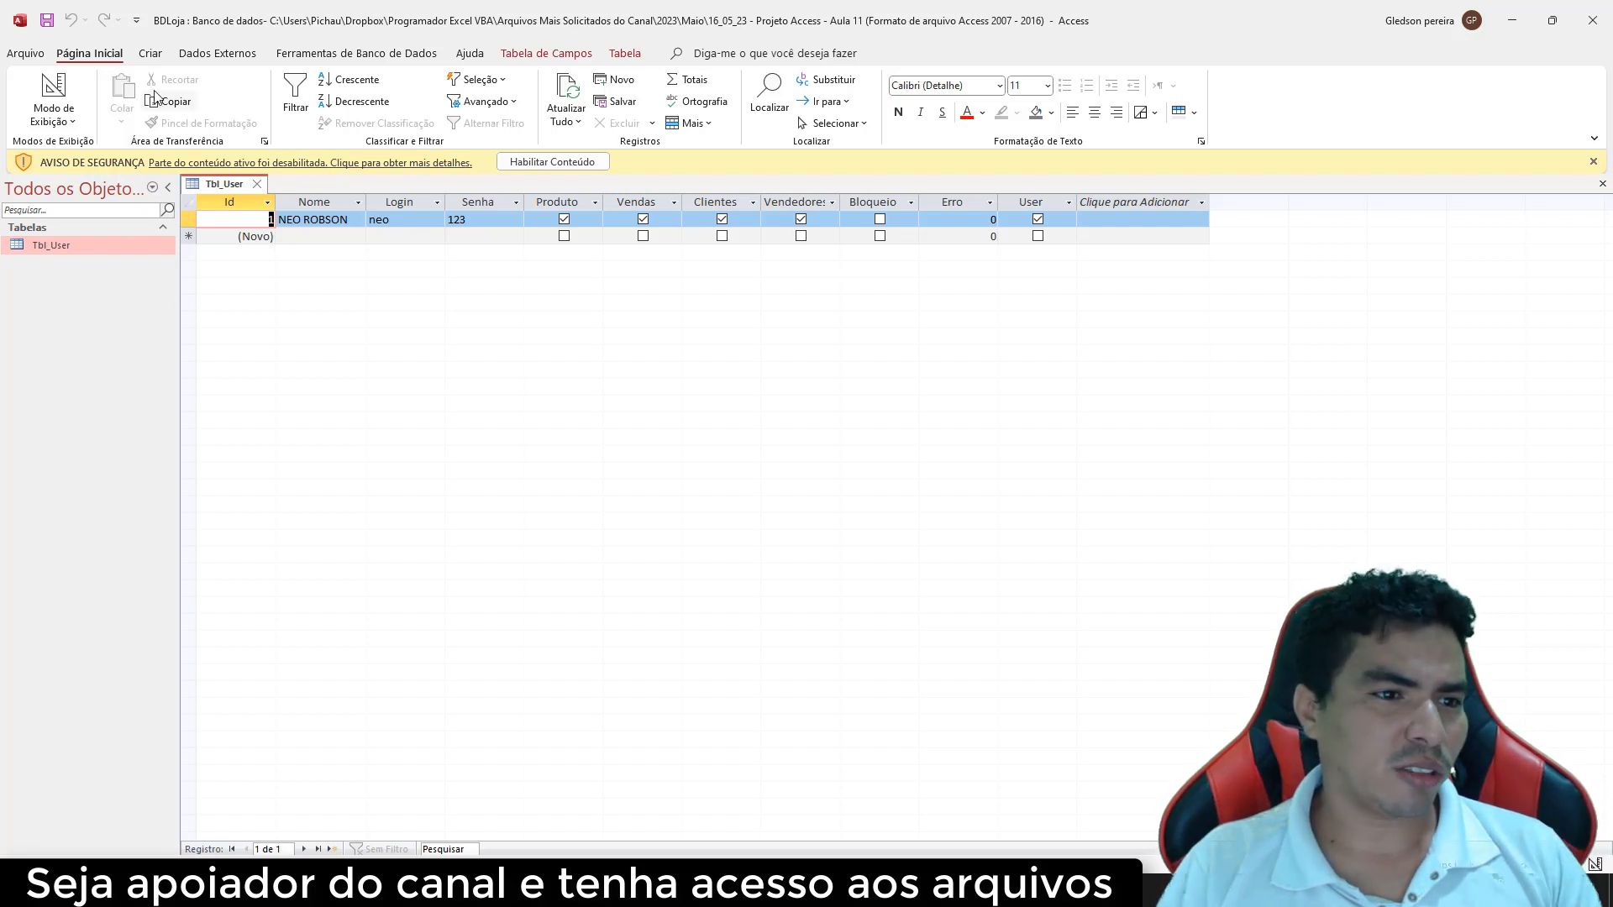
Create a new blank table and switch Tabela1 to Design view
left_click(152, 55)
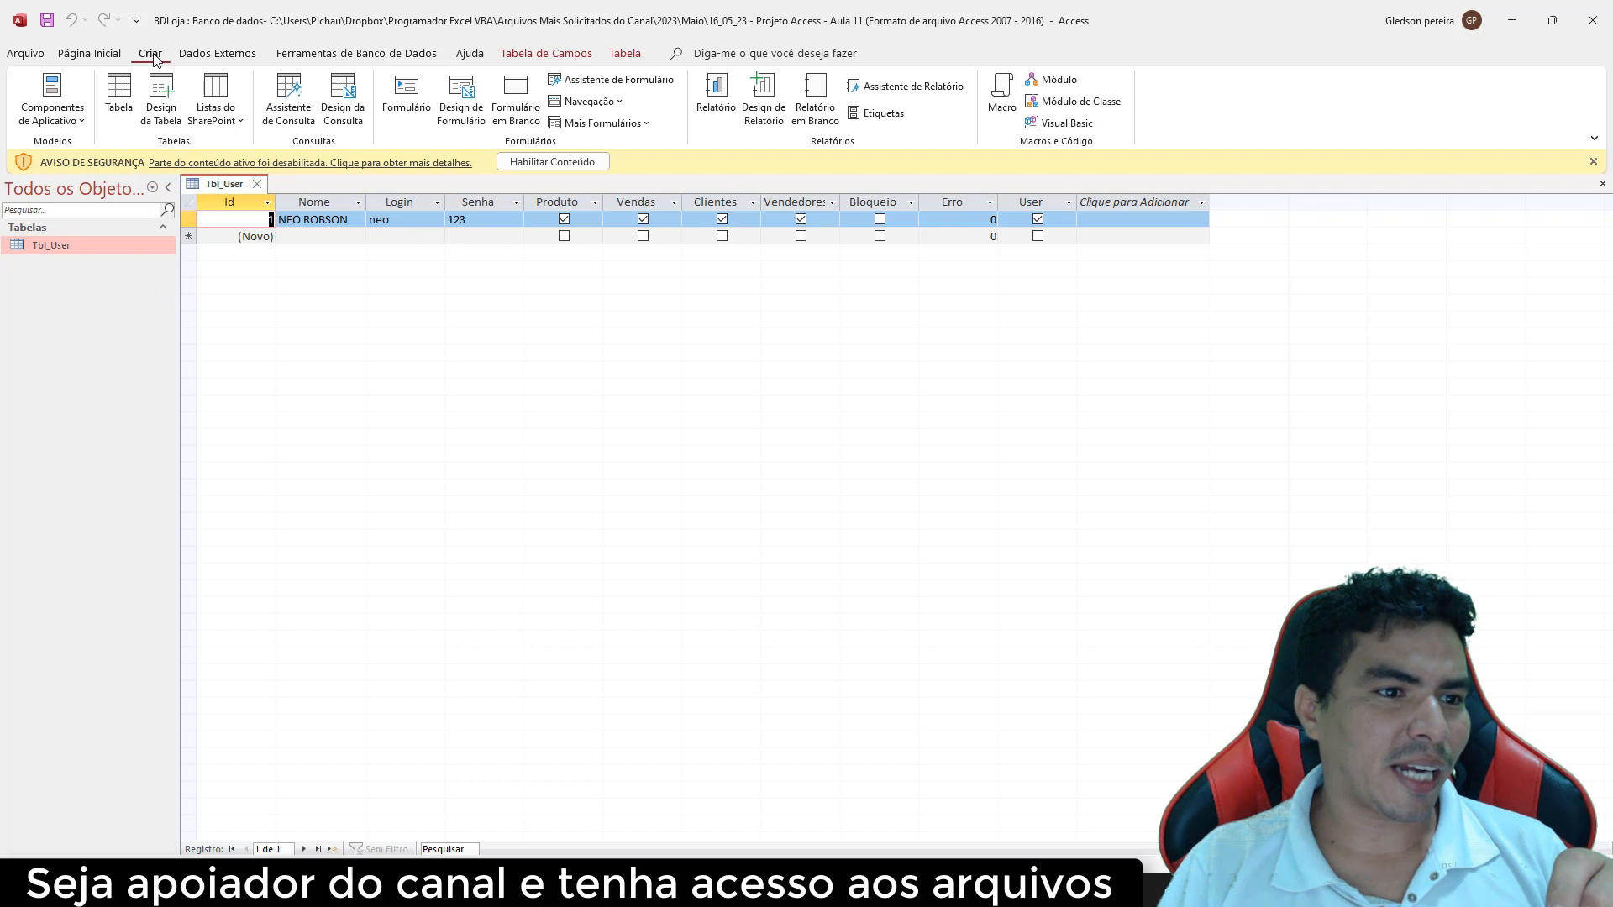
left_click(119, 95)
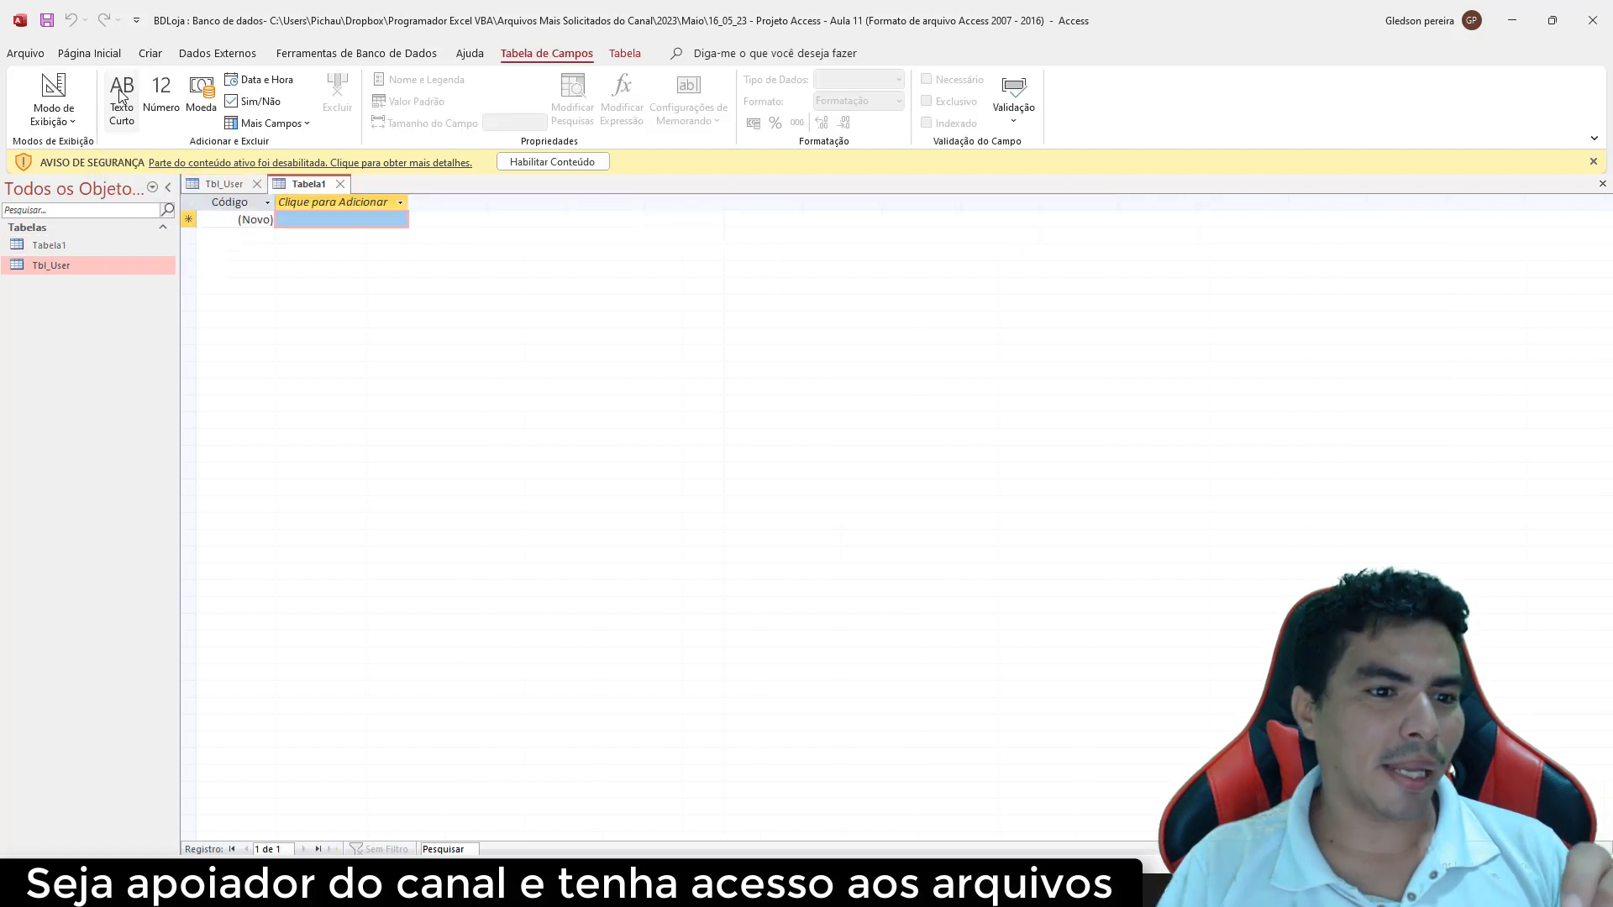
right_click(309, 188)
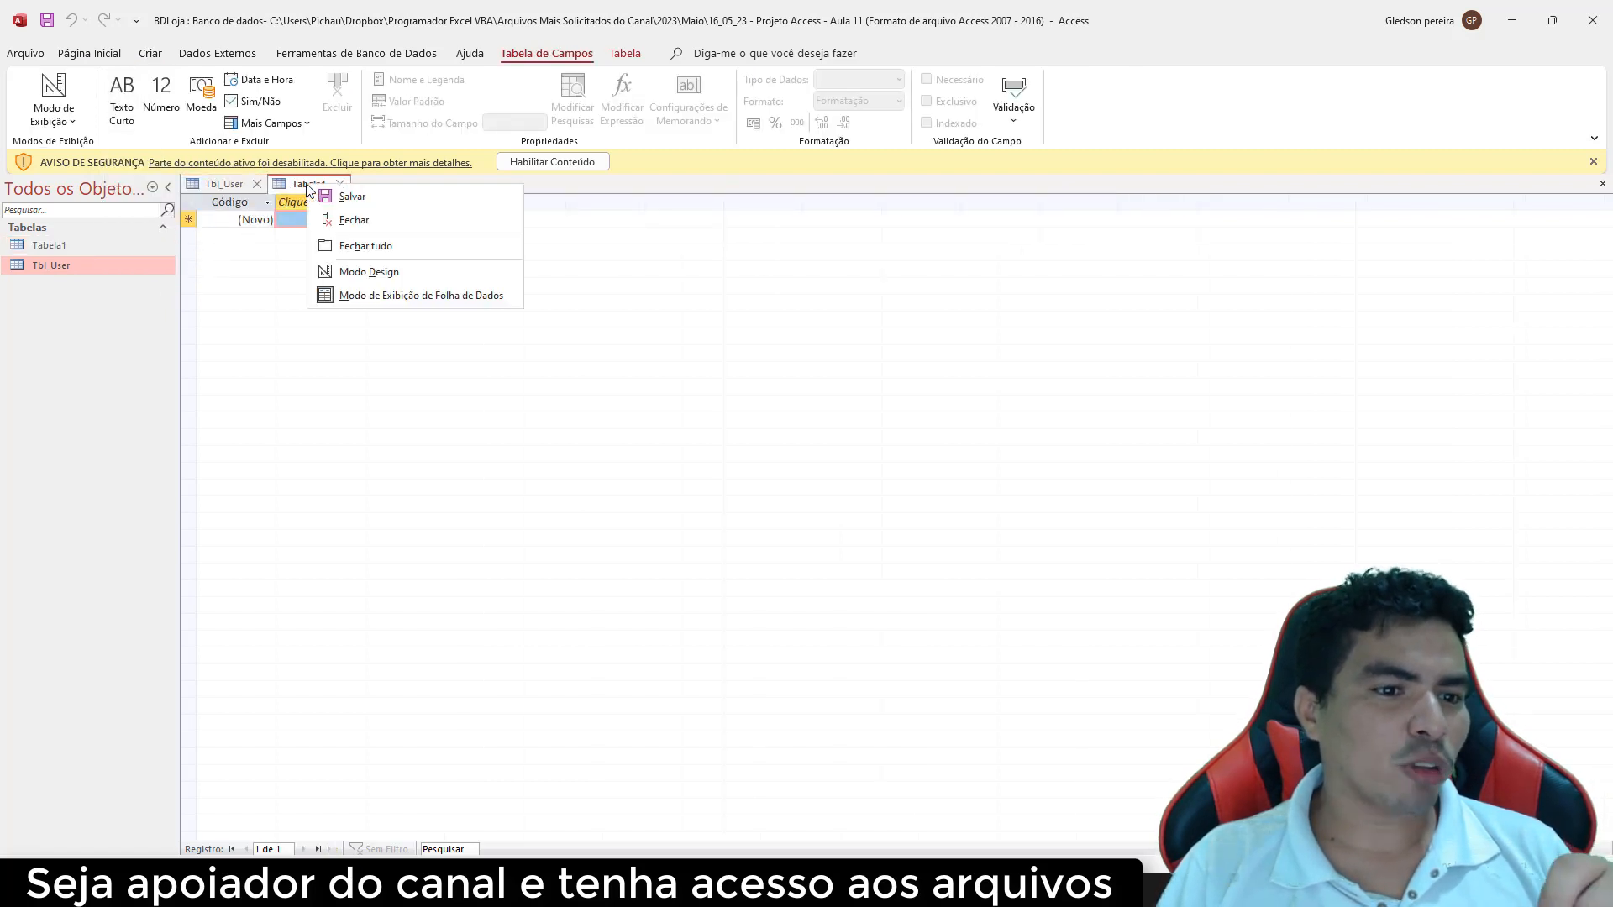
left_click(392, 273)
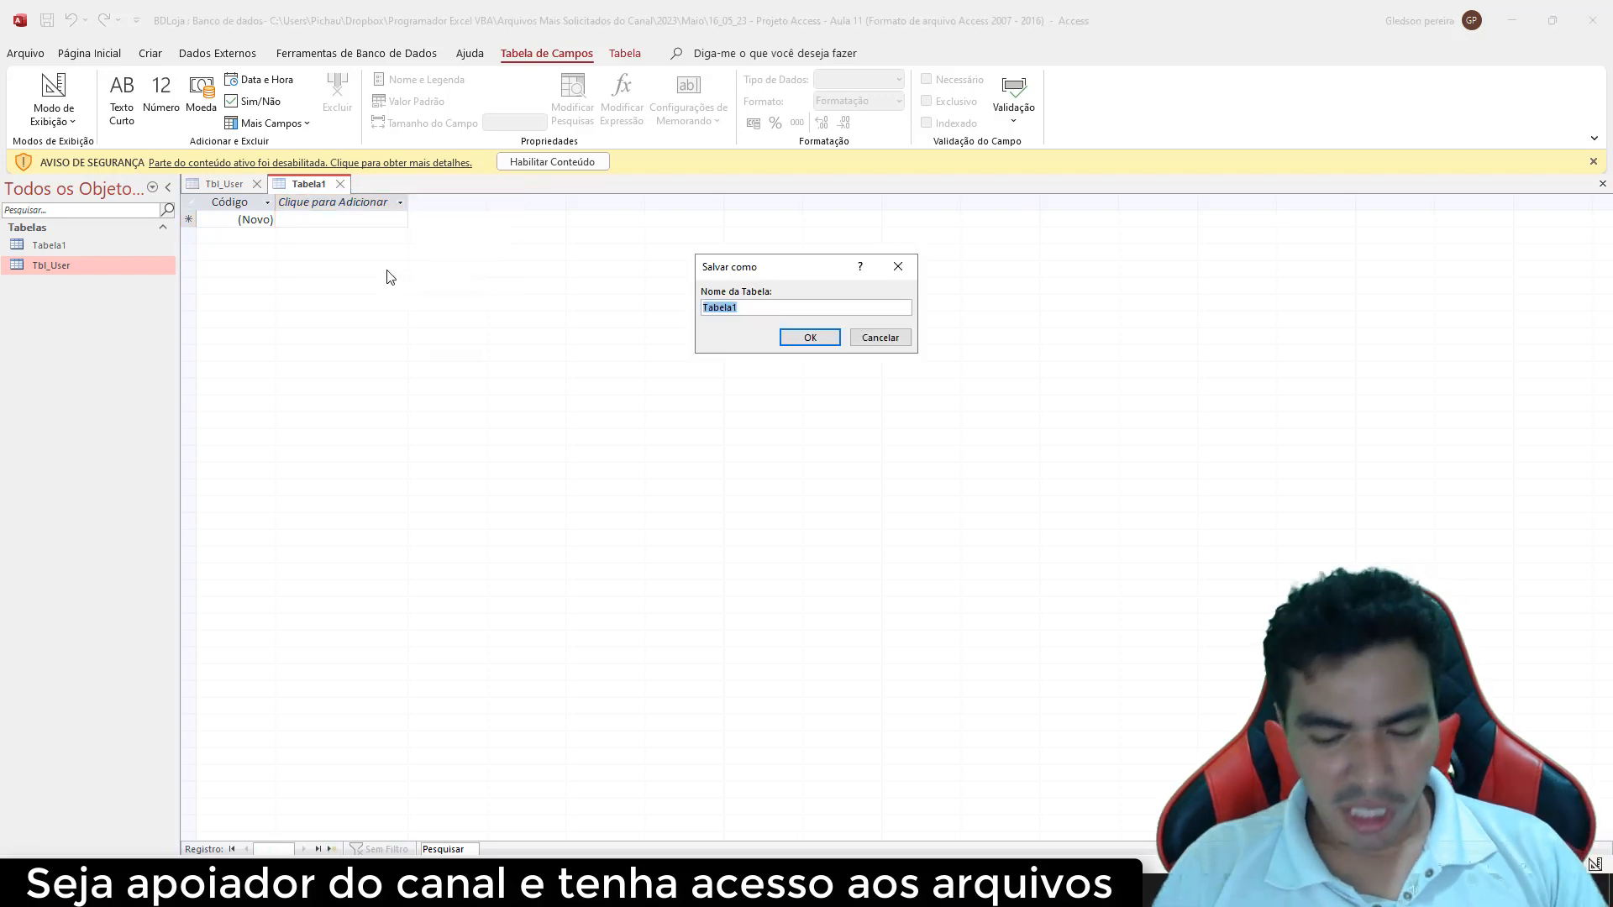
Enter Tbl_Produto as the table name in the Salvar como dialog
type("tb")
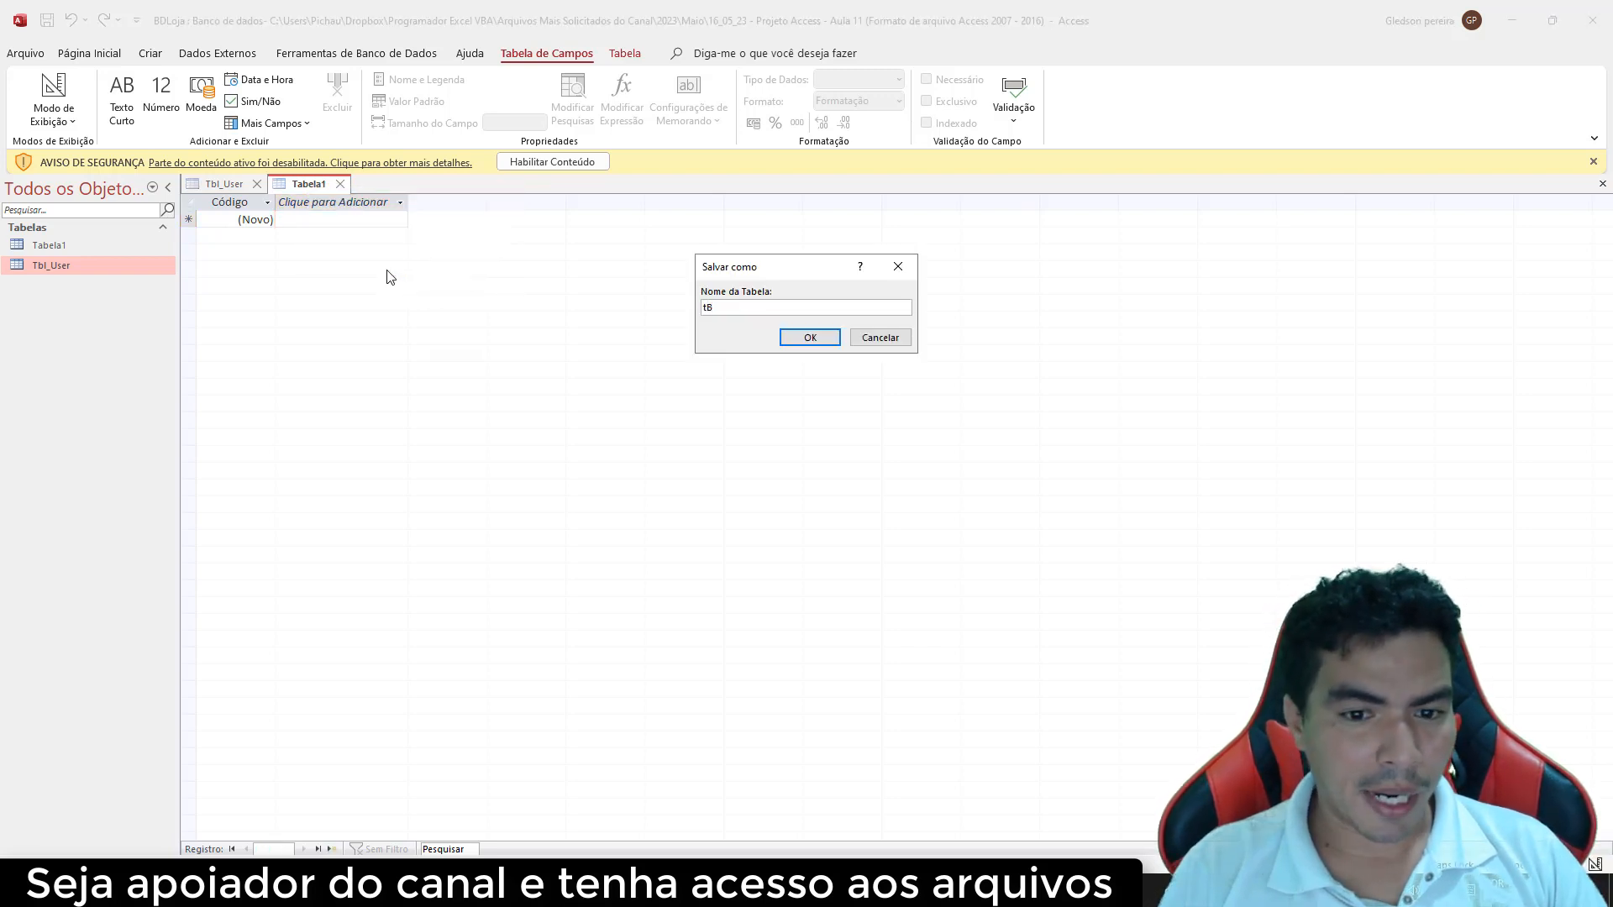
key("BackSpace")
key("BackSpace")
key("BackSpace")
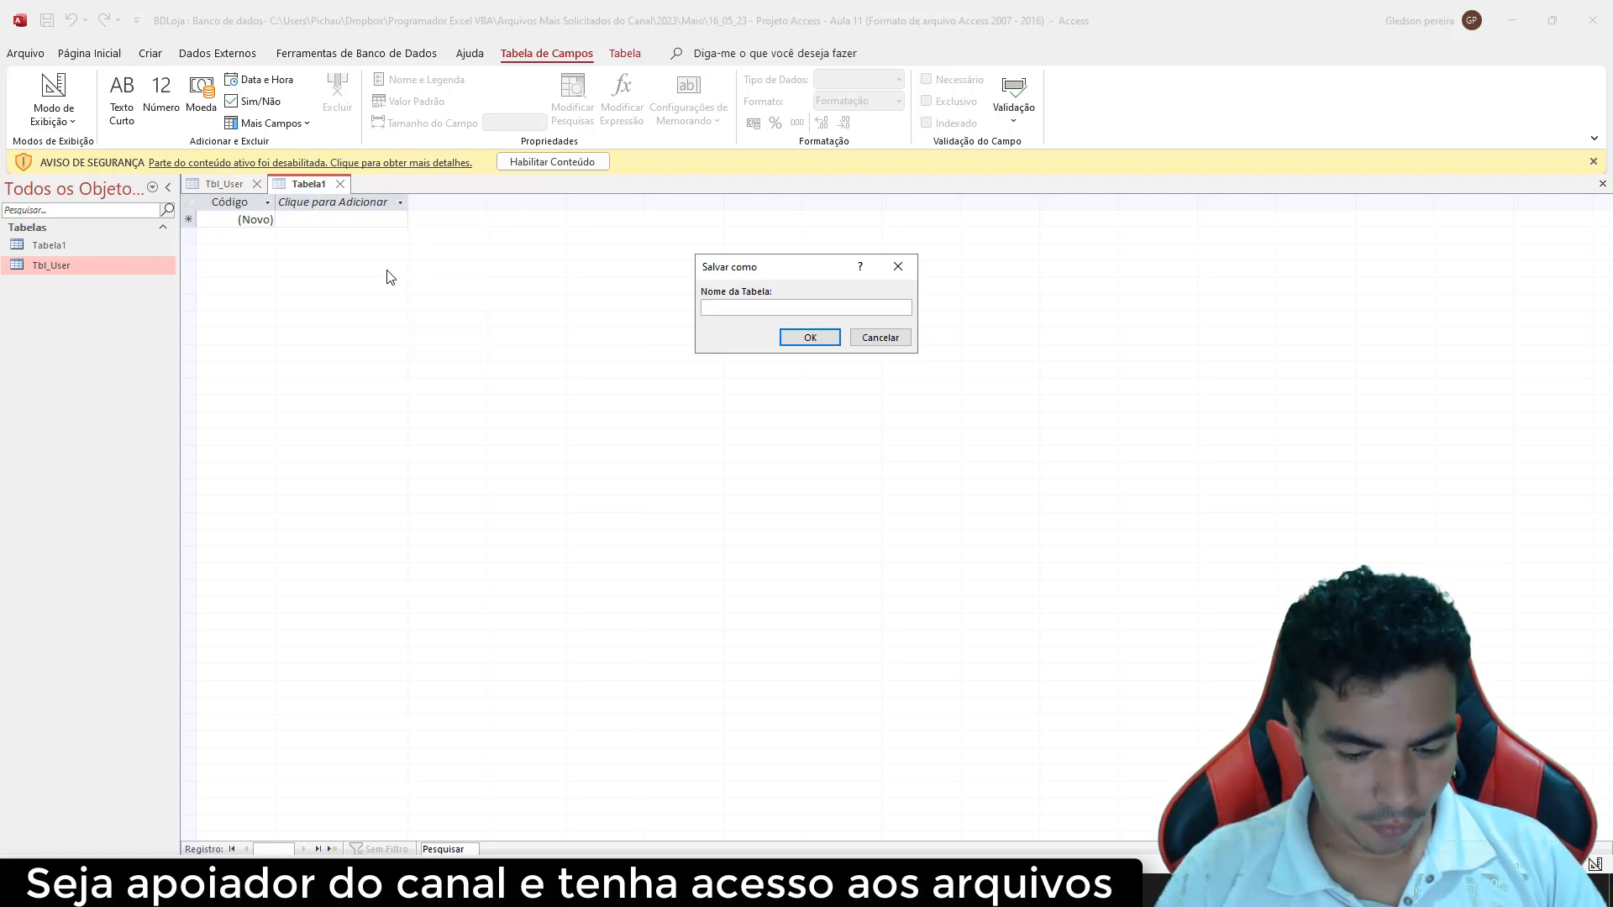
type("Tbl_")
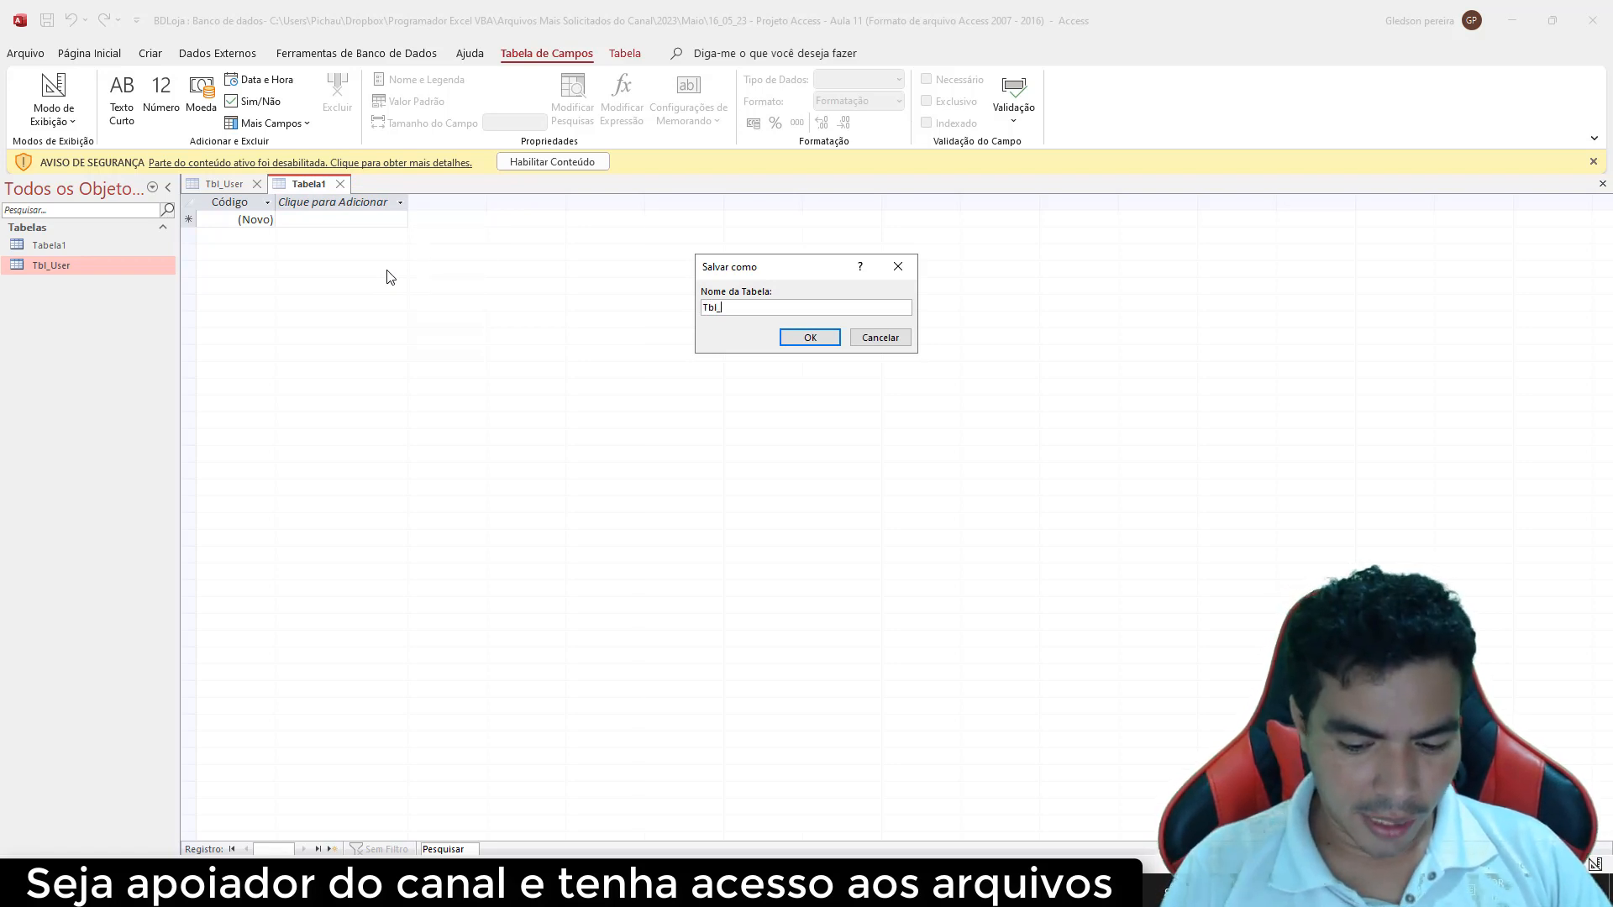
type("Pord")
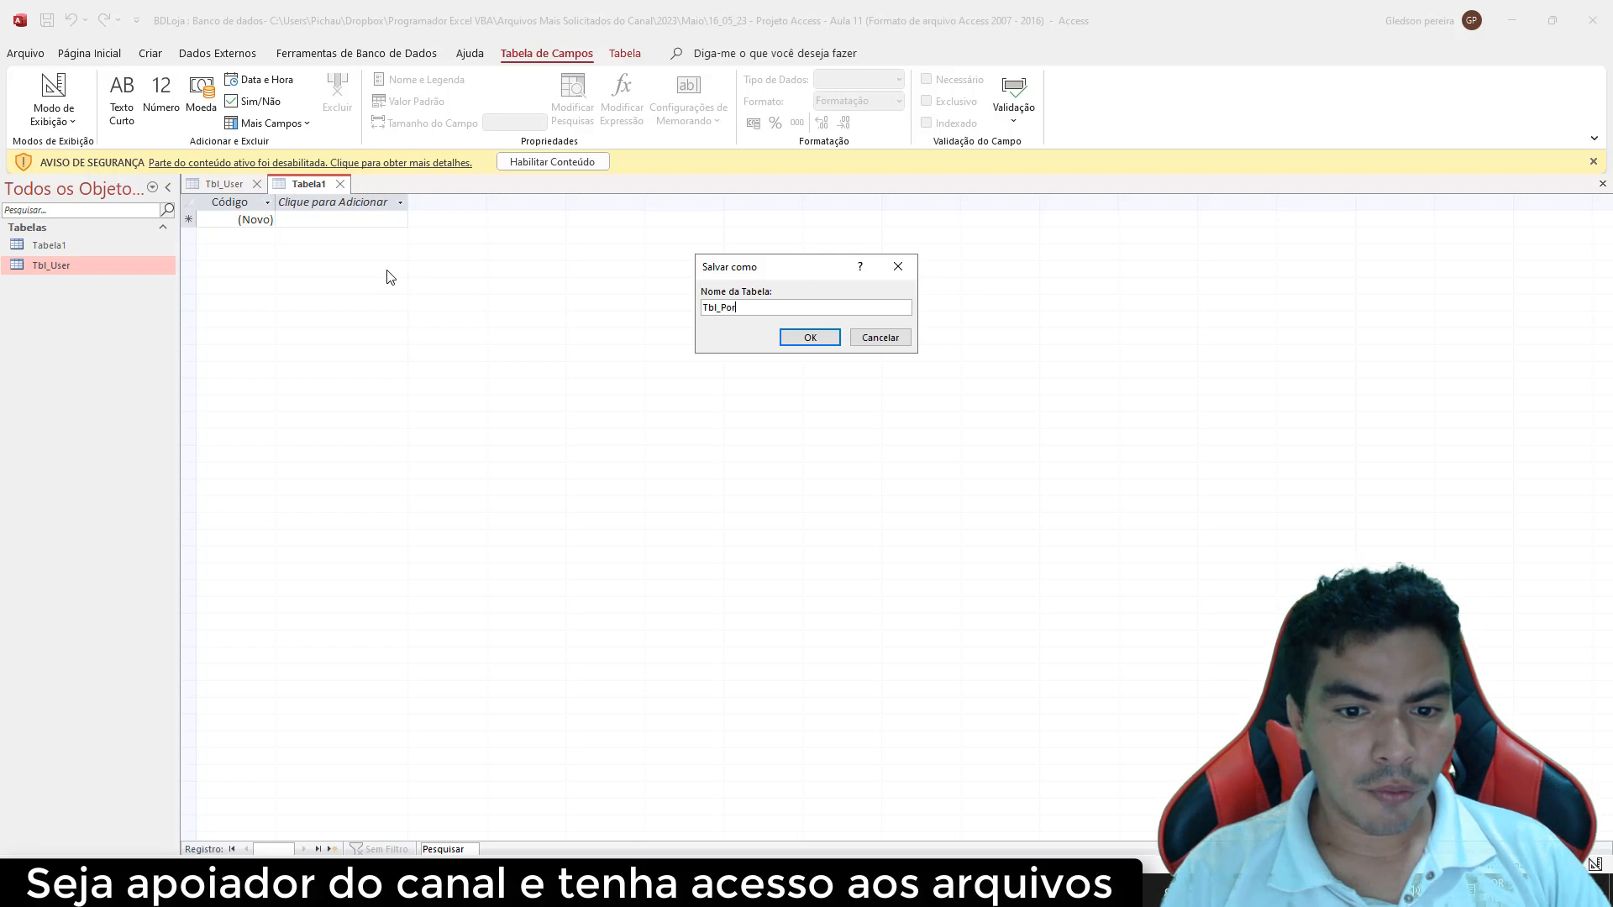
key("BackSpace")
key("BackSpace")
key("BackSpace")
type("r")
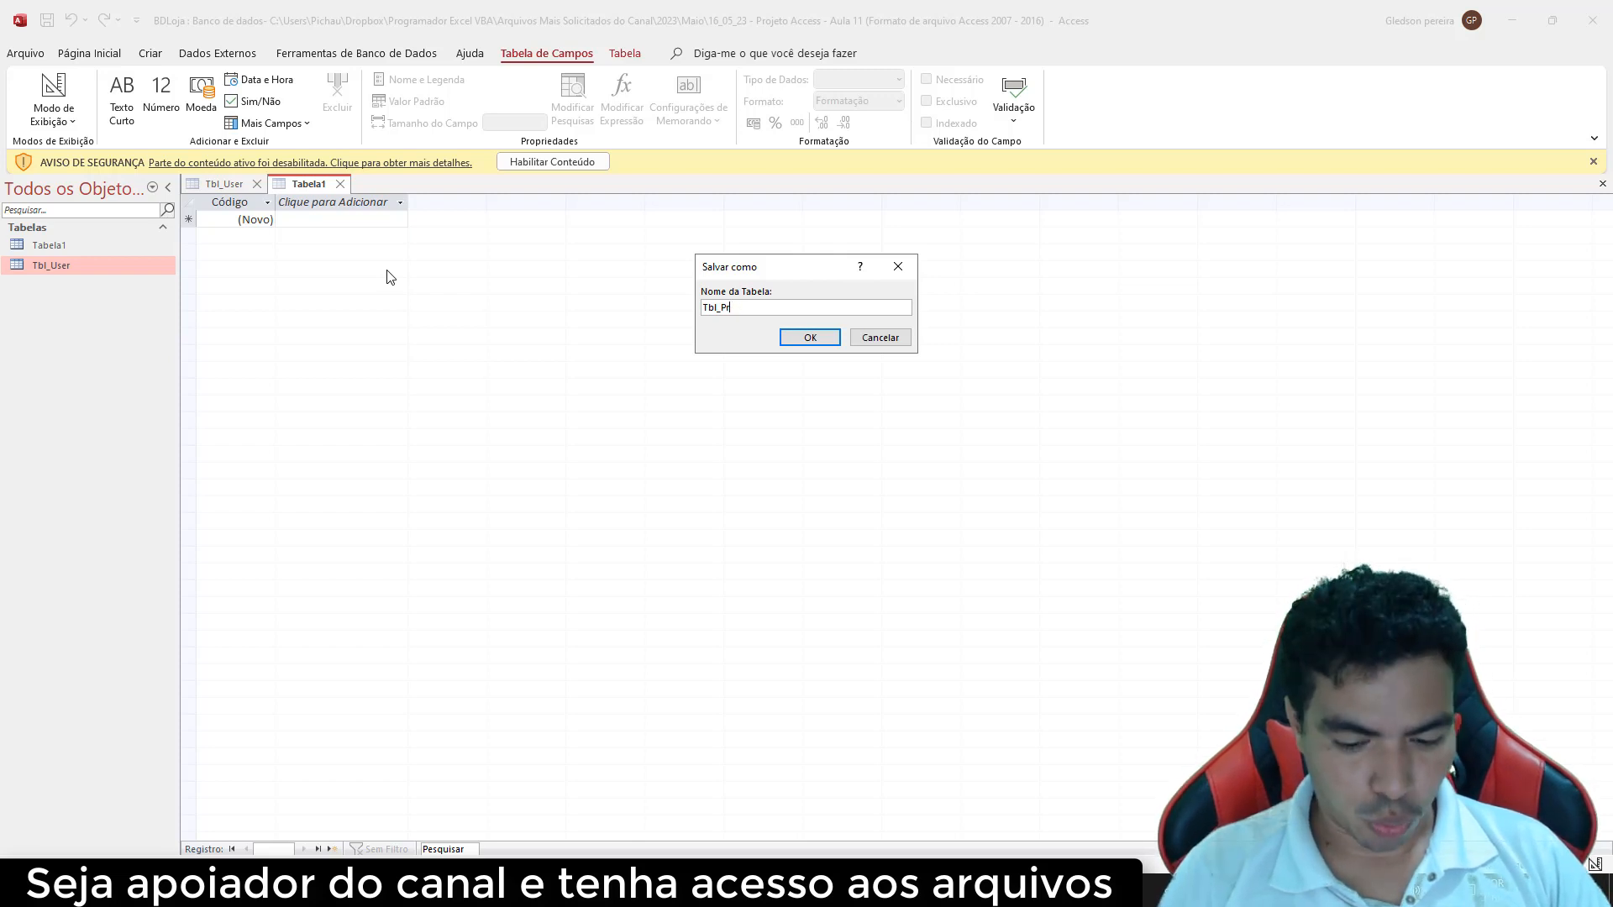
type("oduo")
key("Left")
type("t")
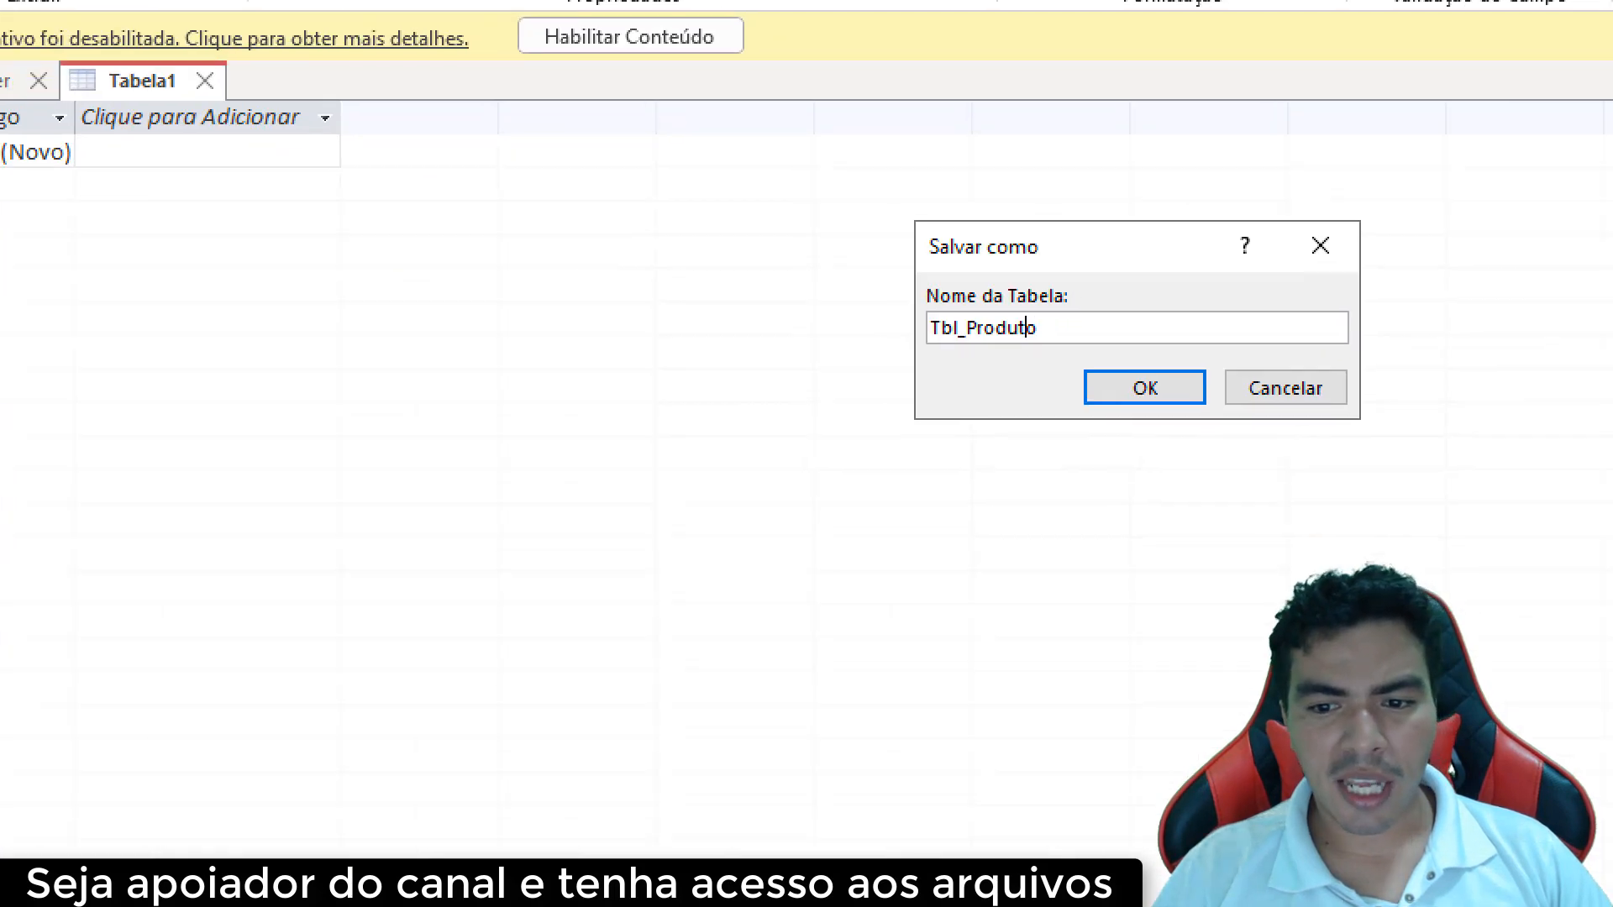
mouse_move(764, 256)
left_mouse_down()
mouse_move(660, 320)
mouse_move(685, 265)
left_mouse_up()
Save the table as Tbl_Produto, renaming the key to IdProduto and adding a Produto field
left_click(928, 360)
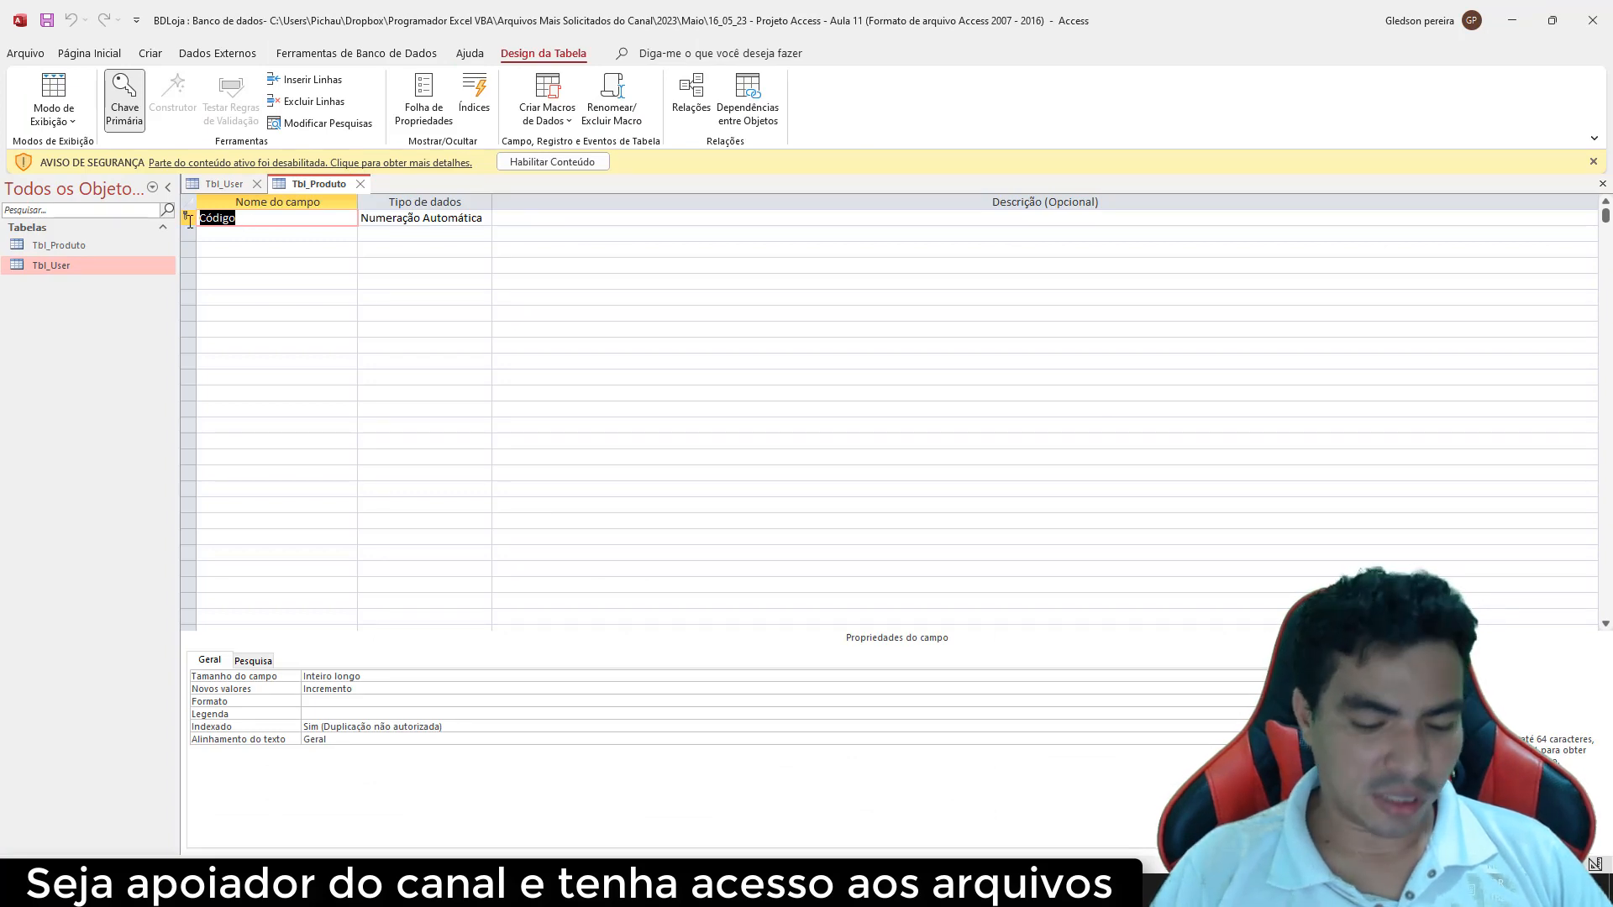
type("Id")
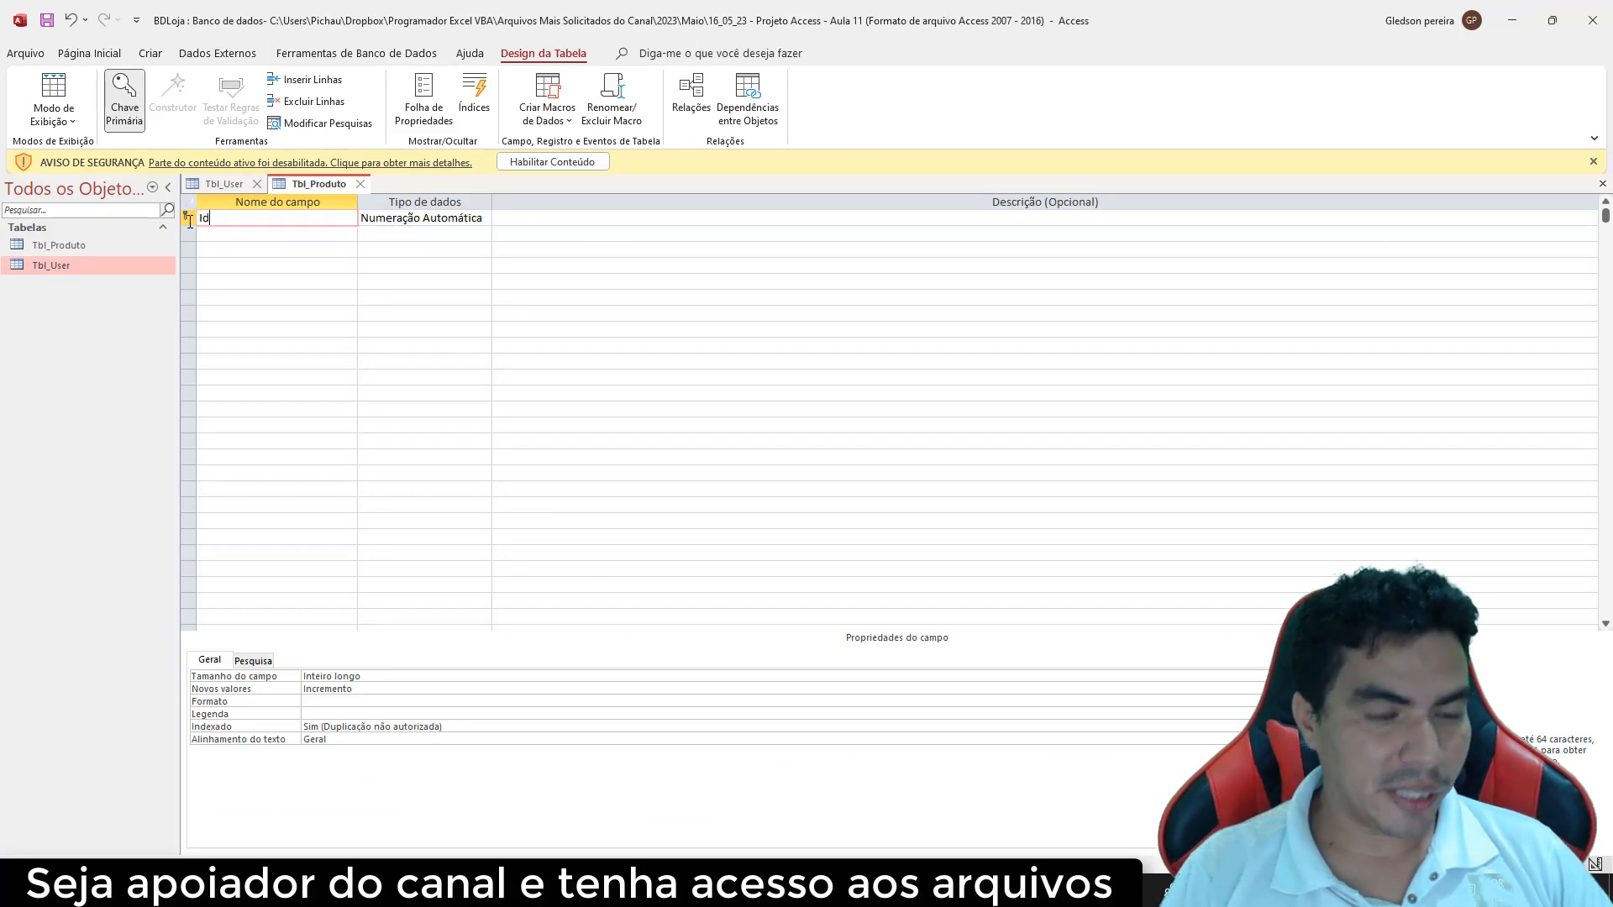
type("Produto")
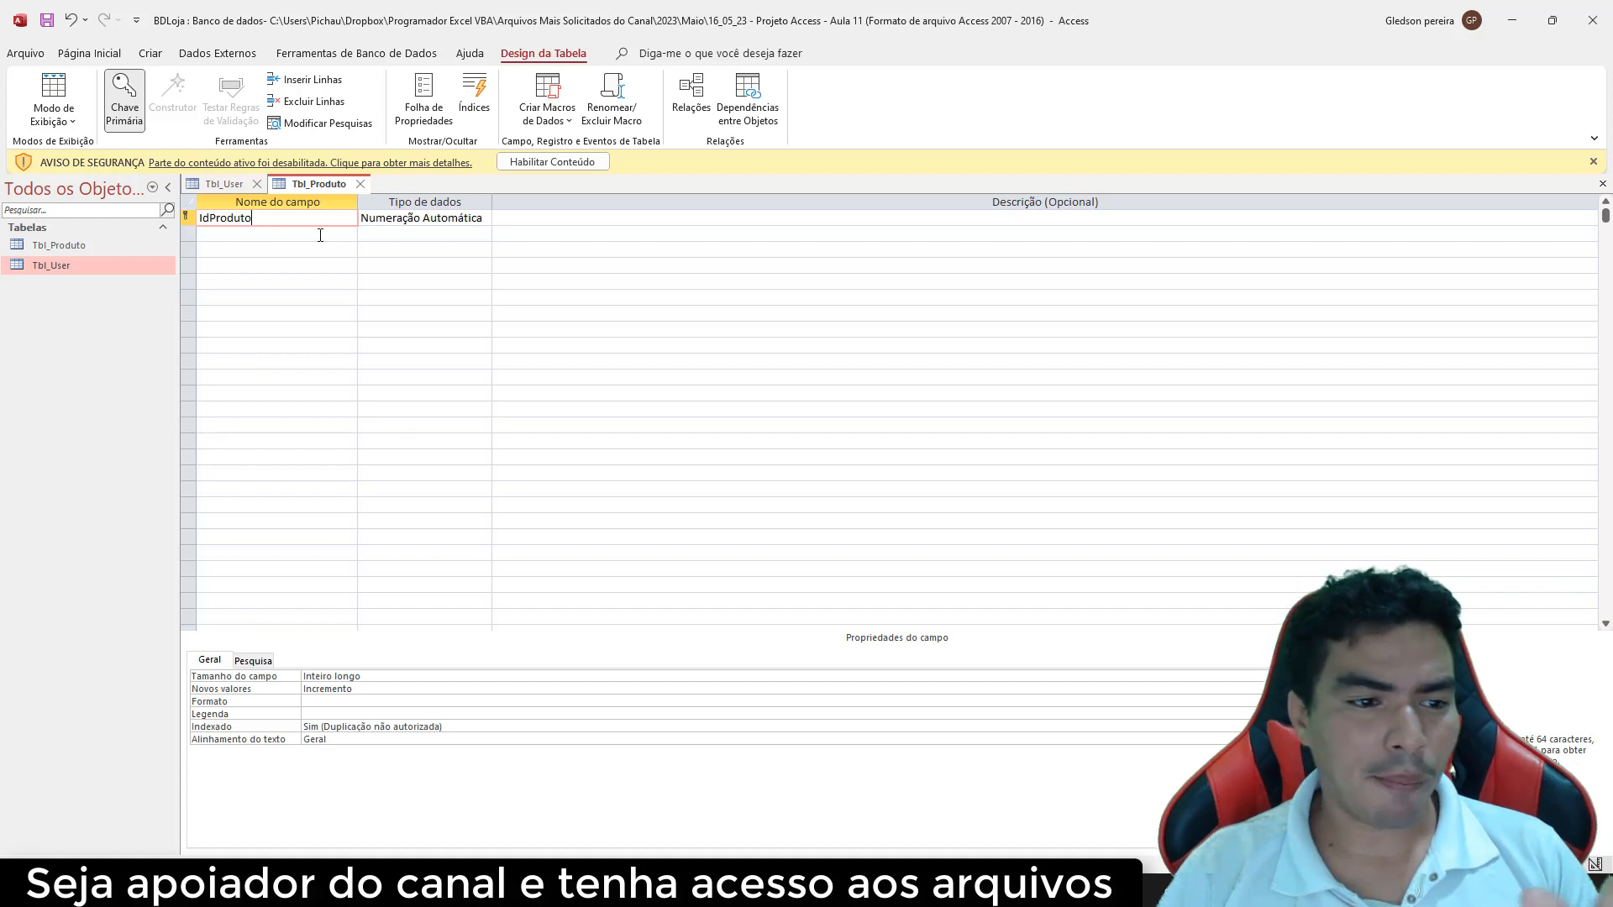
left_click(276, 235)
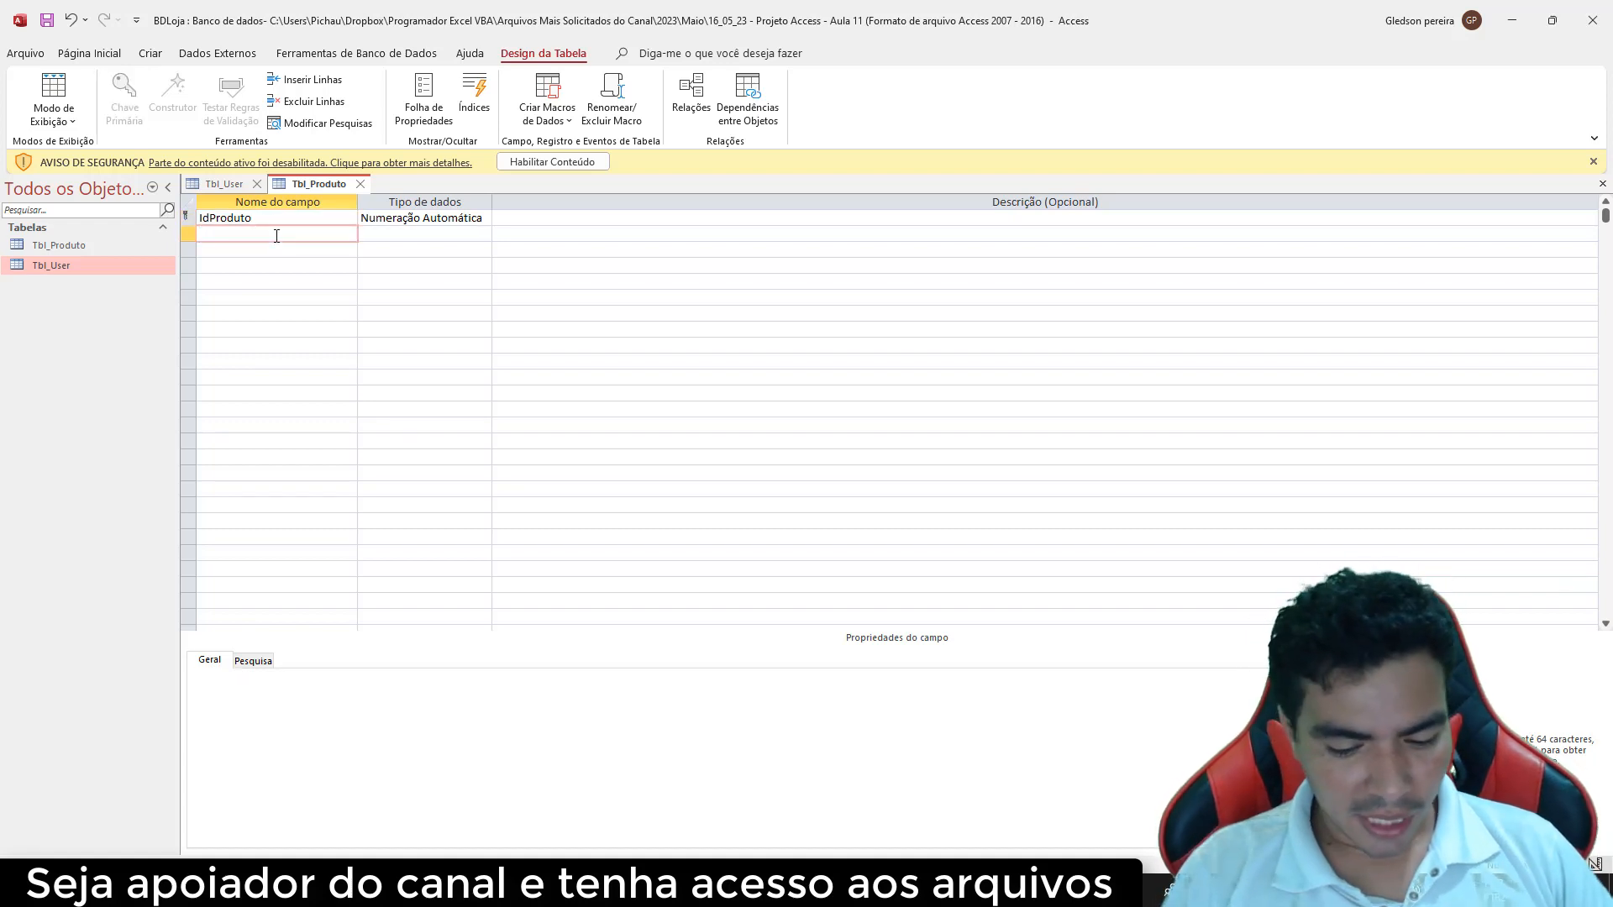
type("Prodtuo")
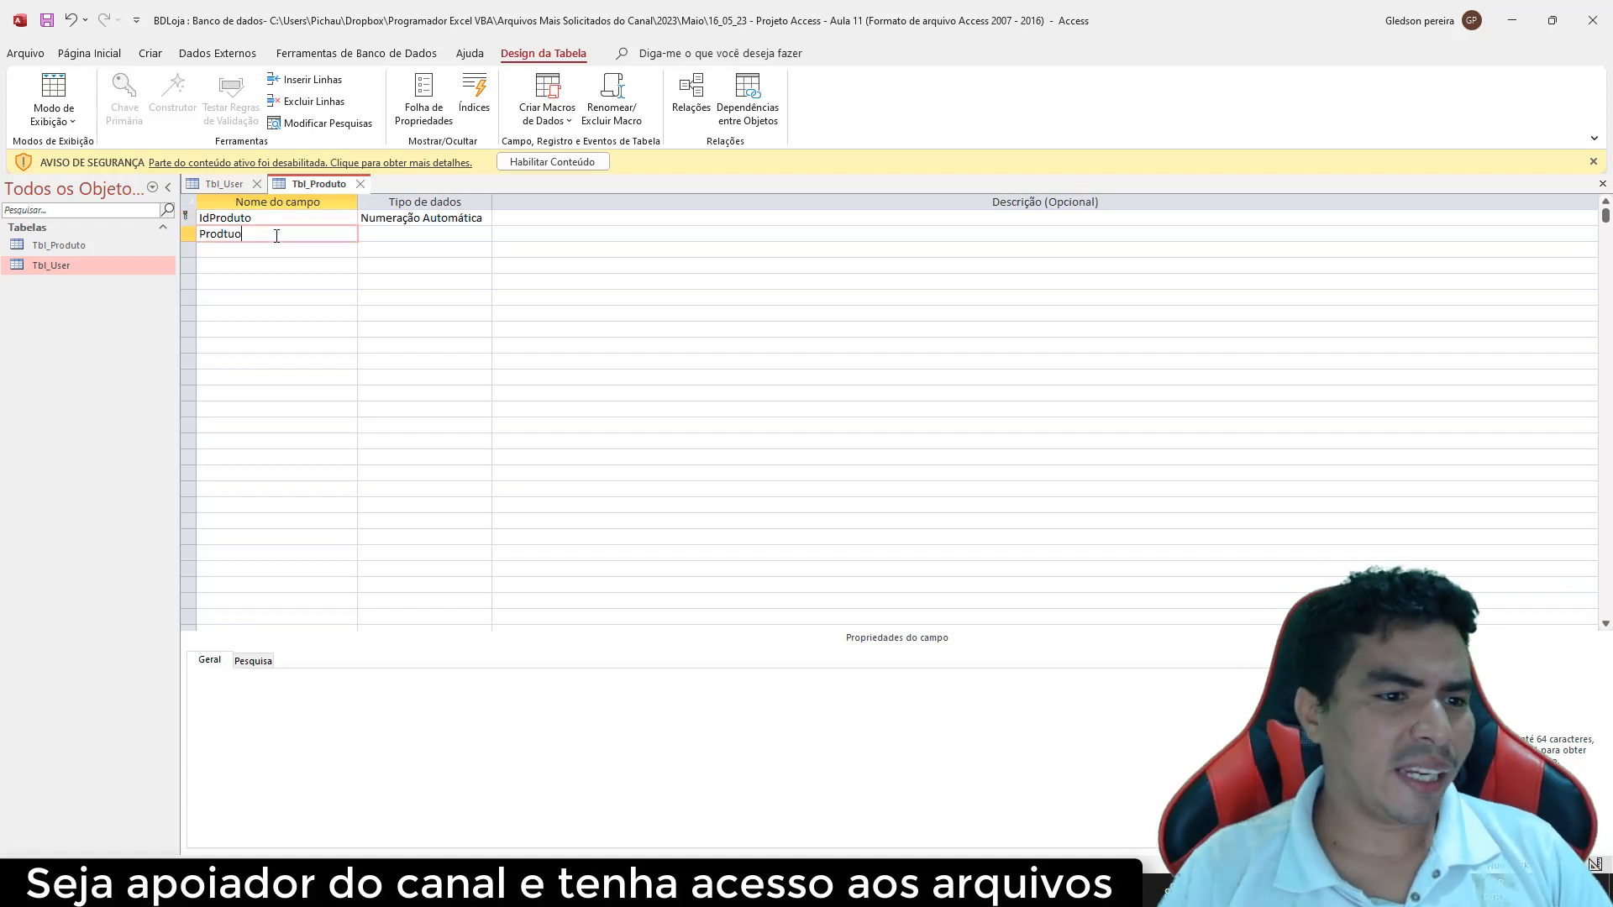
key("Left")
key("BackSpace")
type("t")
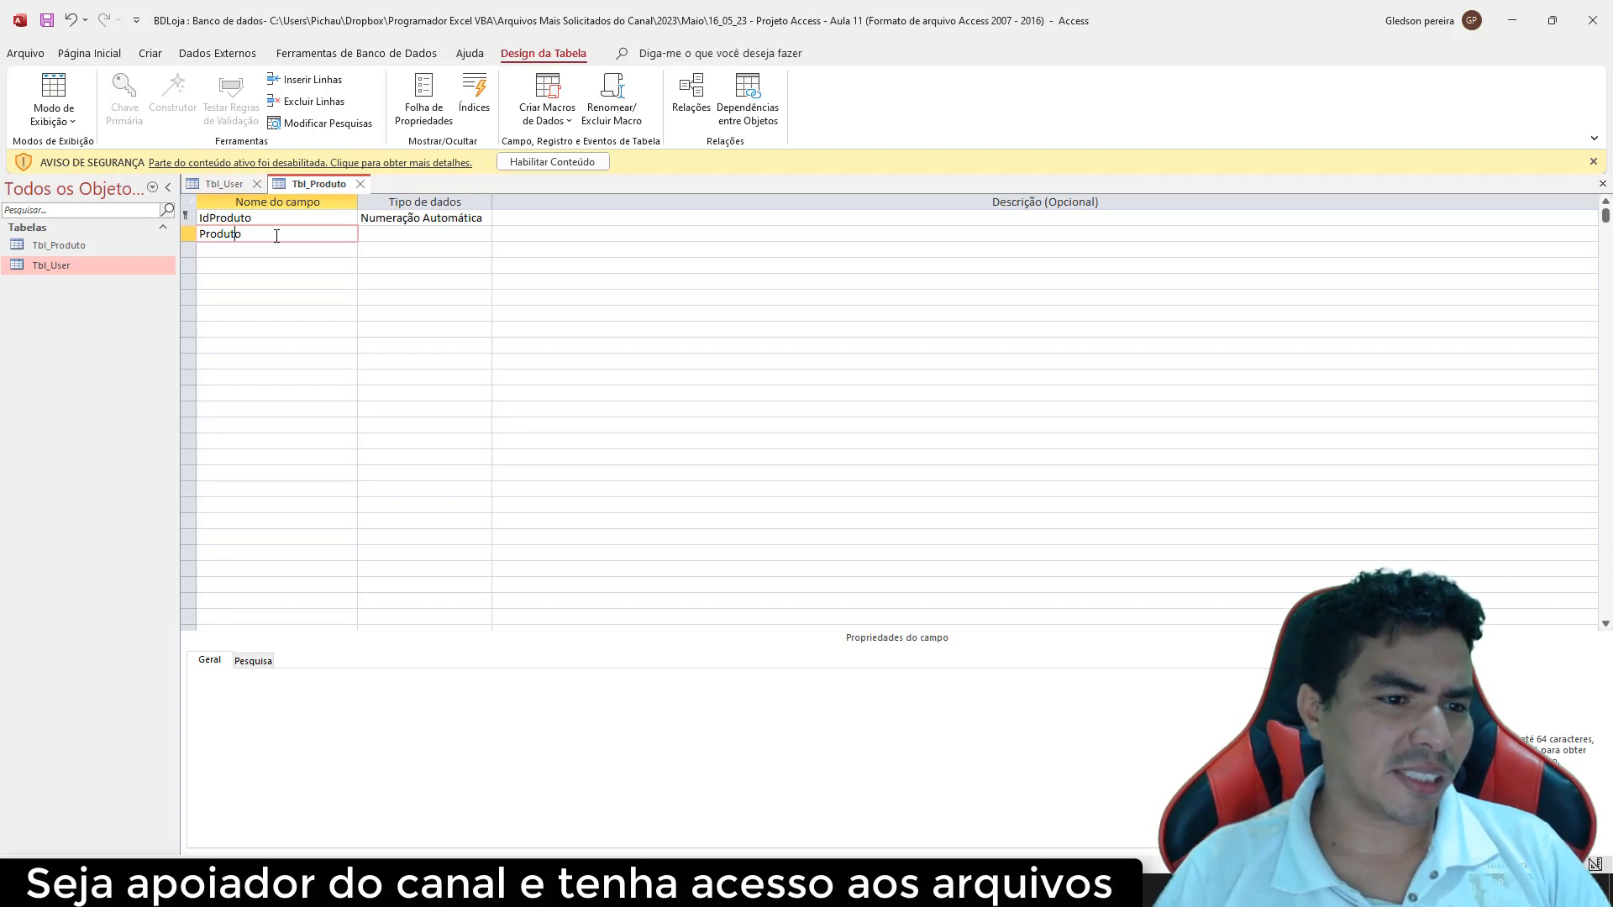
key("Down")
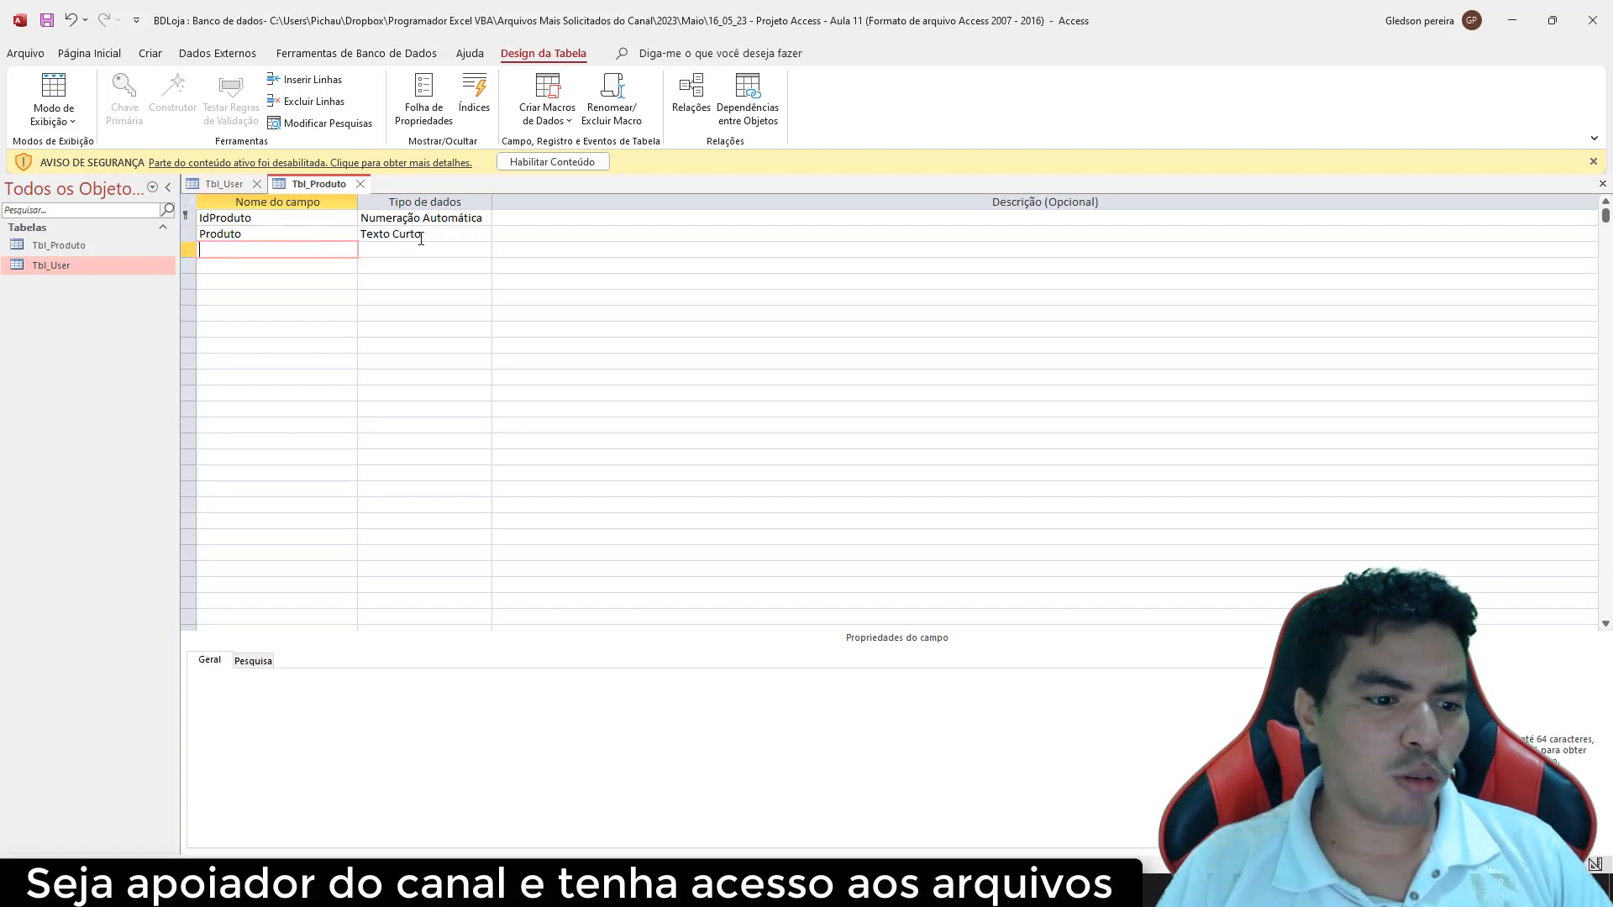
left_click(434, 235)
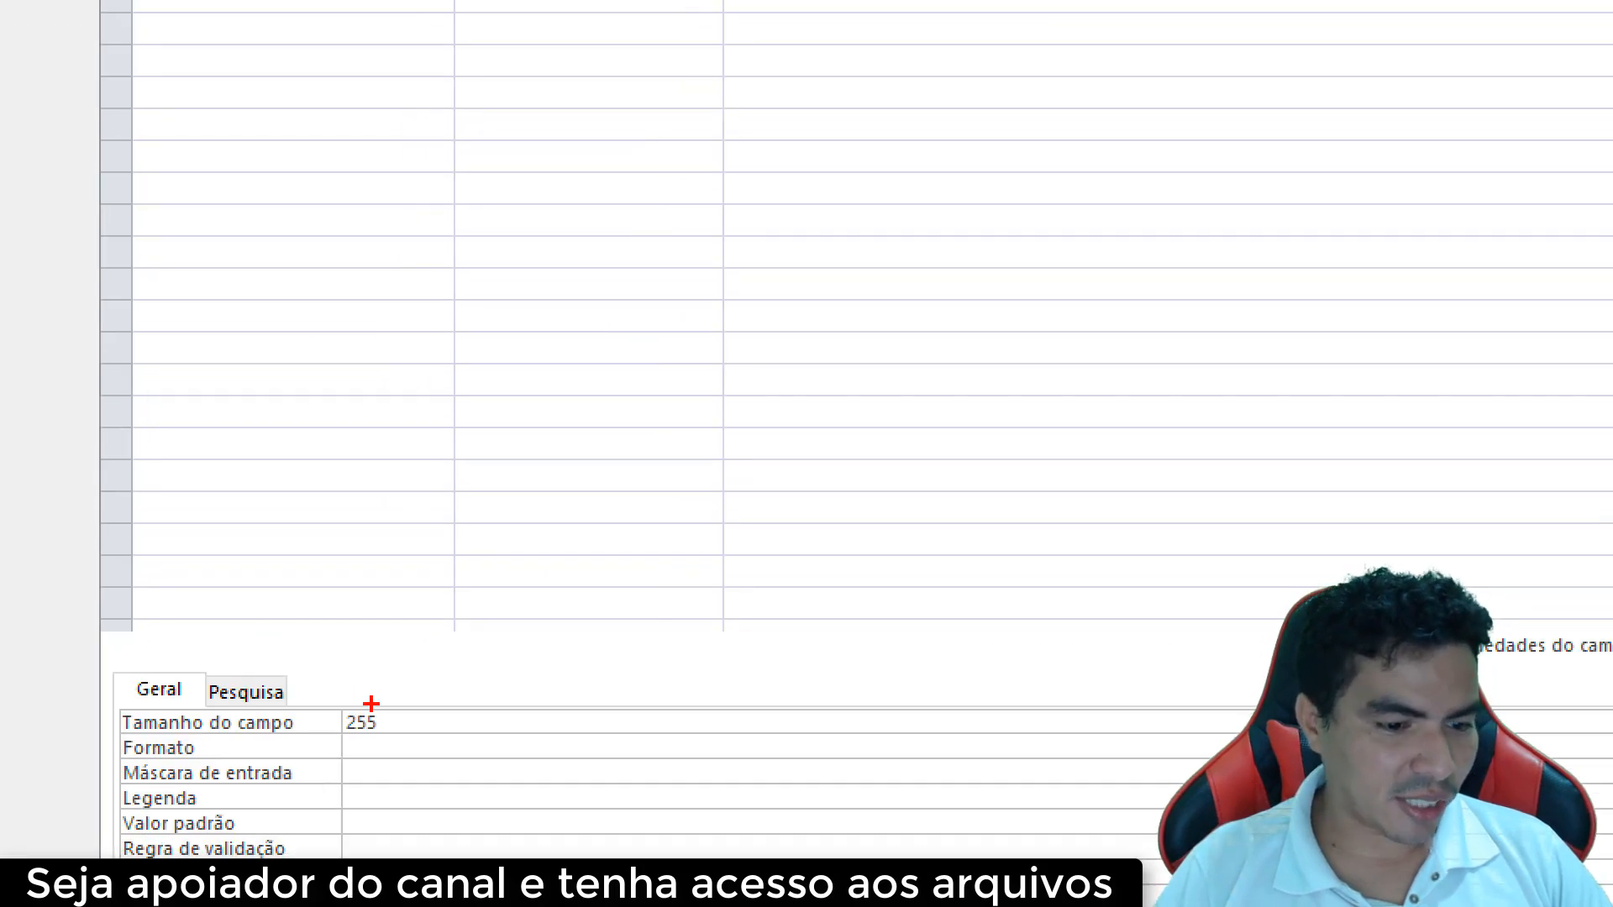
mouse_move(317, 667)
left_mouse_down()
mouse_move(367, 618)
mouse_move(282, 688)
left_mouse_up()
left_click_drag(306, 743, 336, 638)
key("Escape")
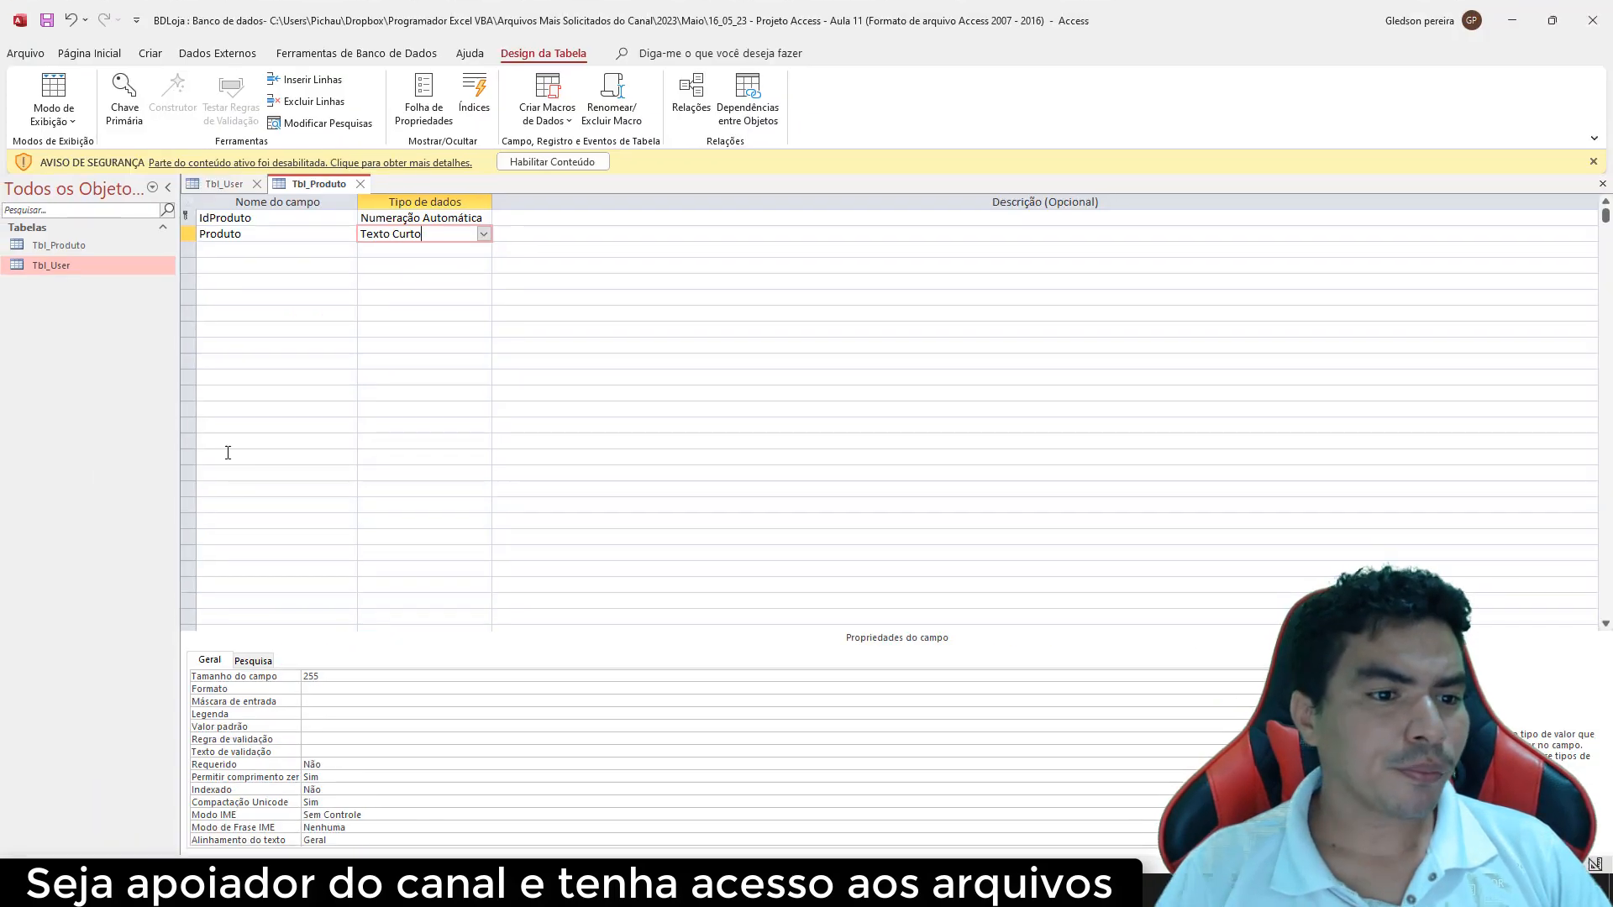
Add UnidadeMedida as Texto Curto and Quantidade as a Número field
left_click(228, 252)
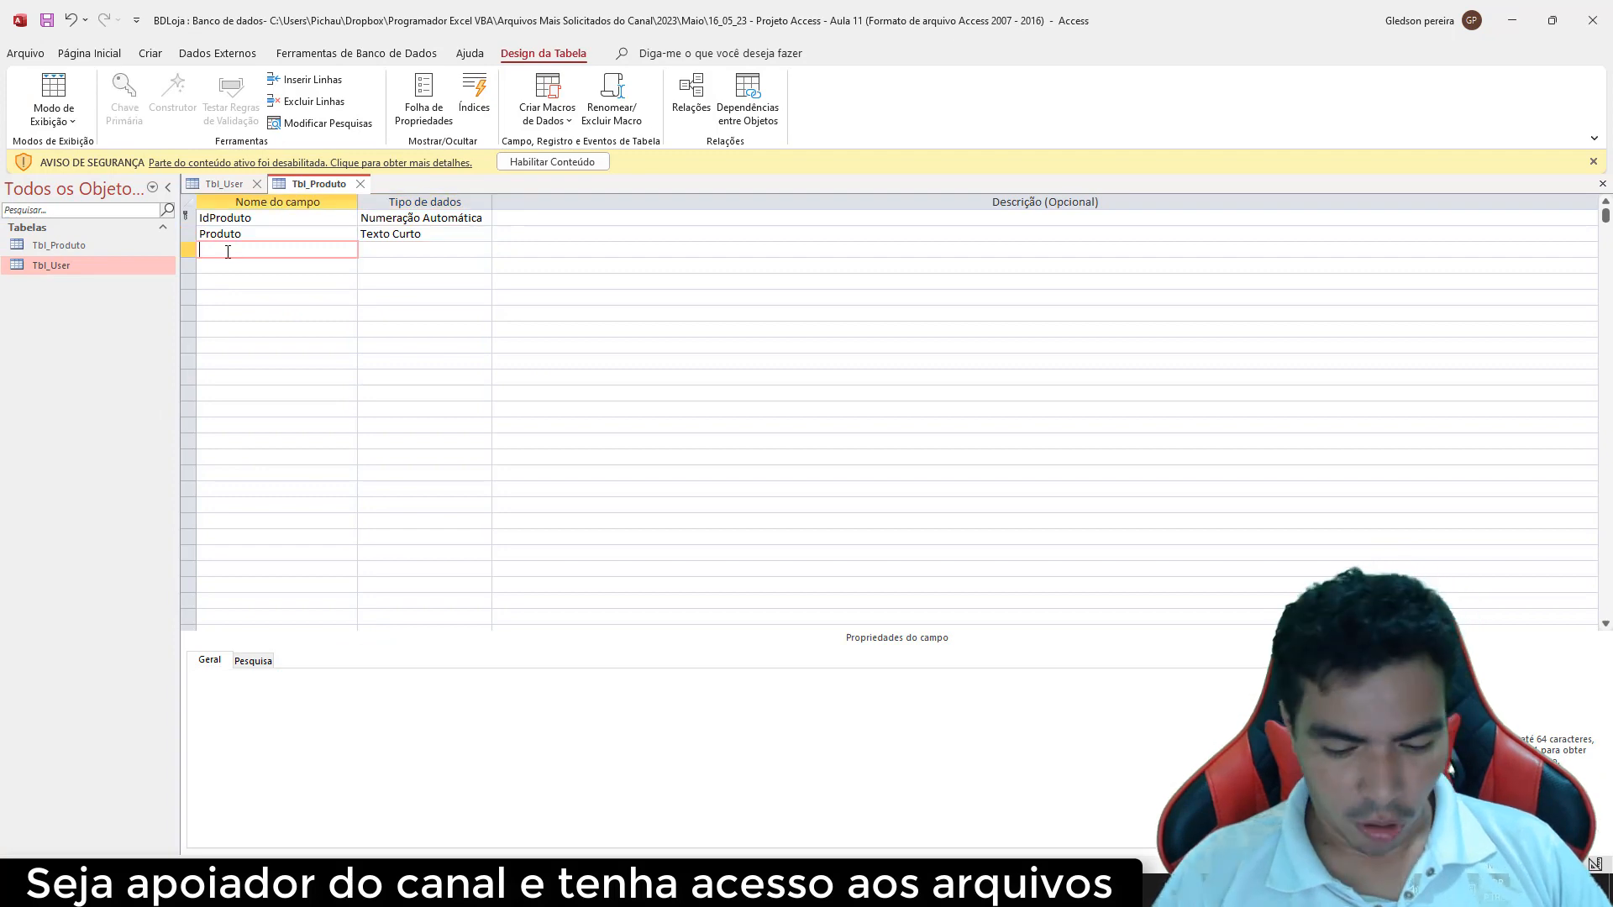
type("Un")
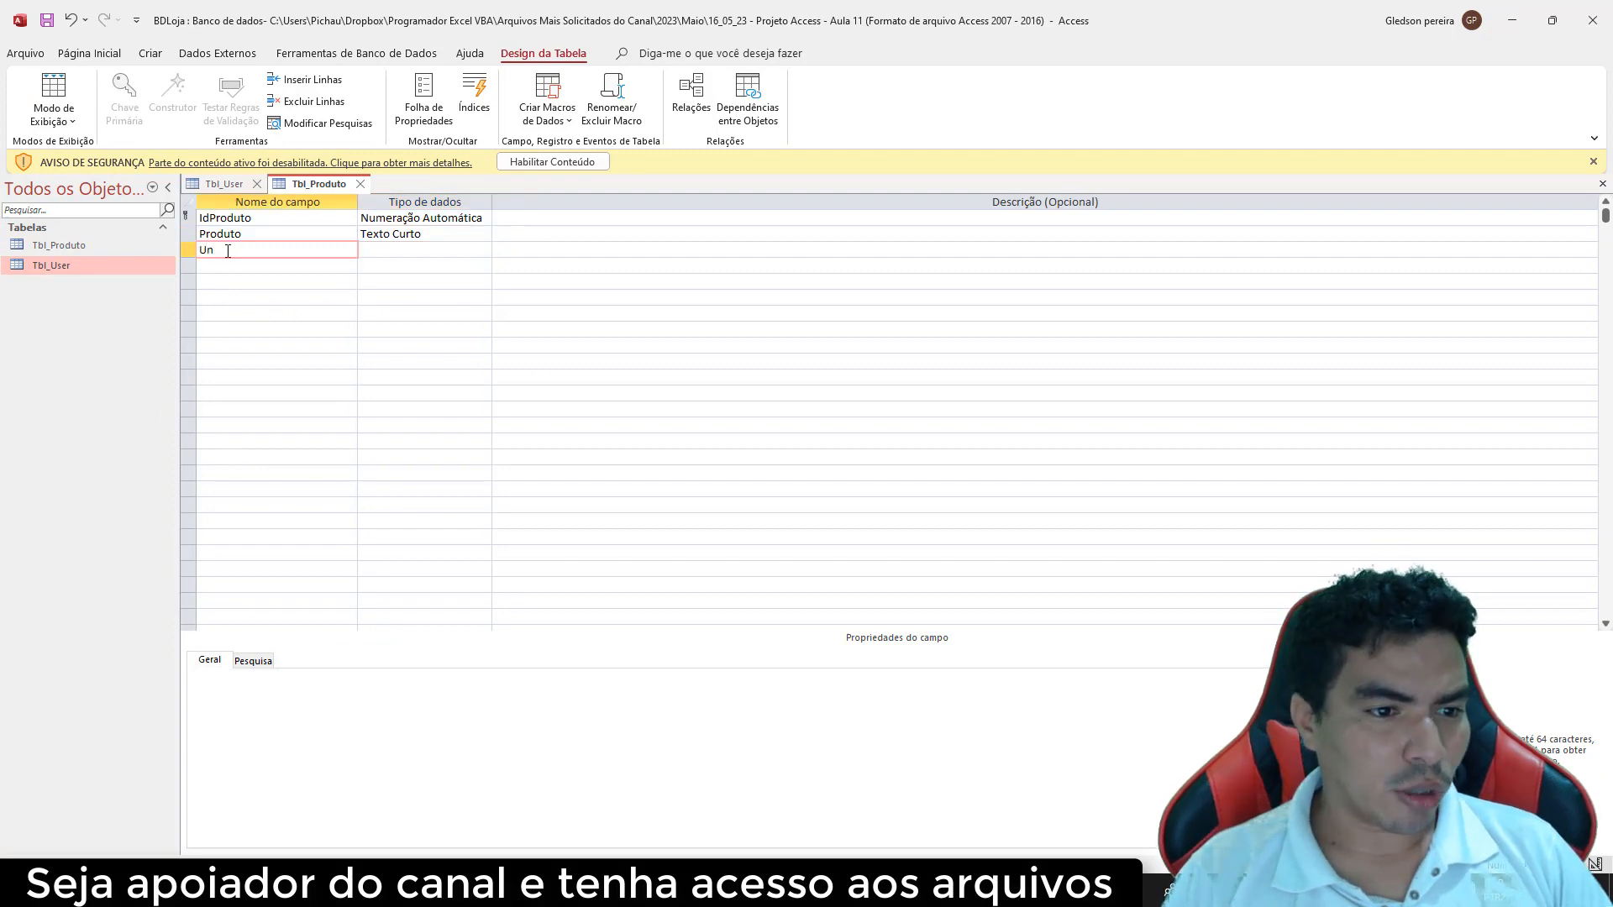
type("idade")
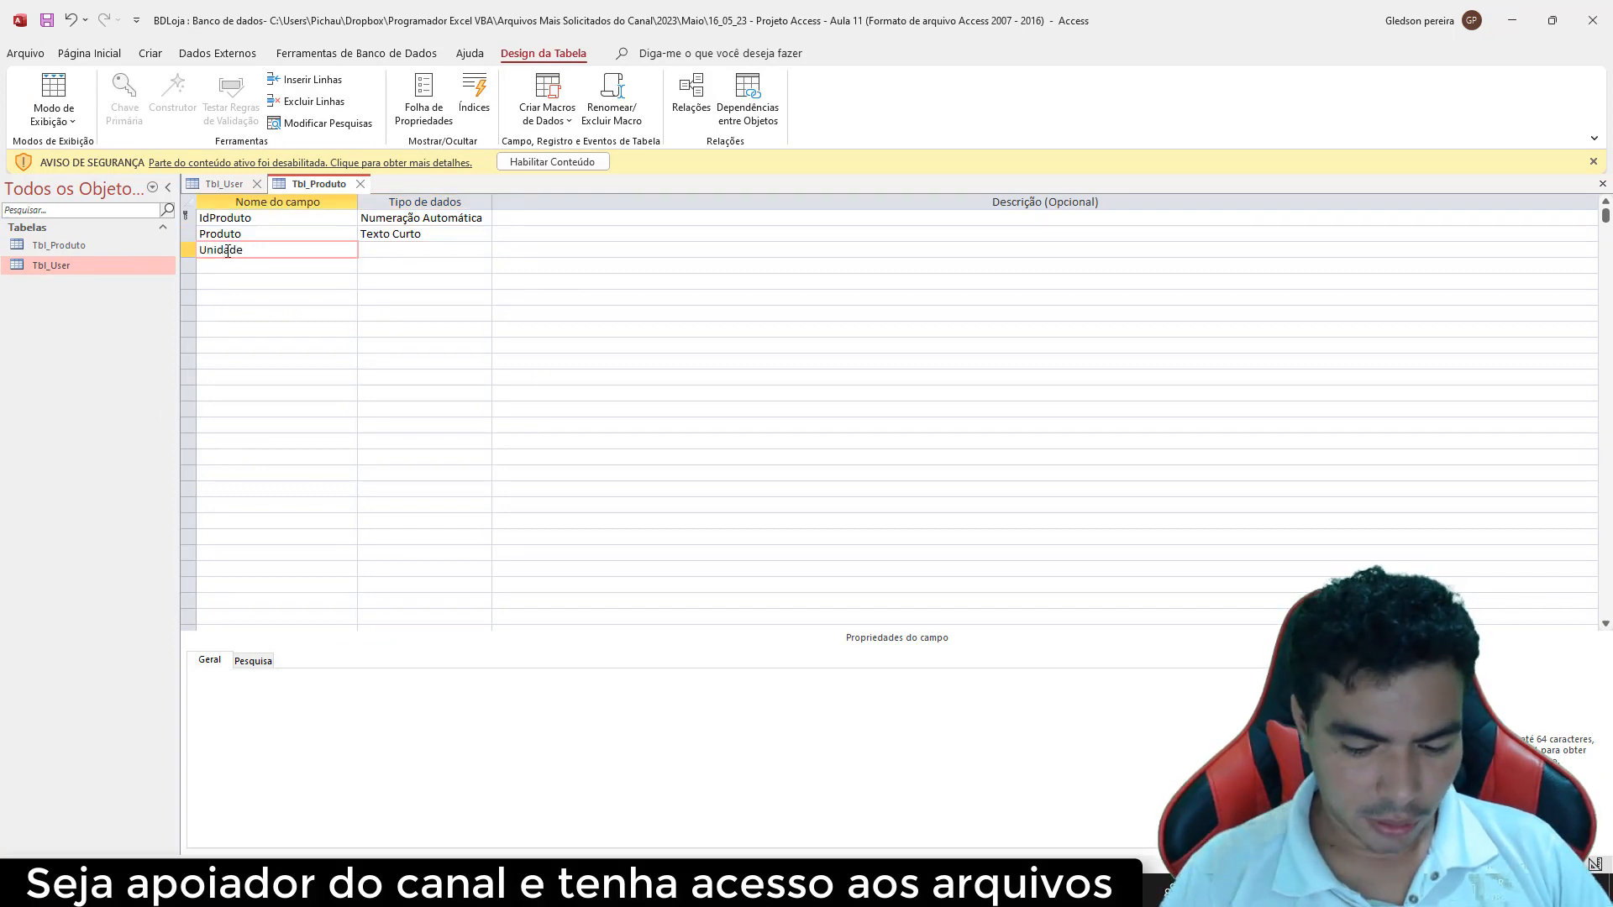
type("Medida")
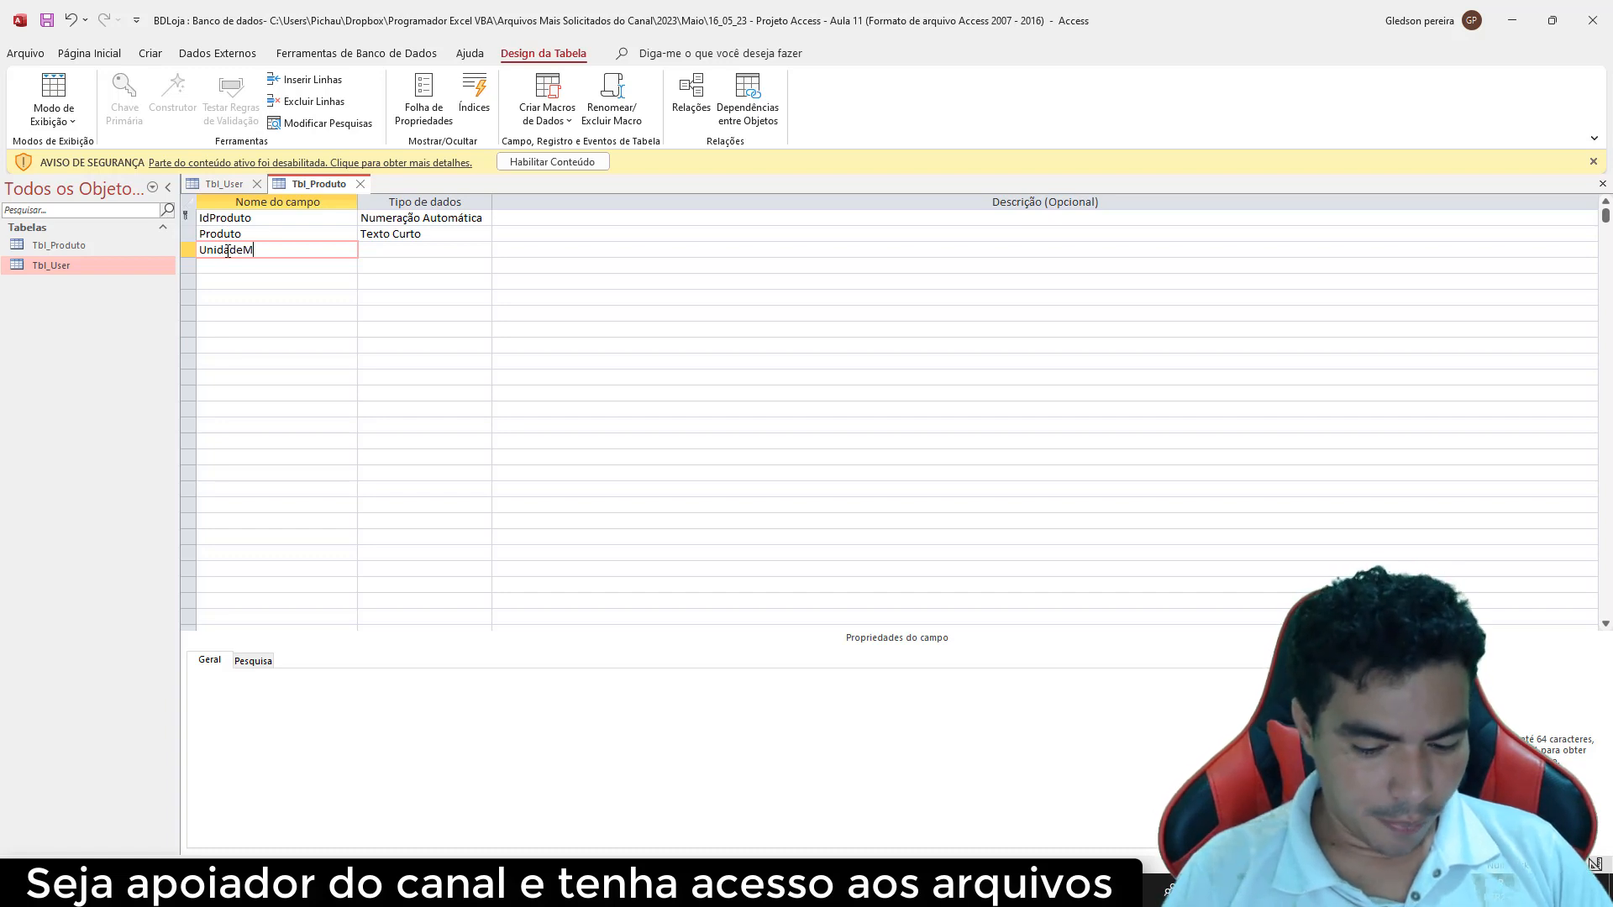
left_click(386, 247)
left_click(483, 250)
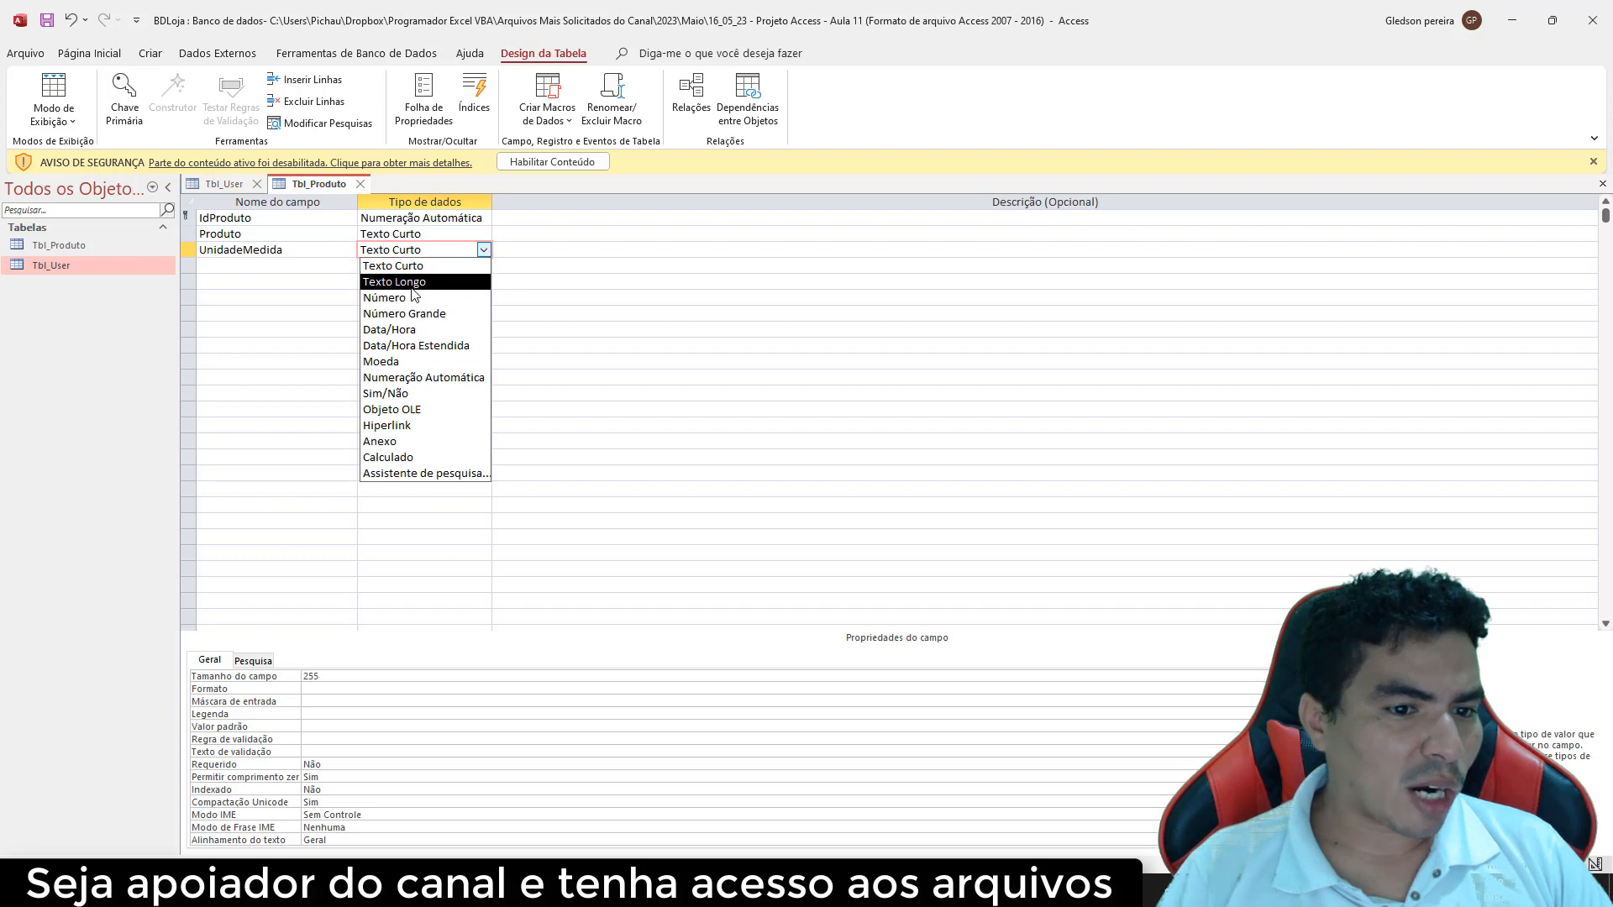
left_click(411, 266)
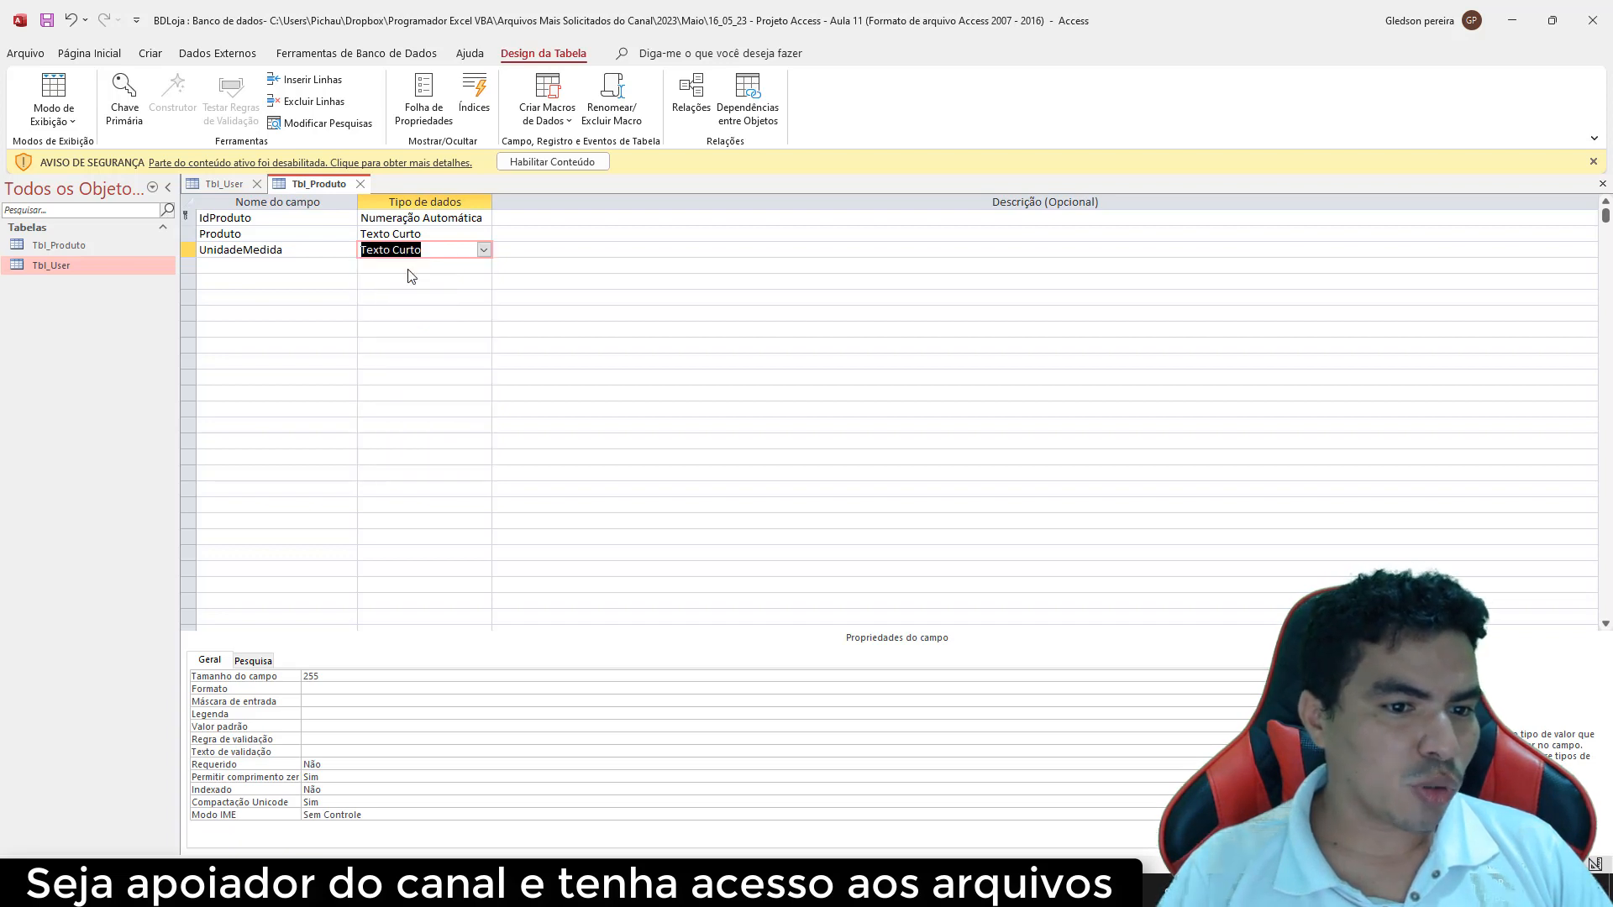
left_click(259, 267)
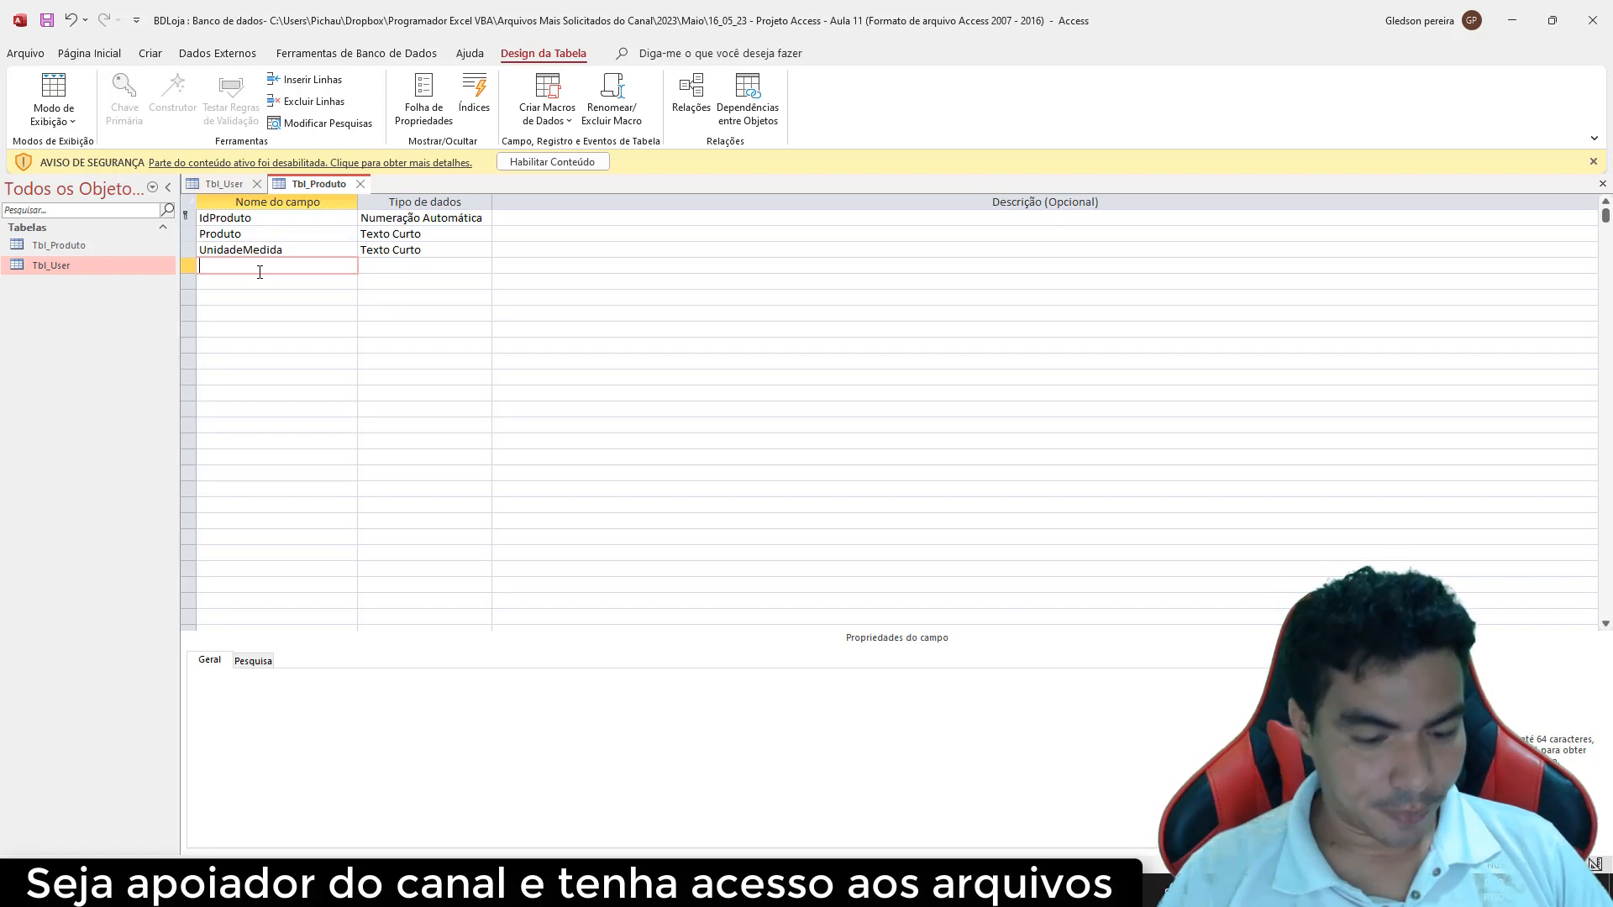
type("Qu")
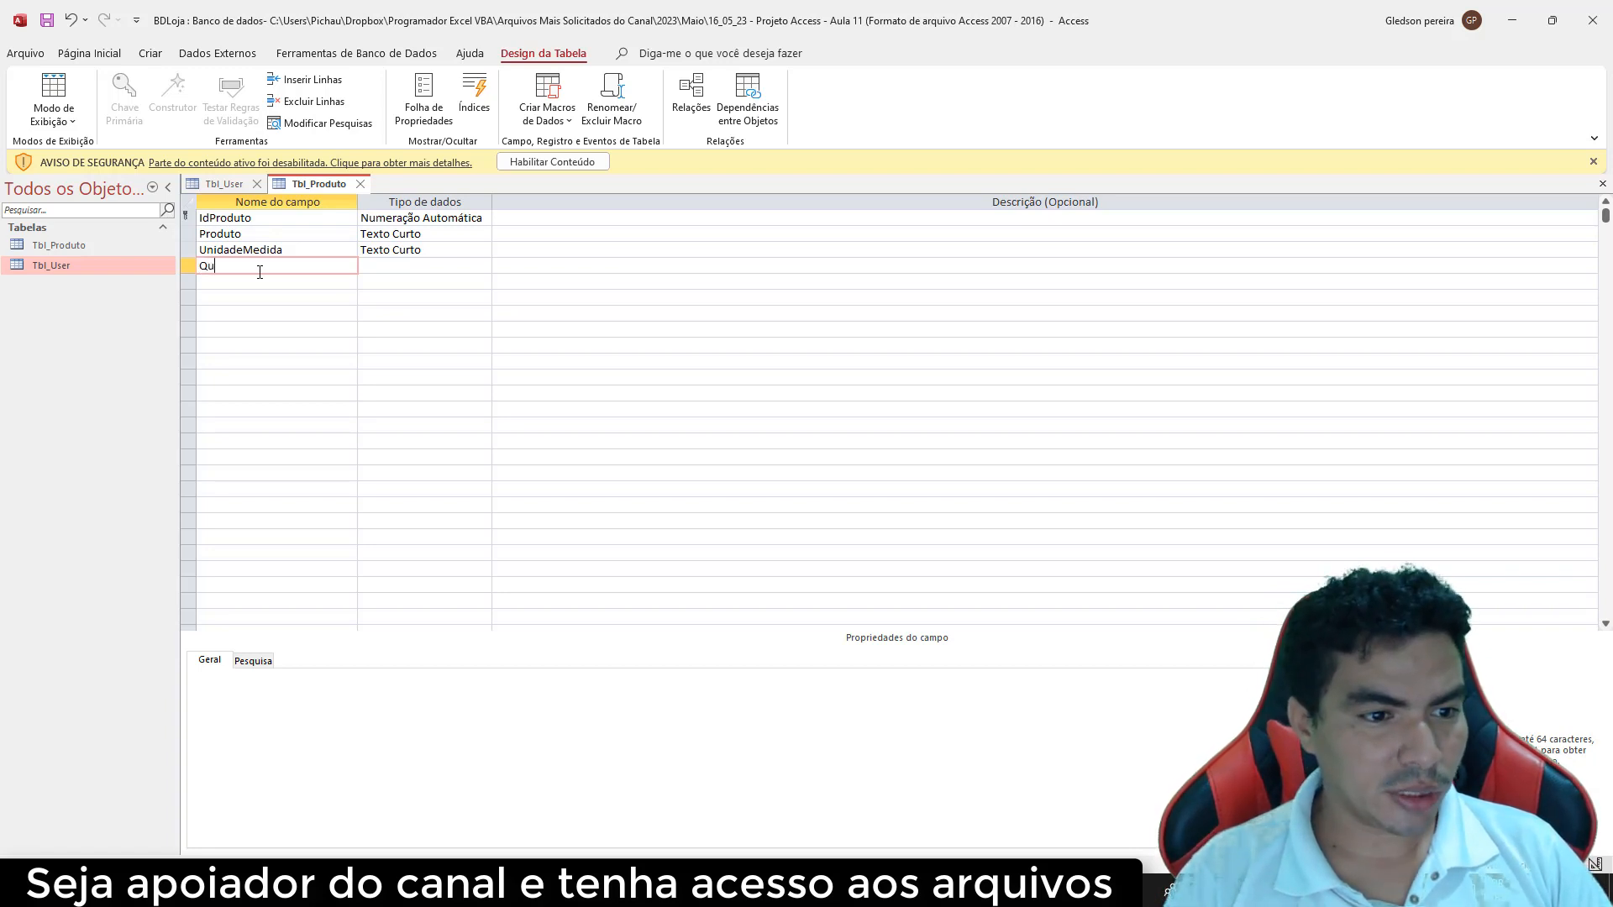
type("antidade")
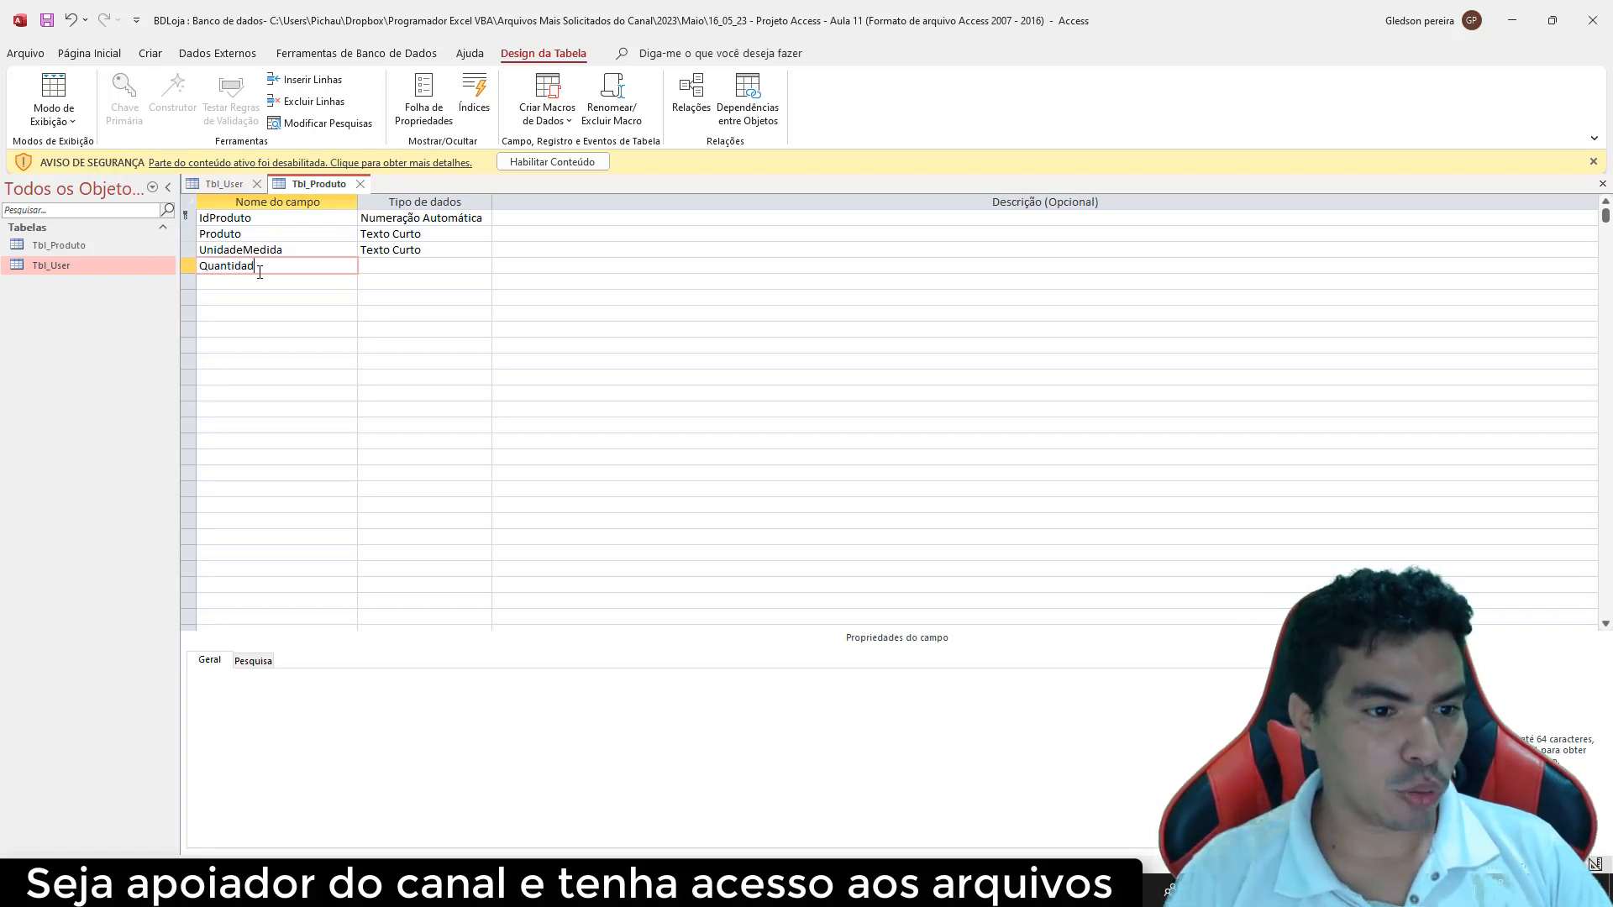
left_click(413, 266)
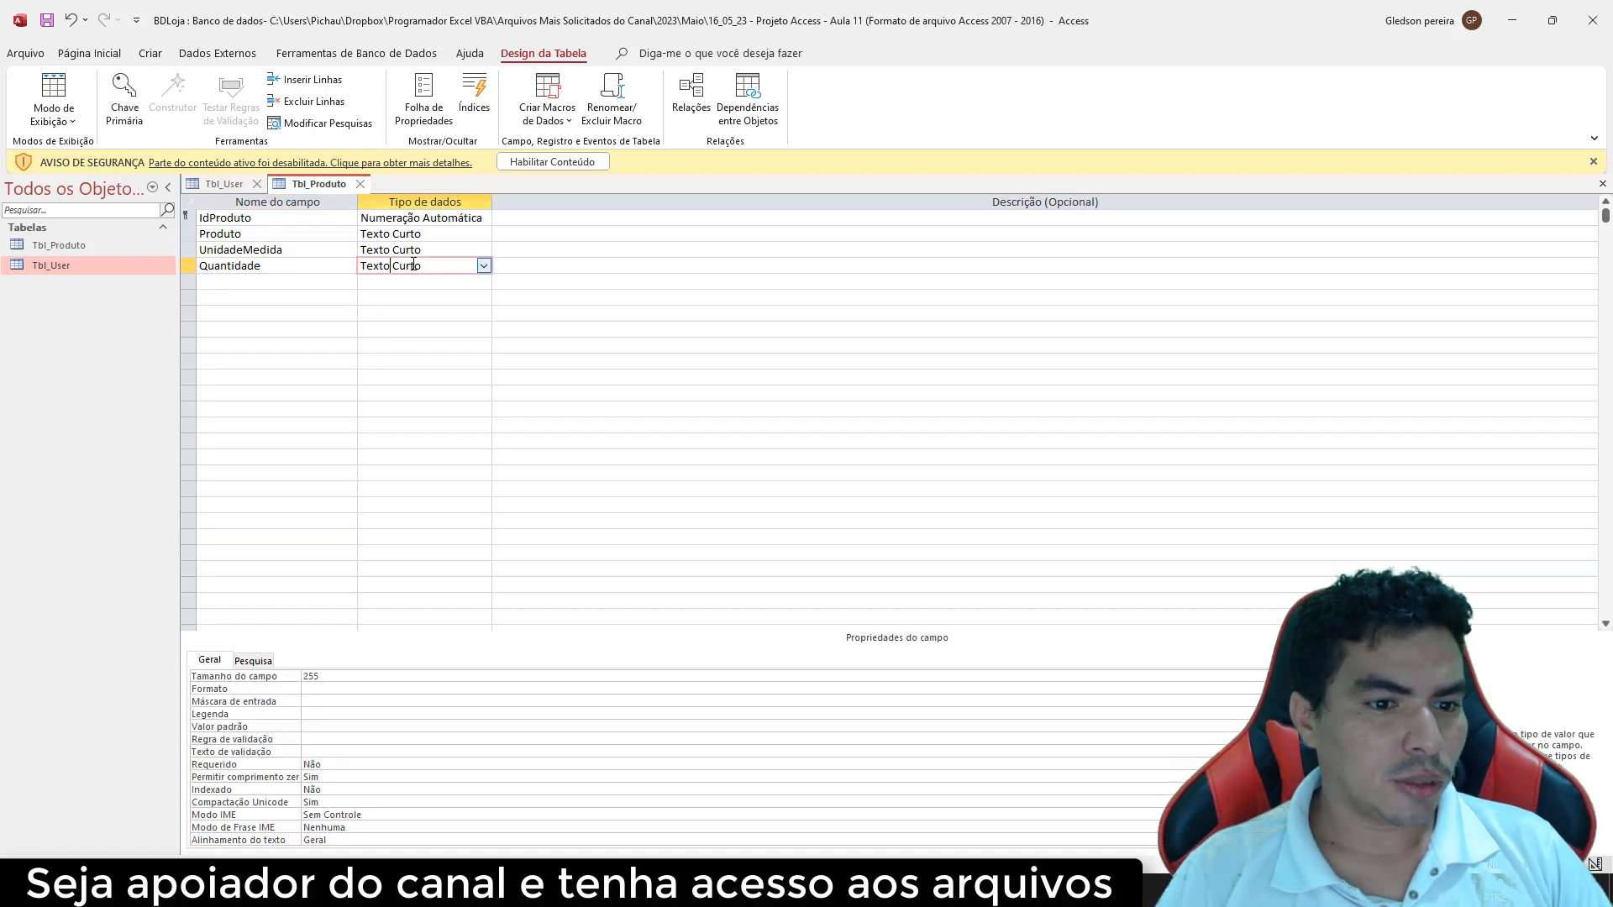
left_click(484, 266)
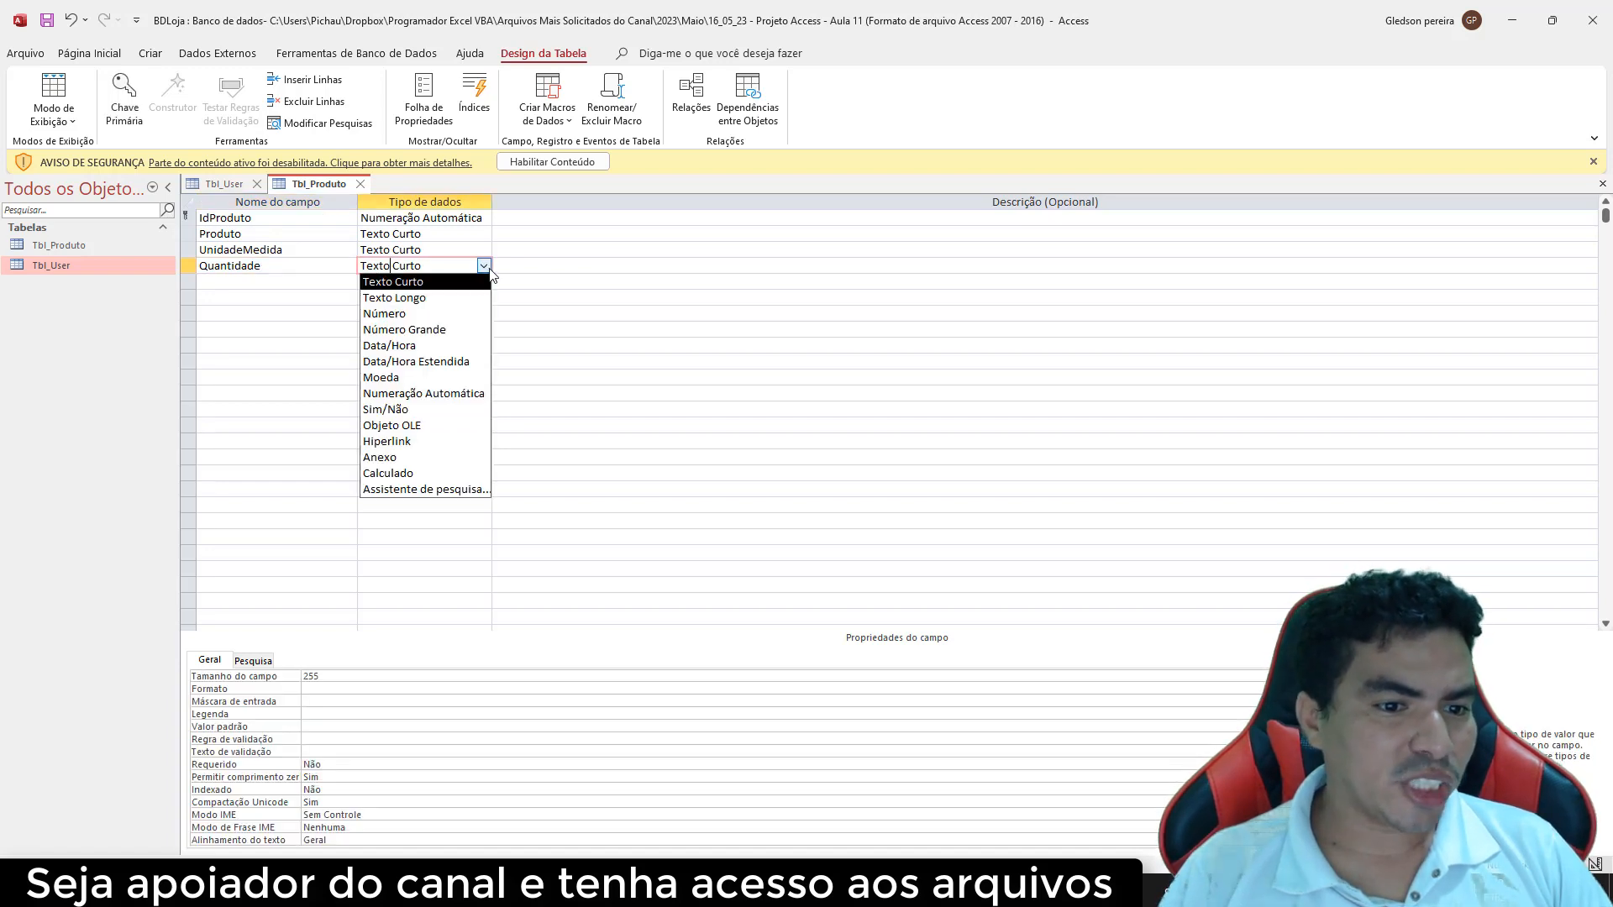
left_click(423, 315)
Add Valor as a Moeda field and CaminhoFoto as Texto Curto
left_click(230, 278)
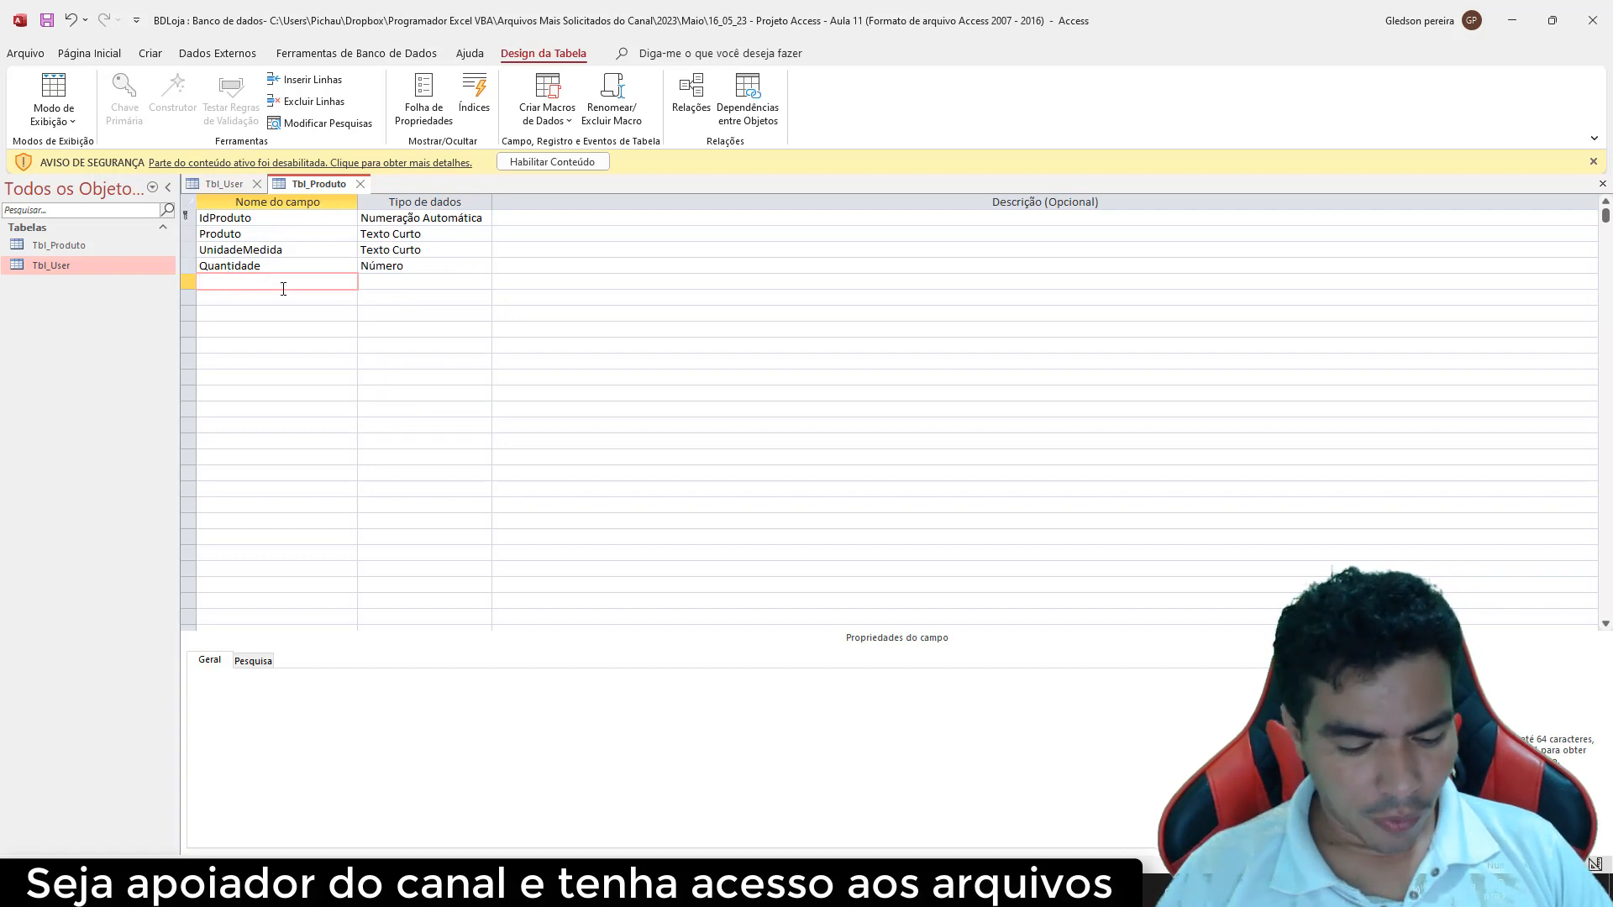
type("Valor")
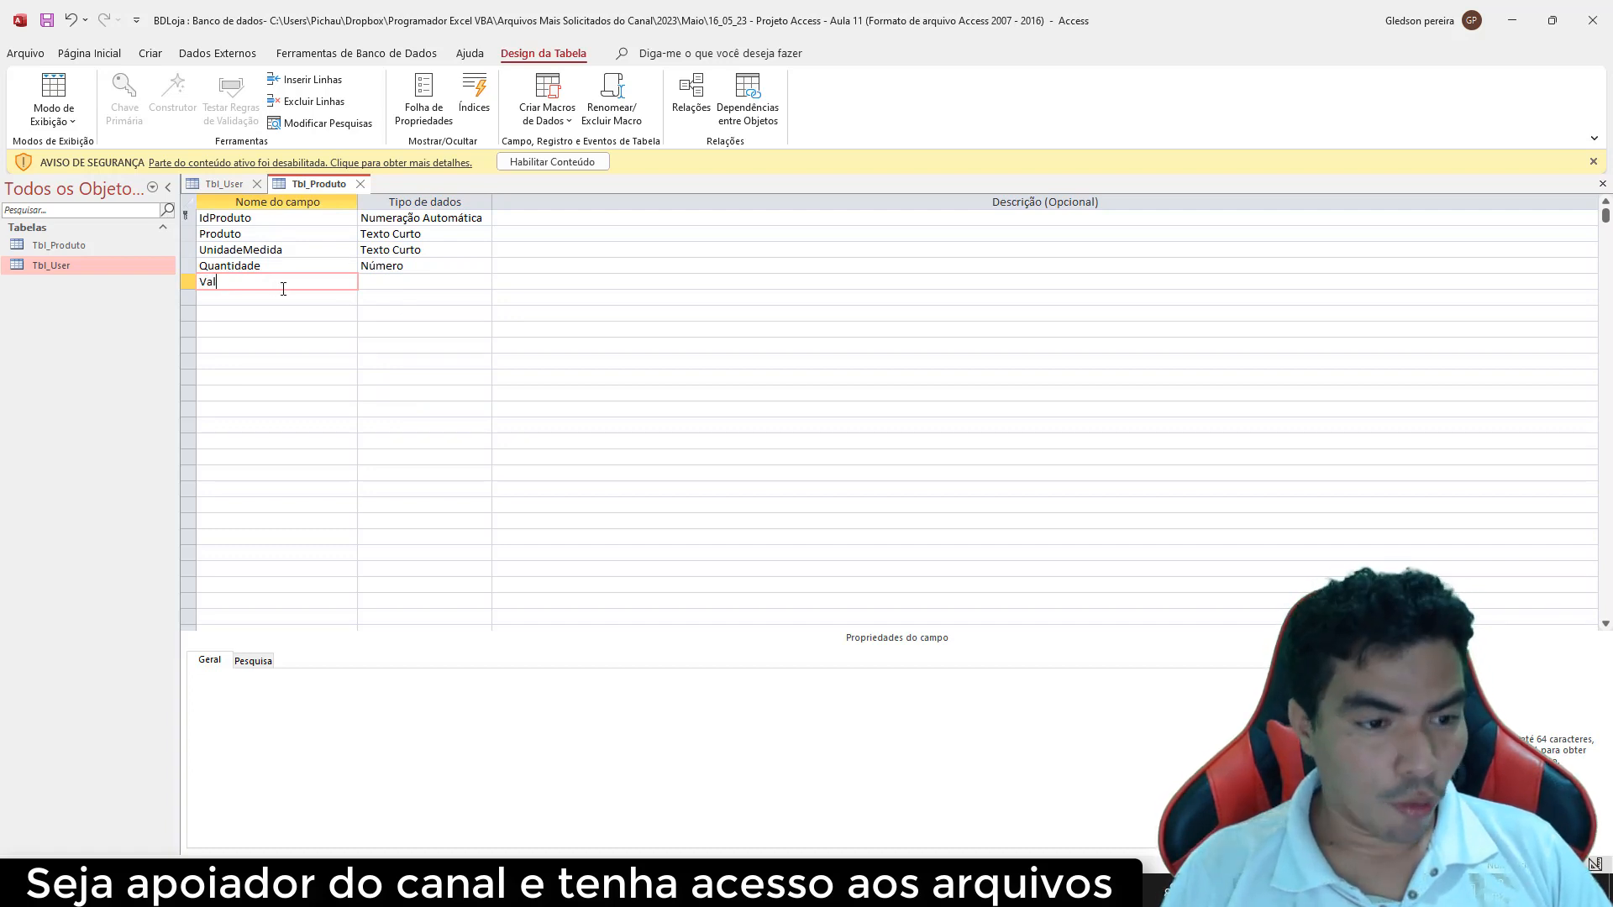
left_click(384, 288)
left_click(484, 282)
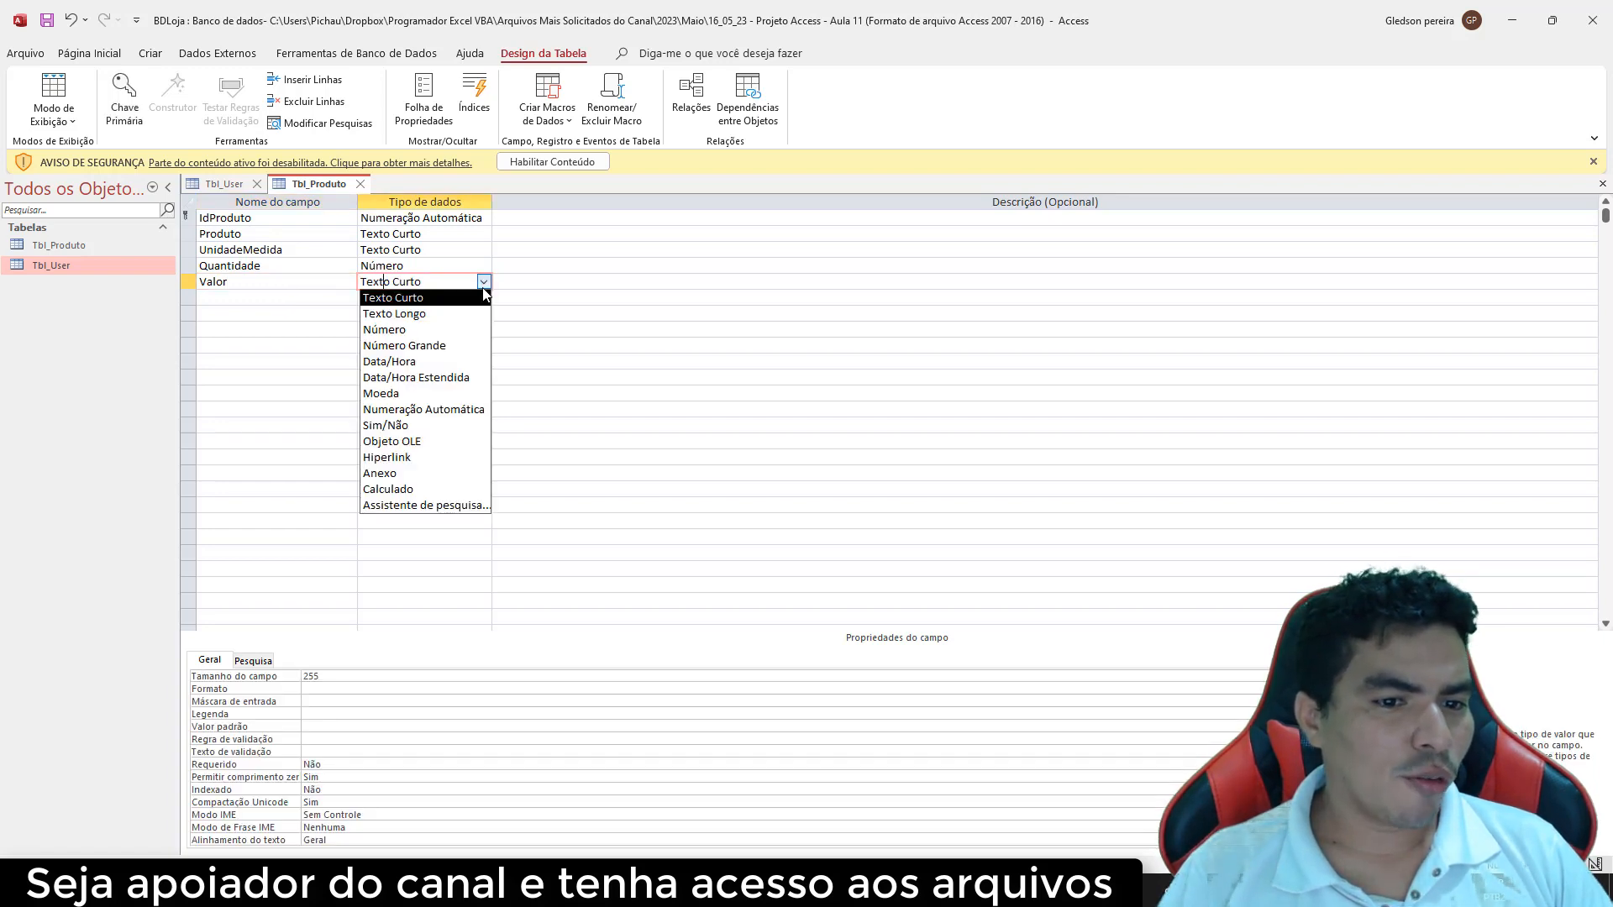
left_click(429, 395)
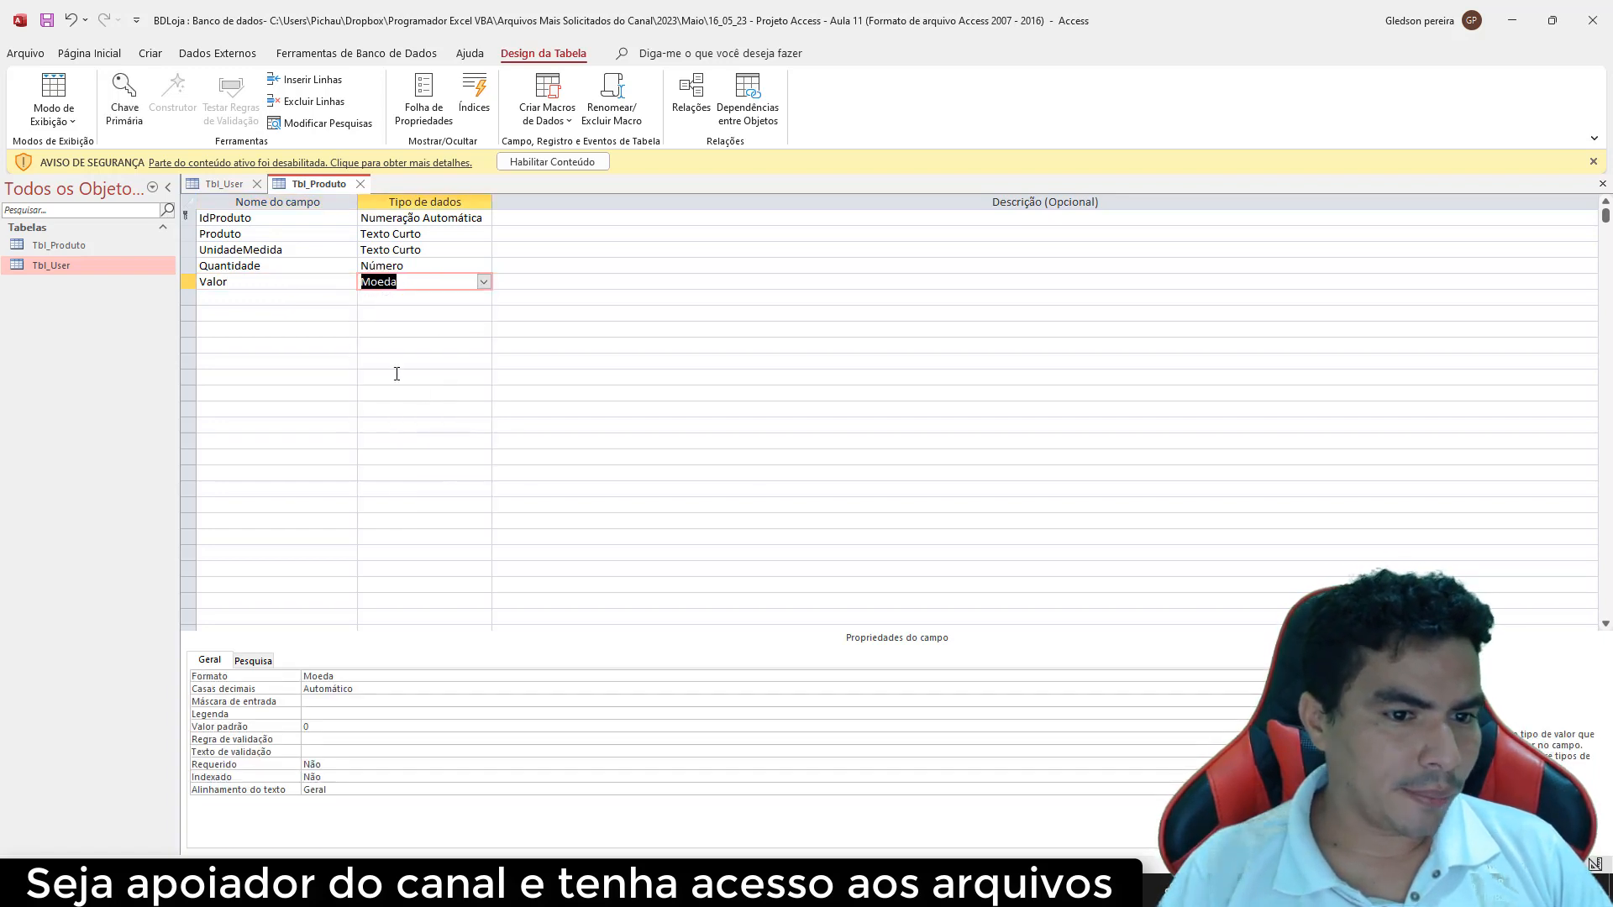
left_click(240, 298)
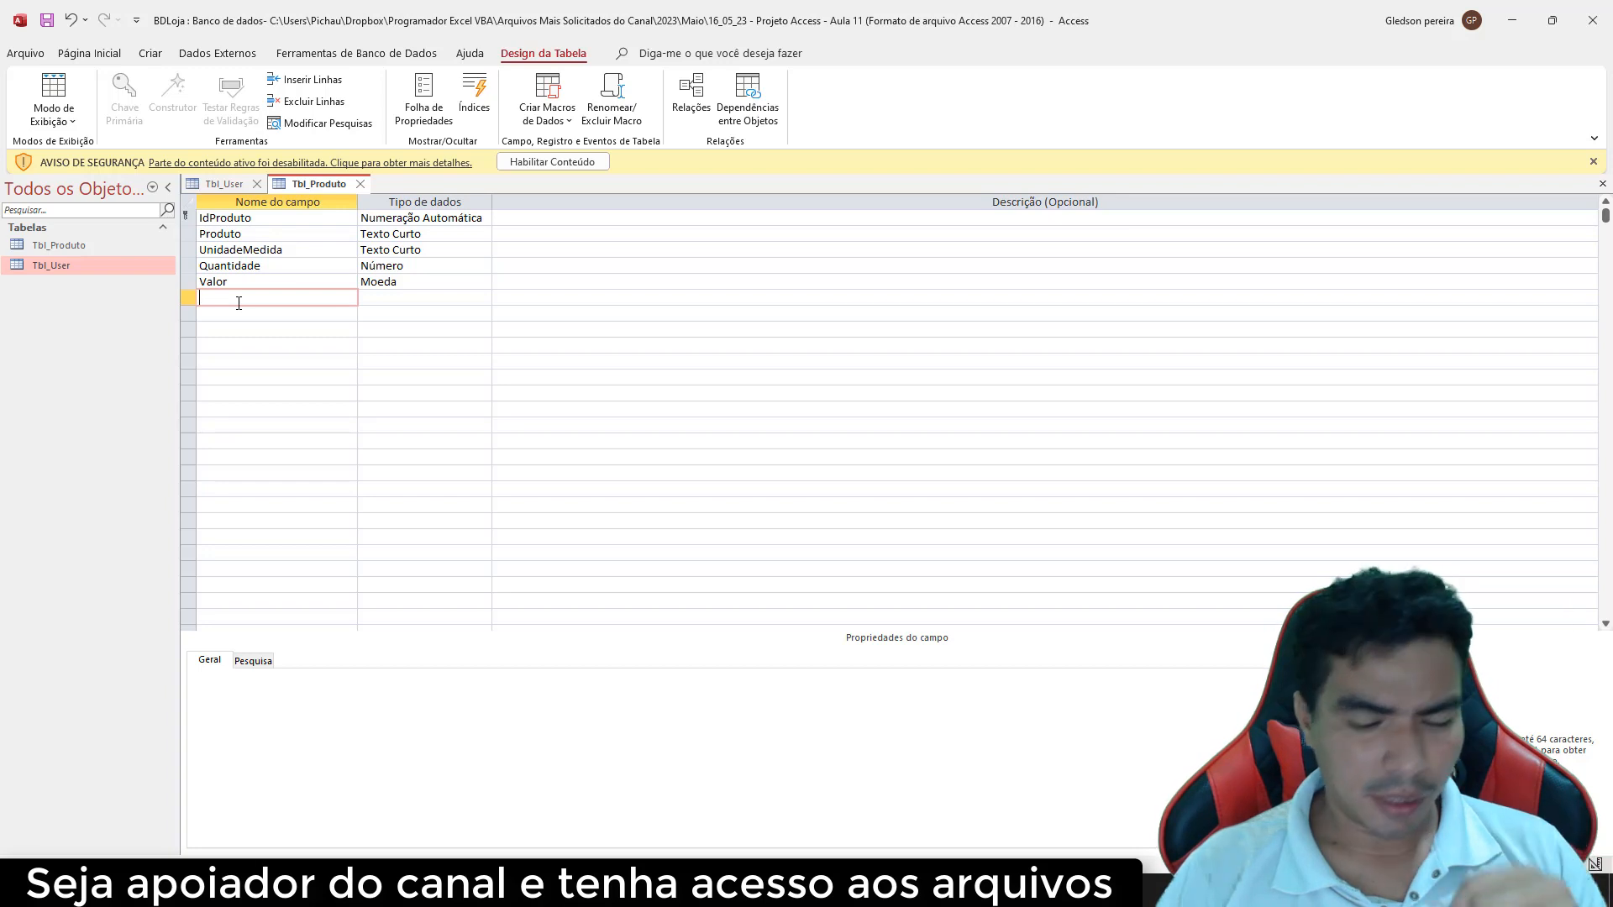
type("Cami")
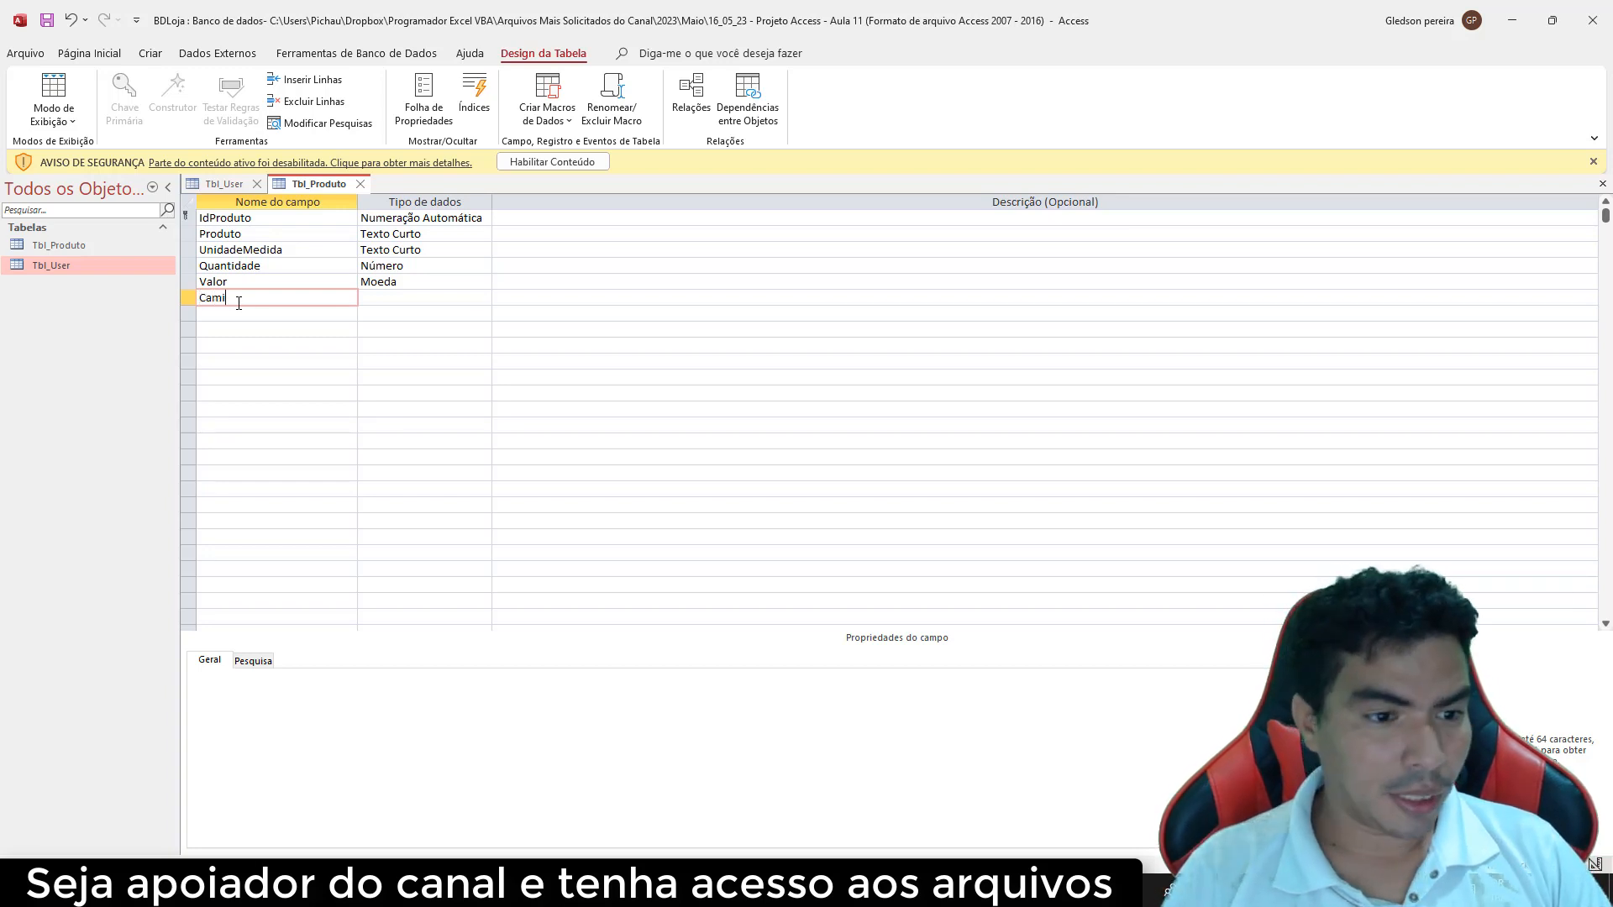
type("nhoFoto")
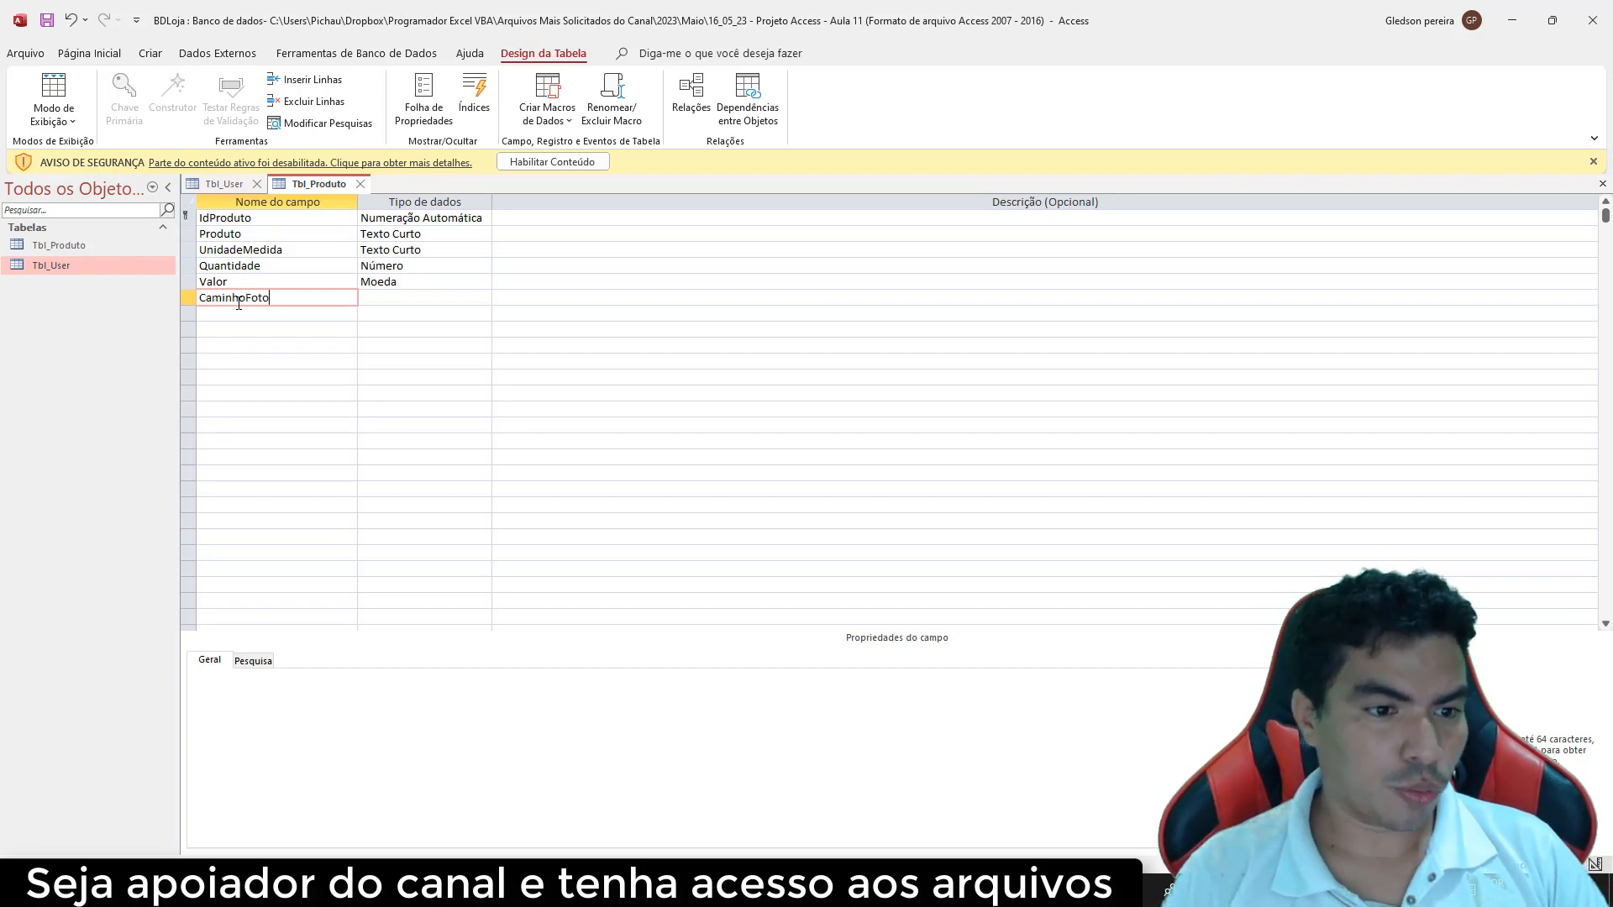
left_click(374, 299)
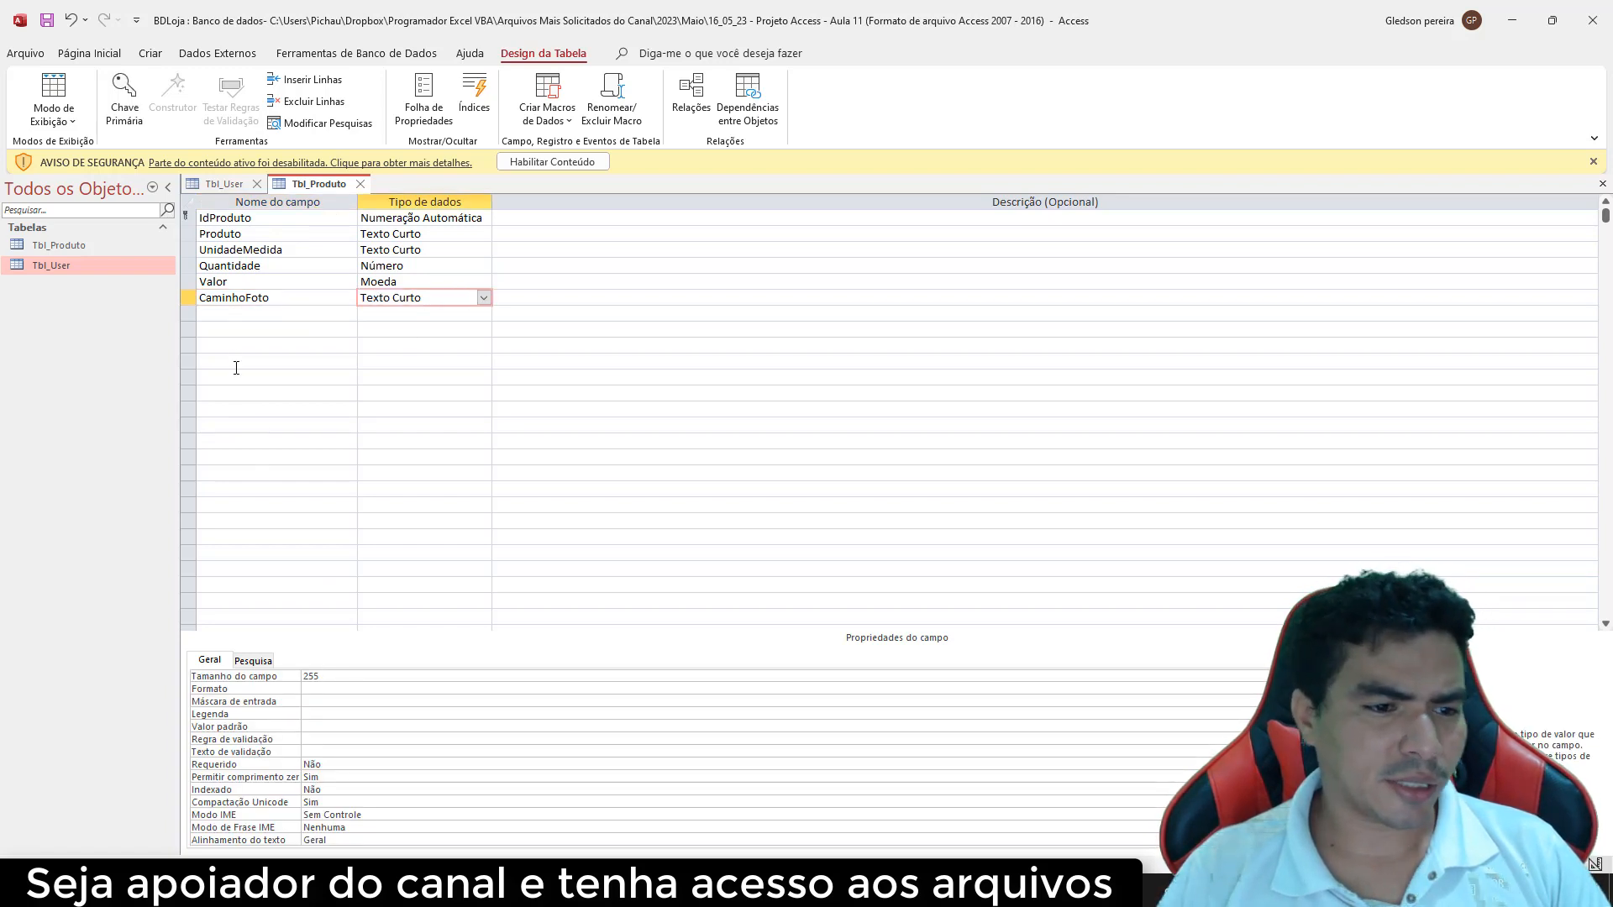
left_click(234, 314)
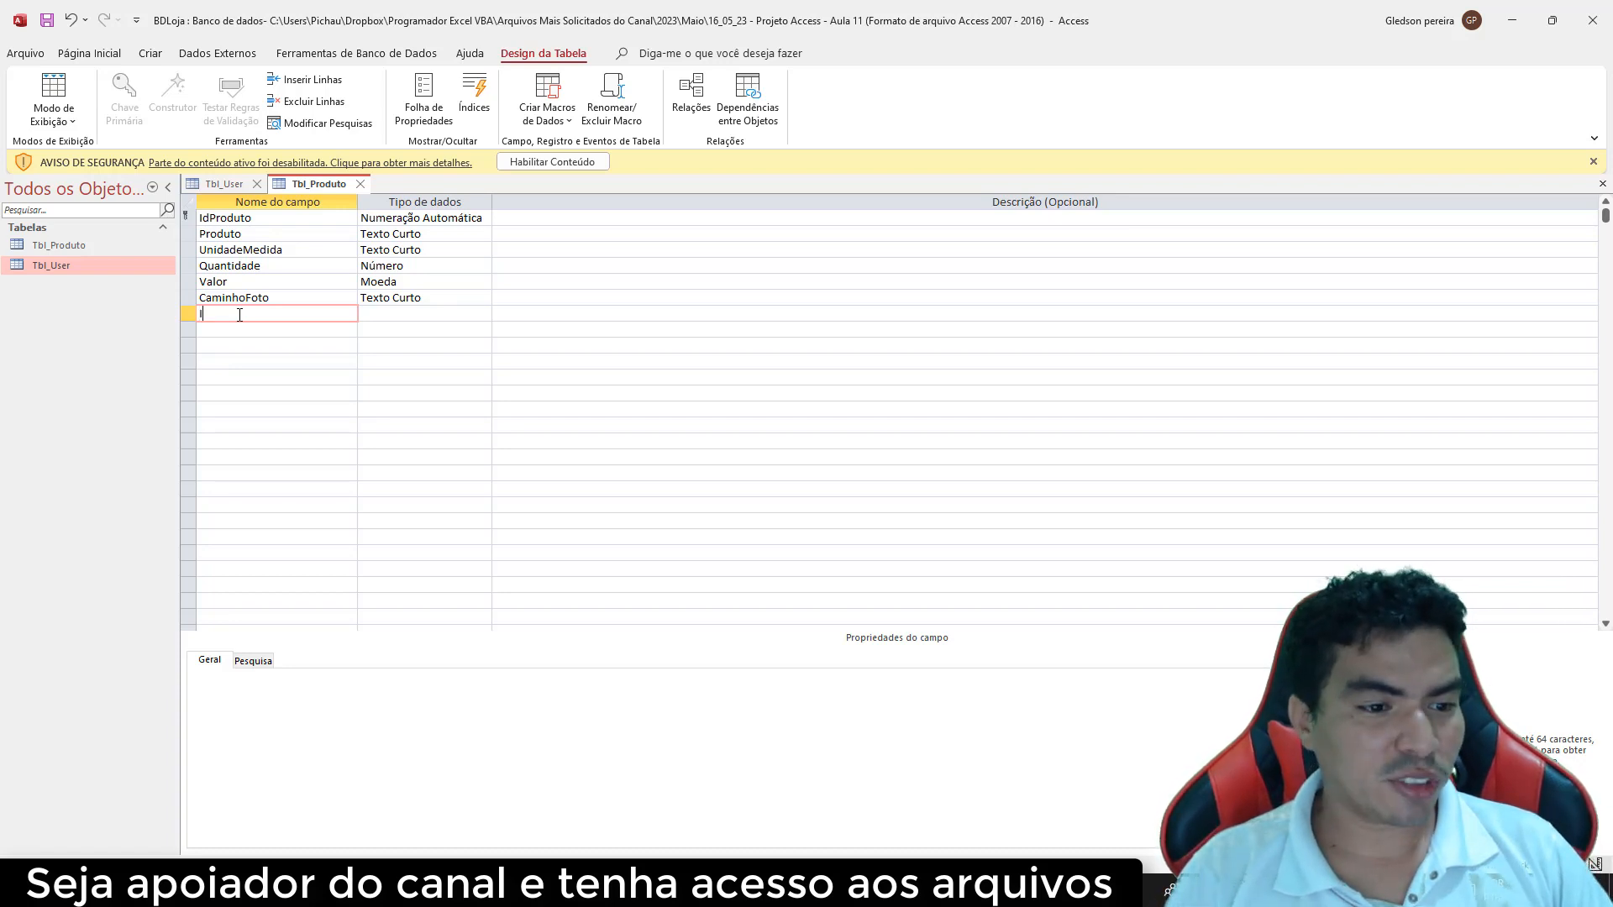
Name the next field Id_Fornecedor and set its data type to Número
type("d_")
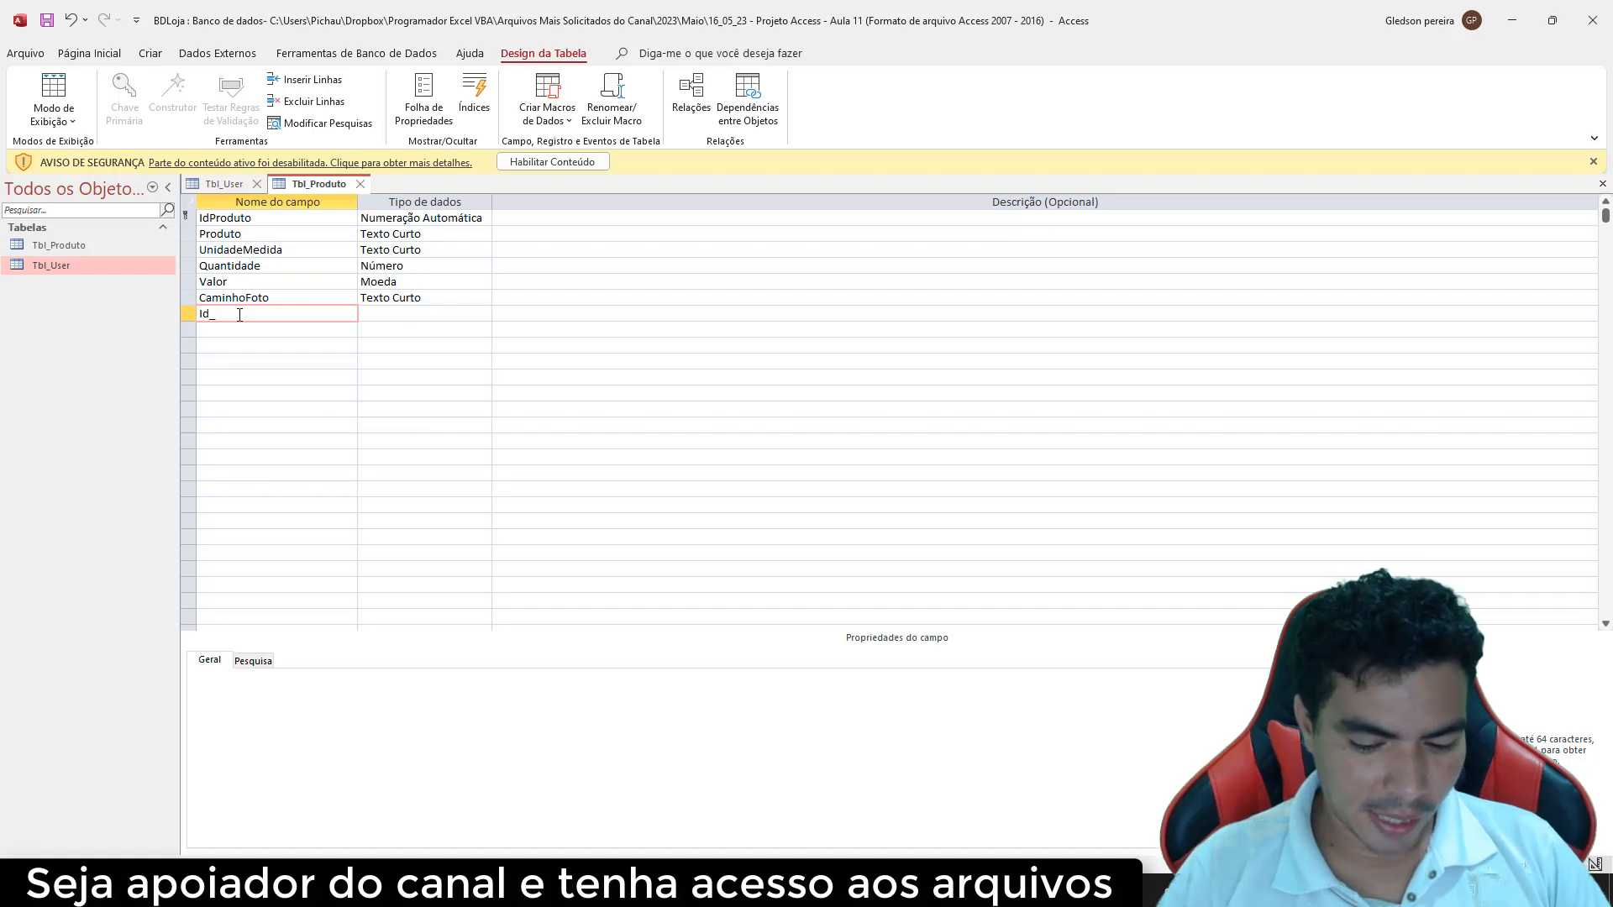
type("Forn")
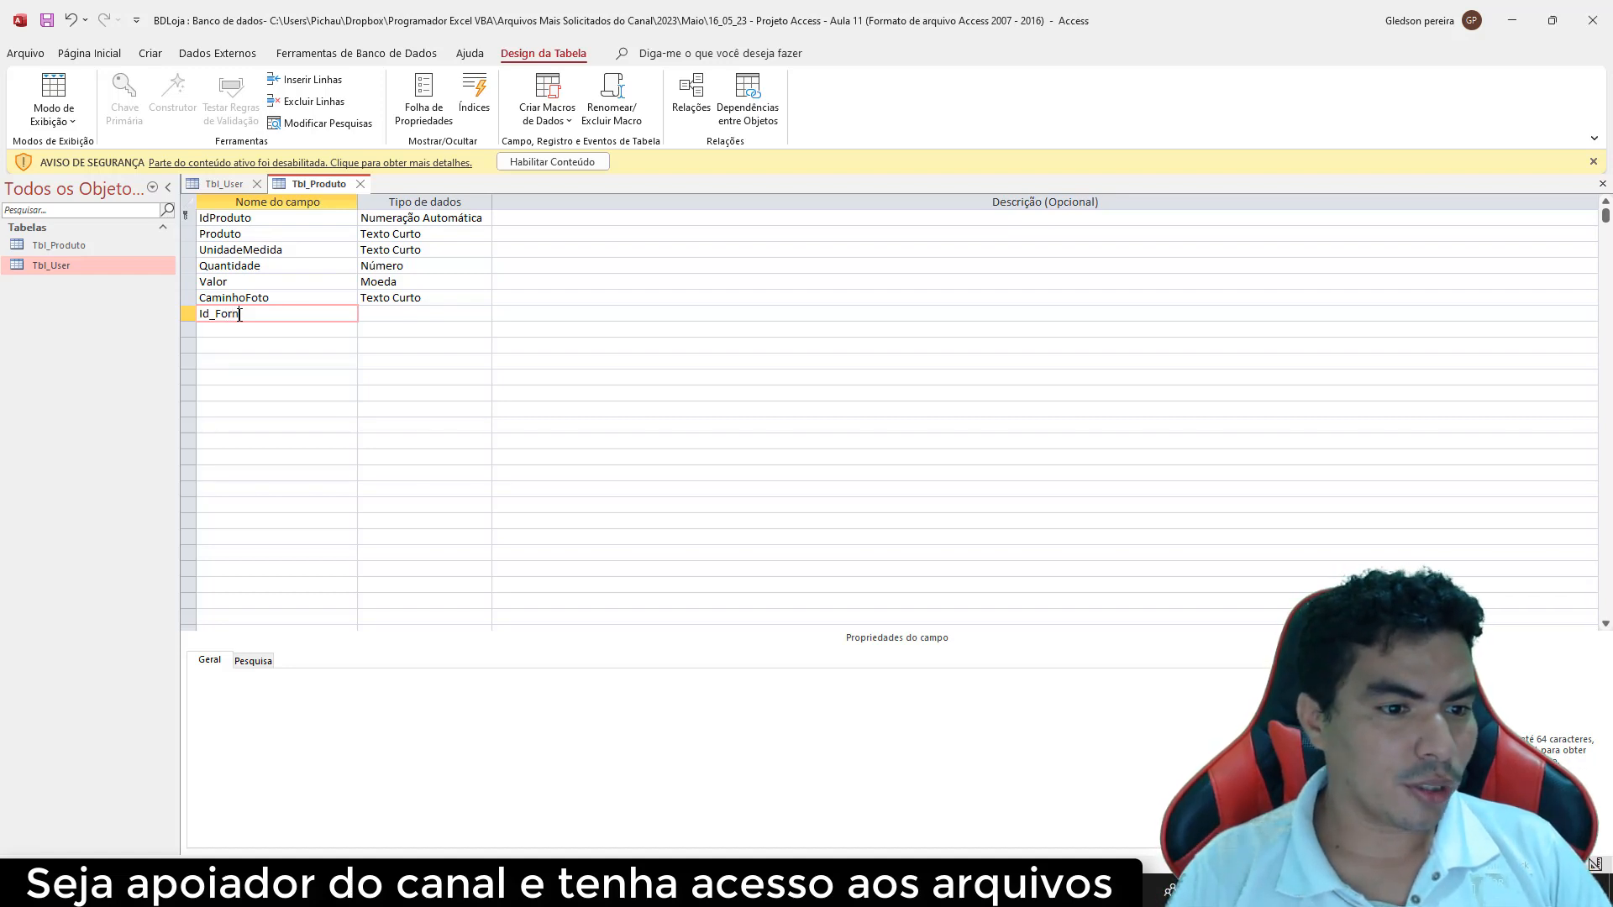
type("ecd")
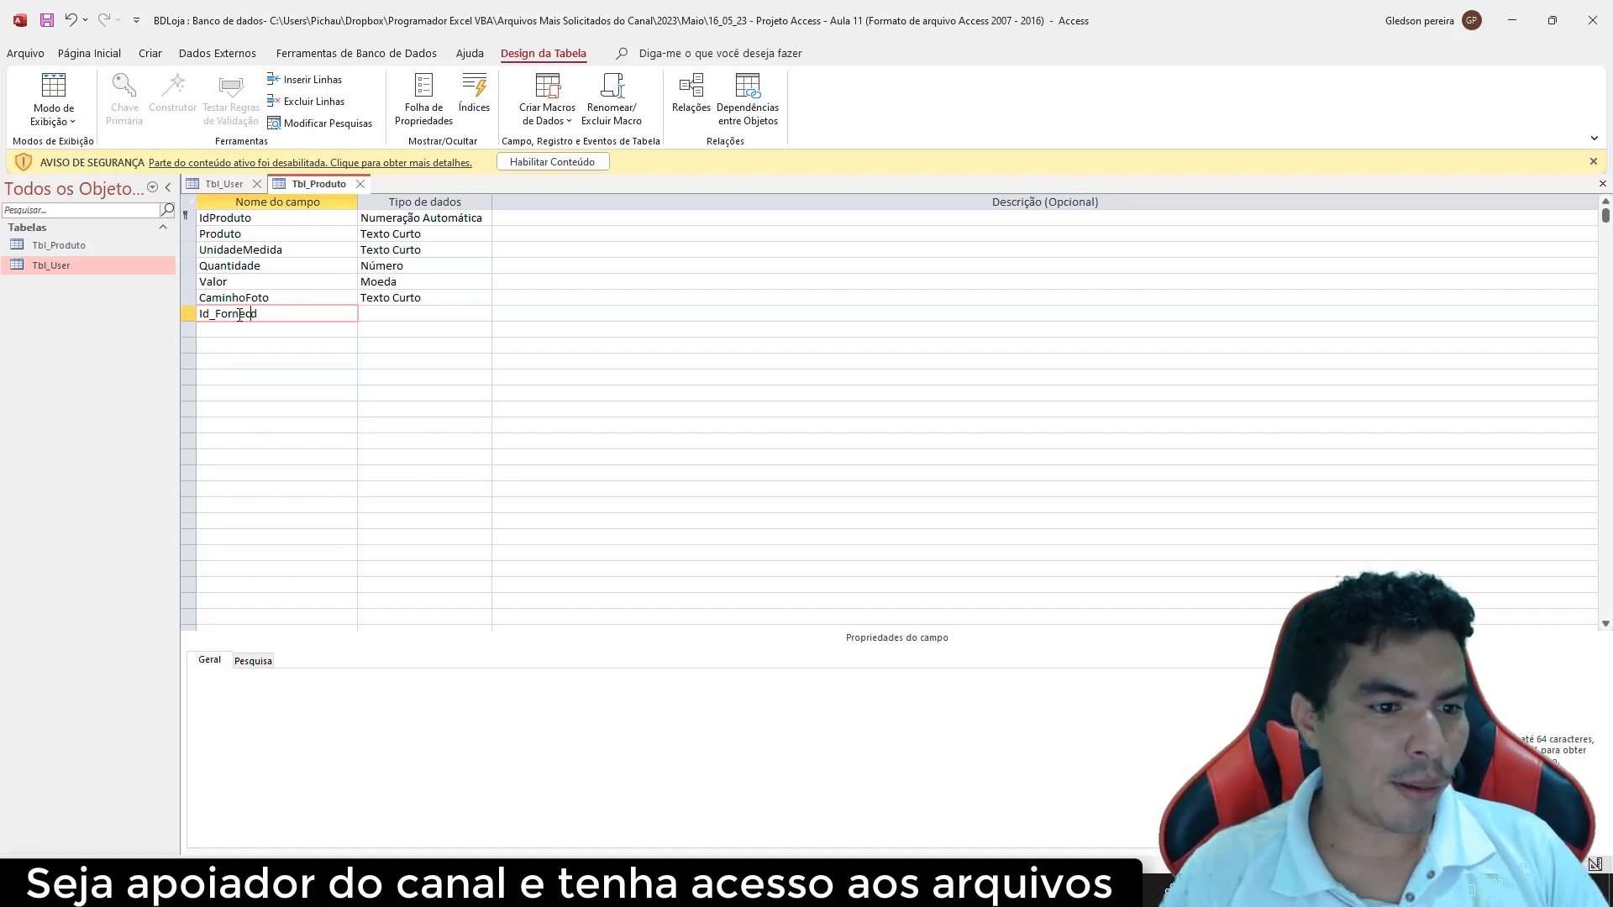
type("dor")
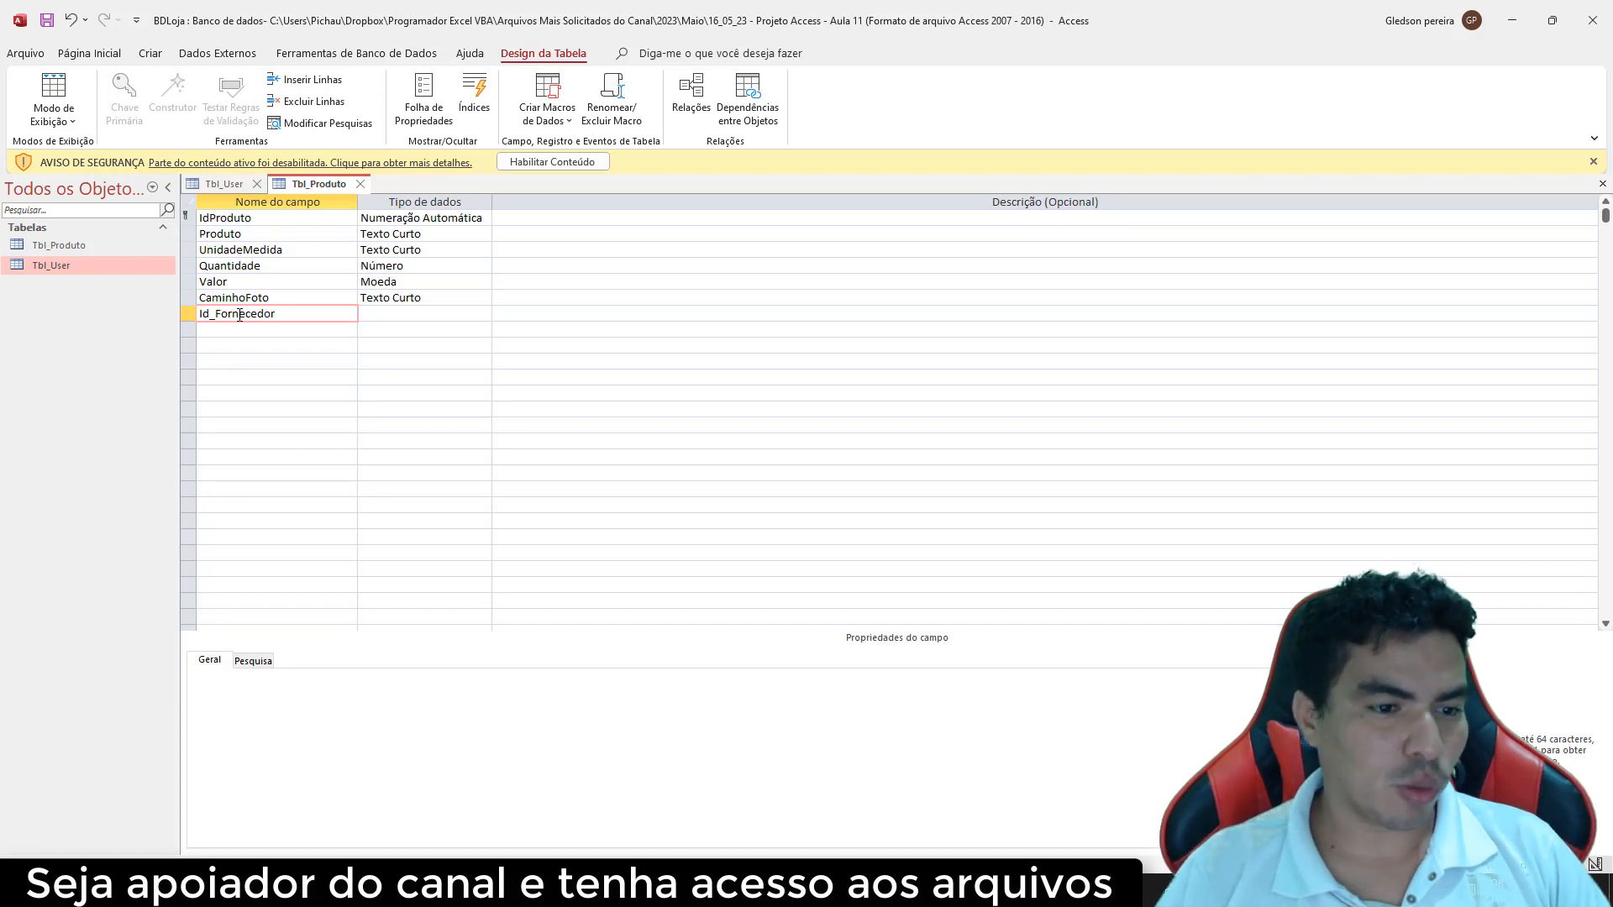
left_click(383, 317)
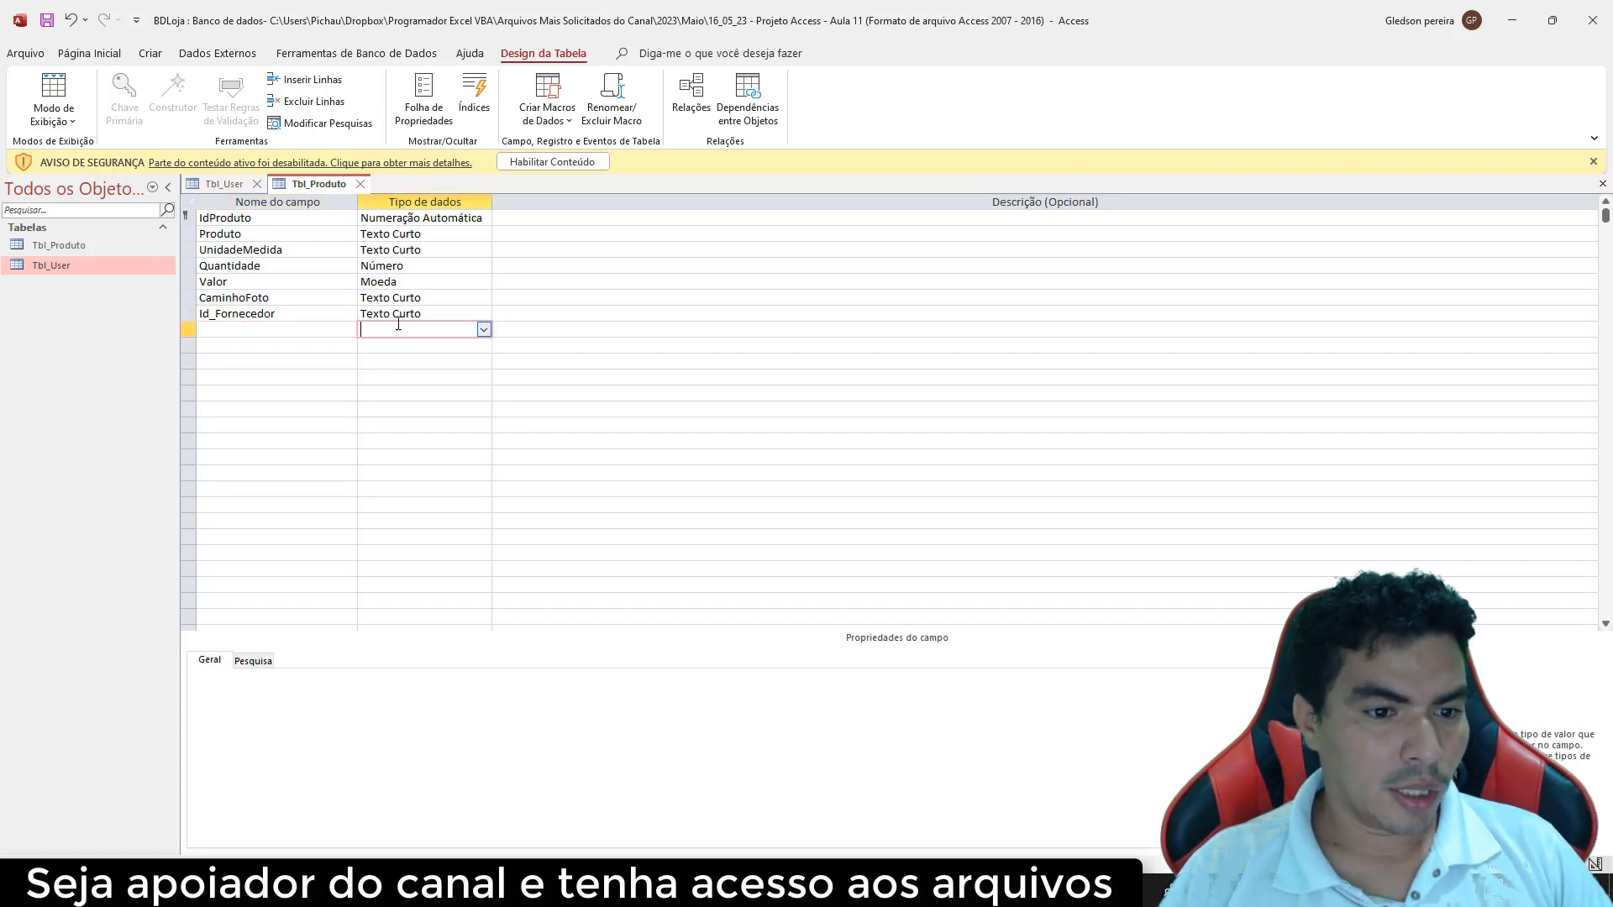
left_click(484, 314)
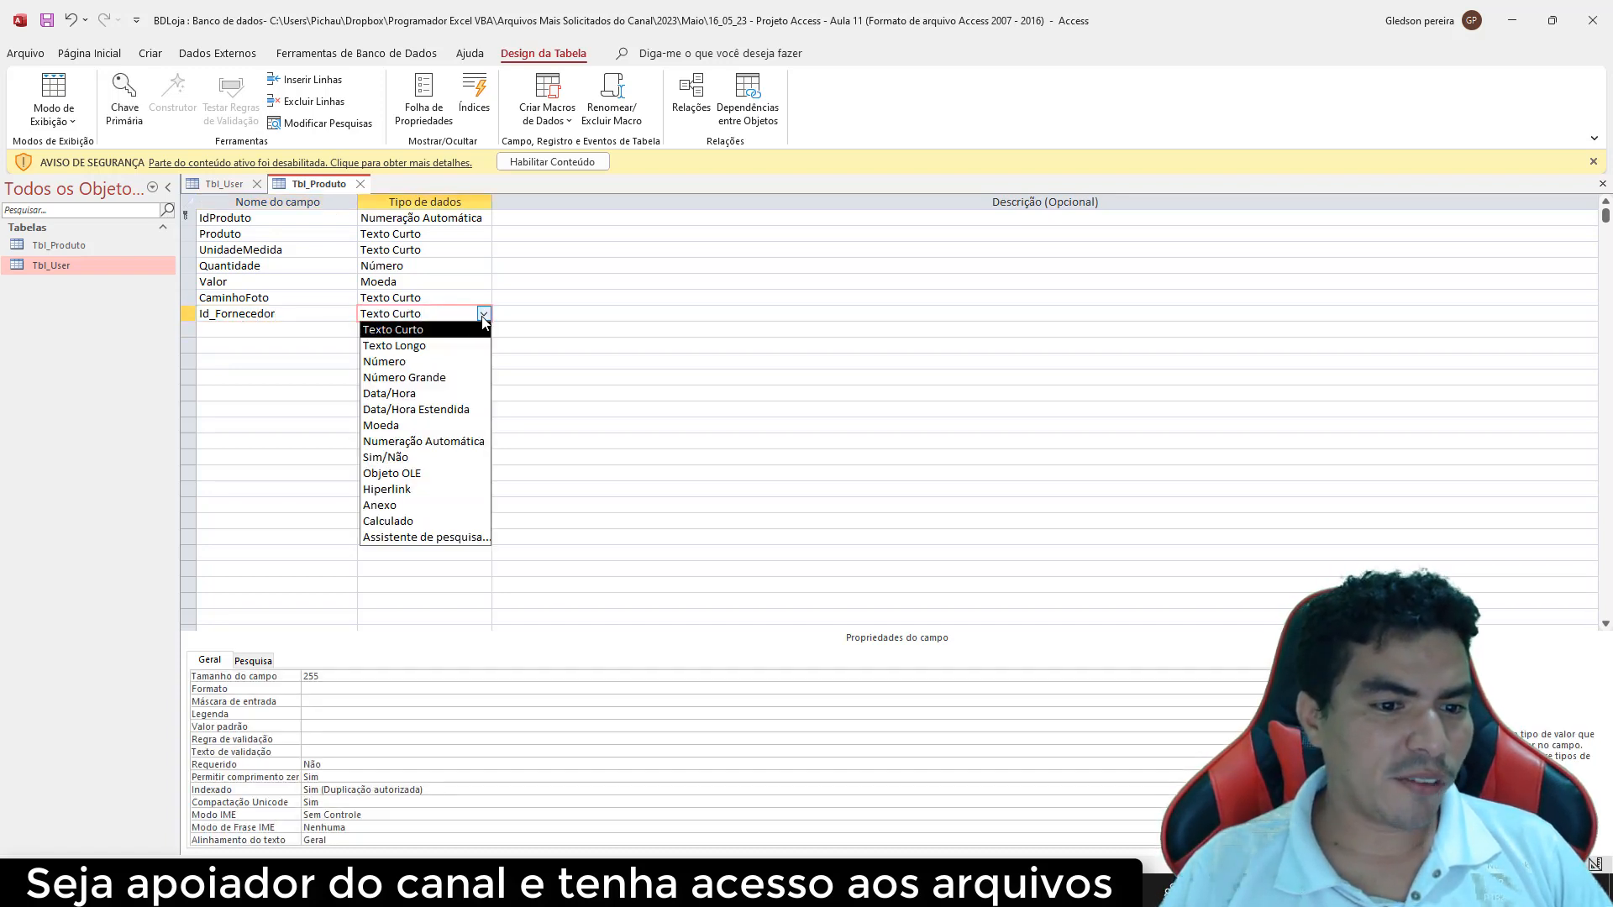
left_click(436, 363)
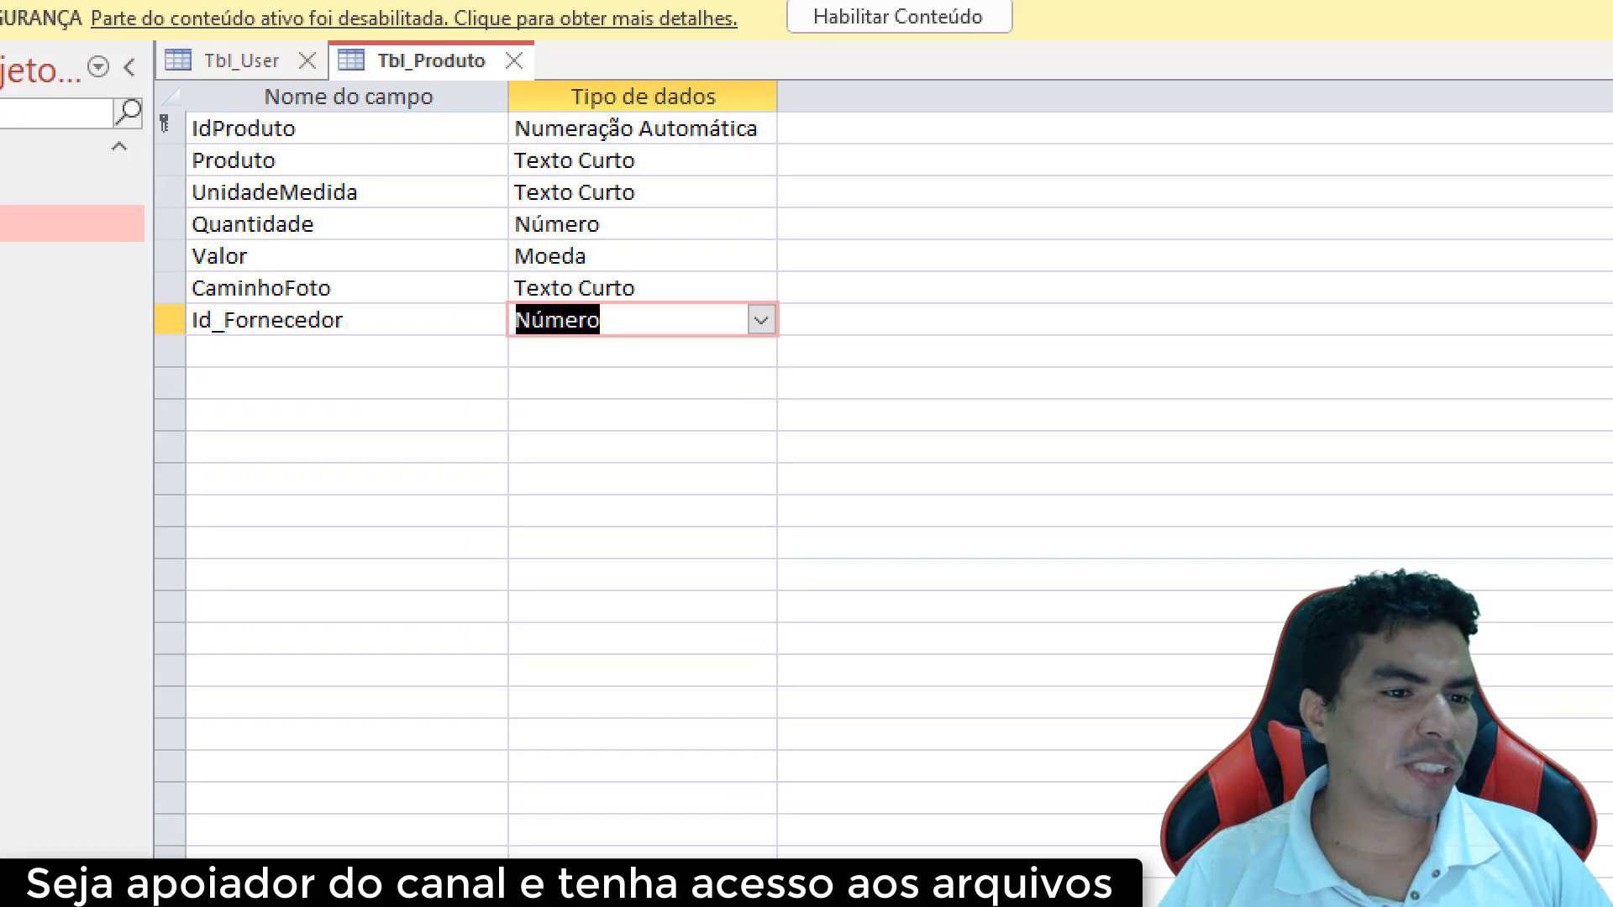
left_click_drag(214, 186, 521, 346)
mouse_move(836, 387)
left_mouse_down()
mouse_move(138, 50)
mouse_move(89, 51)
left_mouse_up()
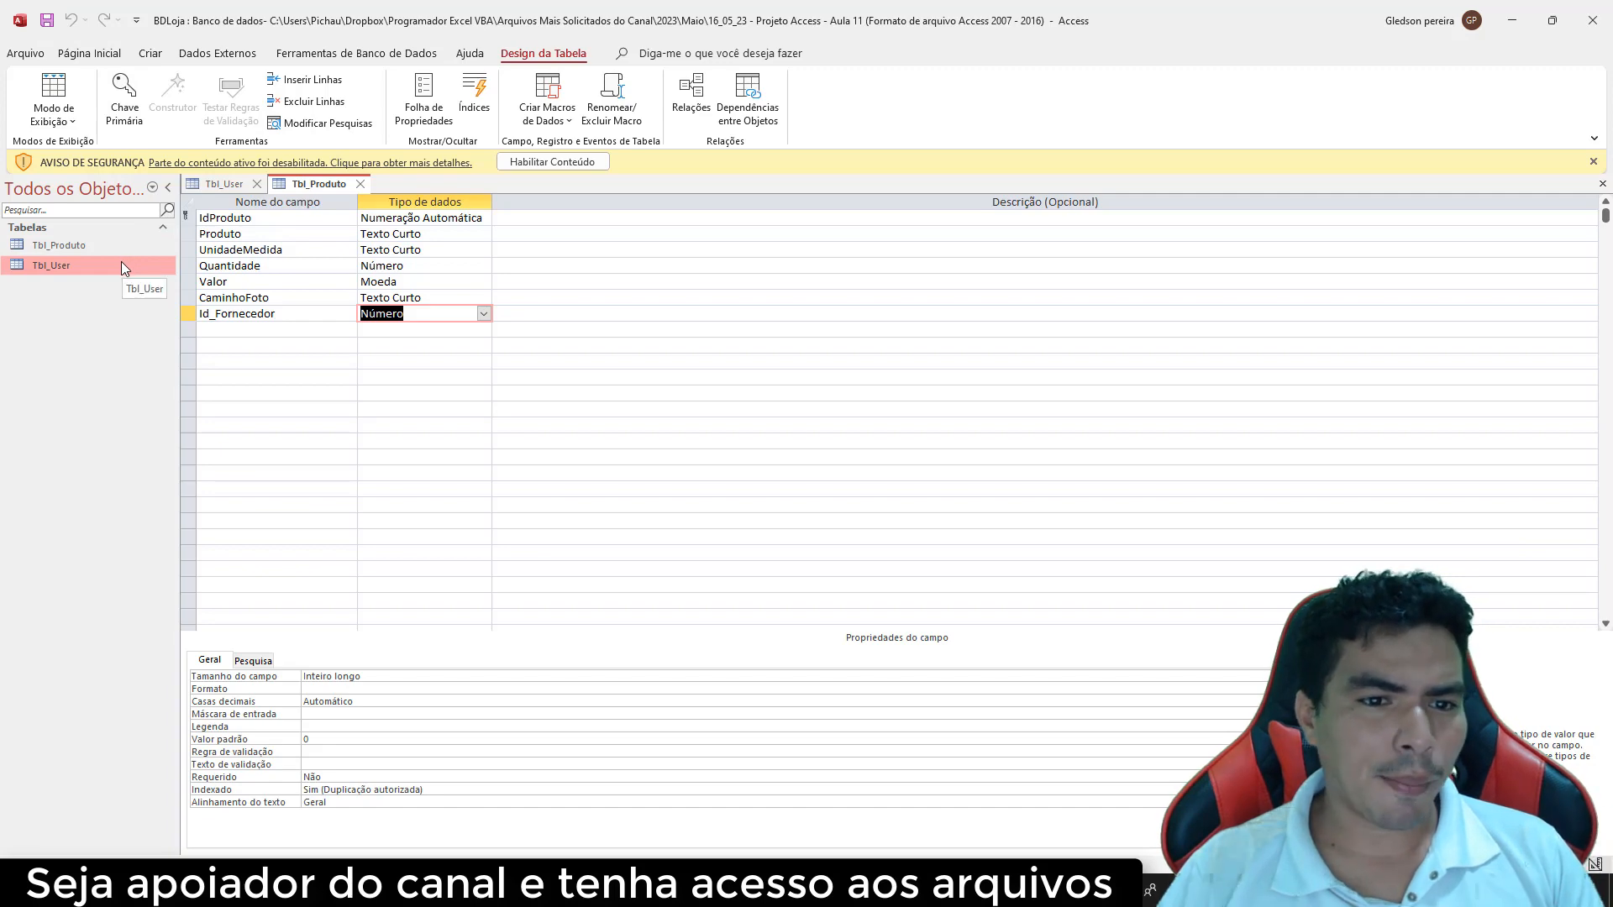
left_click(150, 53)
Create a blank table, switch it to Design view, and save it as Tbl_Fornecedor
left_click(125, 92)
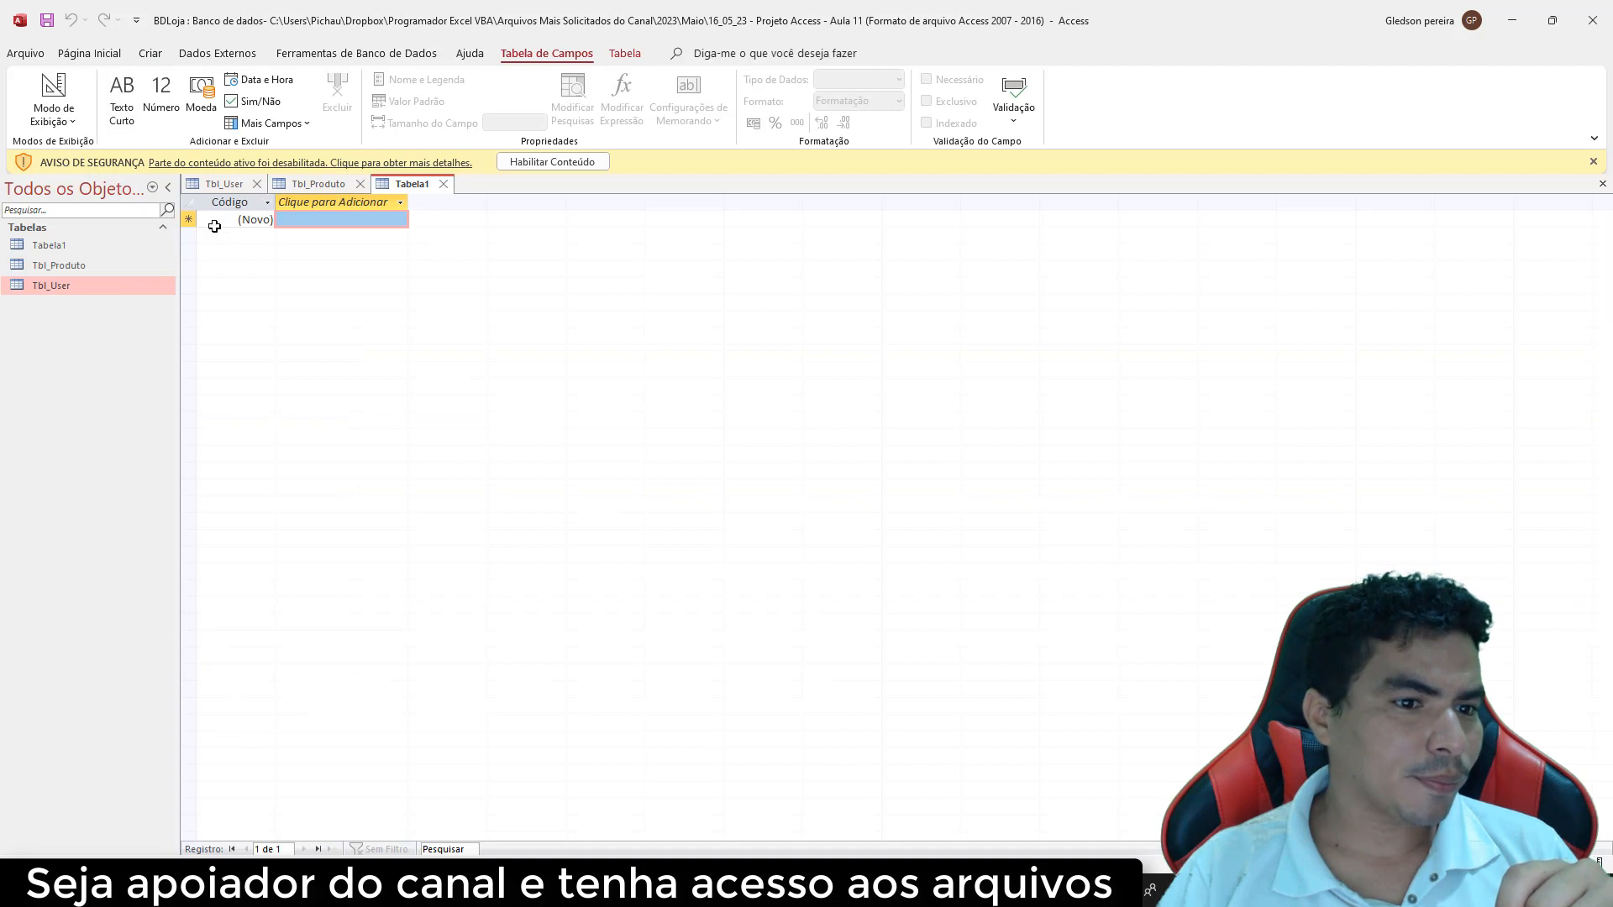
right_click(408, 186)
left_click(469, 276)
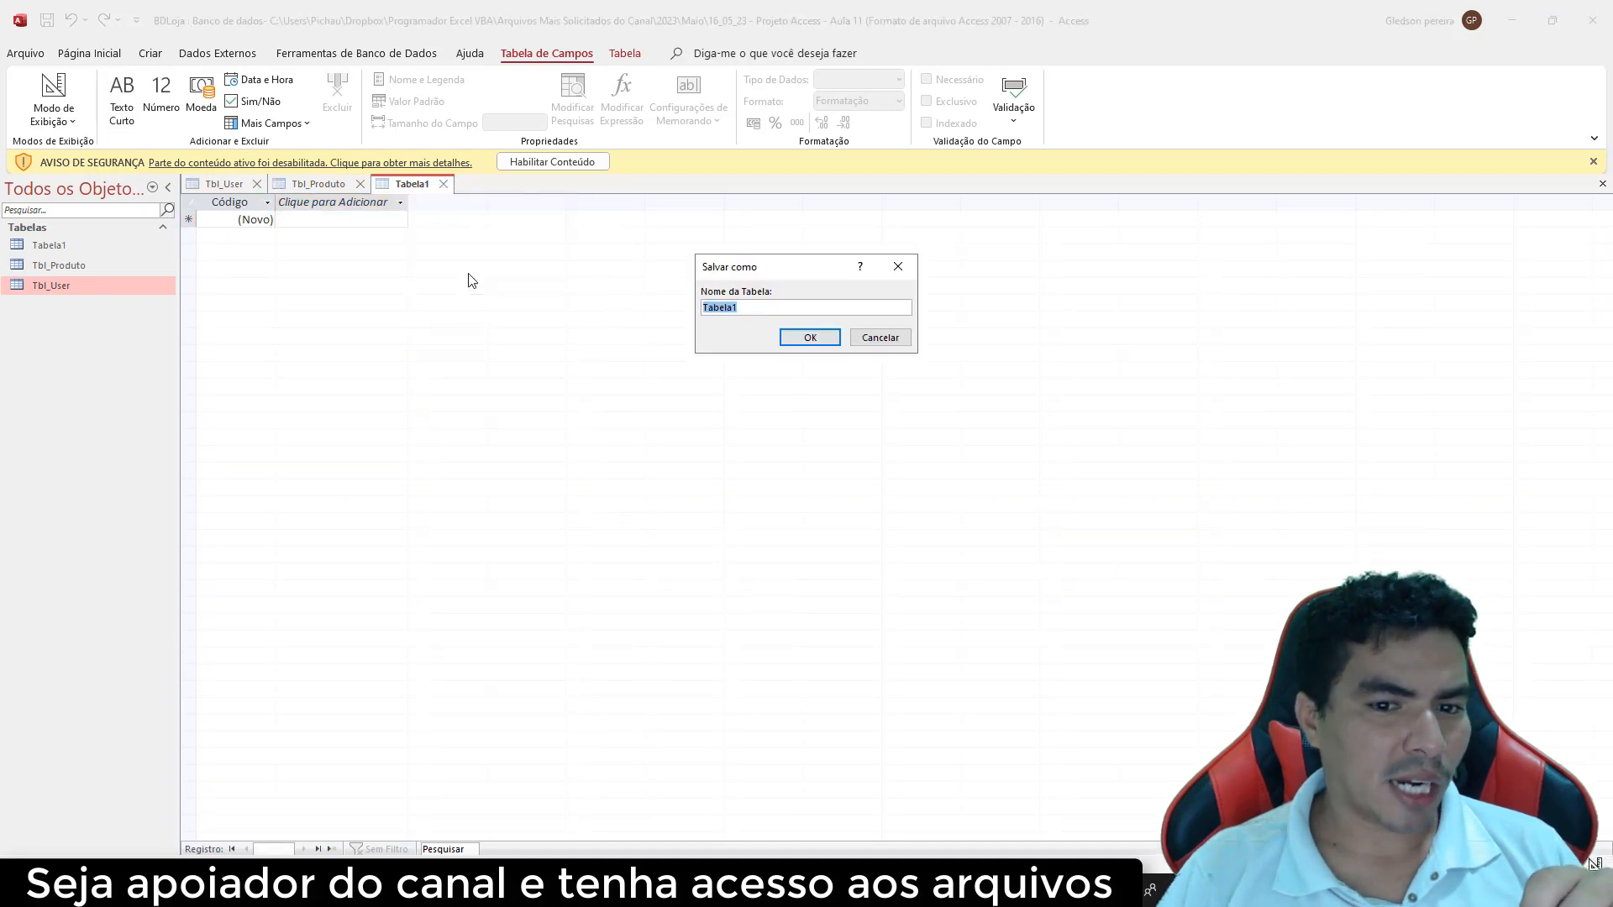
type("Tbl_F")
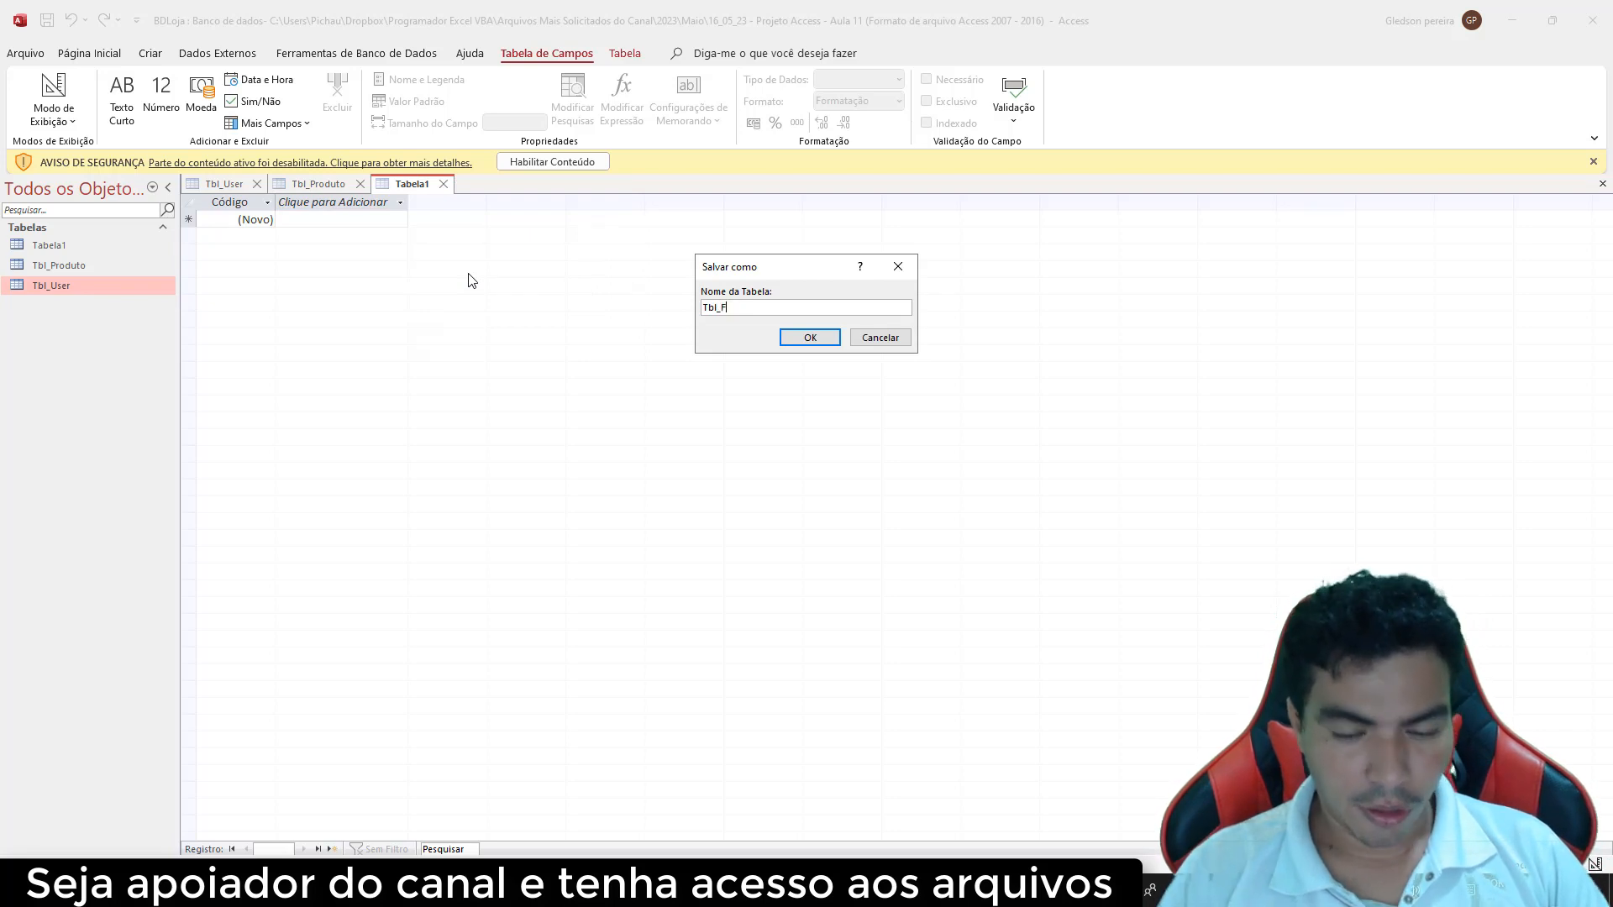
type("orne")
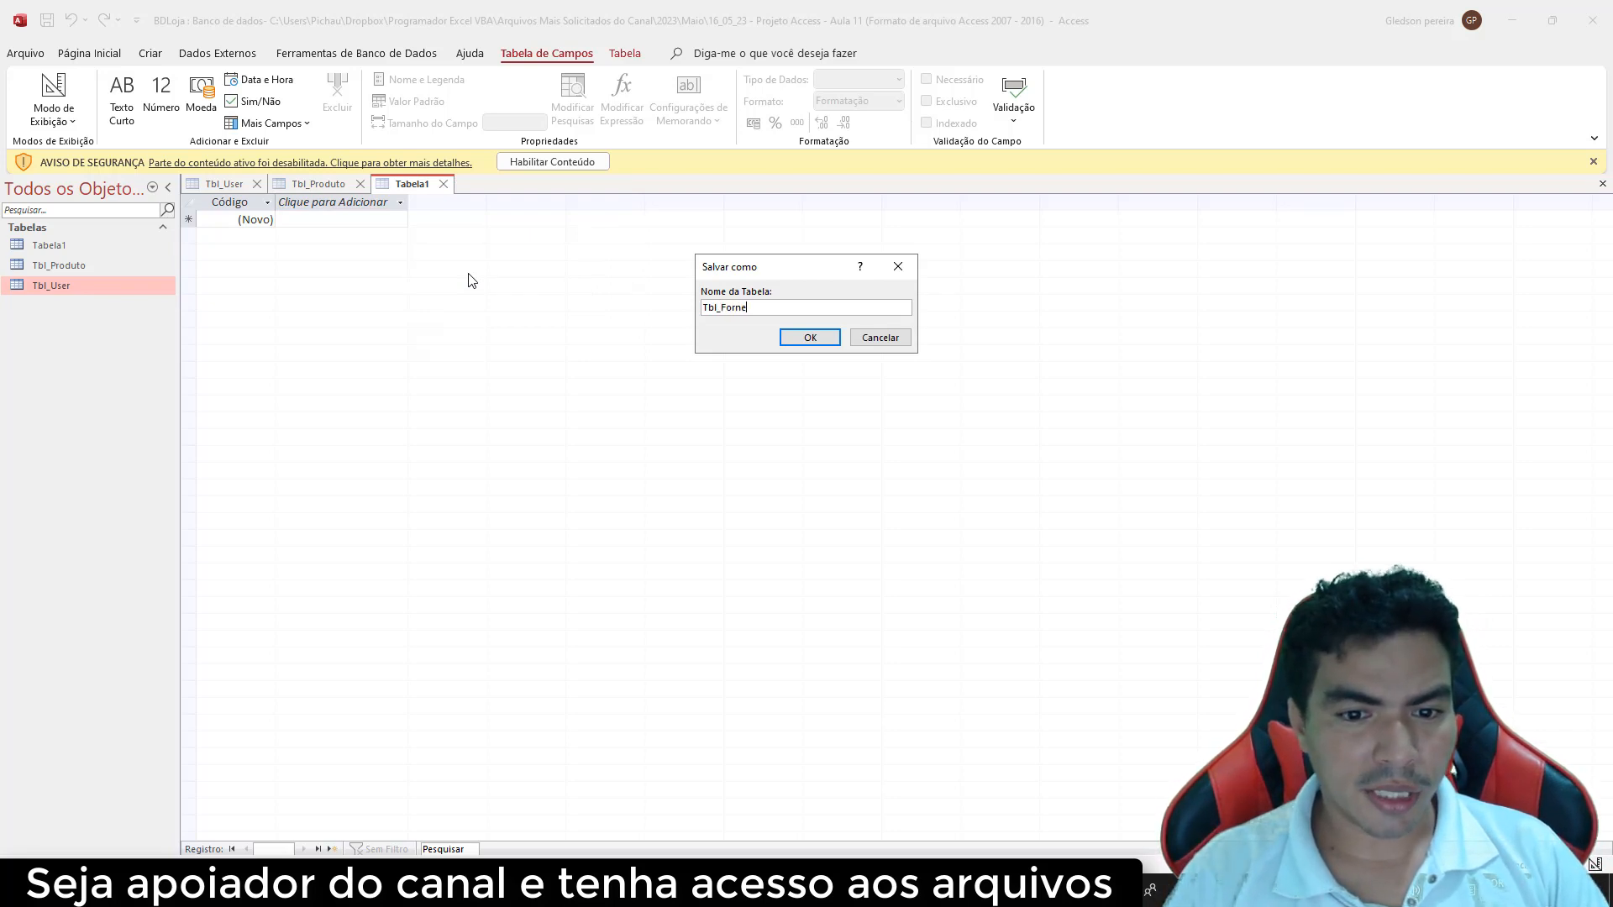
type("ced")
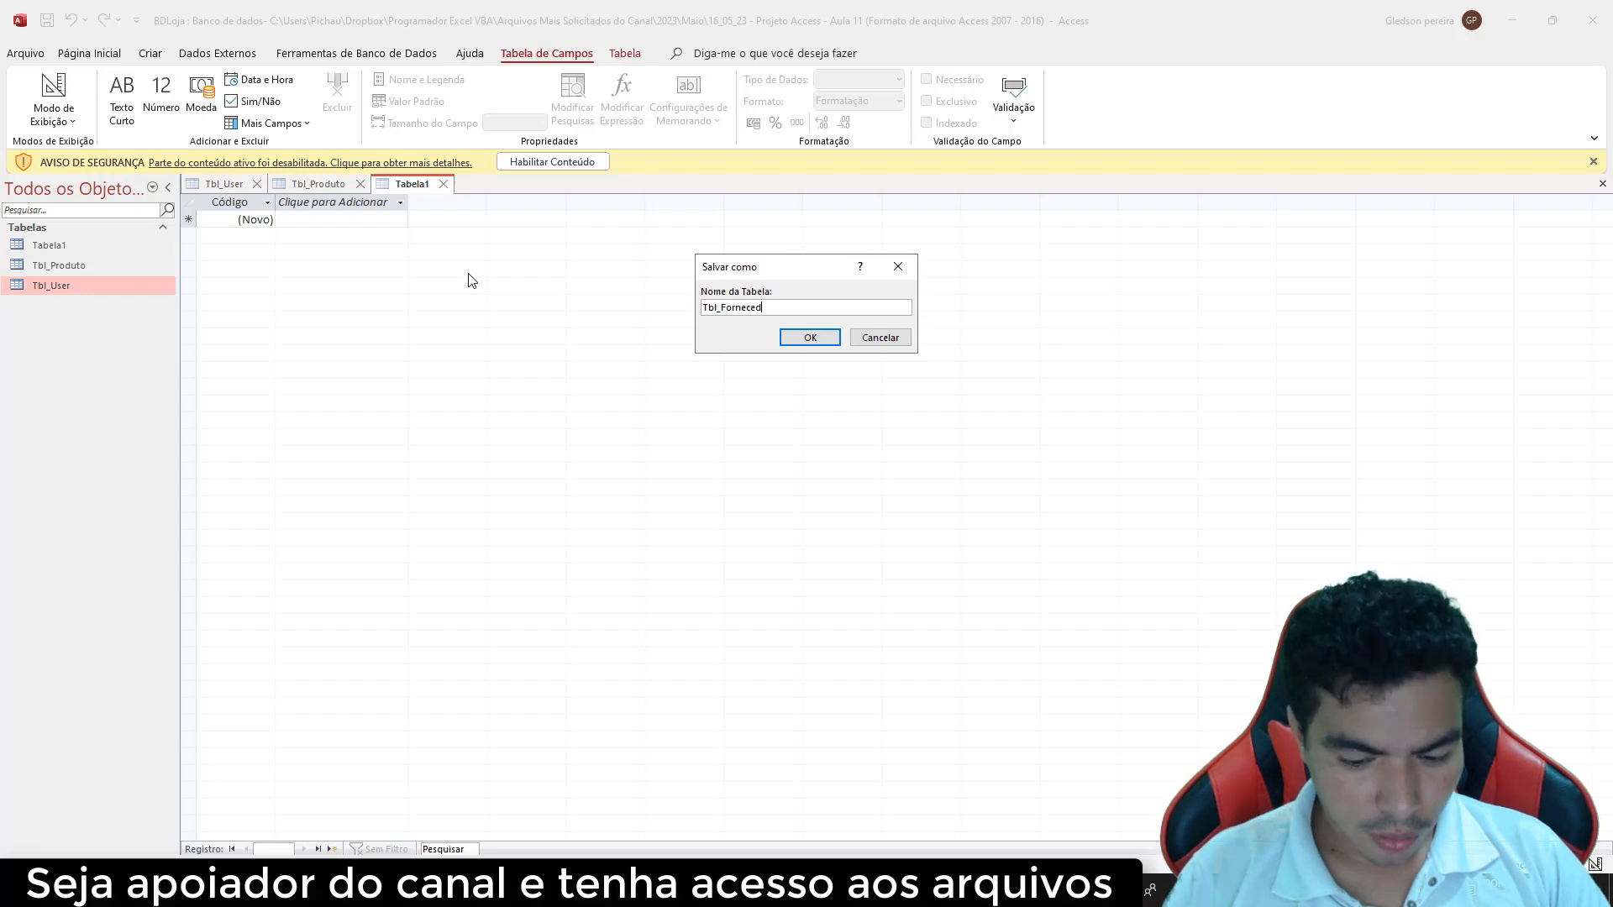
type("or")
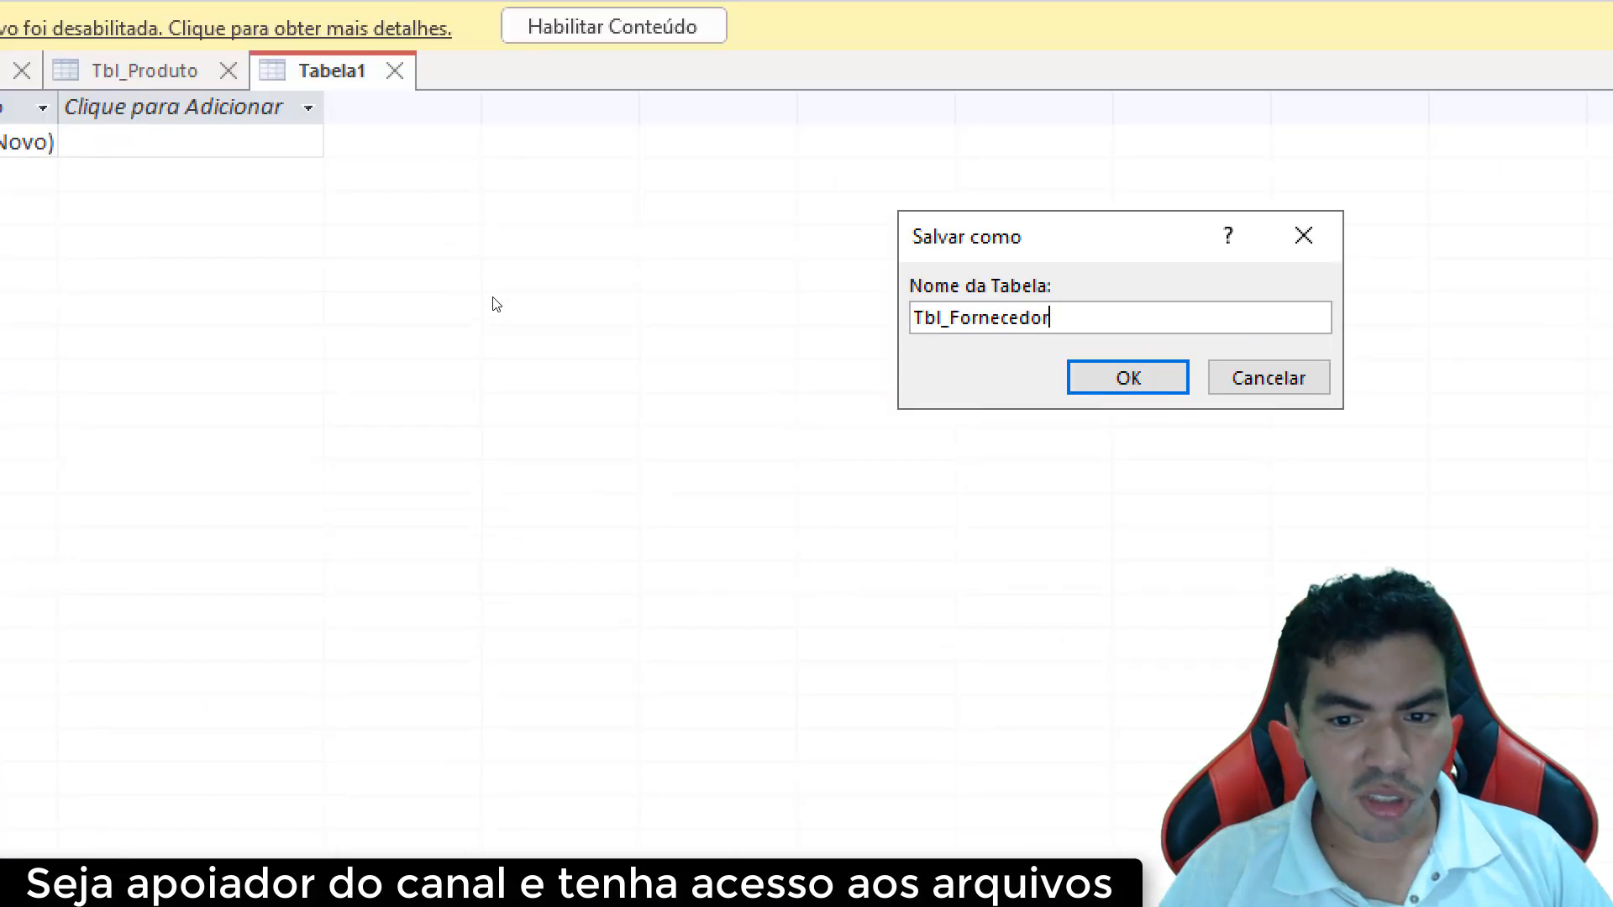
left_click_drag(706, 324, 869, 324)
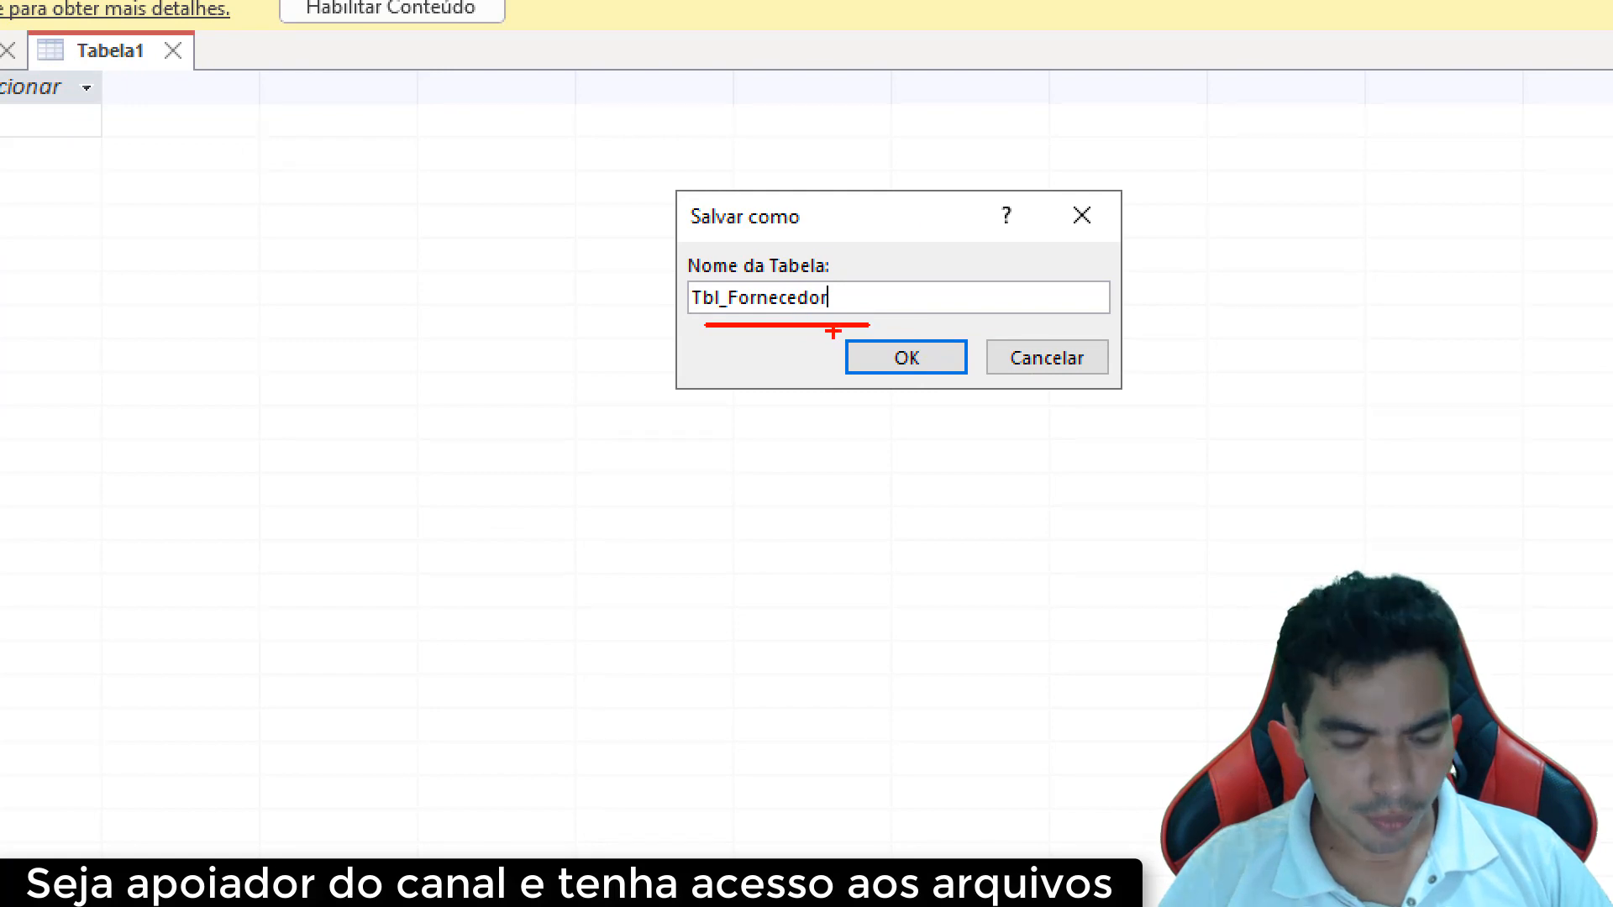
left_click(903, 357)
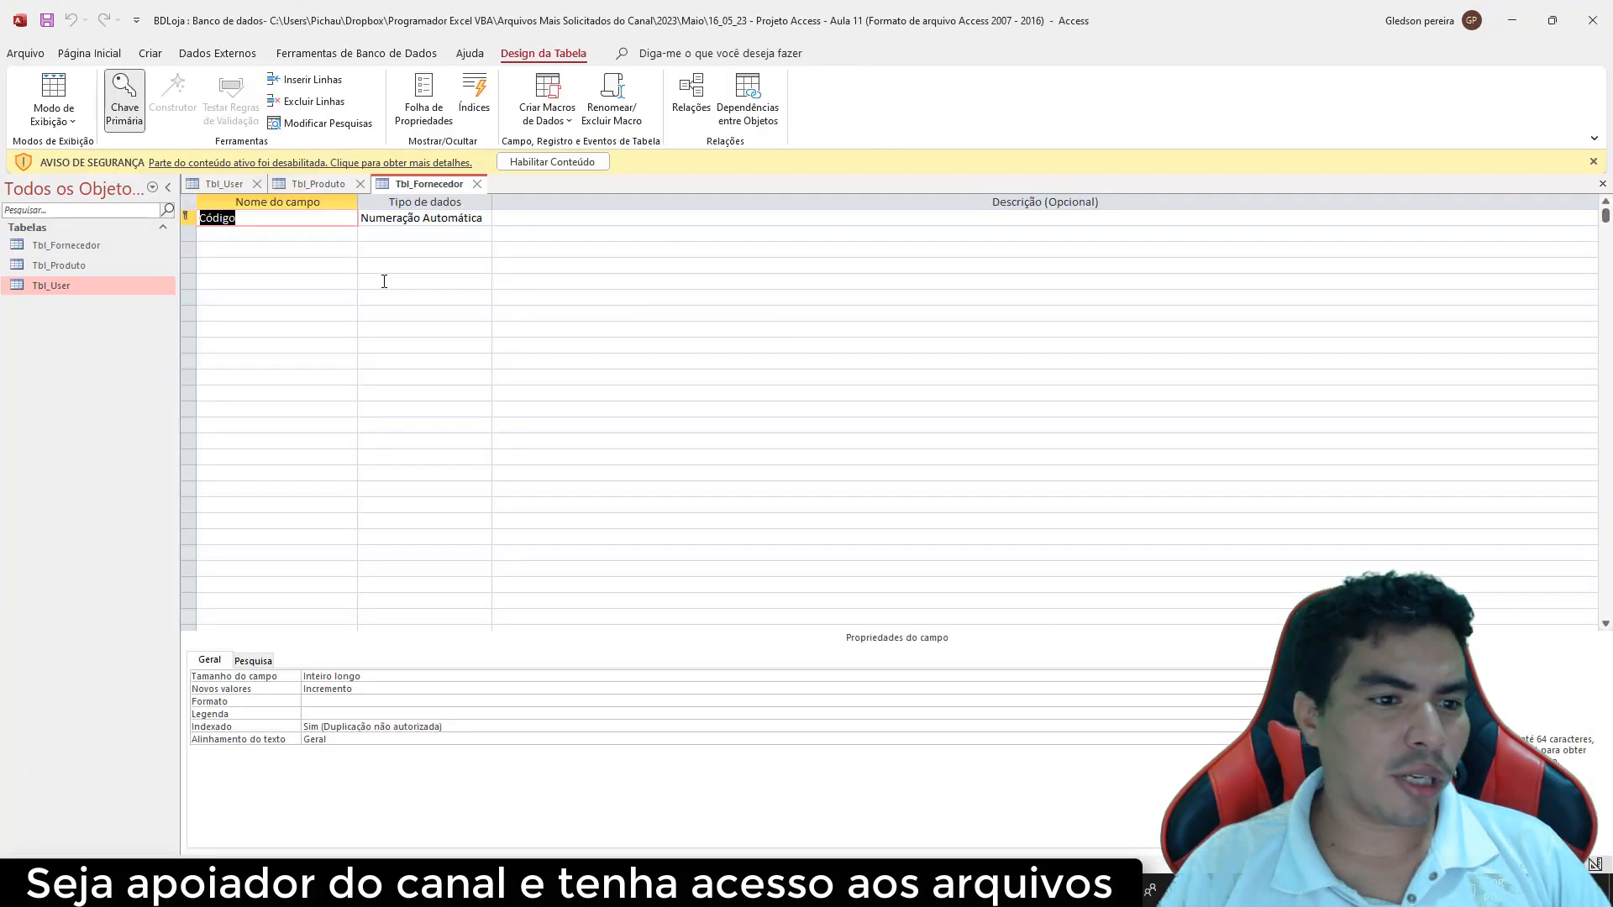
Rename the key field to Id_Forncedor and add a Fornecedor Texto Curto field
type("Id")
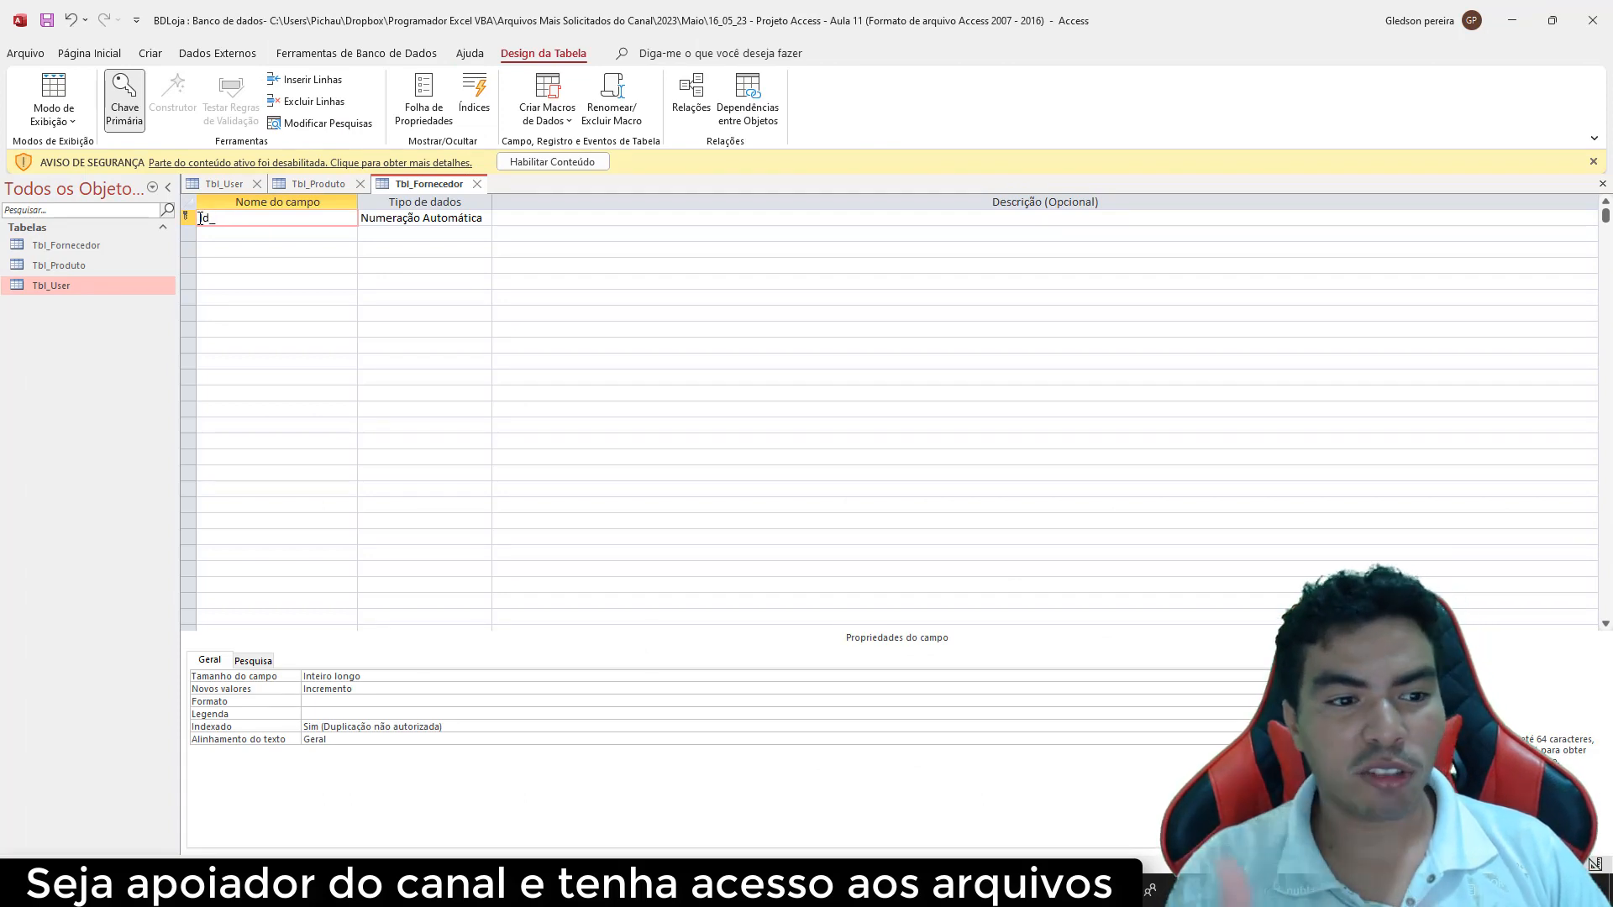
type("_Fo")
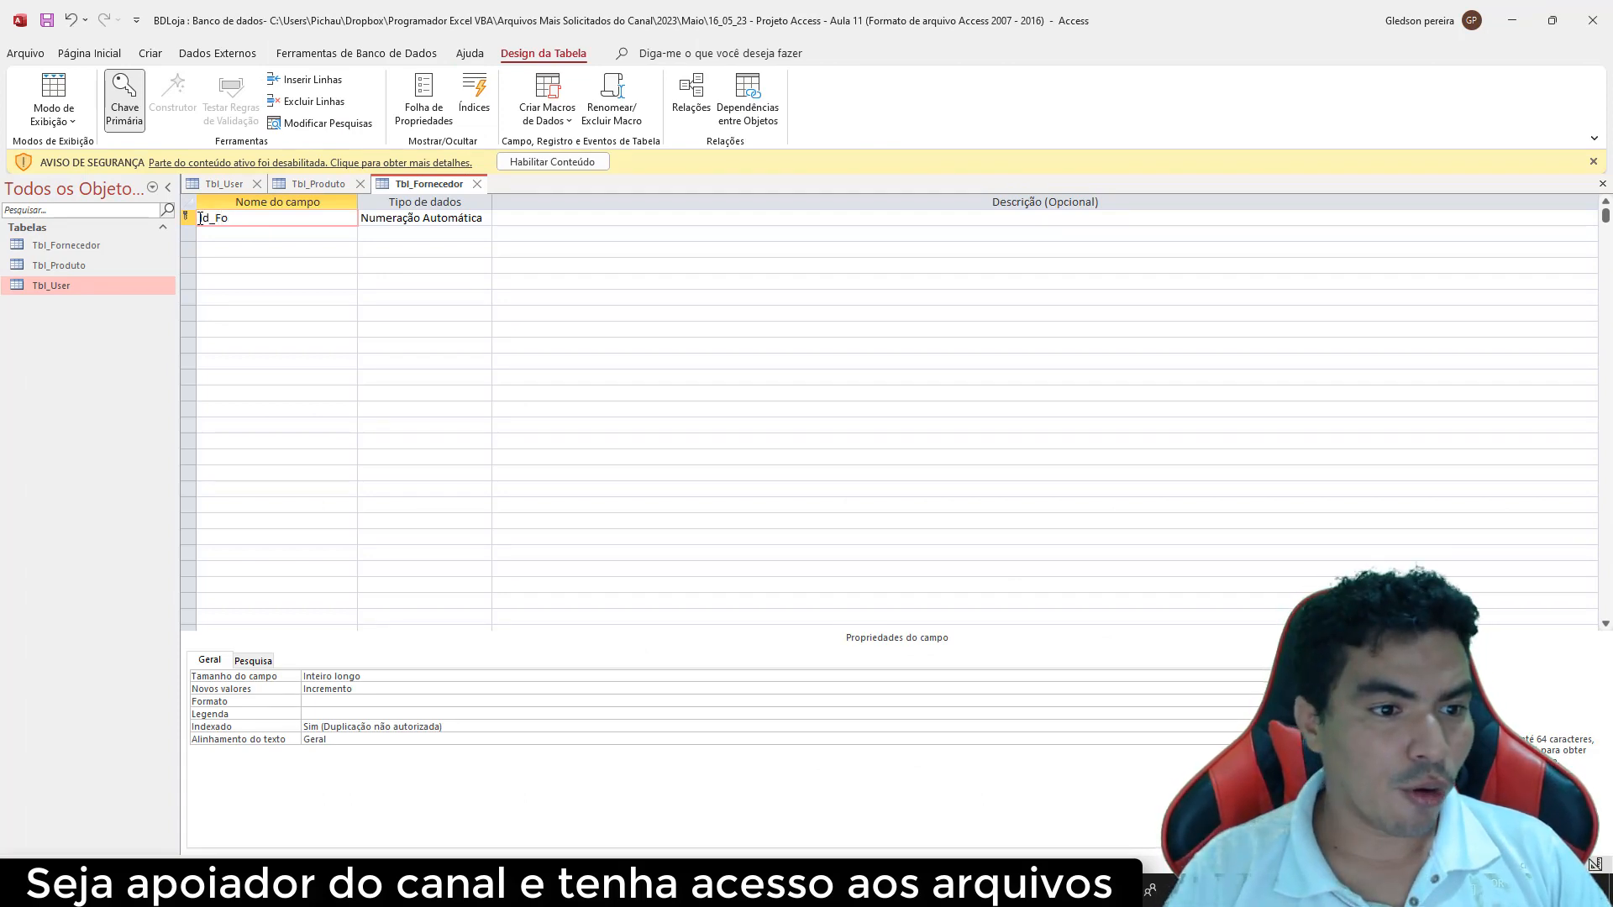
type("rnced")
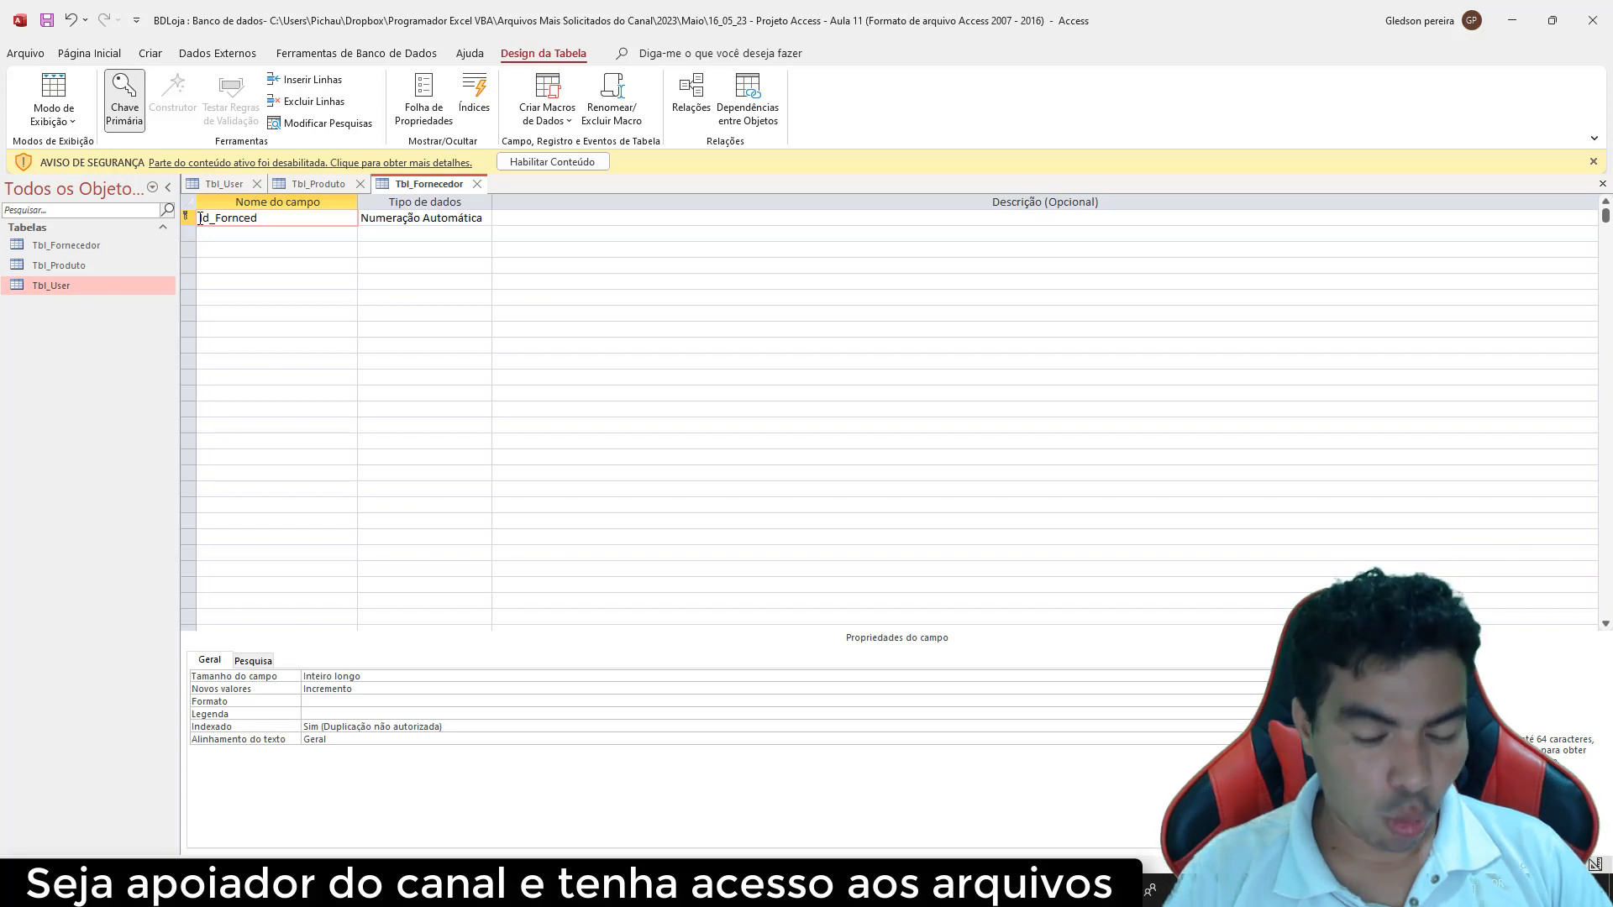
type("or")
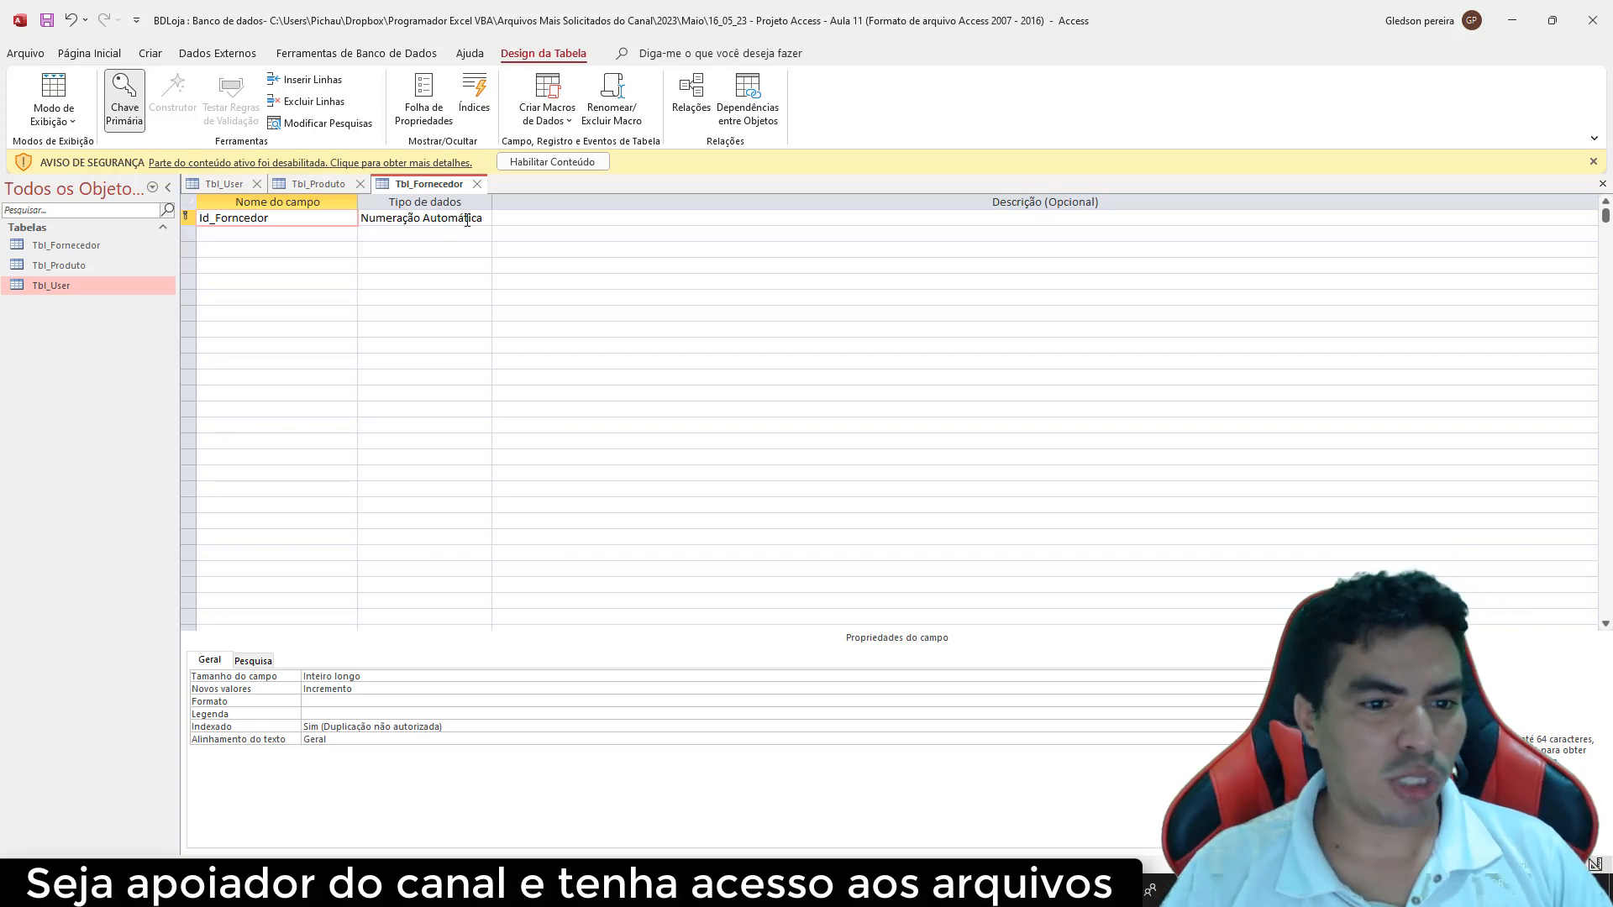
left_click(274, 235)
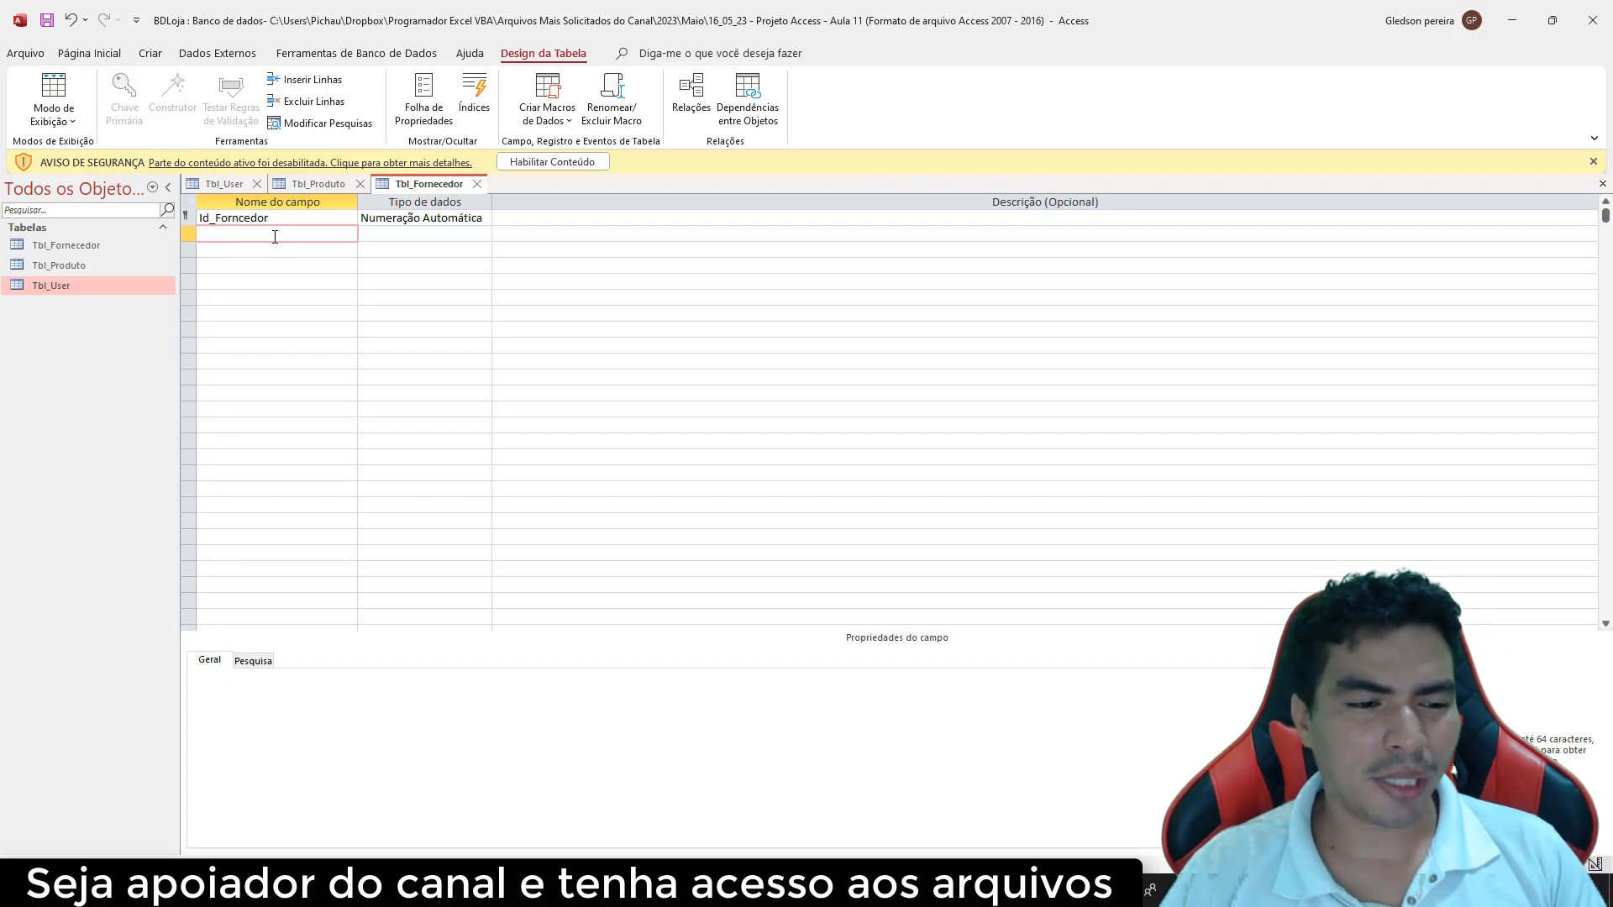
type("F")
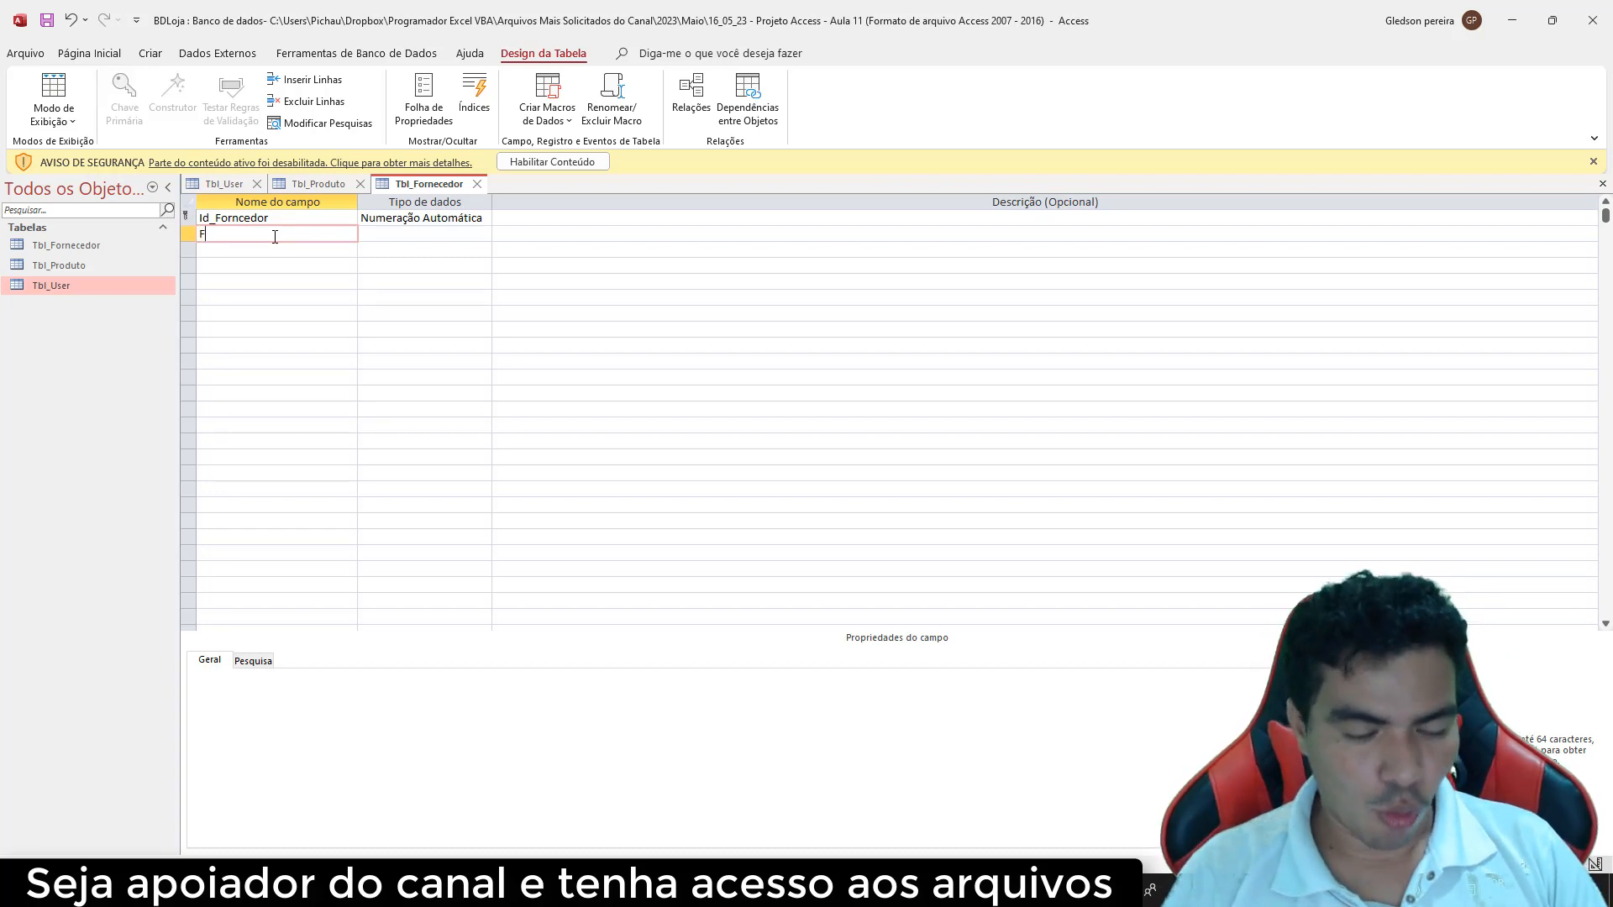
type("ornec")
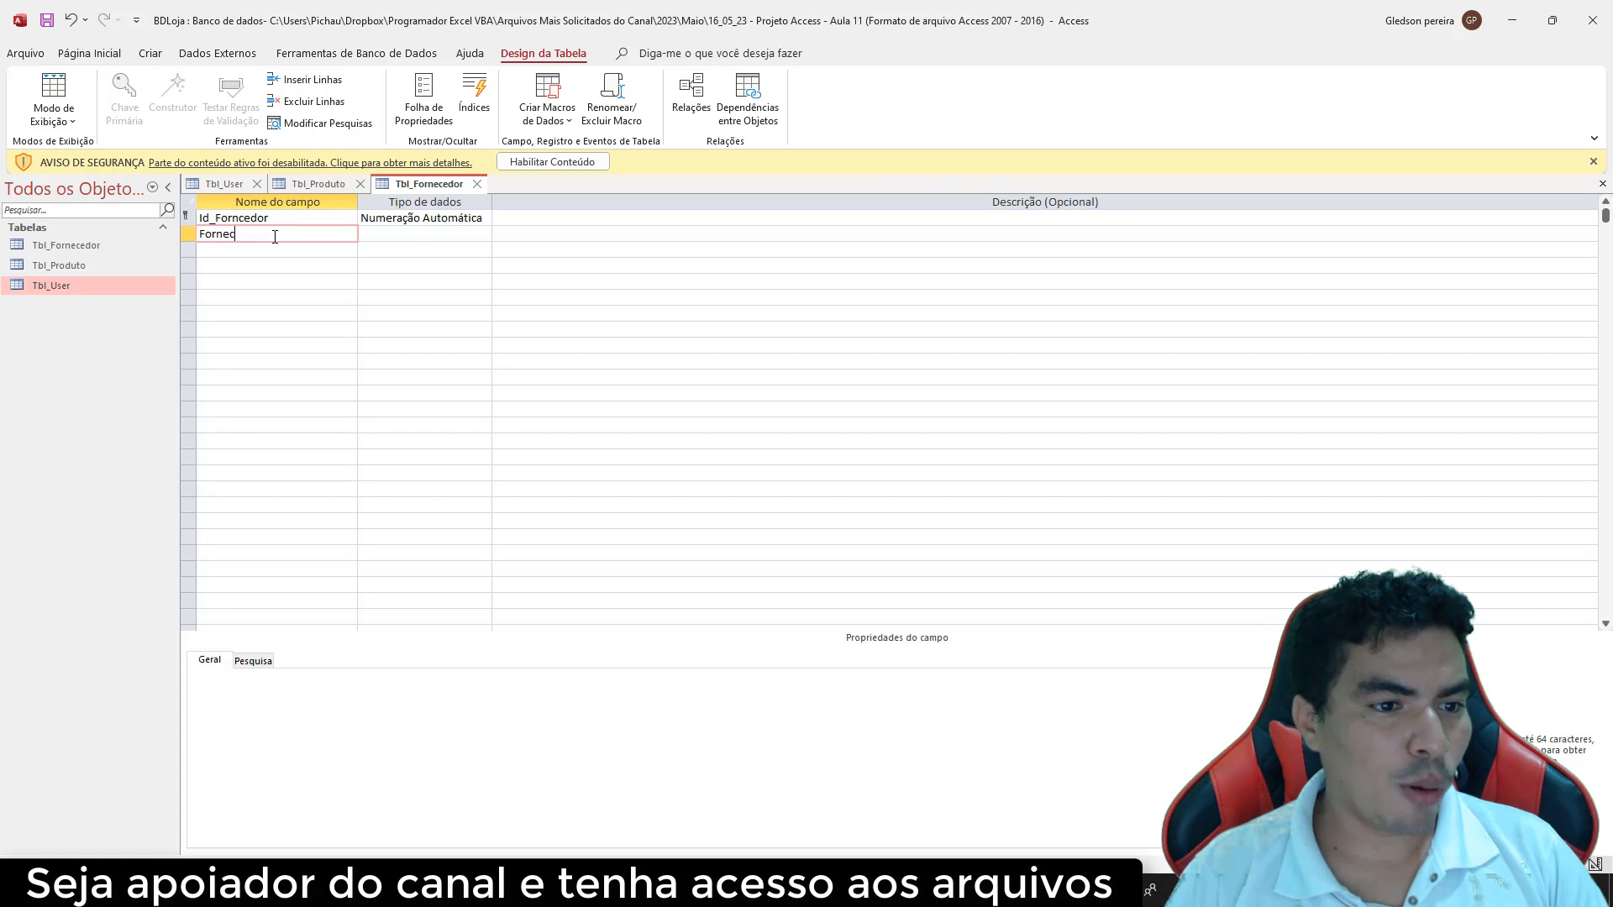
type("edor")
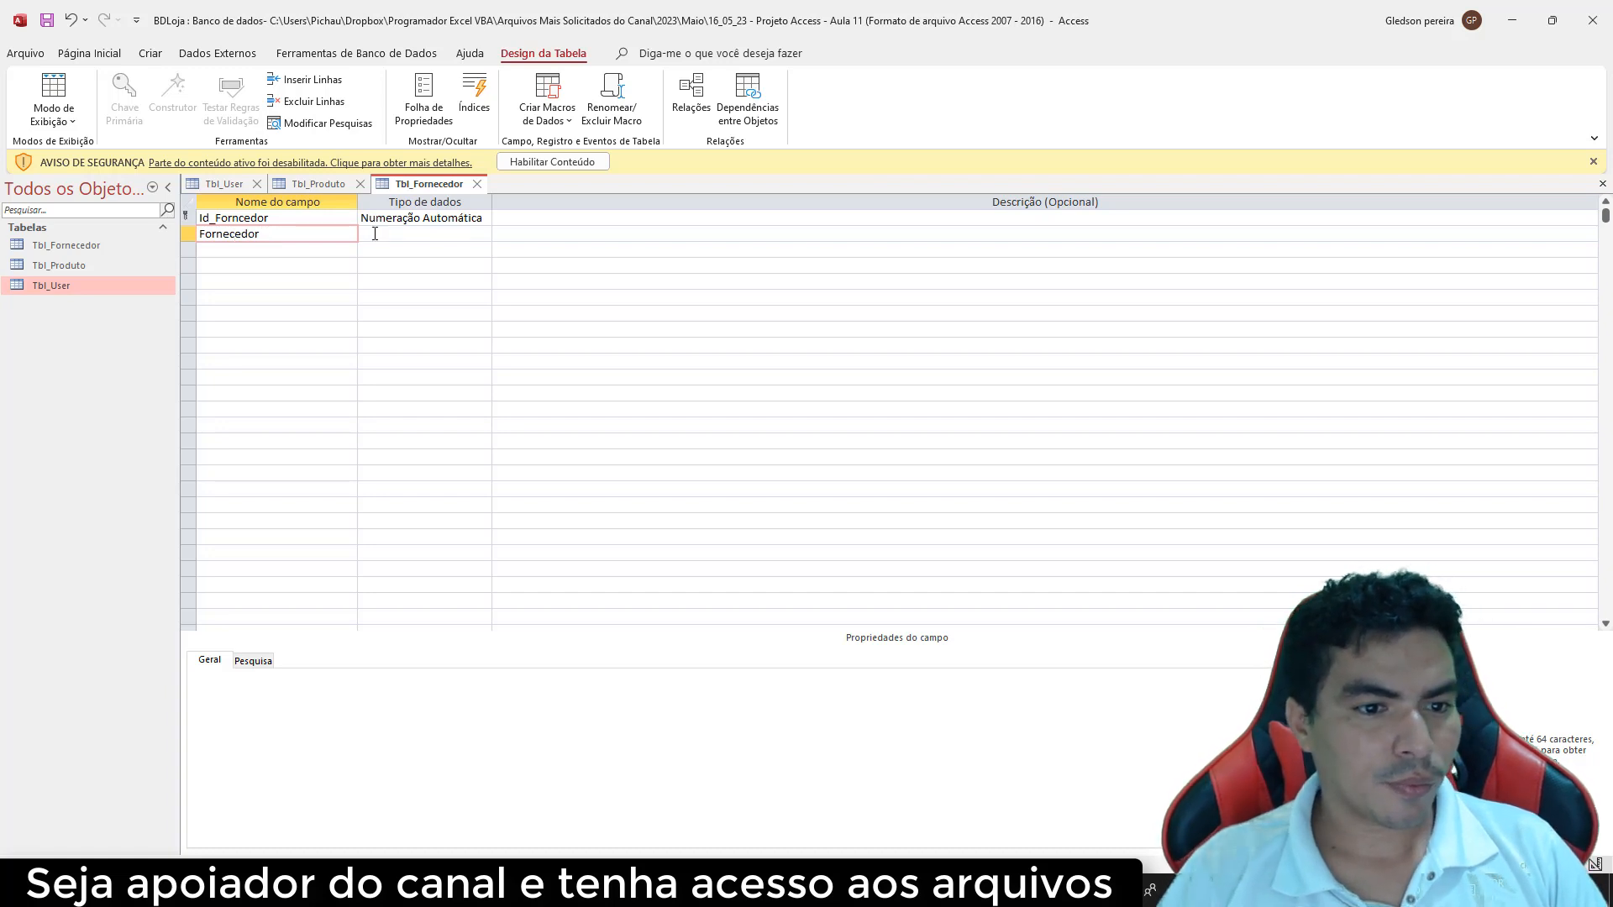
left_click(384, 235)
left_click(258, 251)
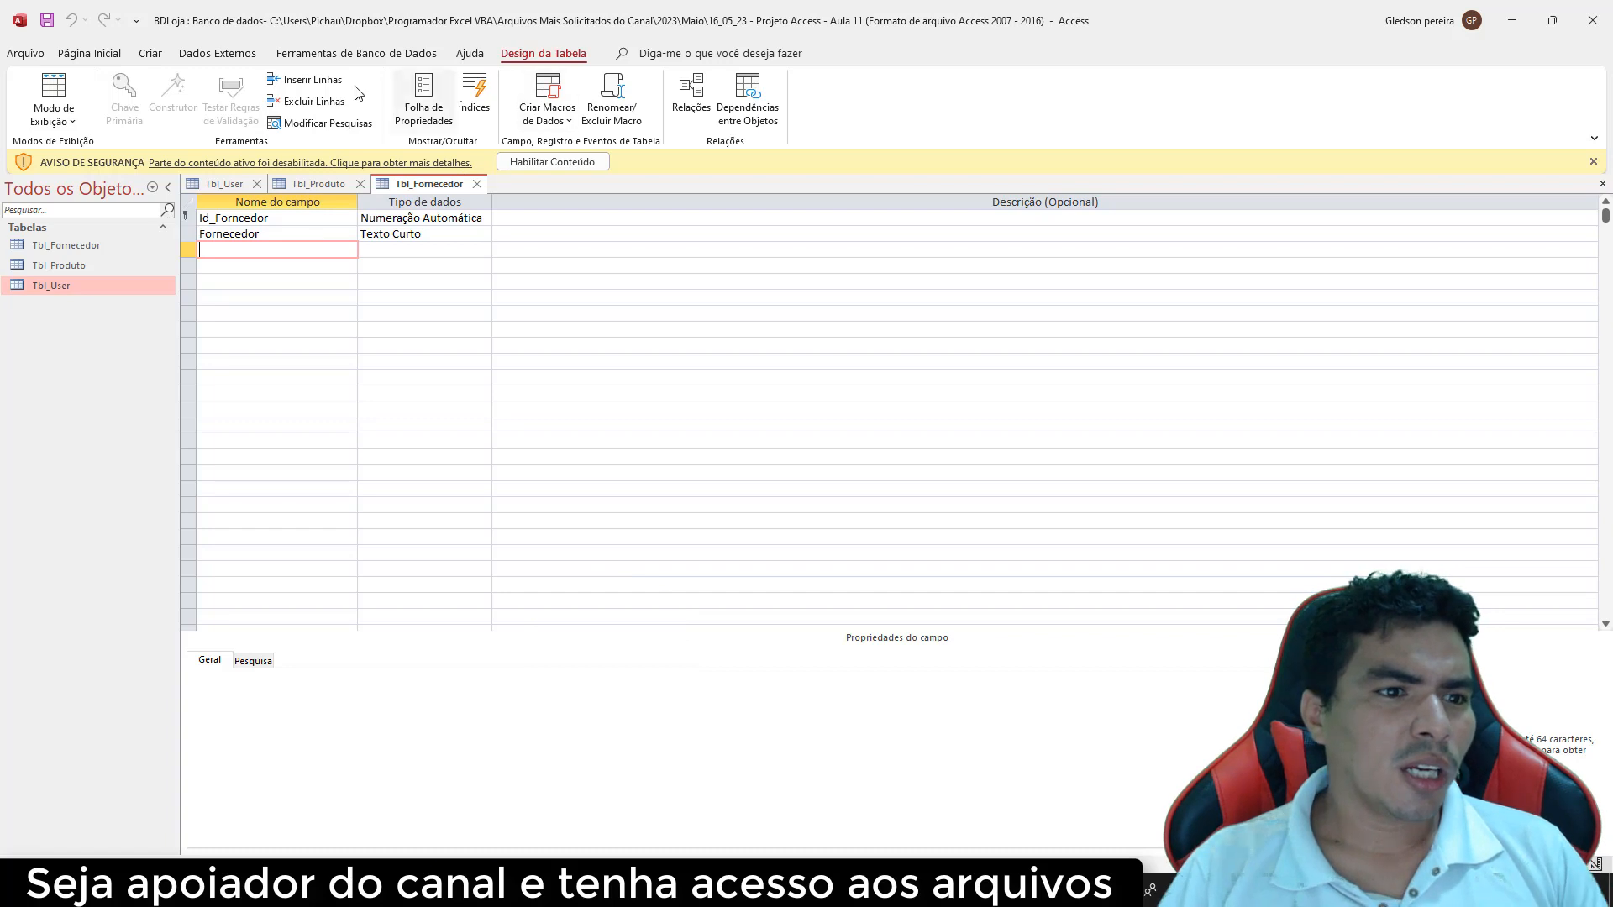
left_click(151, 53)
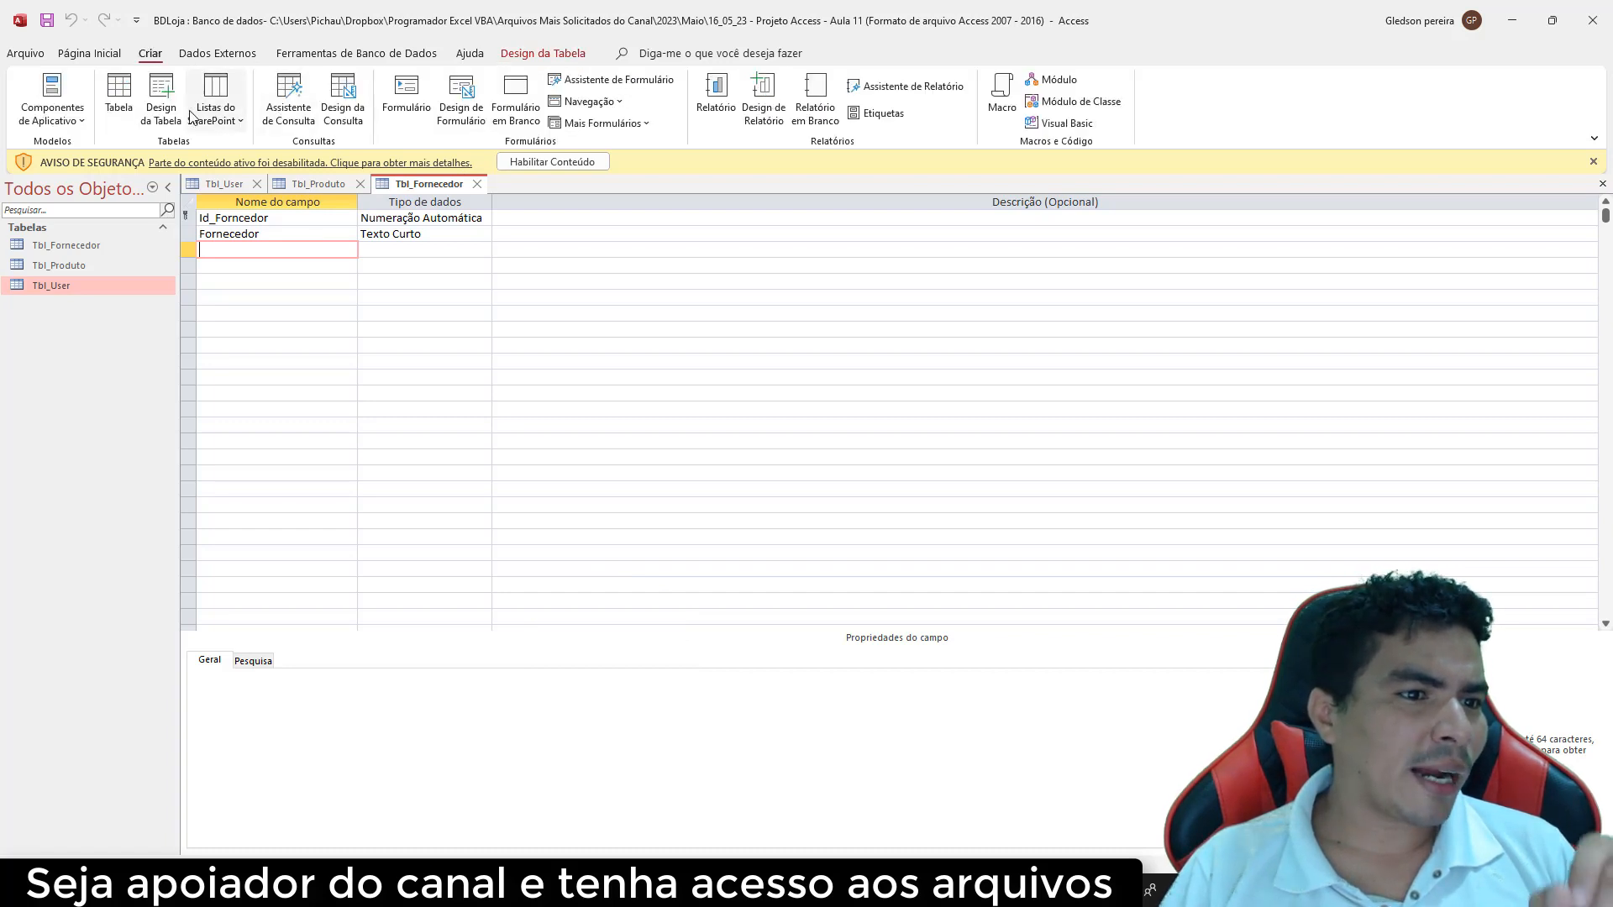
Add a blank table, switch it to Design view, and save it as Tbl_Cliente
left_click(120, 94)
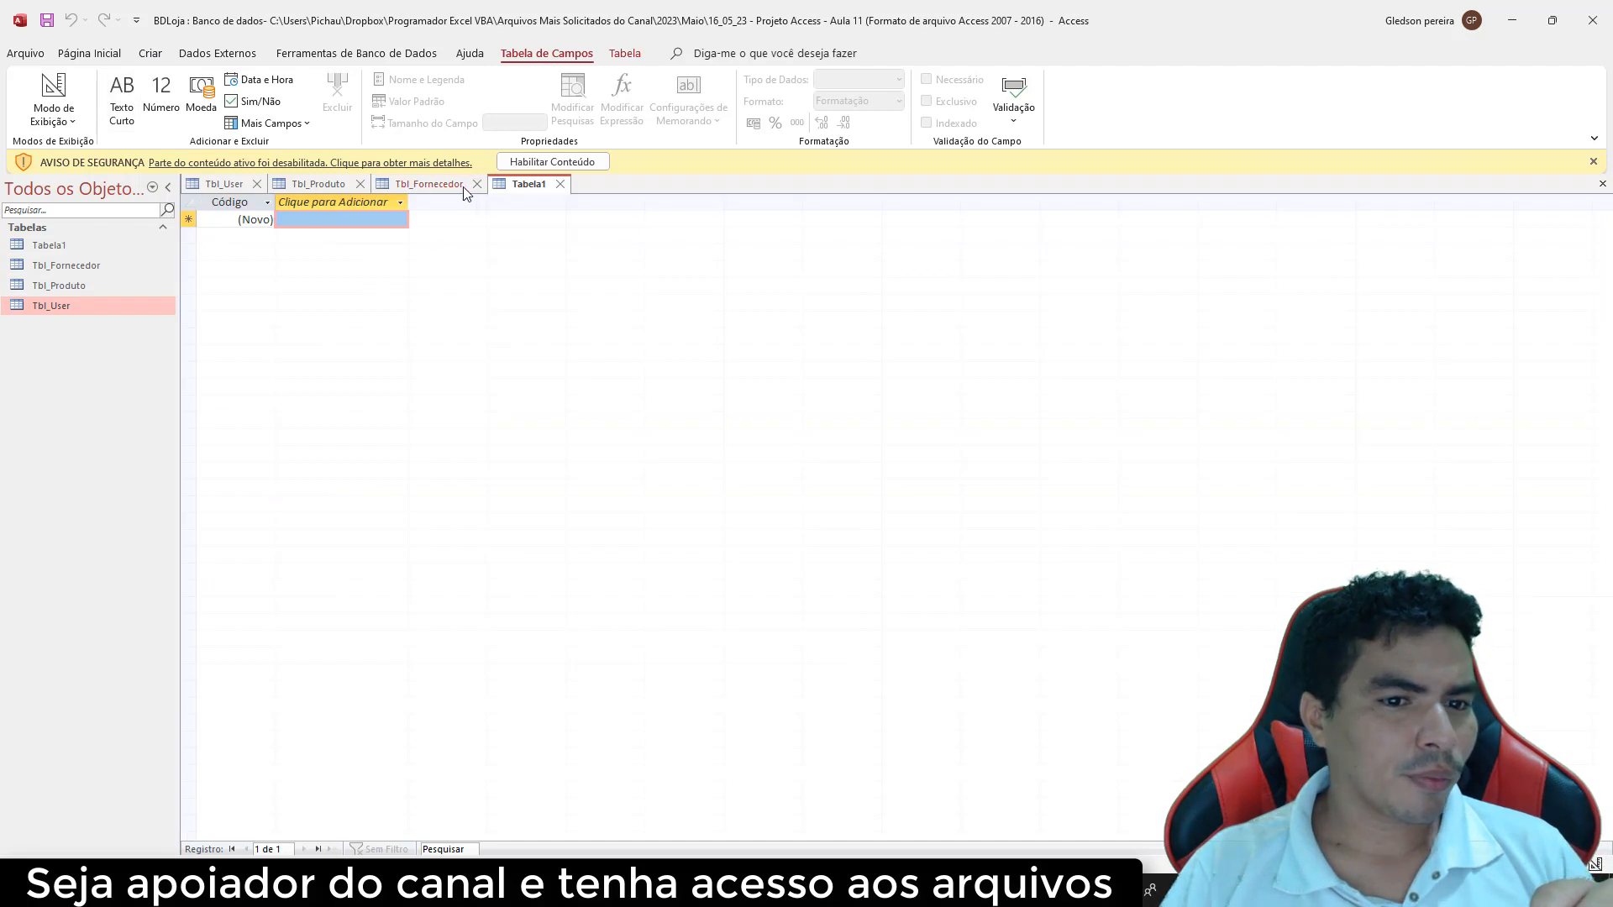
right_click(526, 186)
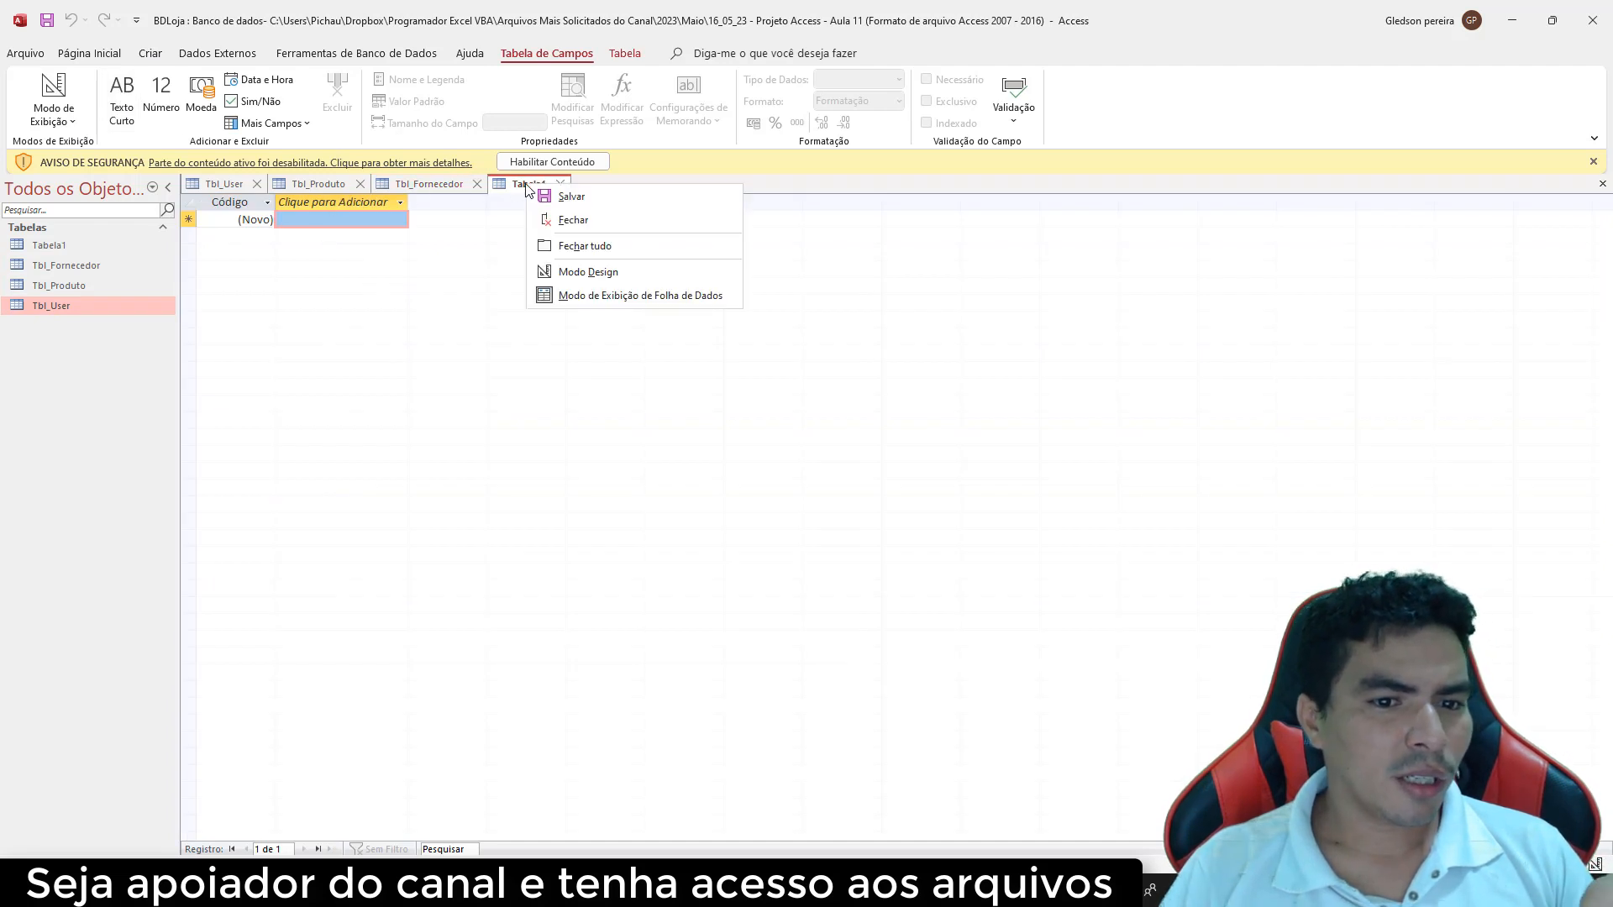
left_click(594, 272)
type("T")
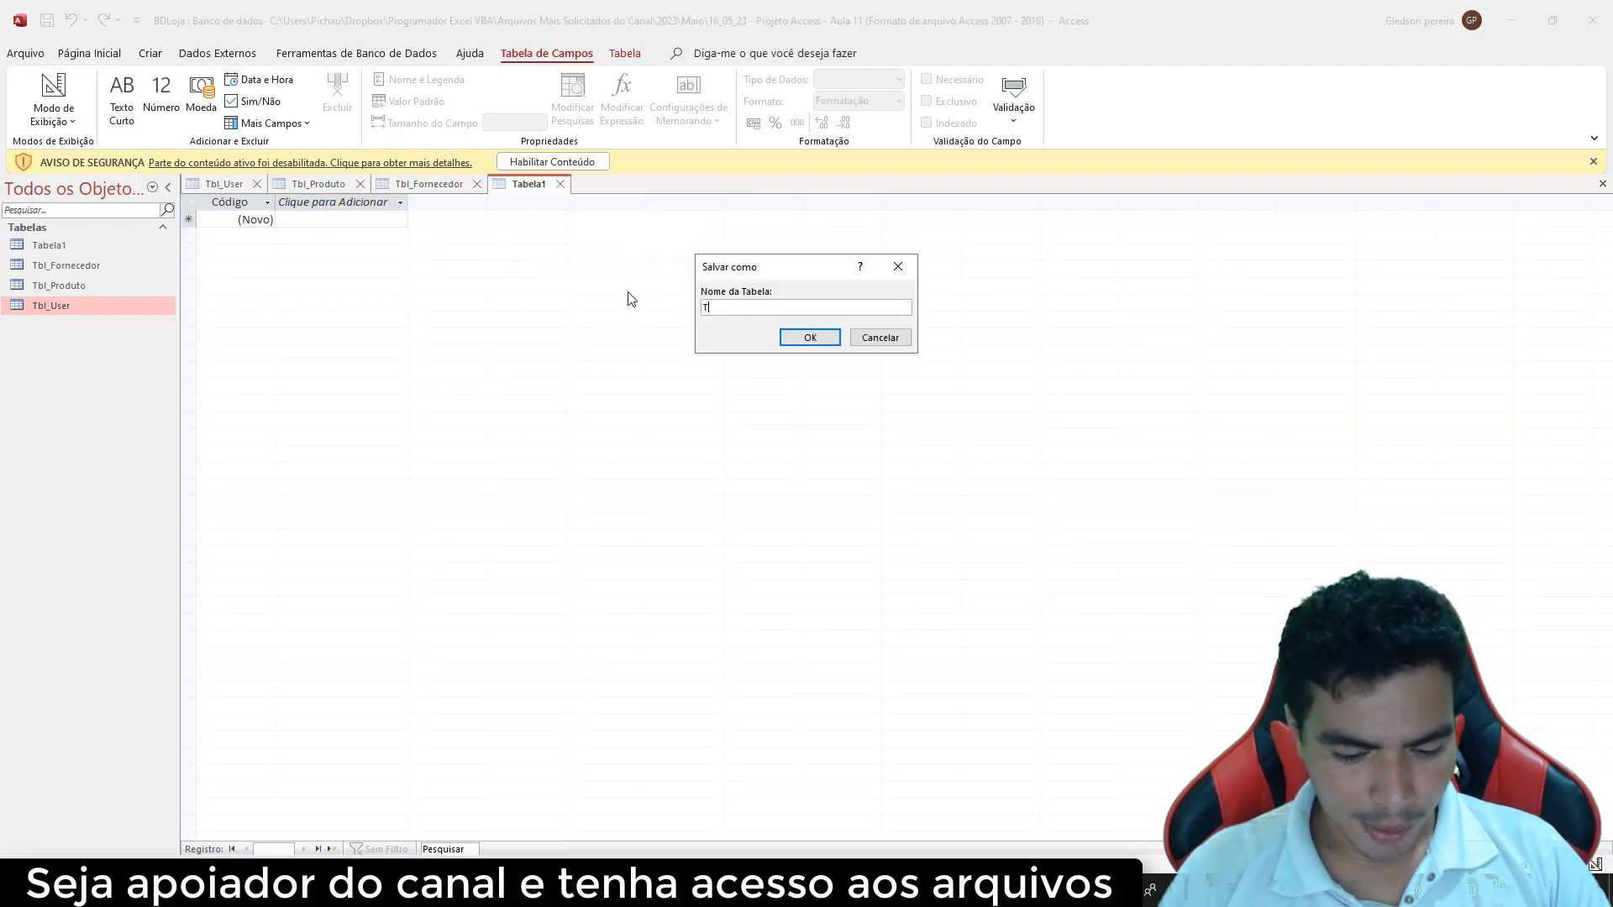
type("bl_")
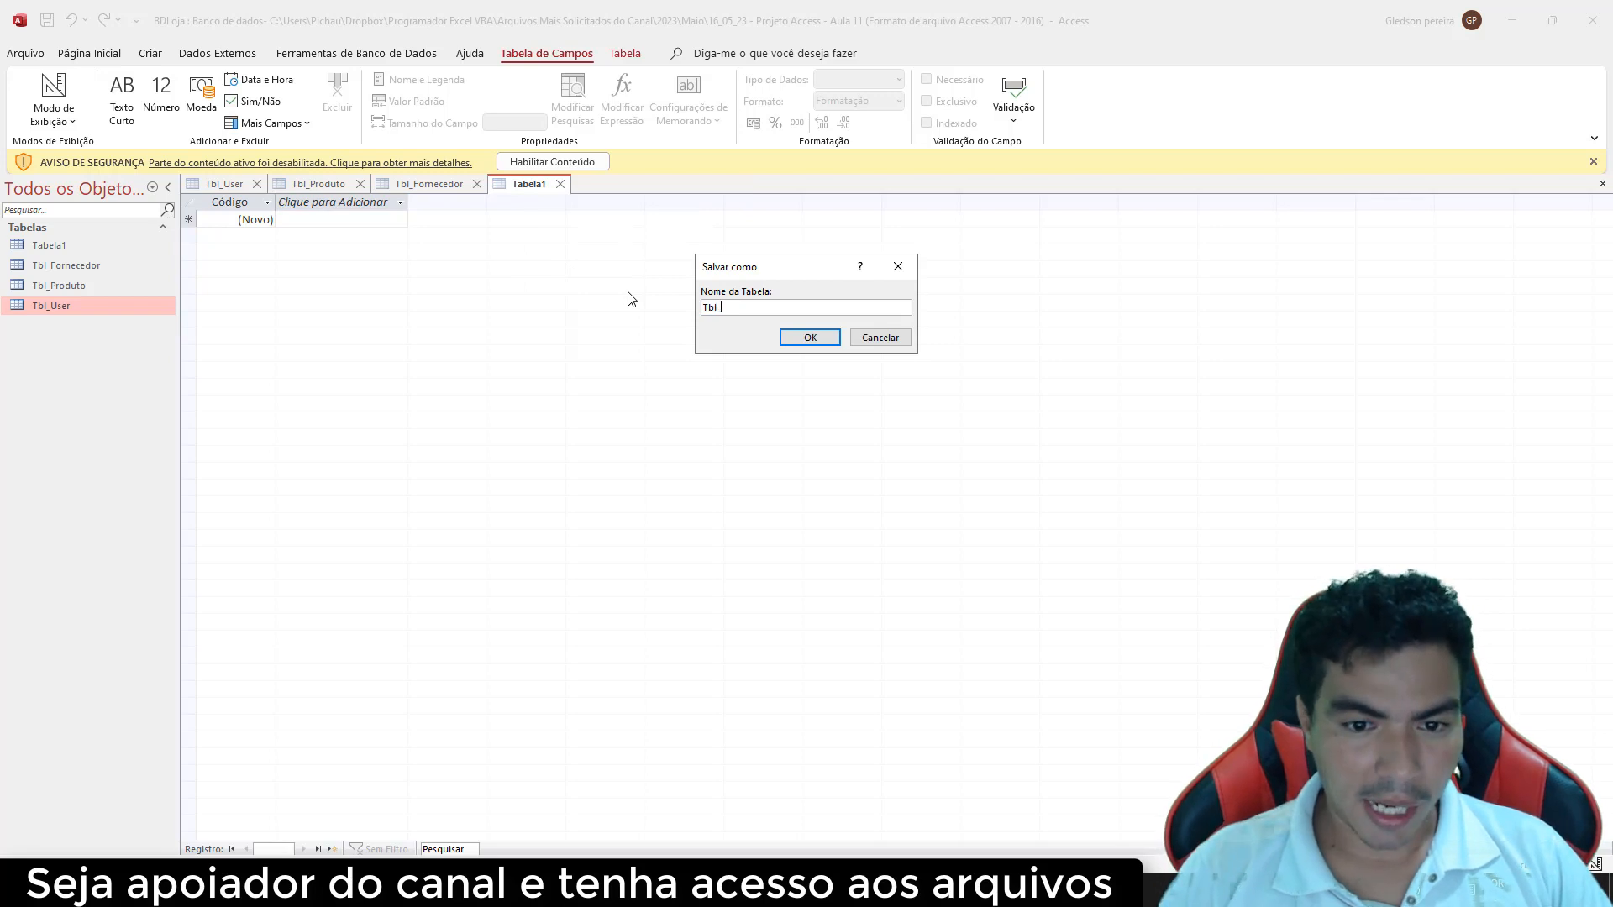
type("Cliente")
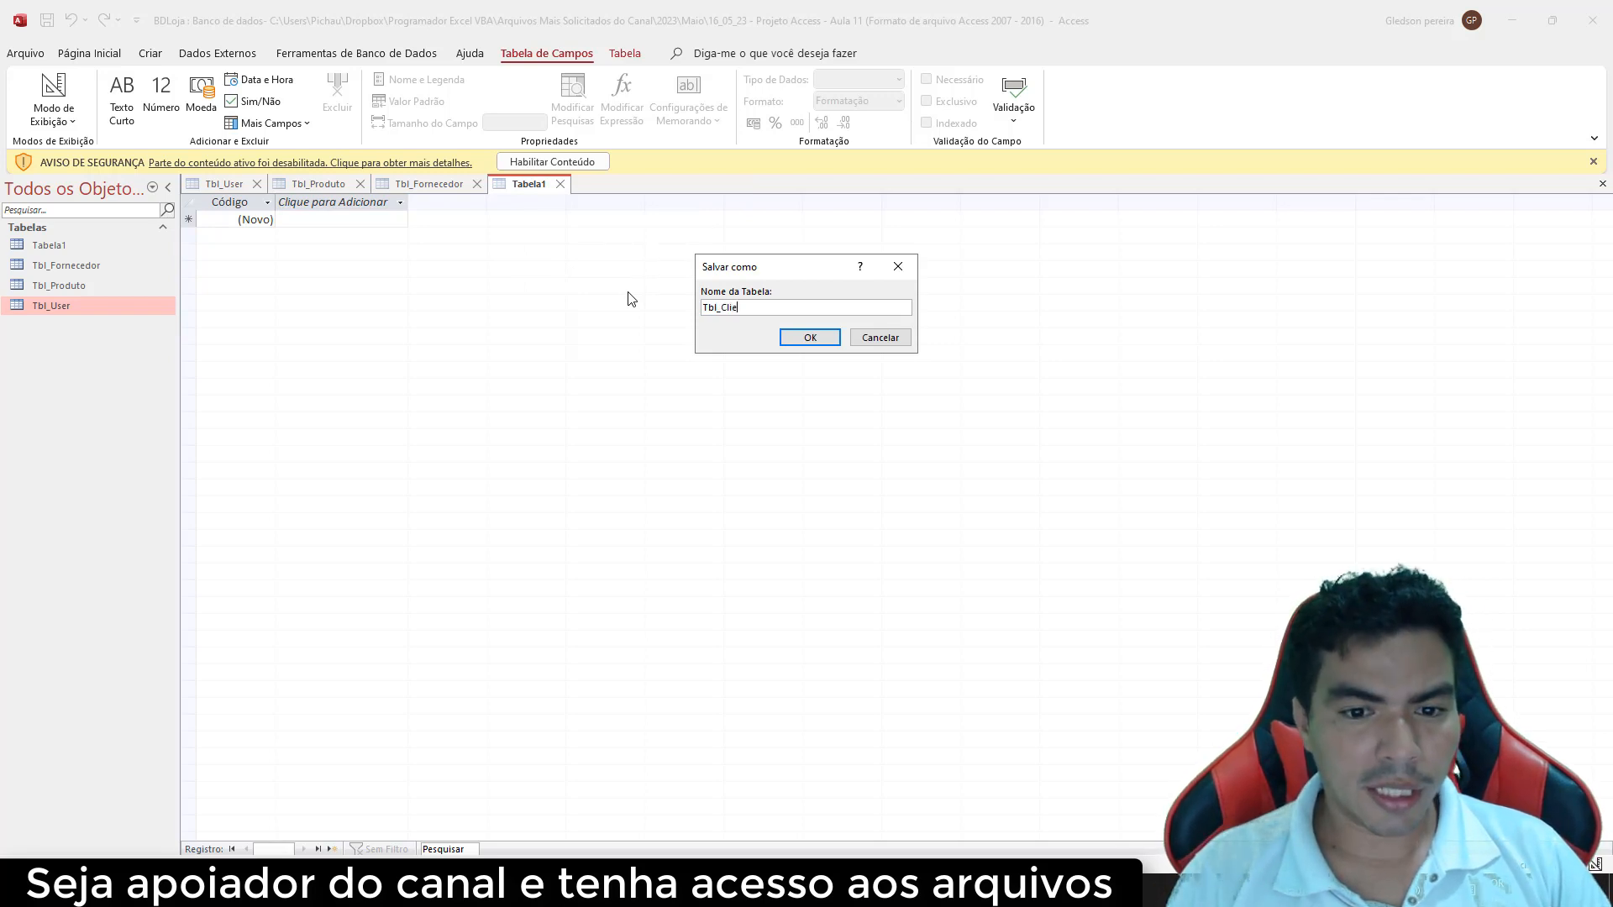
left_click(809, 338)
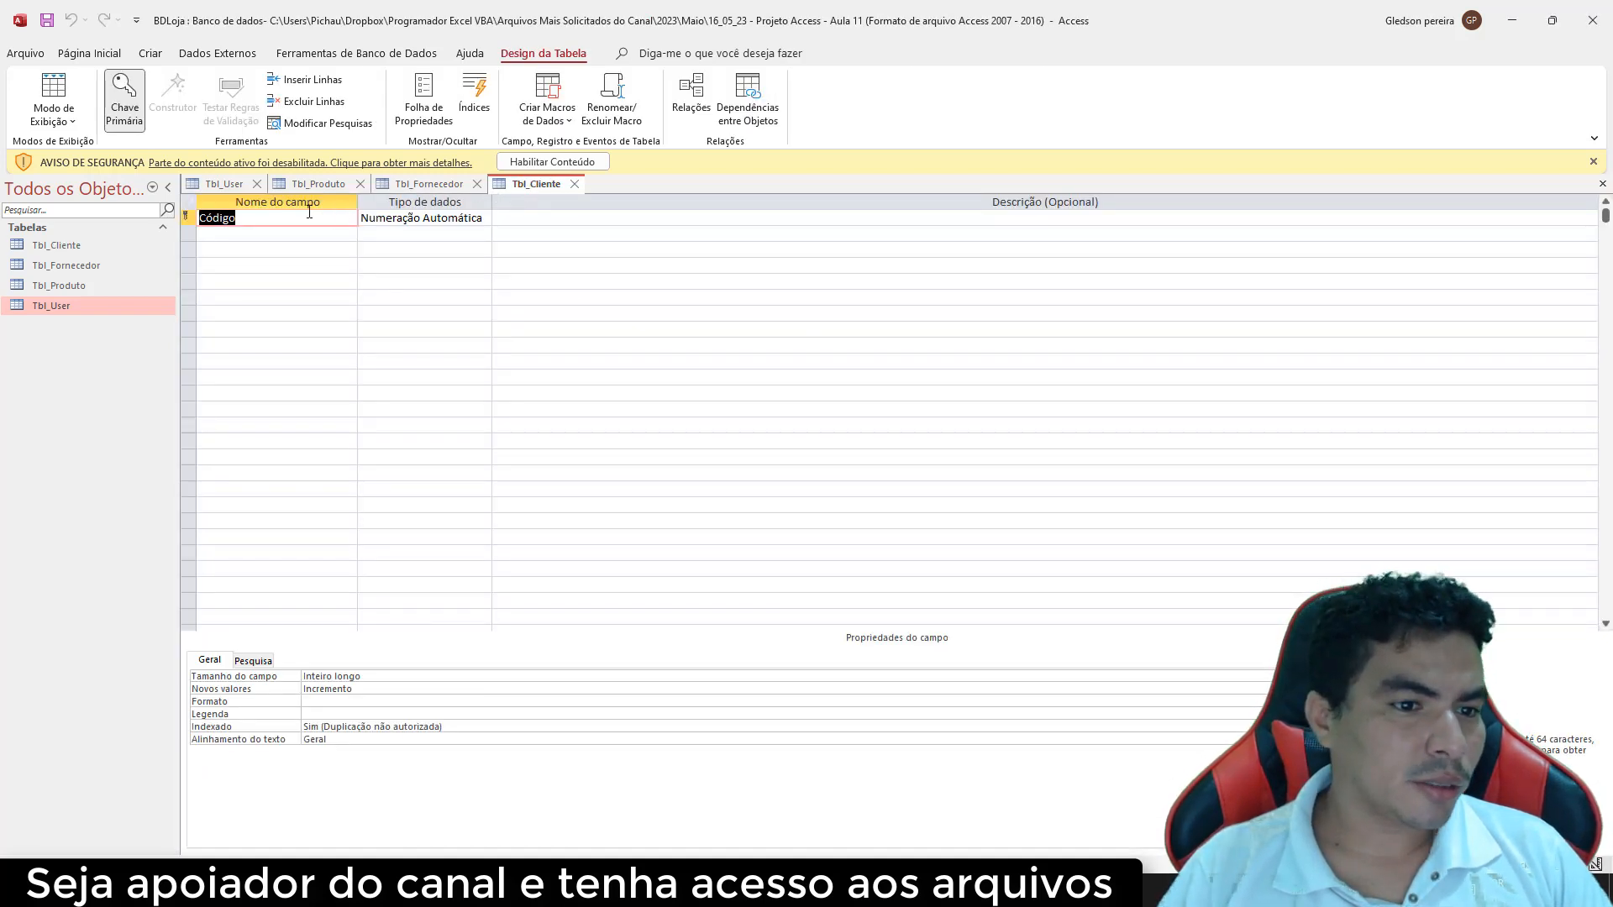
Rename the key to IdCliente and add Cliente, Rua and Numero as Texto Curto fields
type("Id")
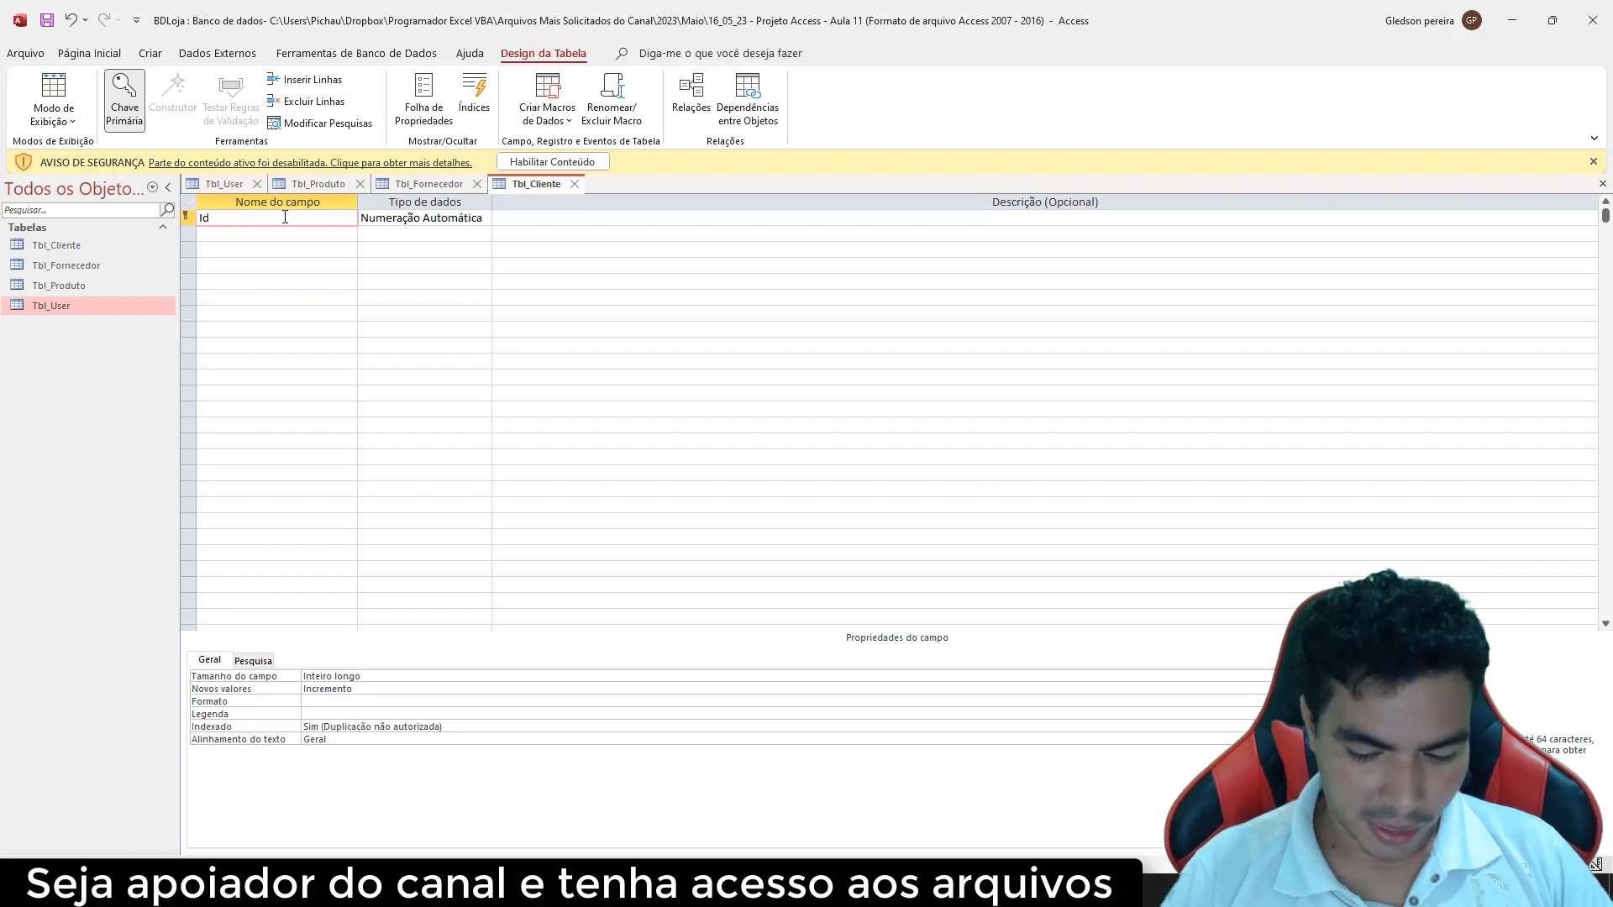
type("Cliente")
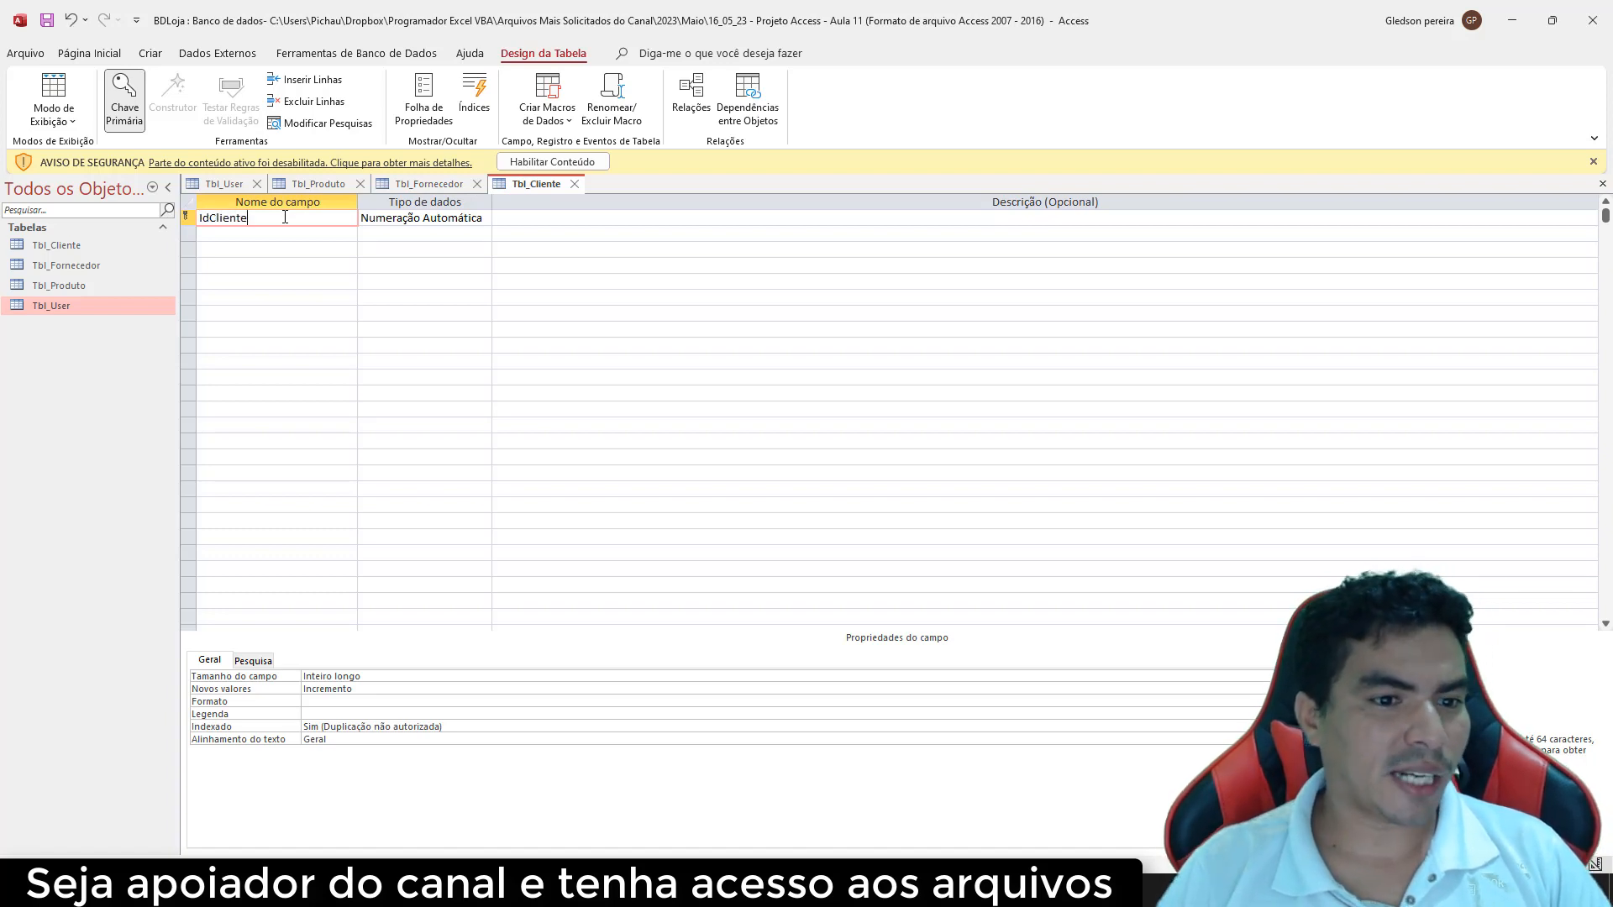
left_click(290, 240)
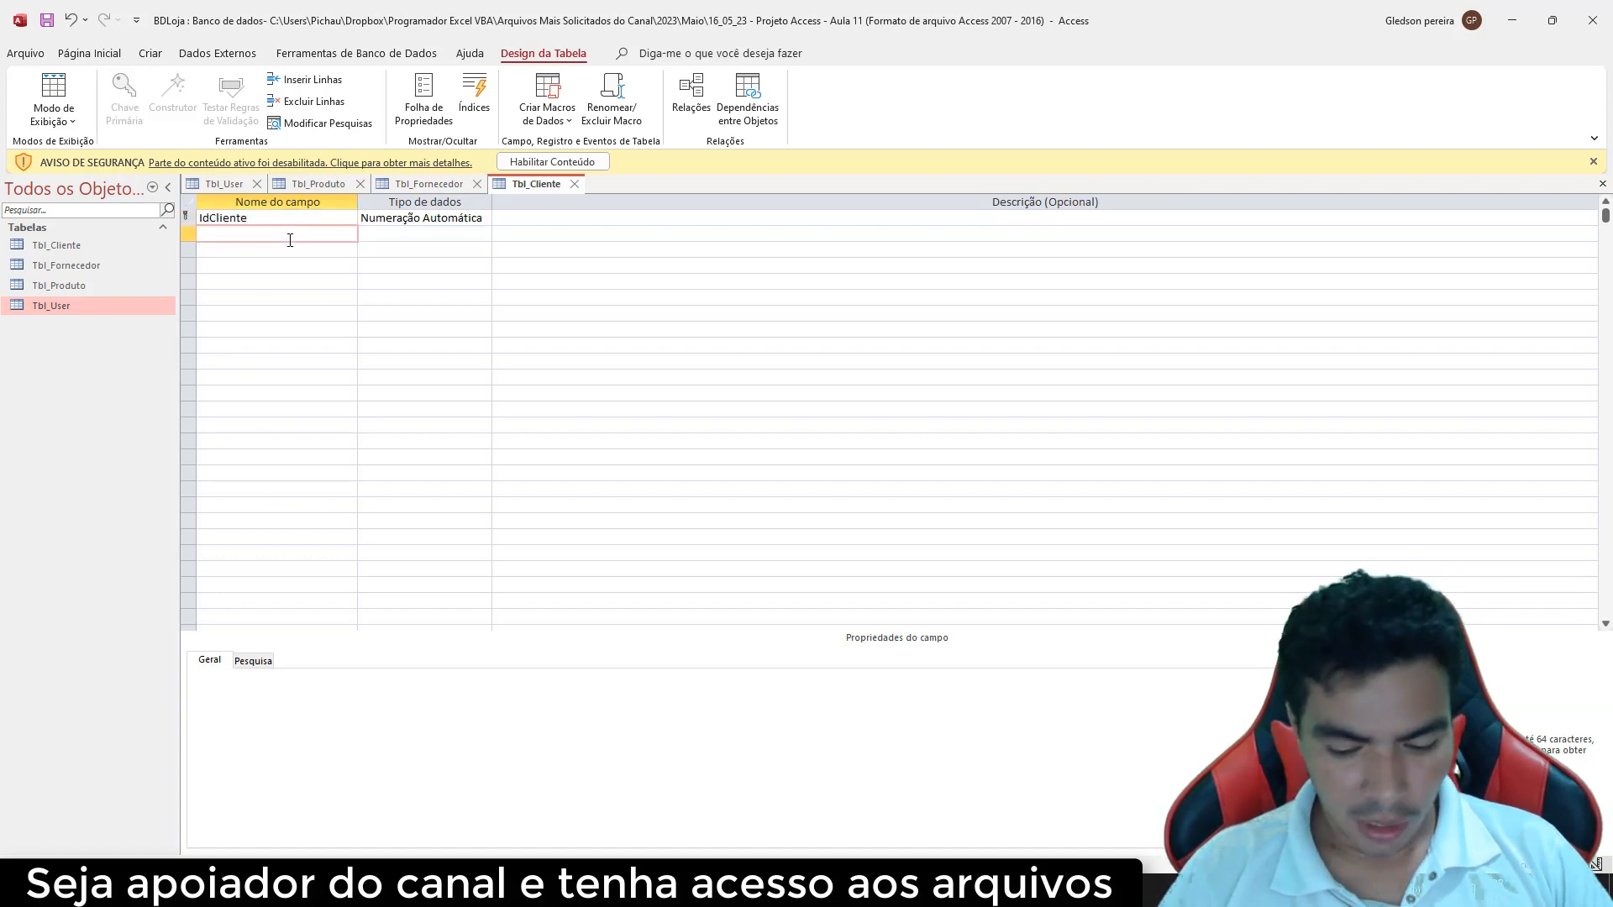
type("Cliente")
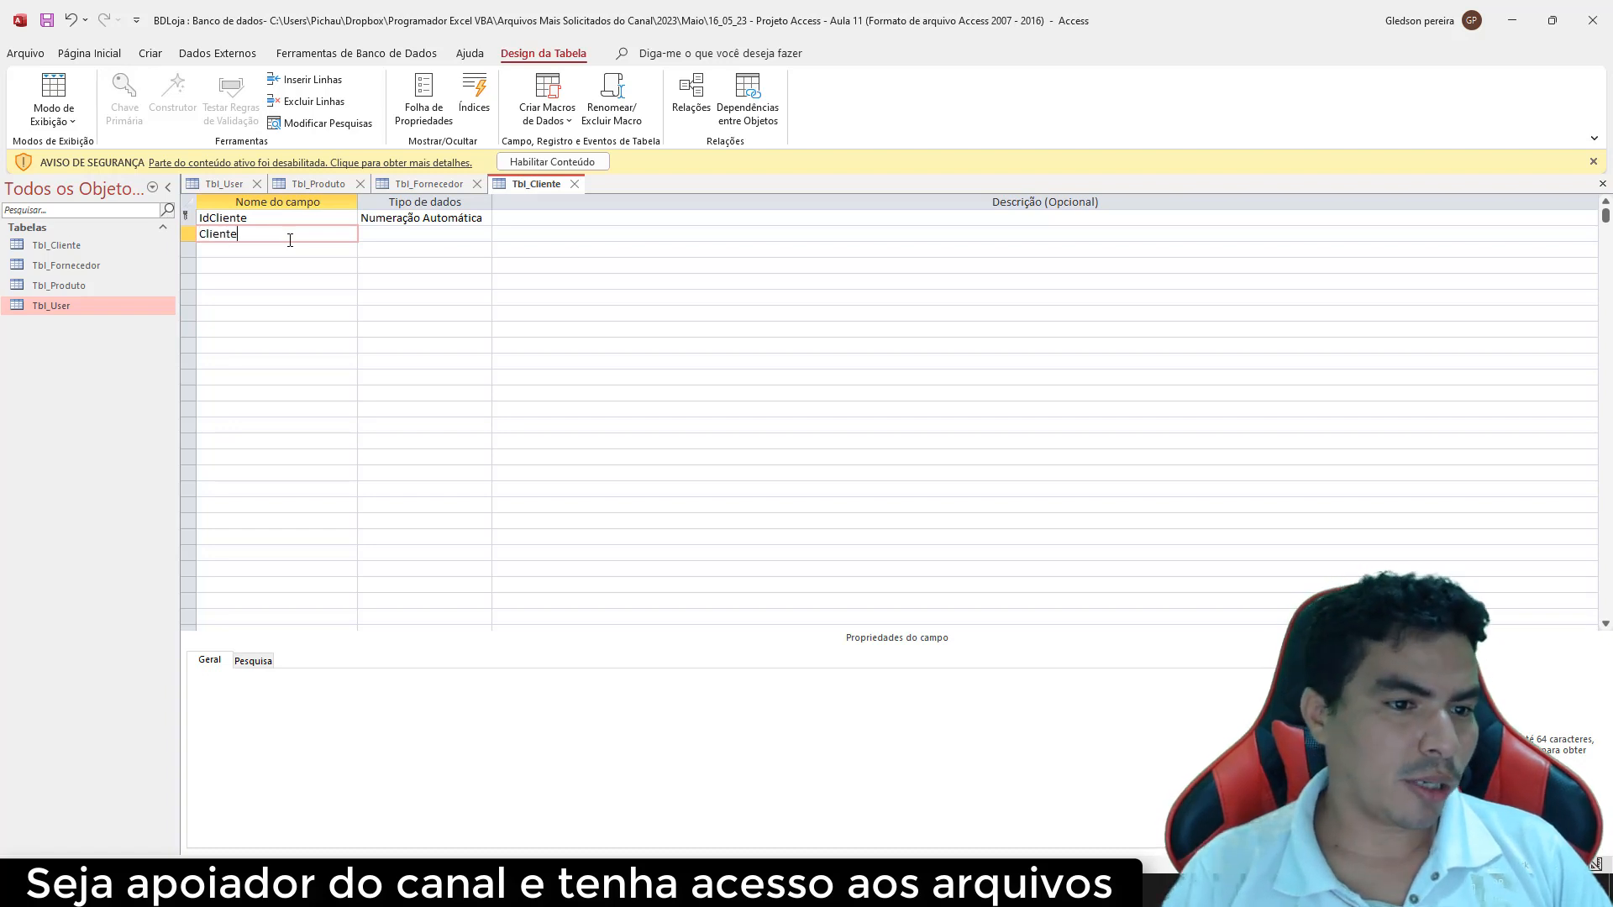
left_click(286, 252)
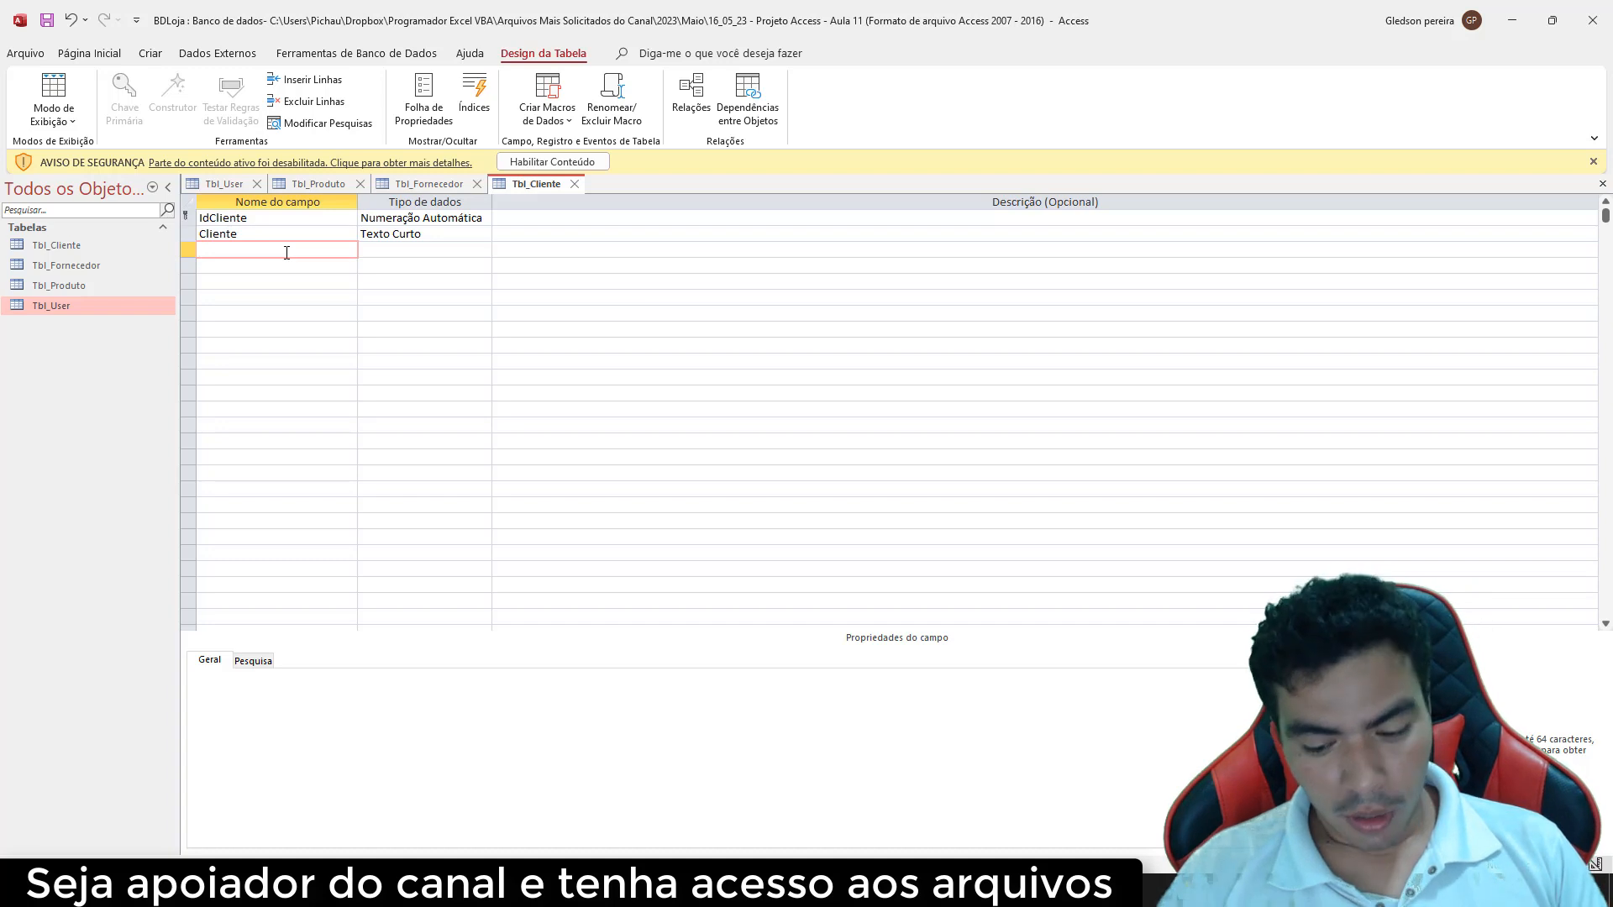
type("R")
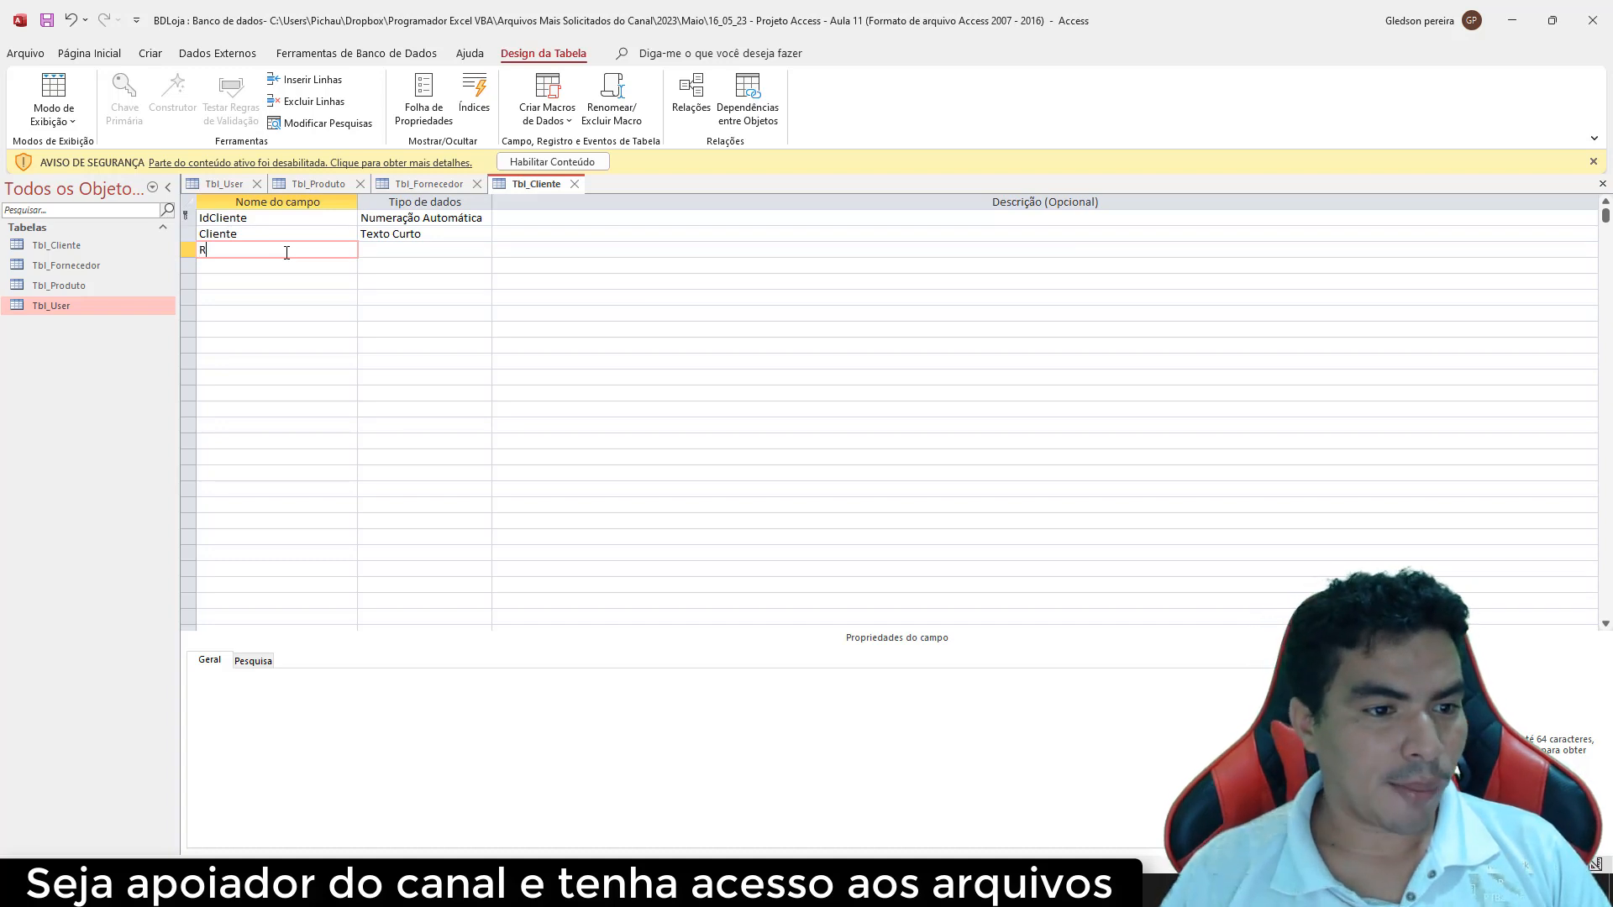
type("uan")
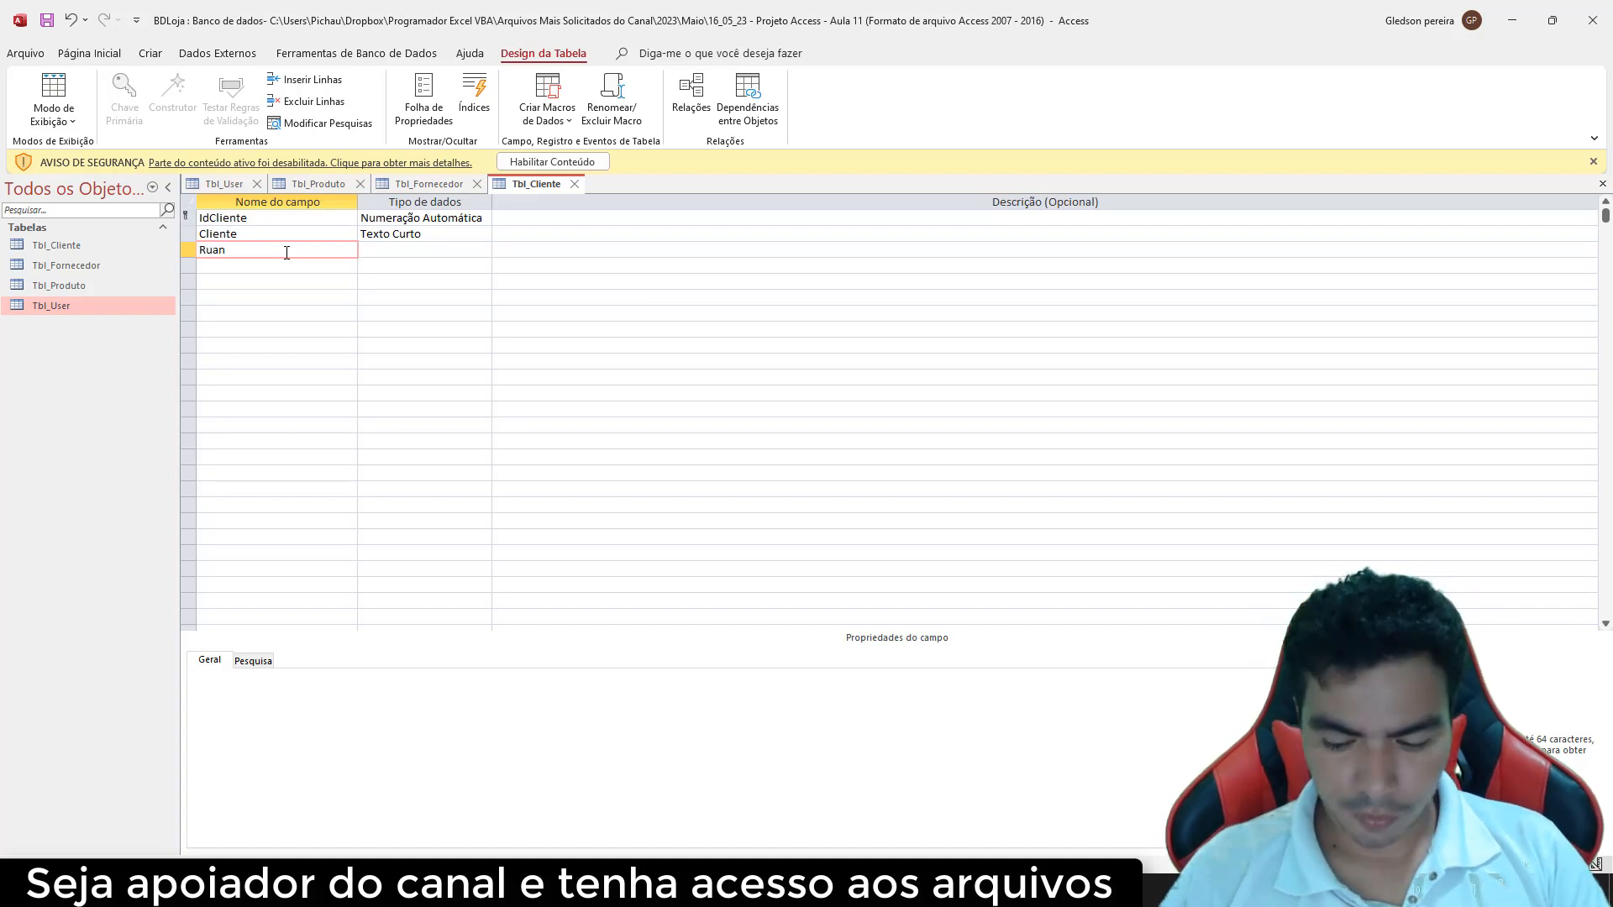
key("BackSpace")
left_click(262, 267)
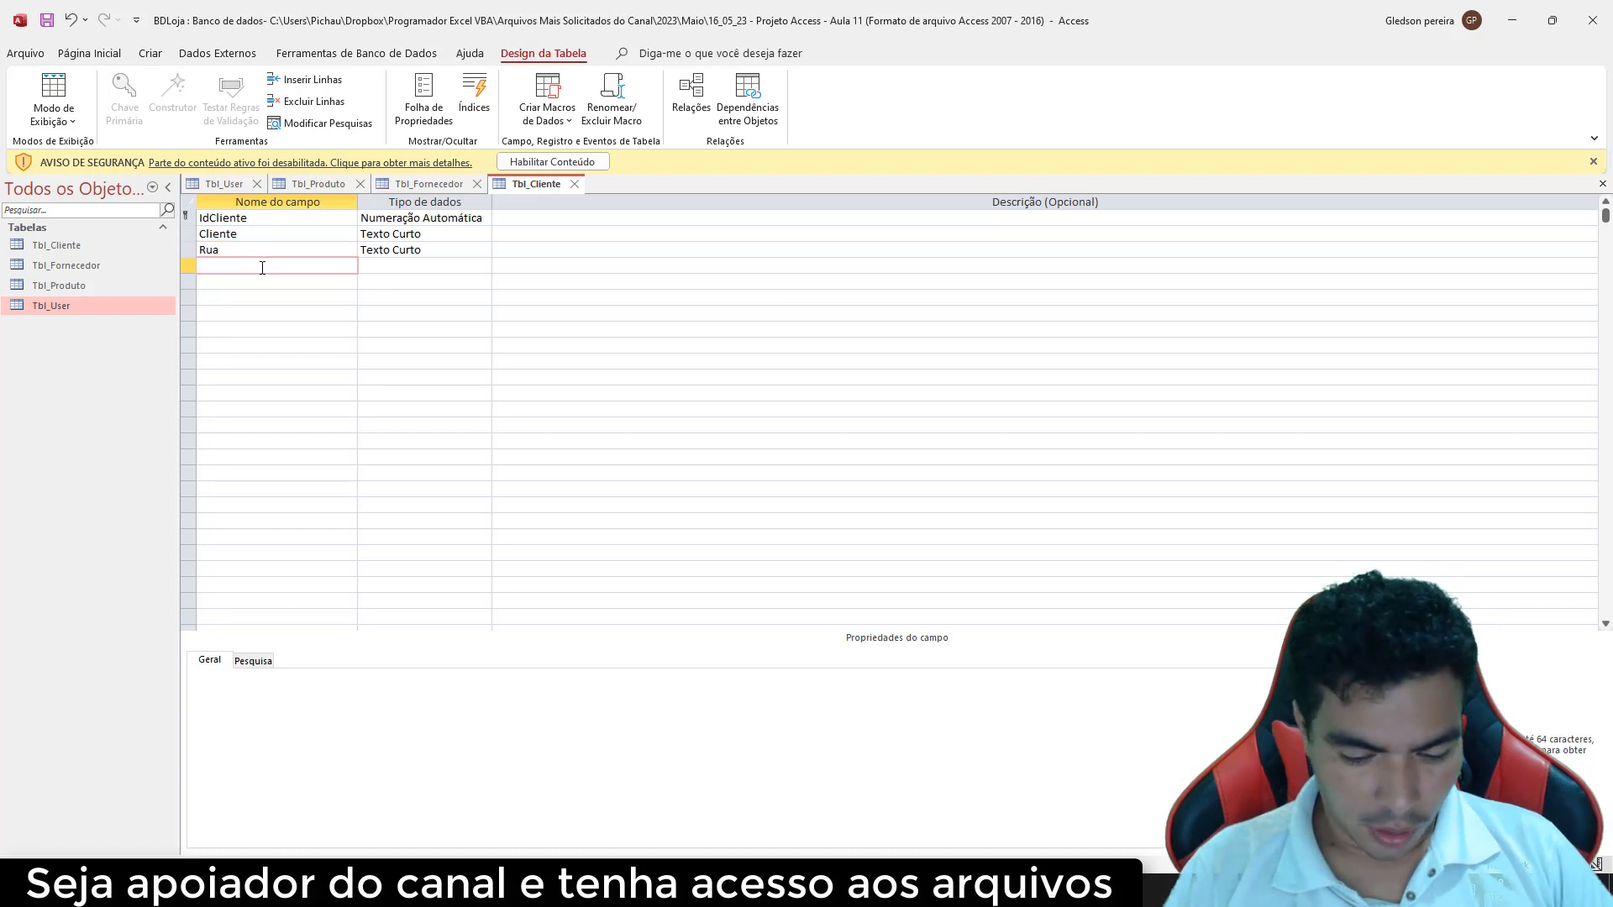
type("Numero")
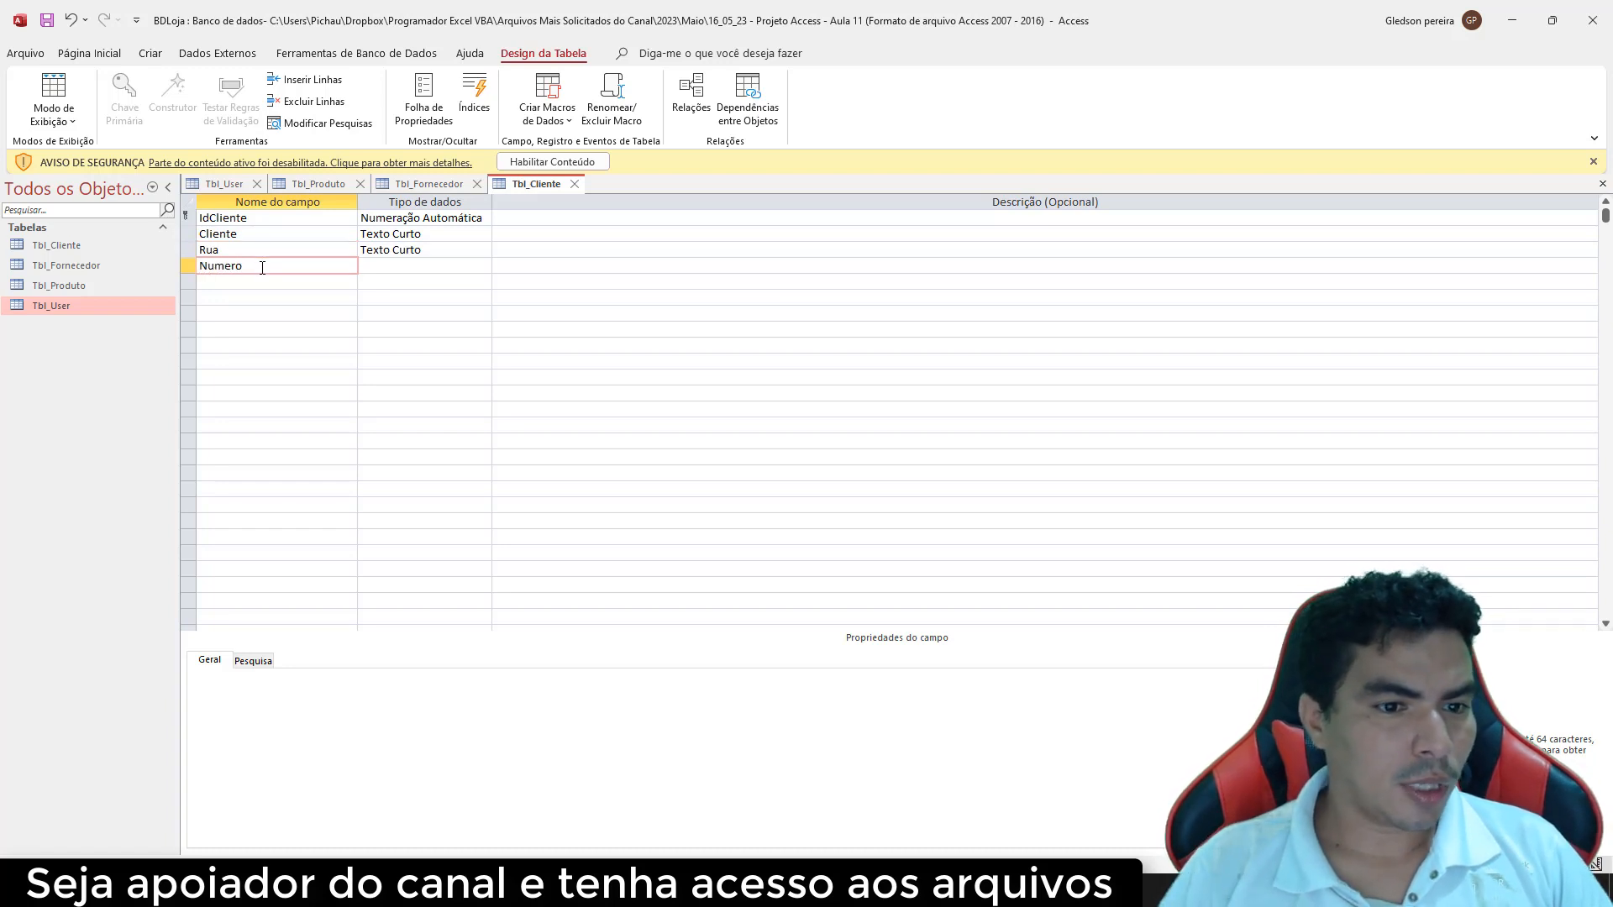
left_click(384, 267)
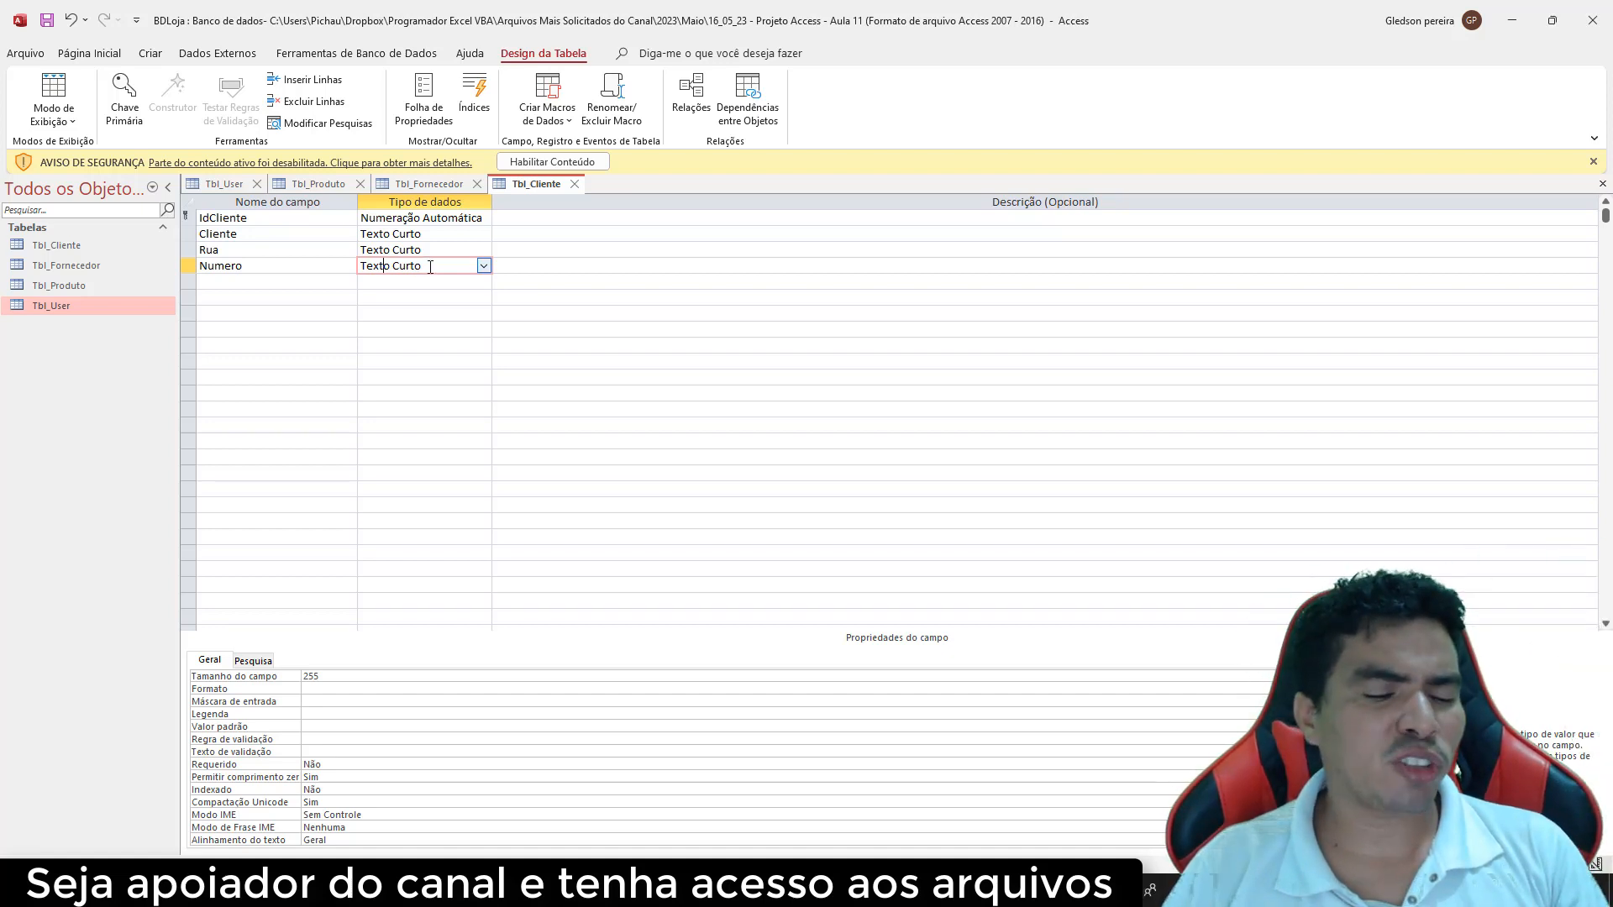
Add Bairro and Cidade fields below Numero, plus a Cep field typed Número
key("shift+Left")
key("shift+Left")
key("shift+Left")
key("shift+Left")
key("shift+Left")
key("shift+Left")
key("shift+Left")
key("shift+Left")
key("shift+Left")
key("shift+Left")
key("shift+Left")
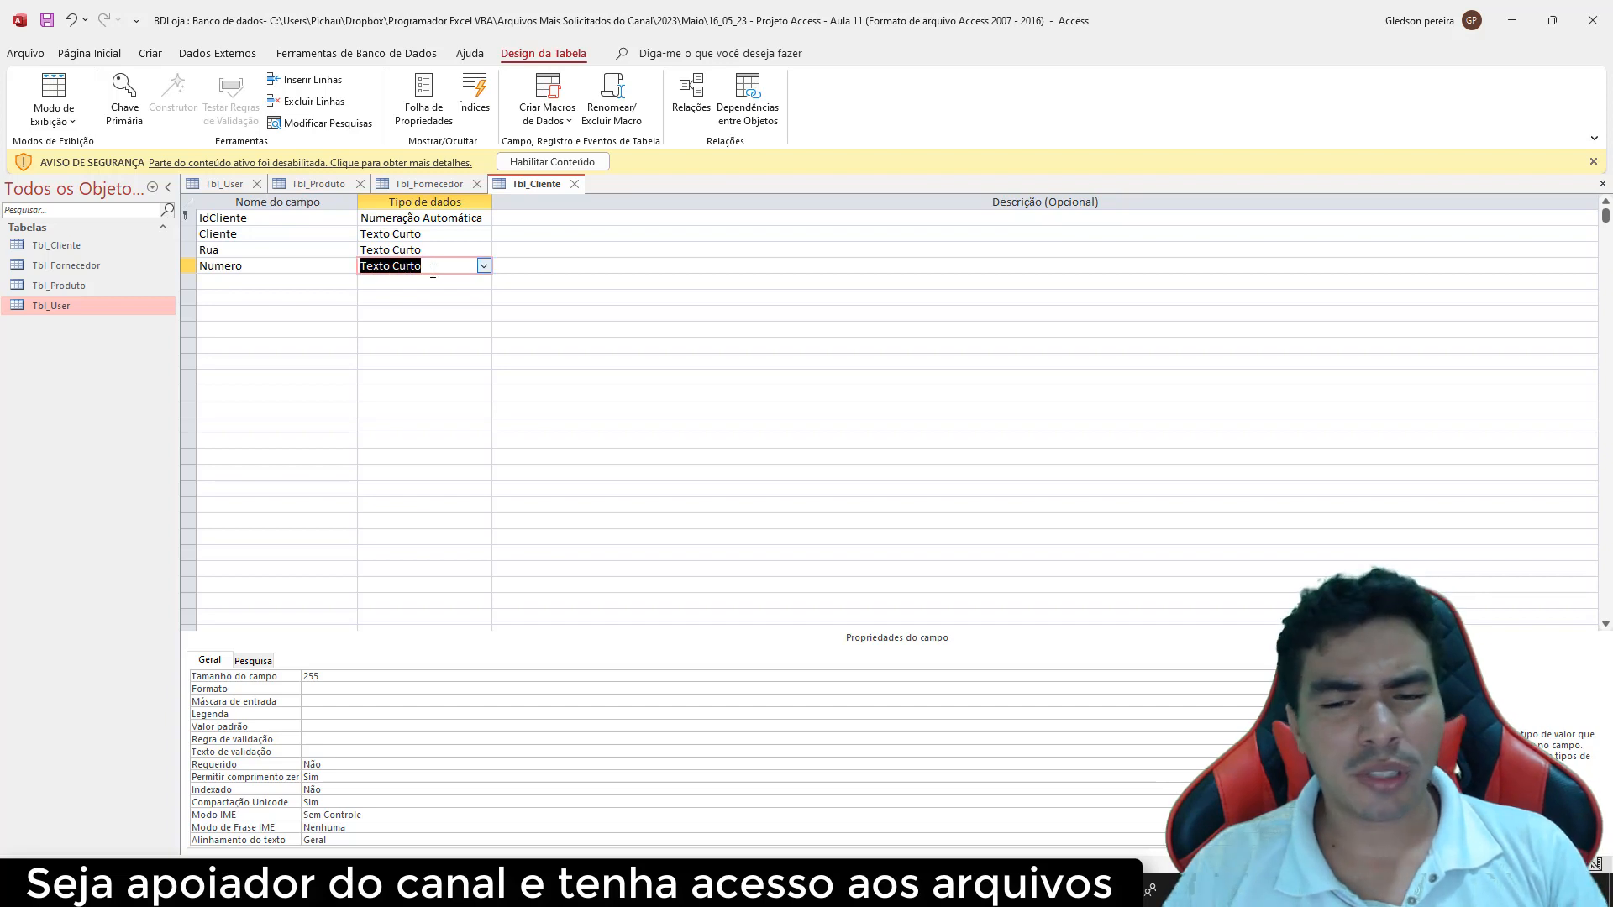
left_click(268, 283)
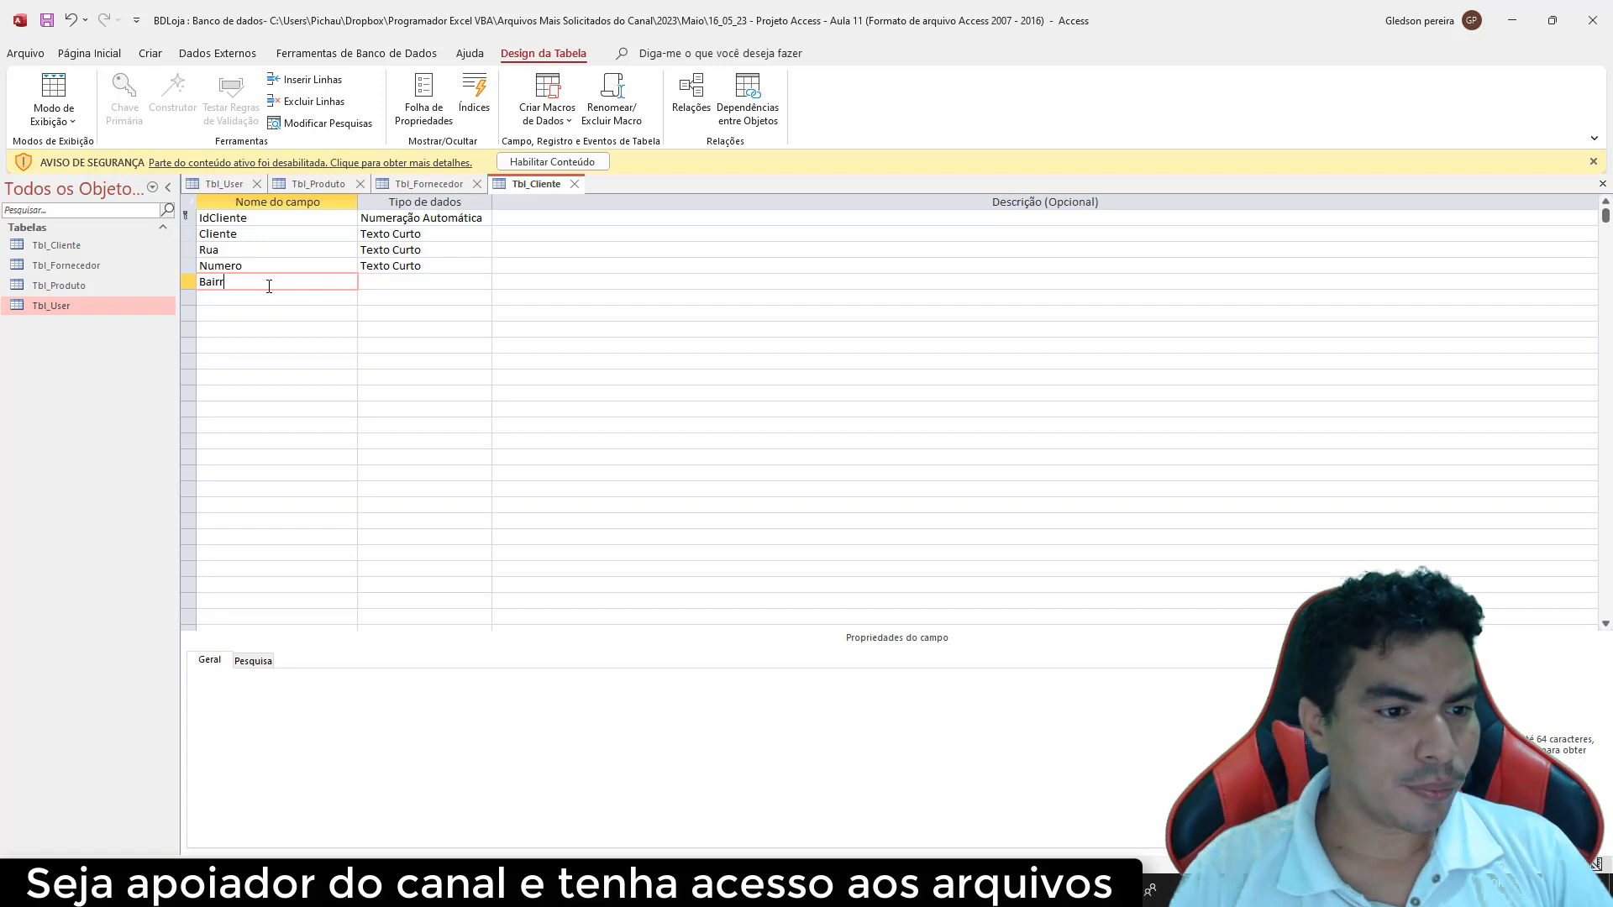
left_click(258, 295)
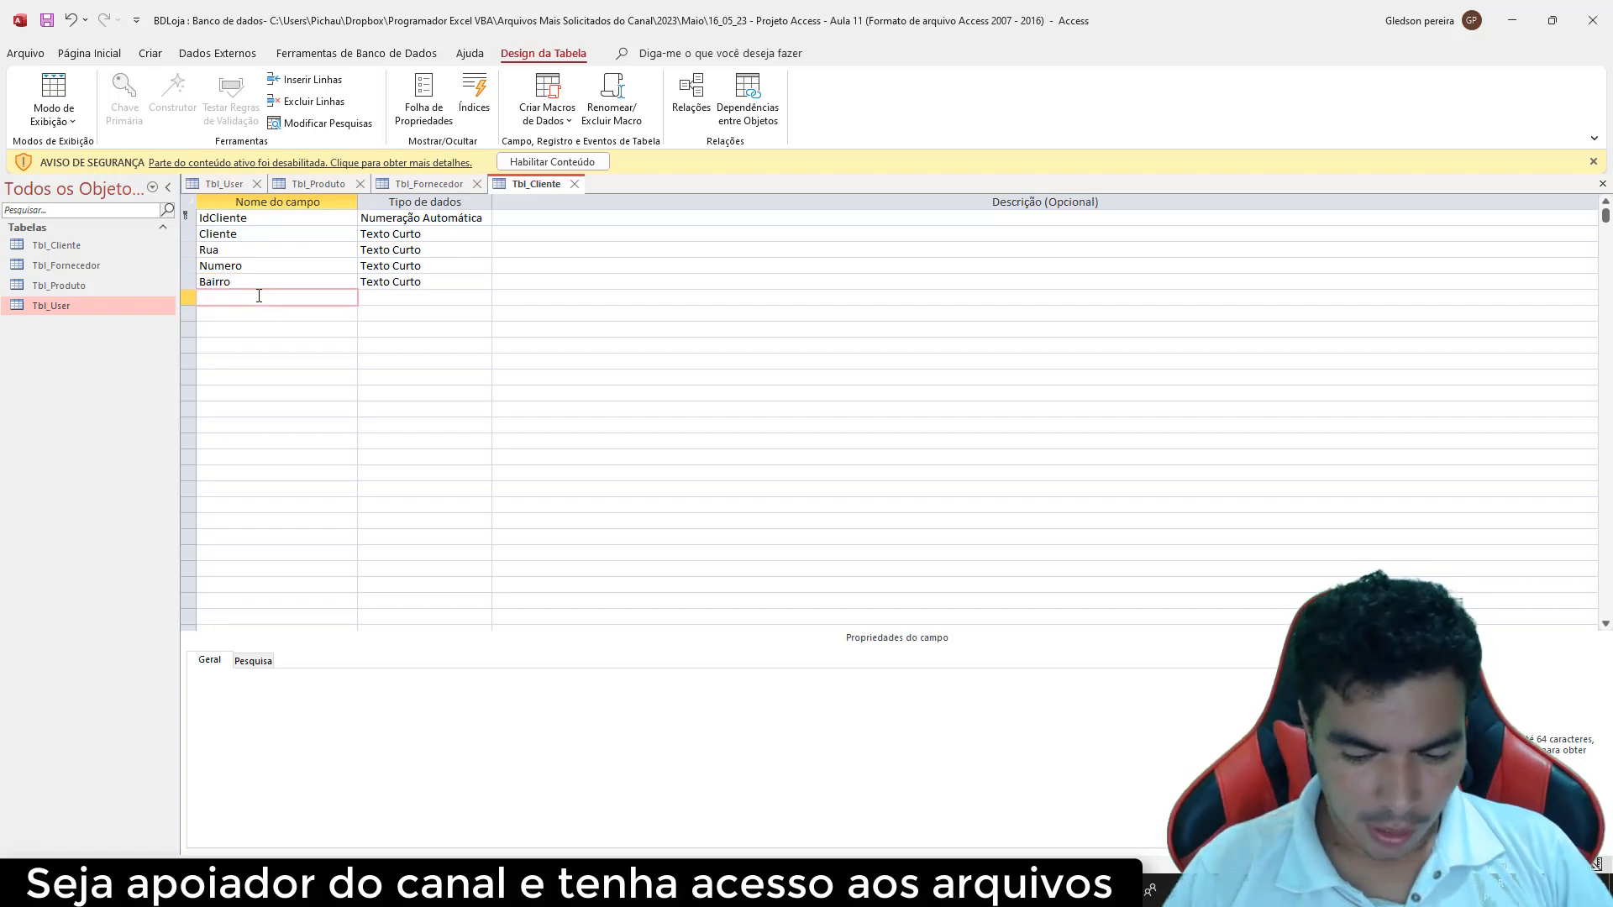
left_click(245, 319)
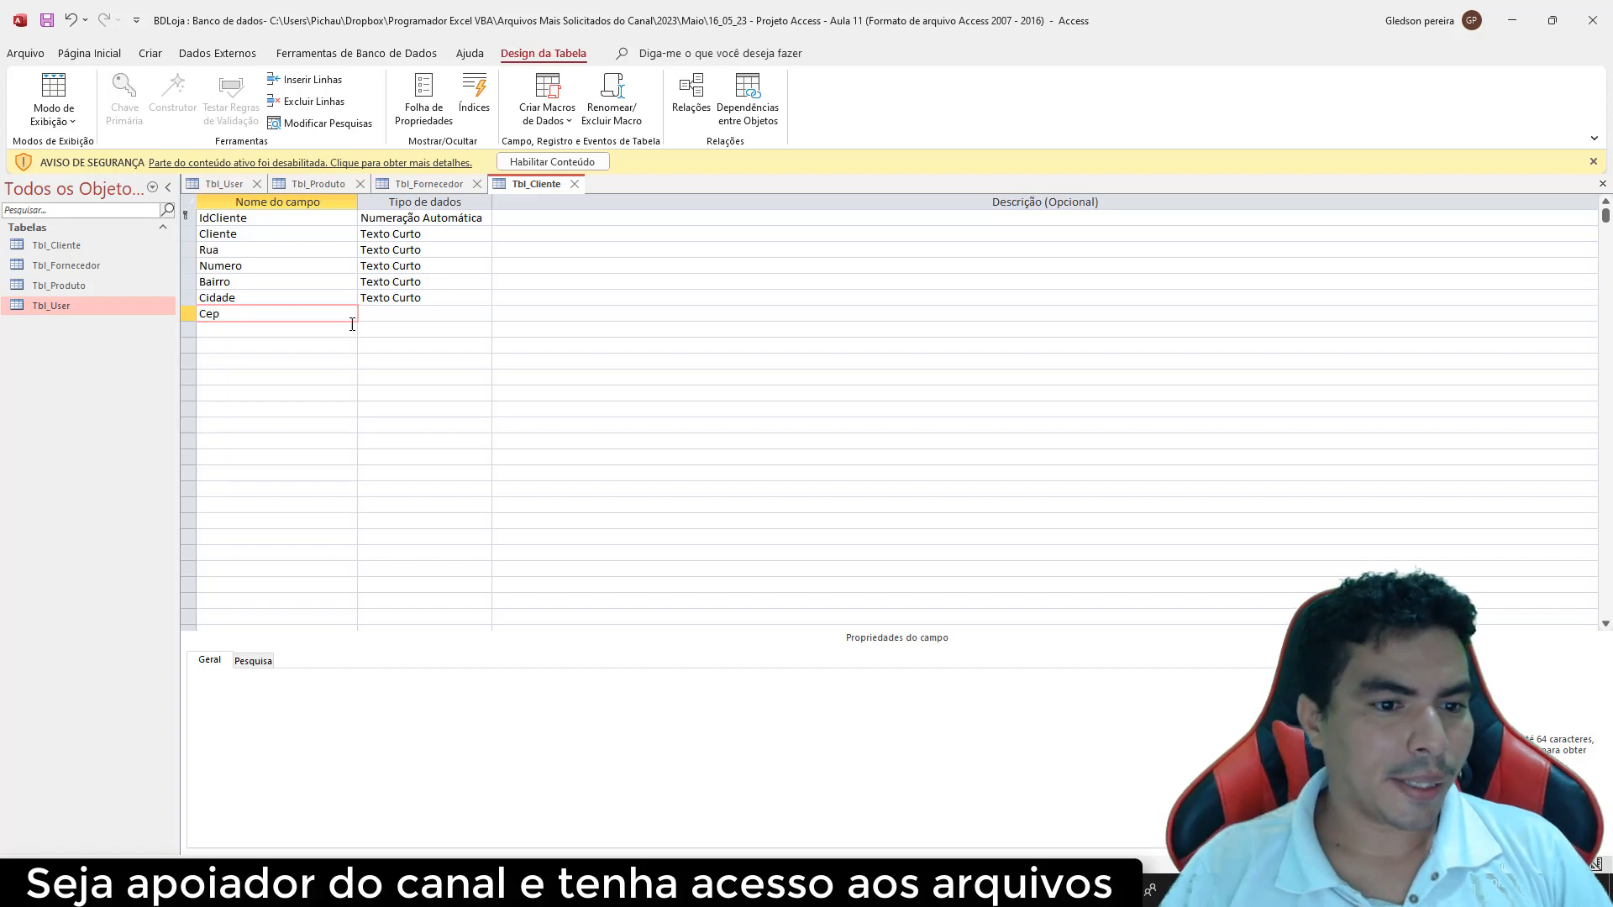
left_click(394, 316)
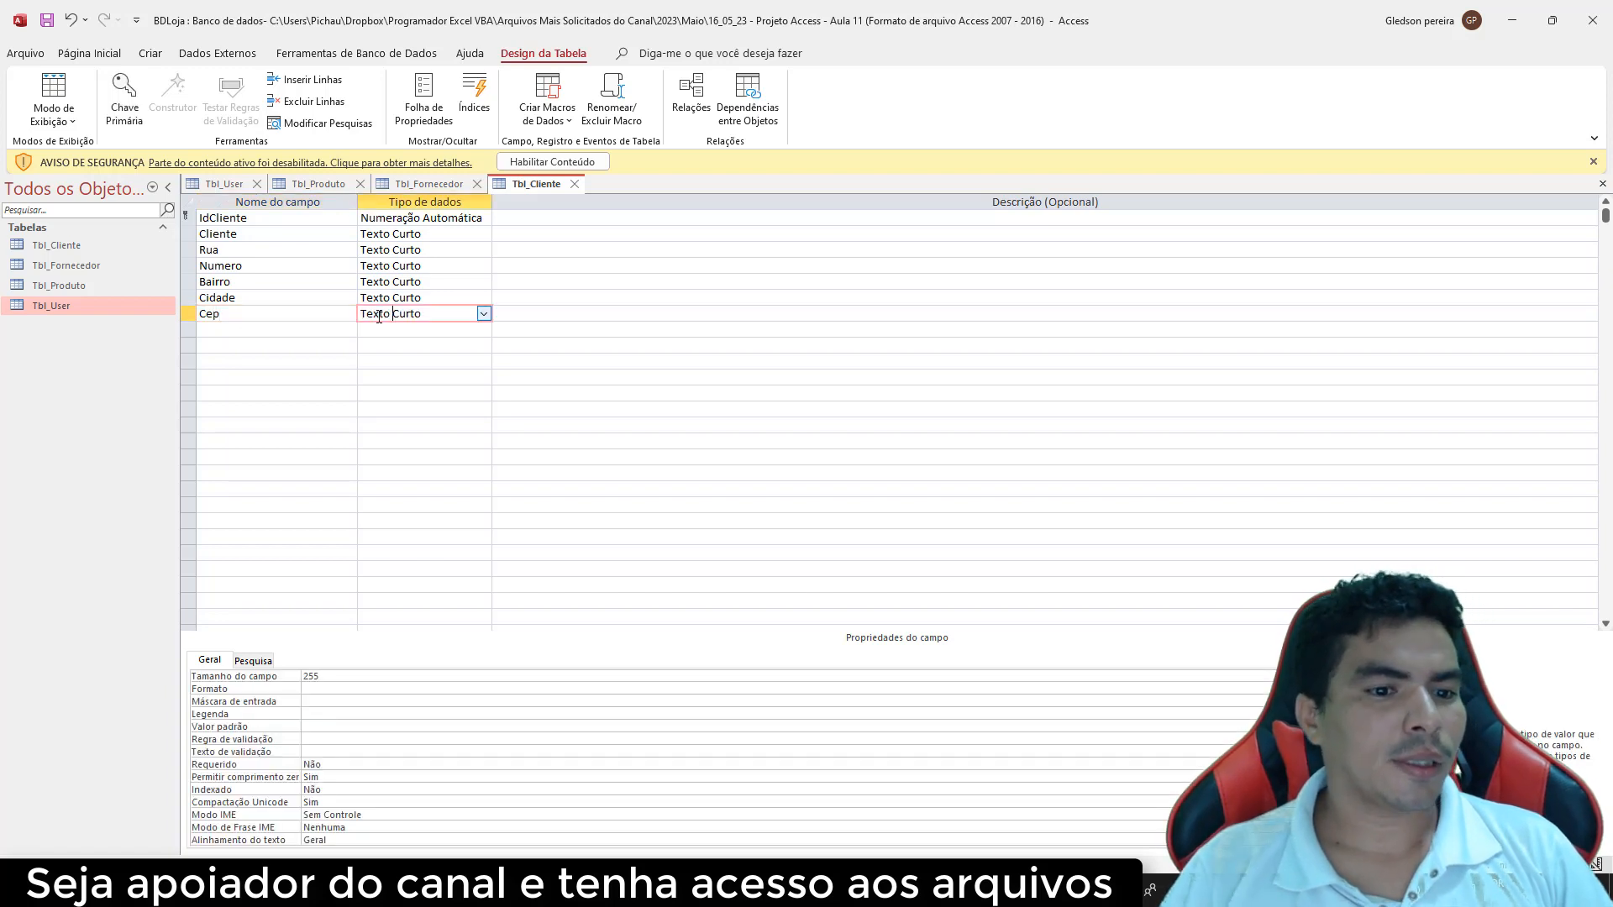
left_click(485, 314)
left_click(418, 363)
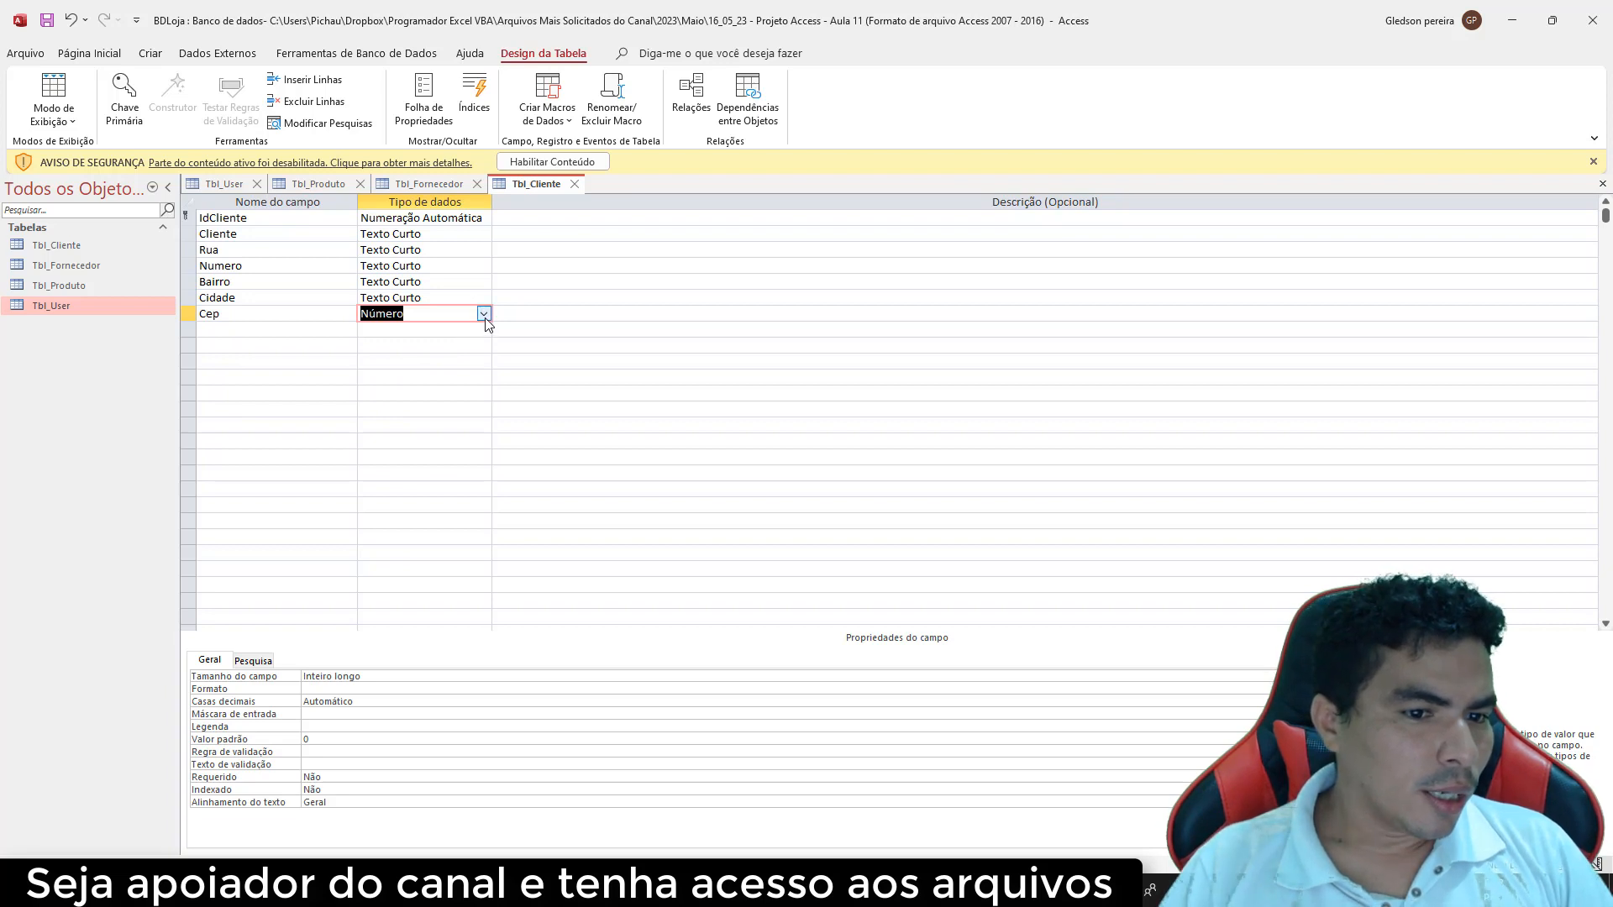
left_click(289, 316)
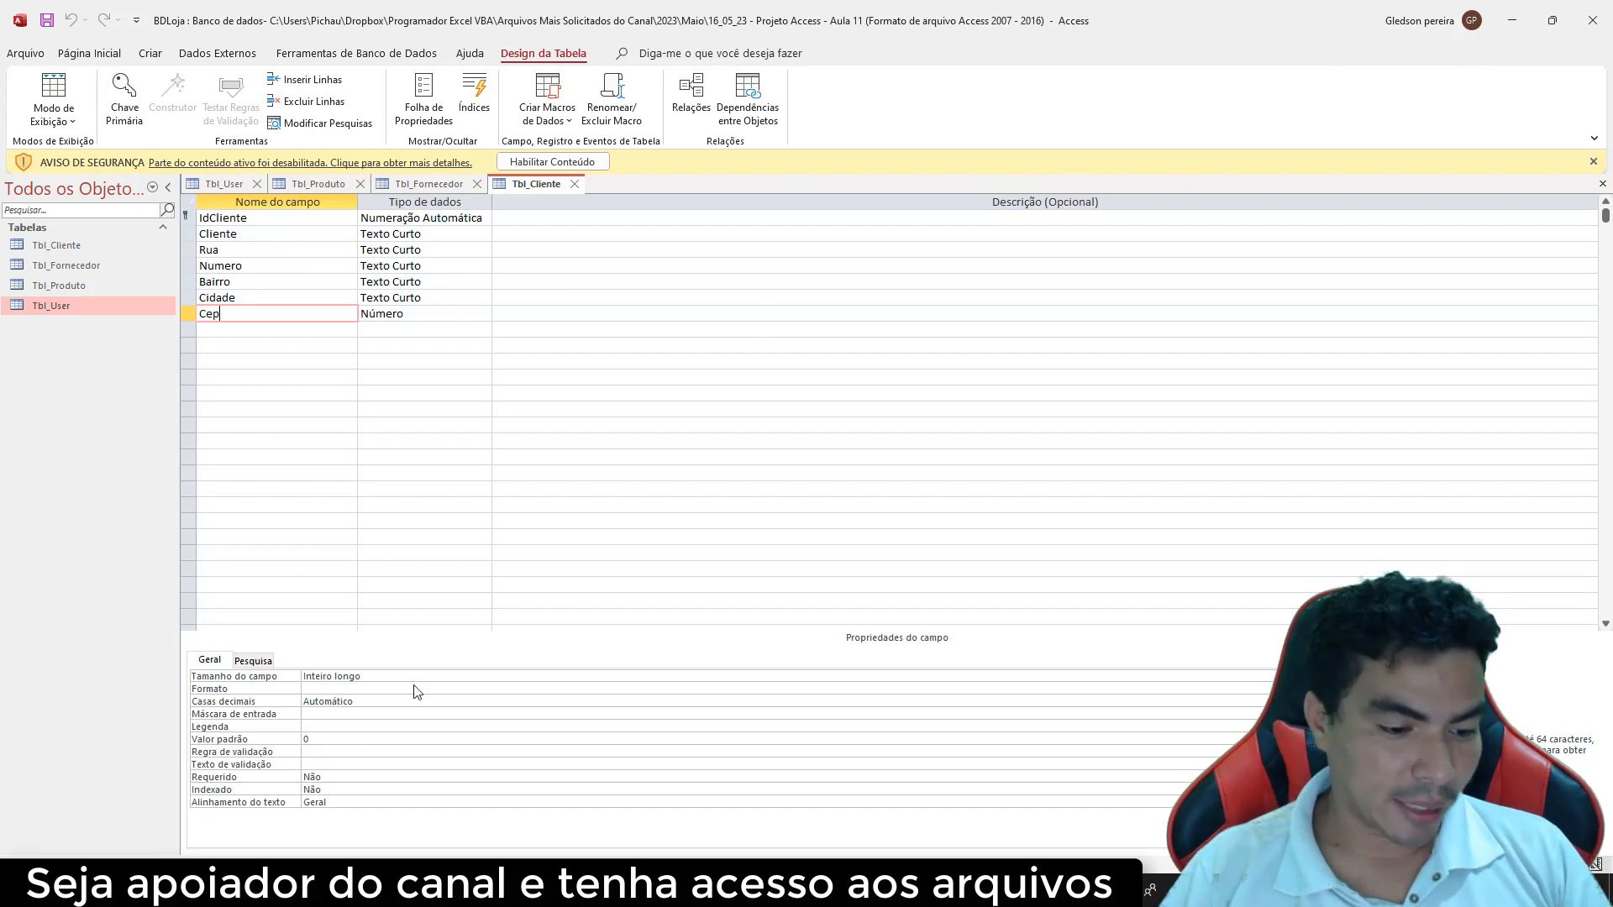
Move up from the Aula 11 folder to Maio, listing lesson folders Aula 01 through Aula 11
key("alt+Tab")
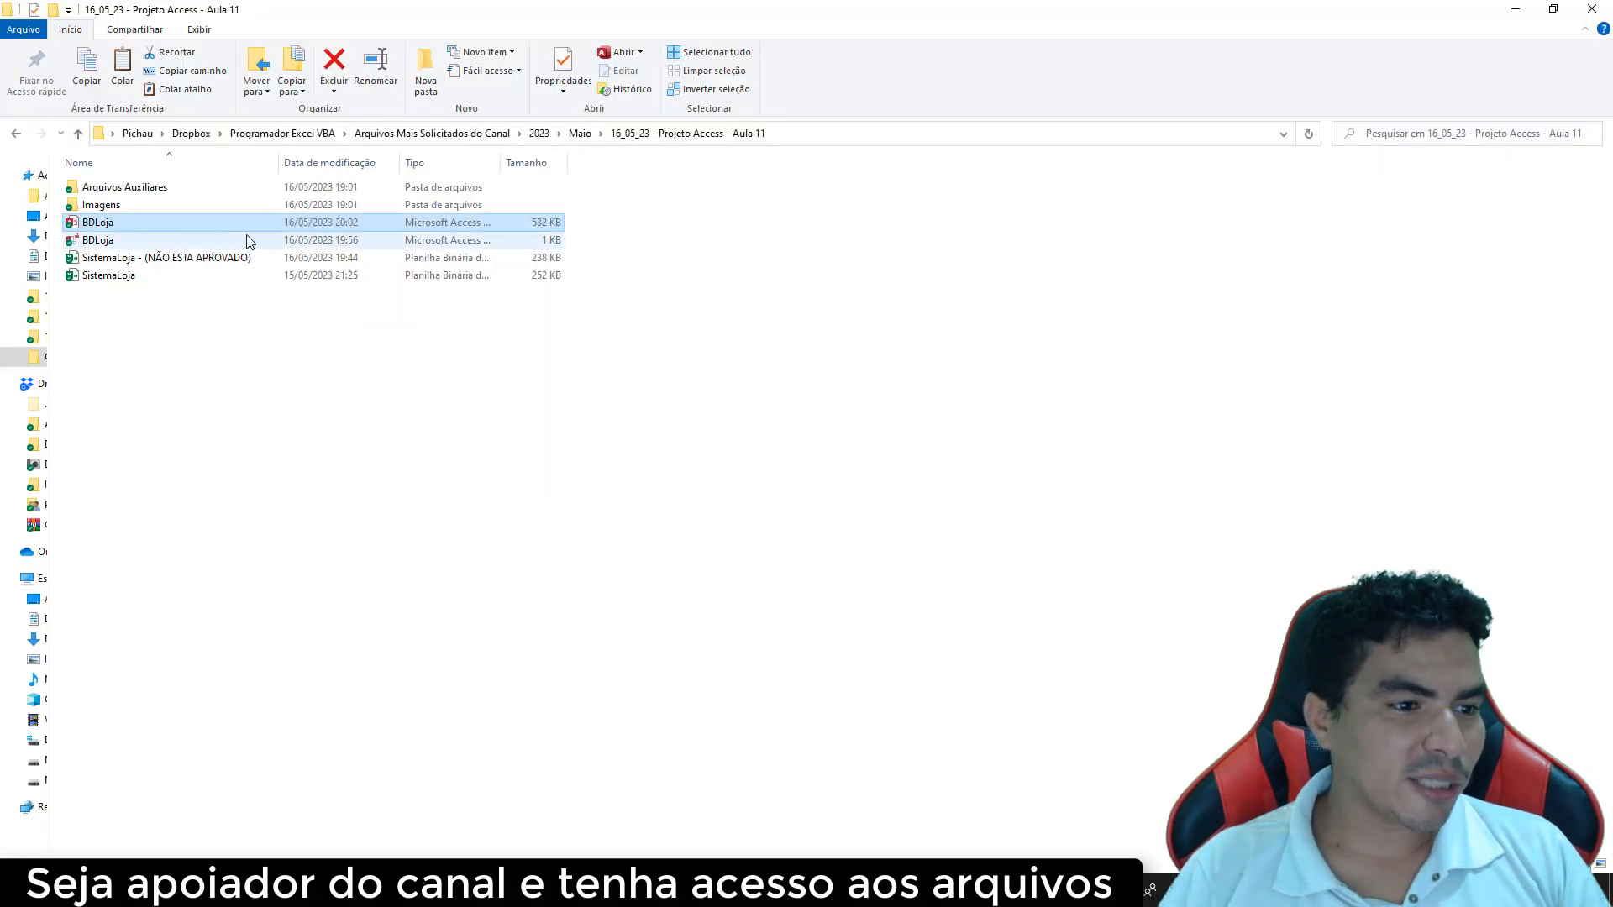
left_click(580, 133)
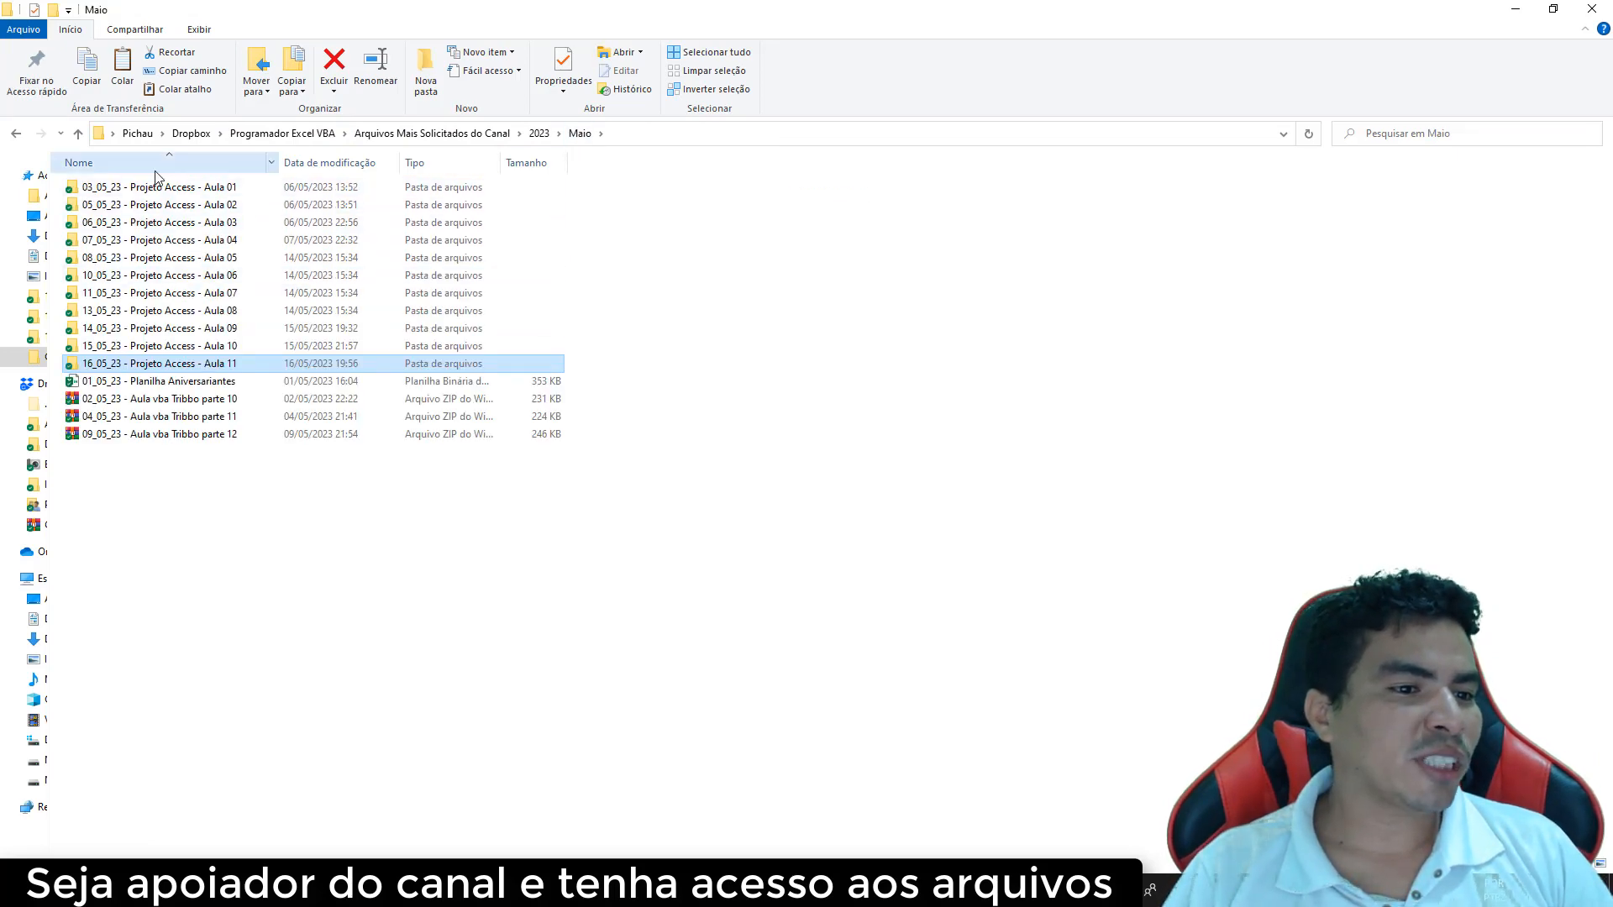
left_click_drag(242, 187, 255, 178)
left_click_drag(403, 187, 471, 155)
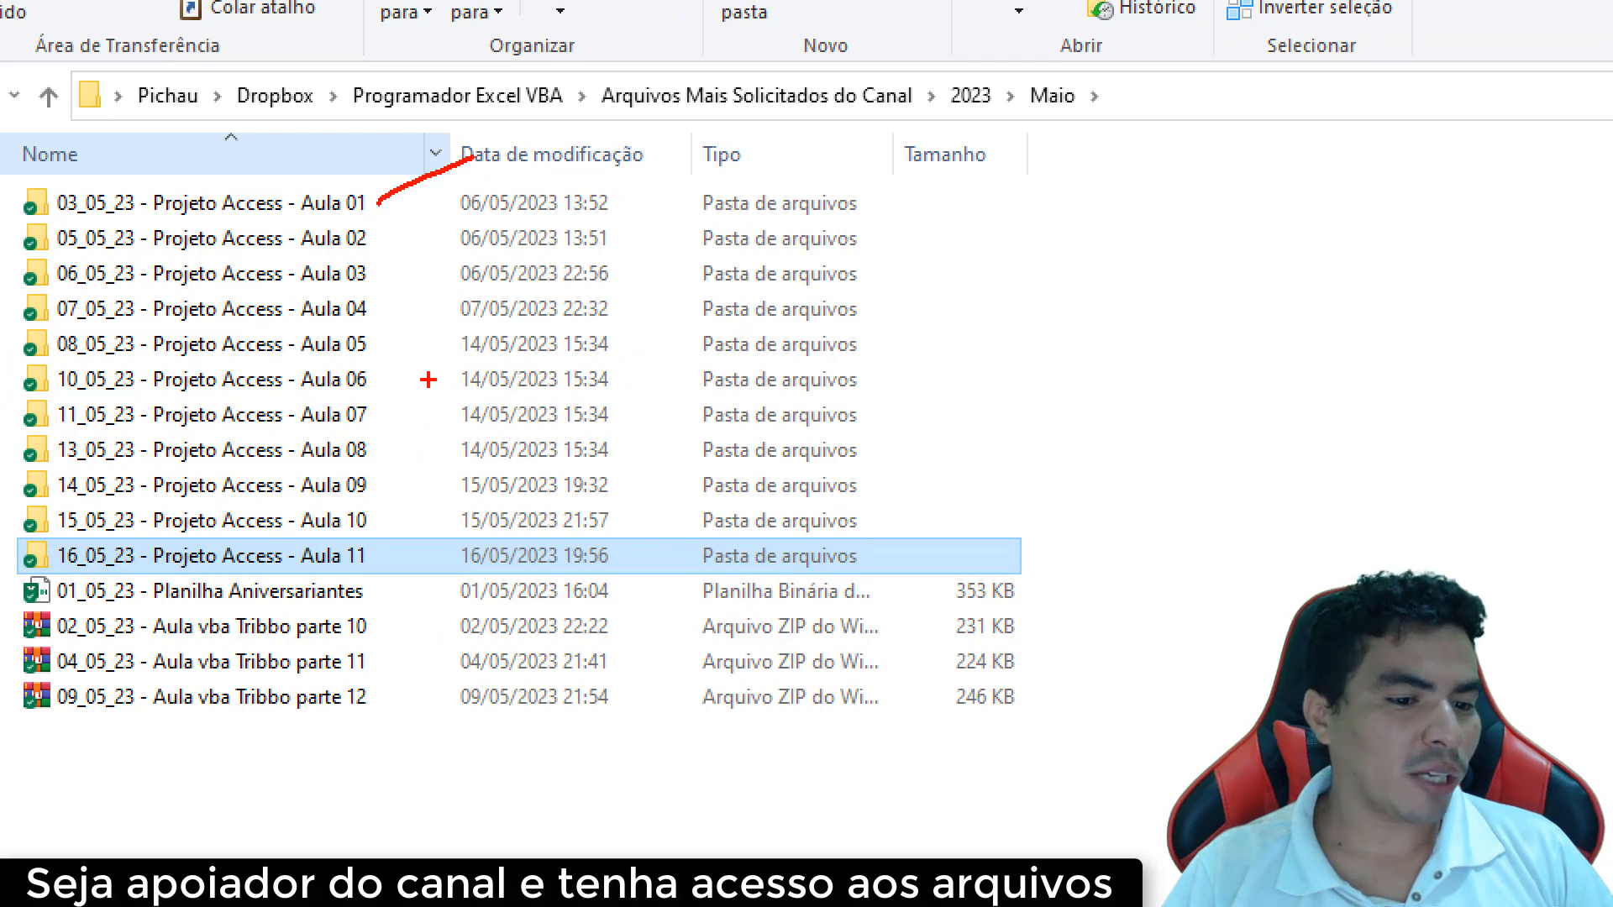
left_click_drag(394, 553, 490, 506)
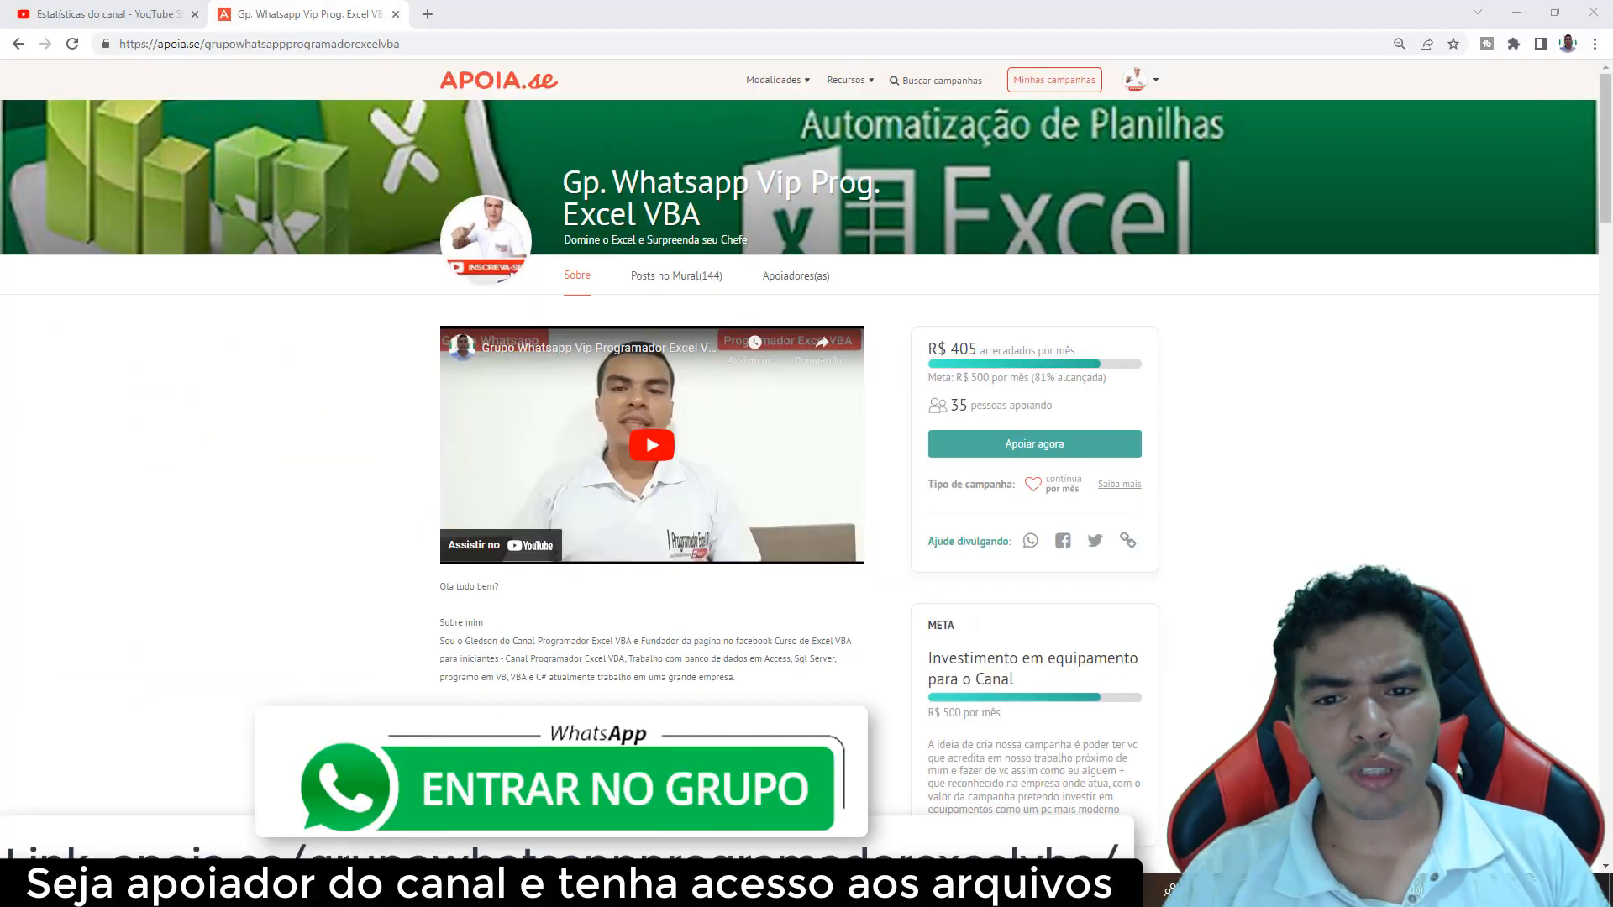
Show the Apoiadores(as) supporters list of the Gp. Whatsapp Vip Prog. Excel VBA campaign
scroll(807, 454, "down", 1)
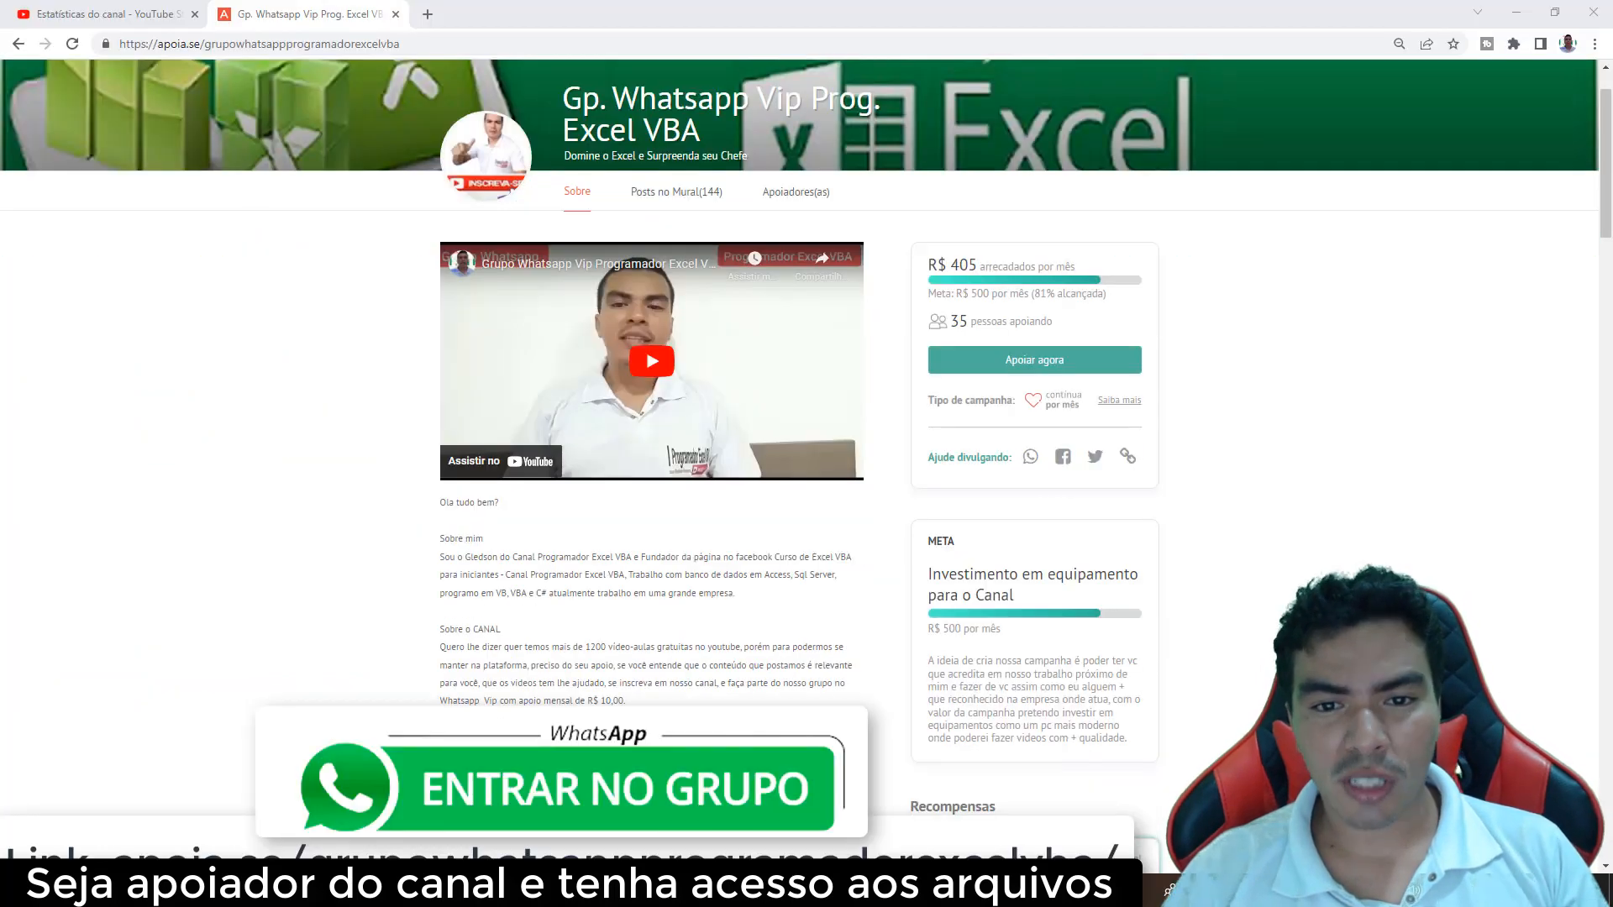
scroll(806, 453, "down", 3)
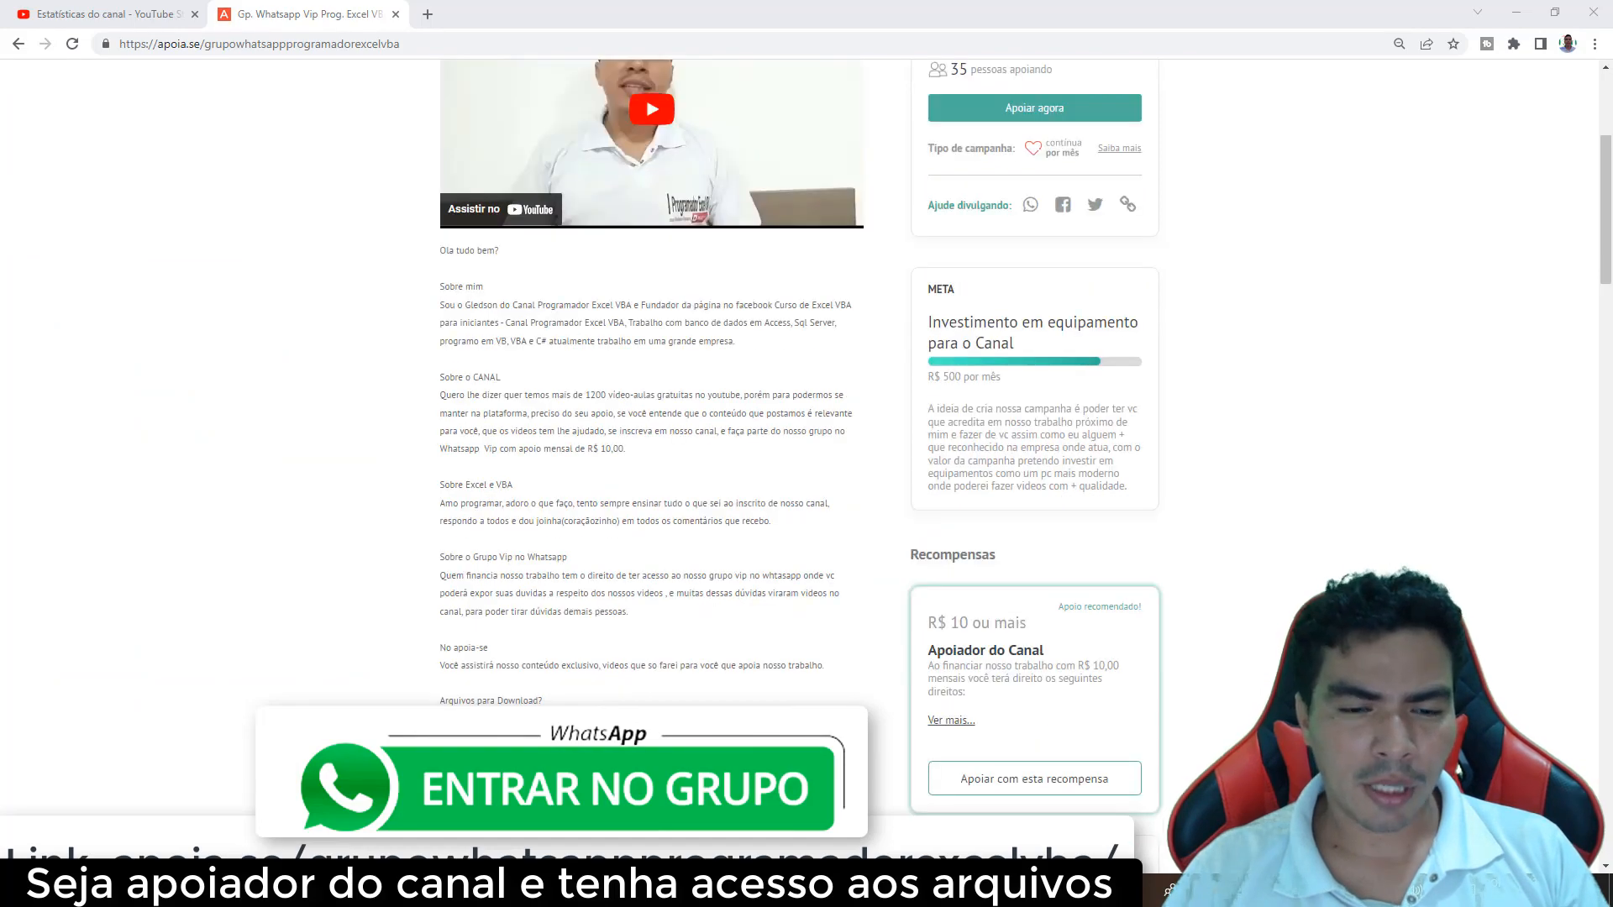
scroll(806, 454, "down", 2)
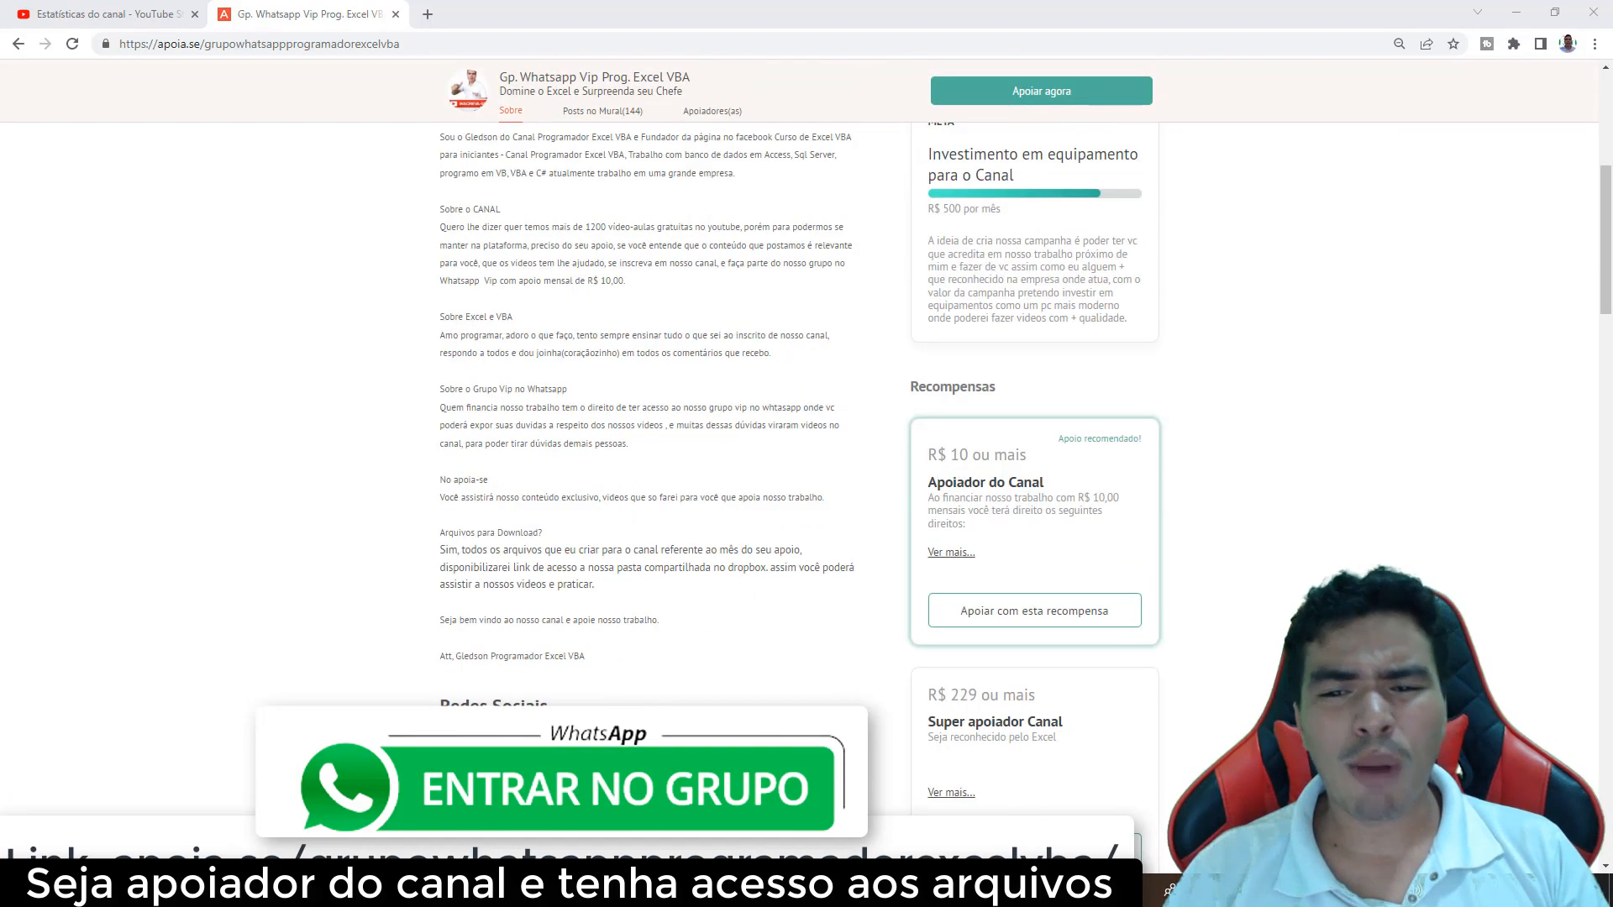
scroll(807, 453, "down", 2)
scroll(806, 454, "up", 2)
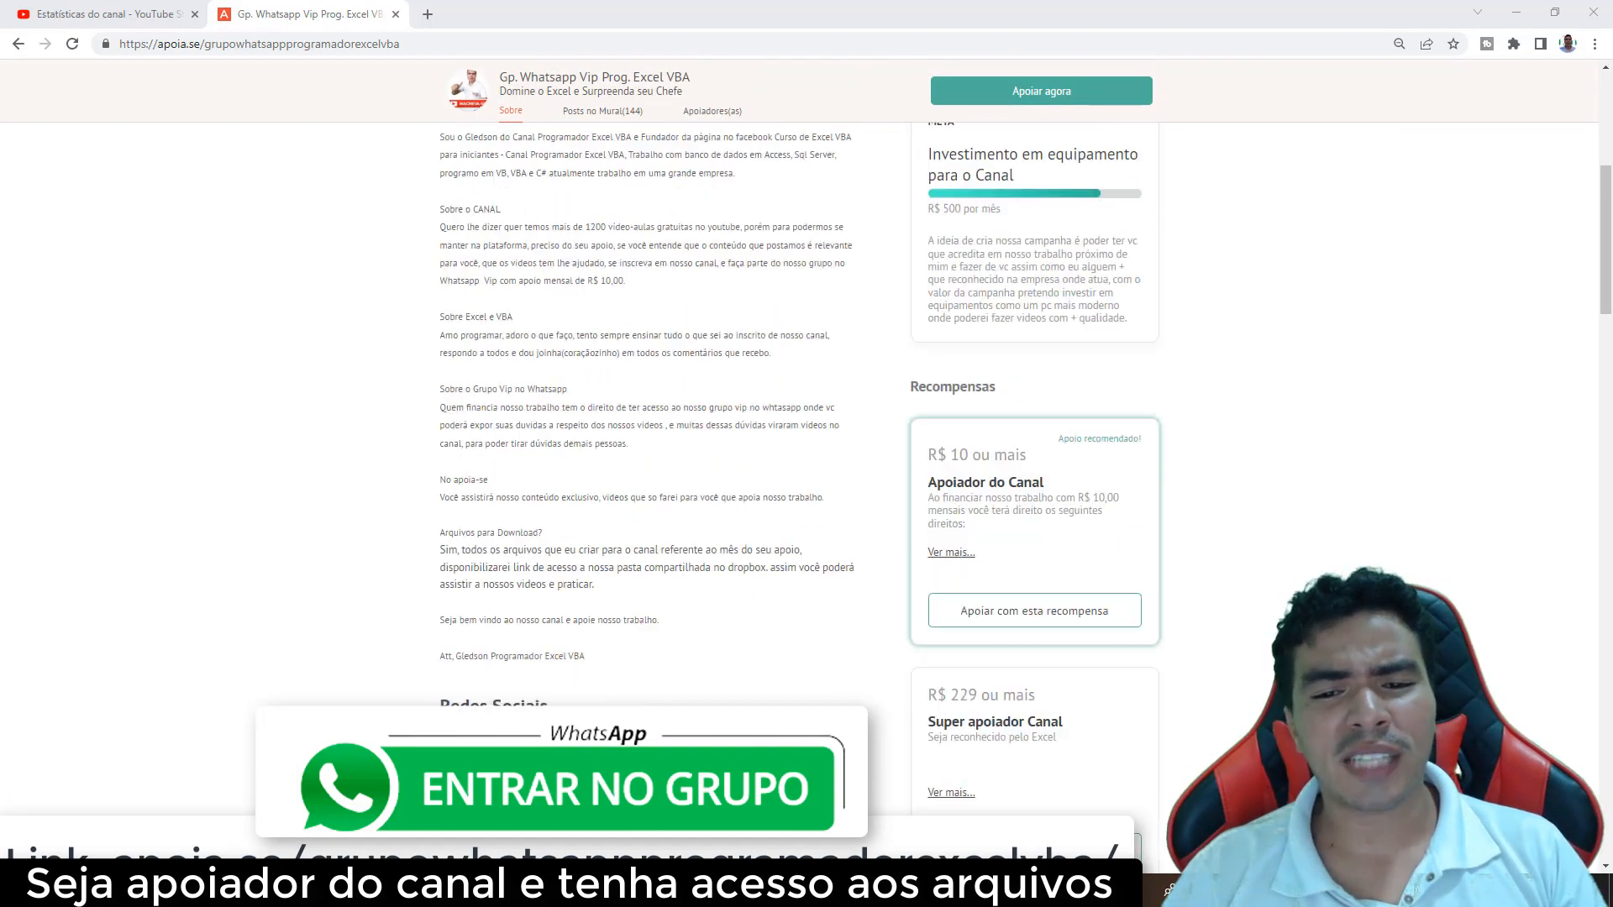
scroll(1249, 563, "up", 4)
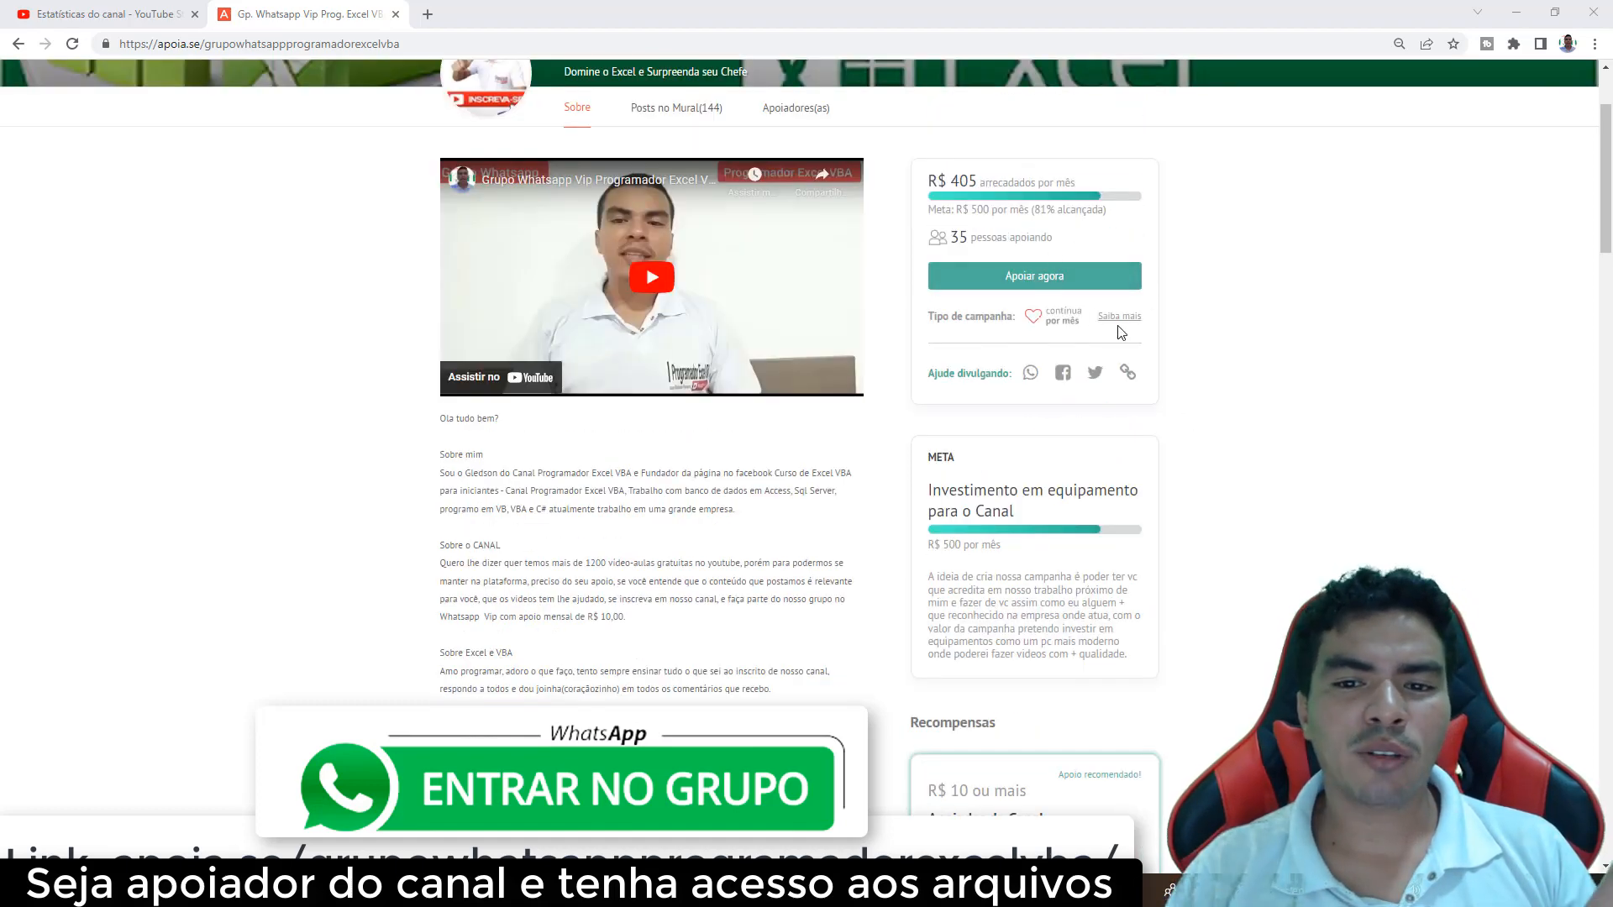
scroll(1118, 331, "up", 1)
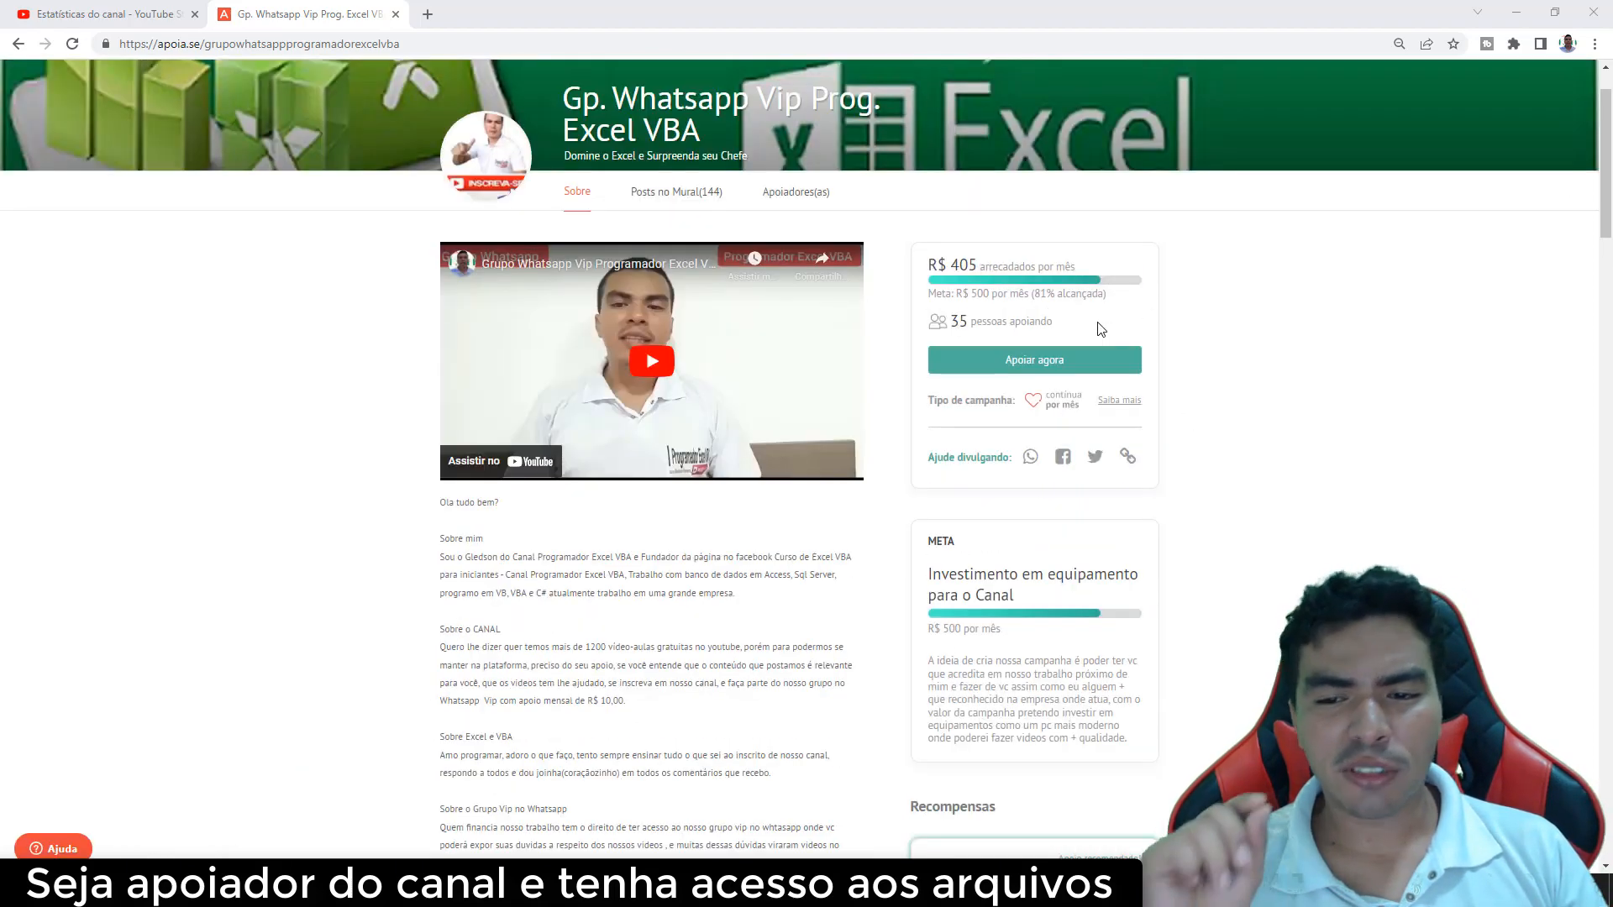
left_click(809, 199)
Page forward through the supporters list to supporters from 2020–2021
scroll(810, 205, "down", 1)
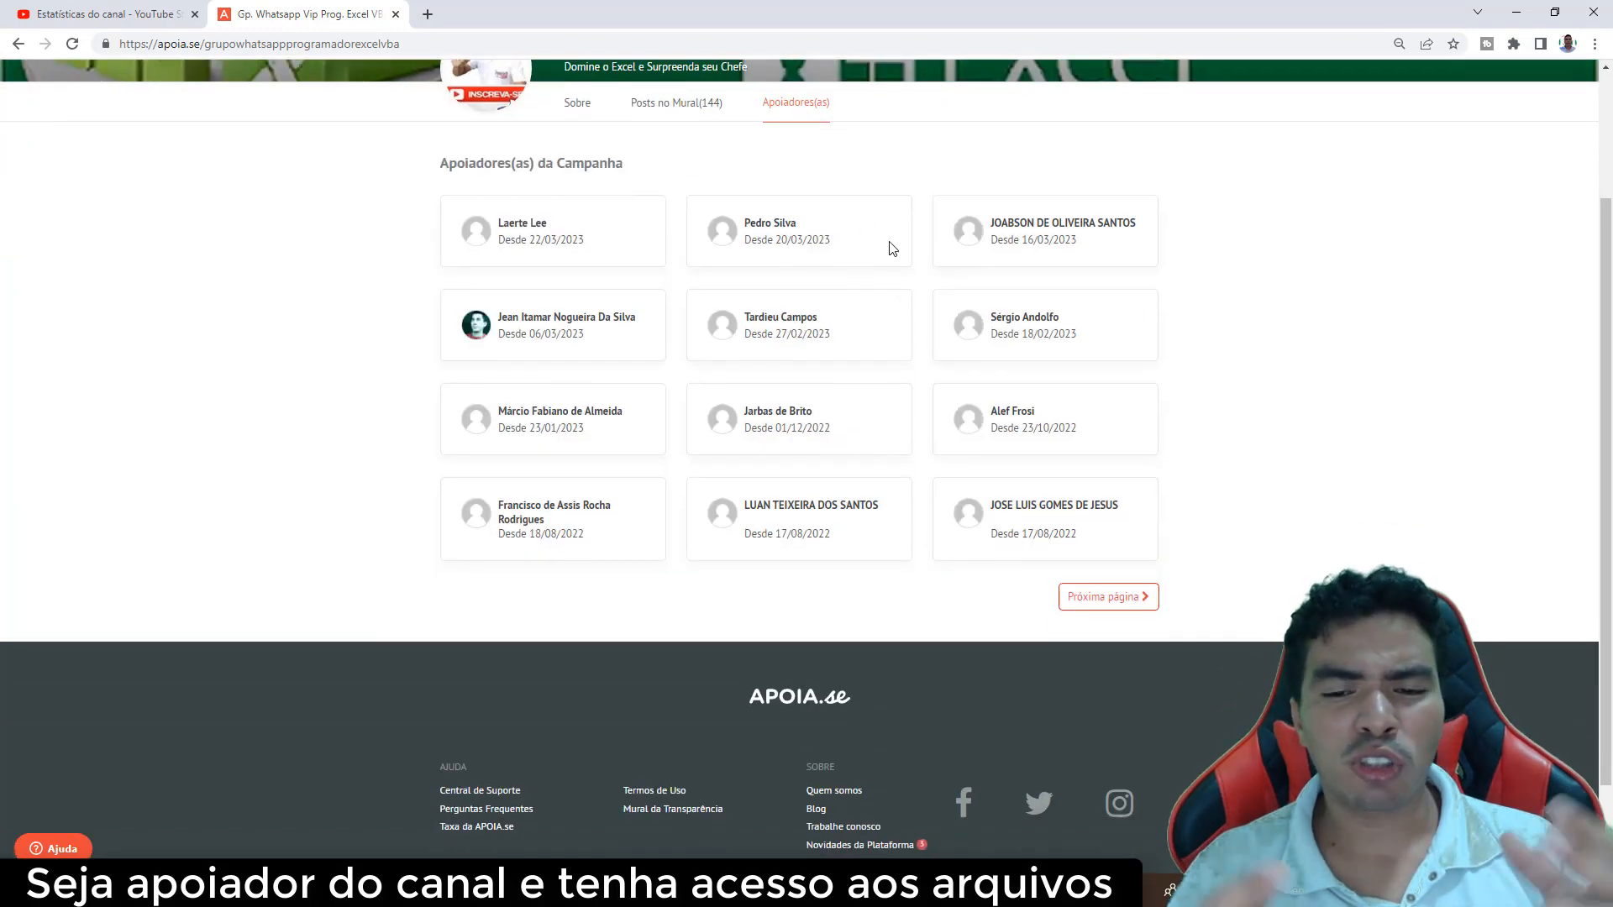
left_click(1115, 609)
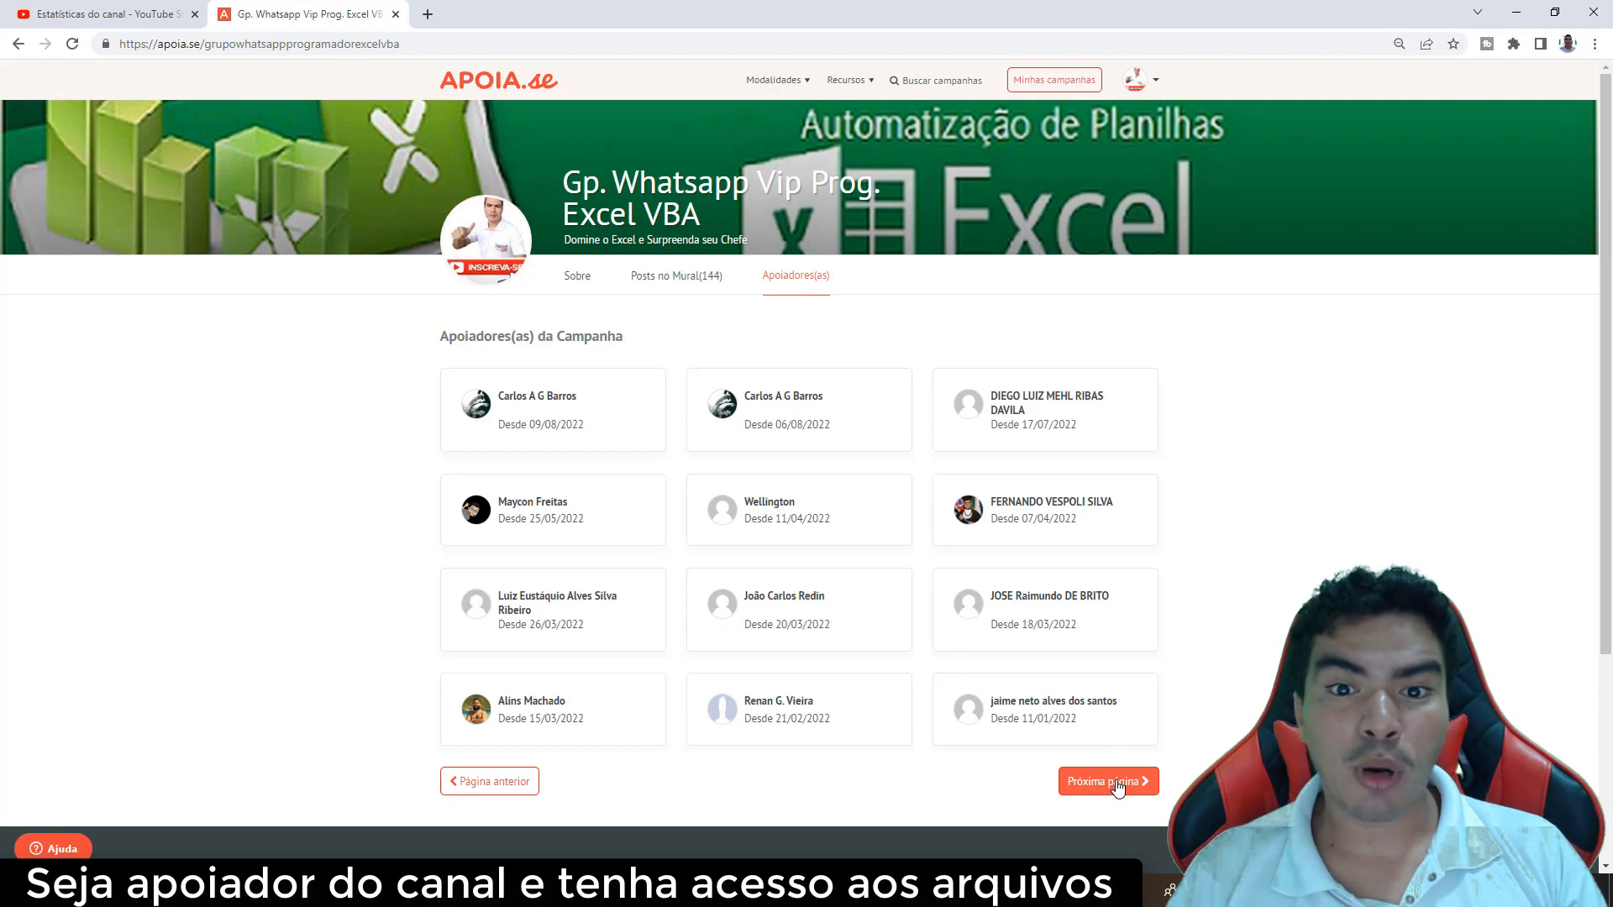
left_click(1117, 788)
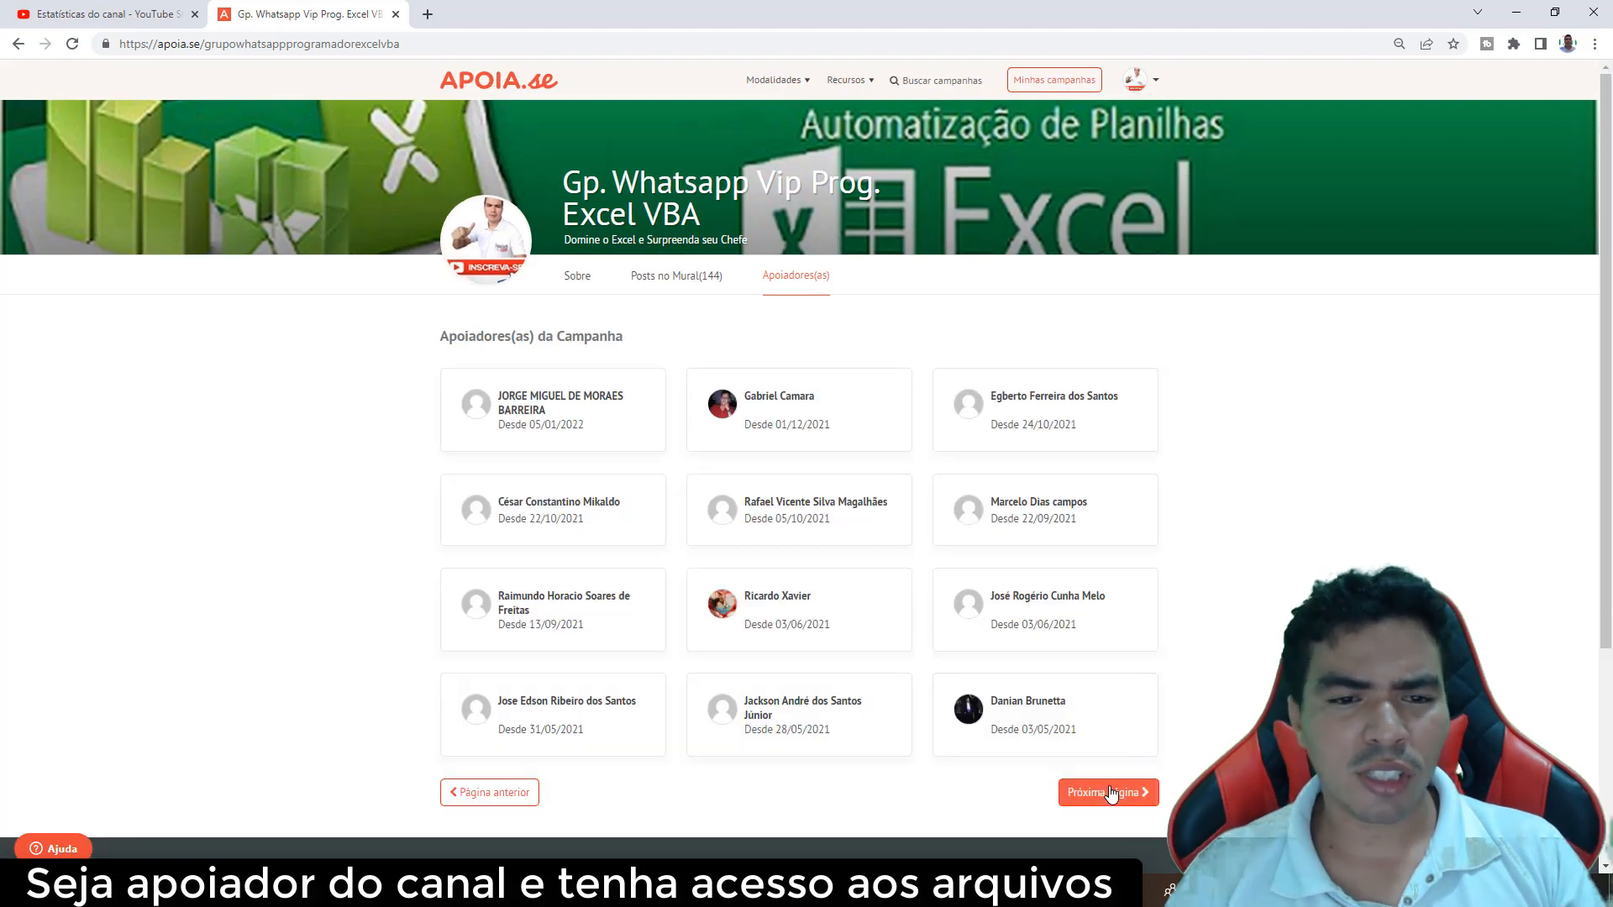
left_click(1110, 792)
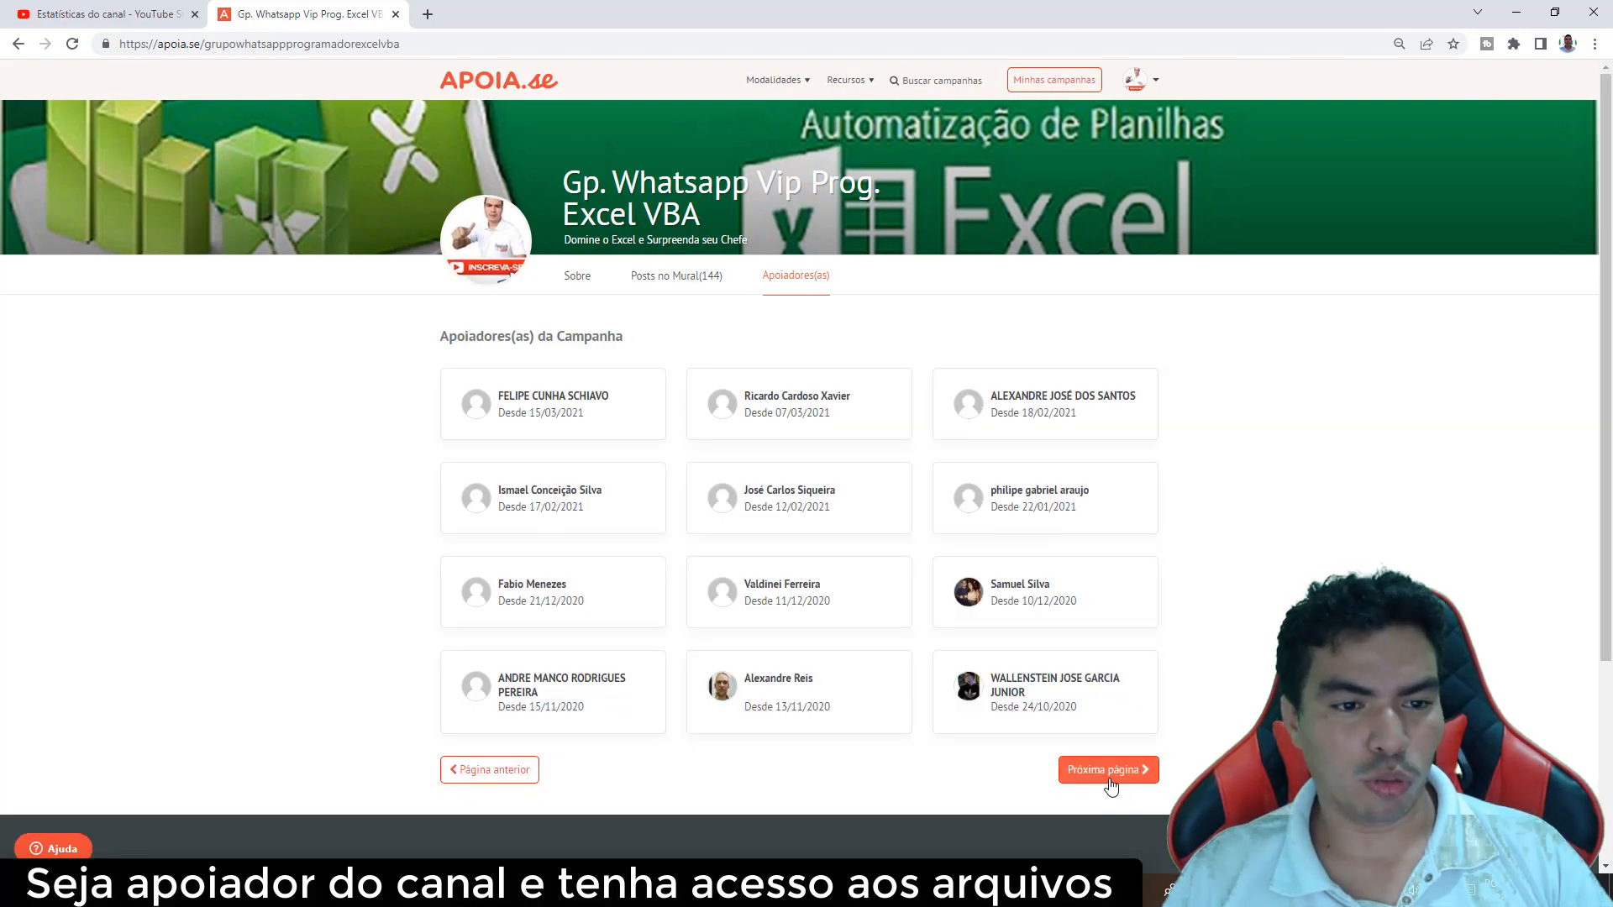
left_click(1109, 784)
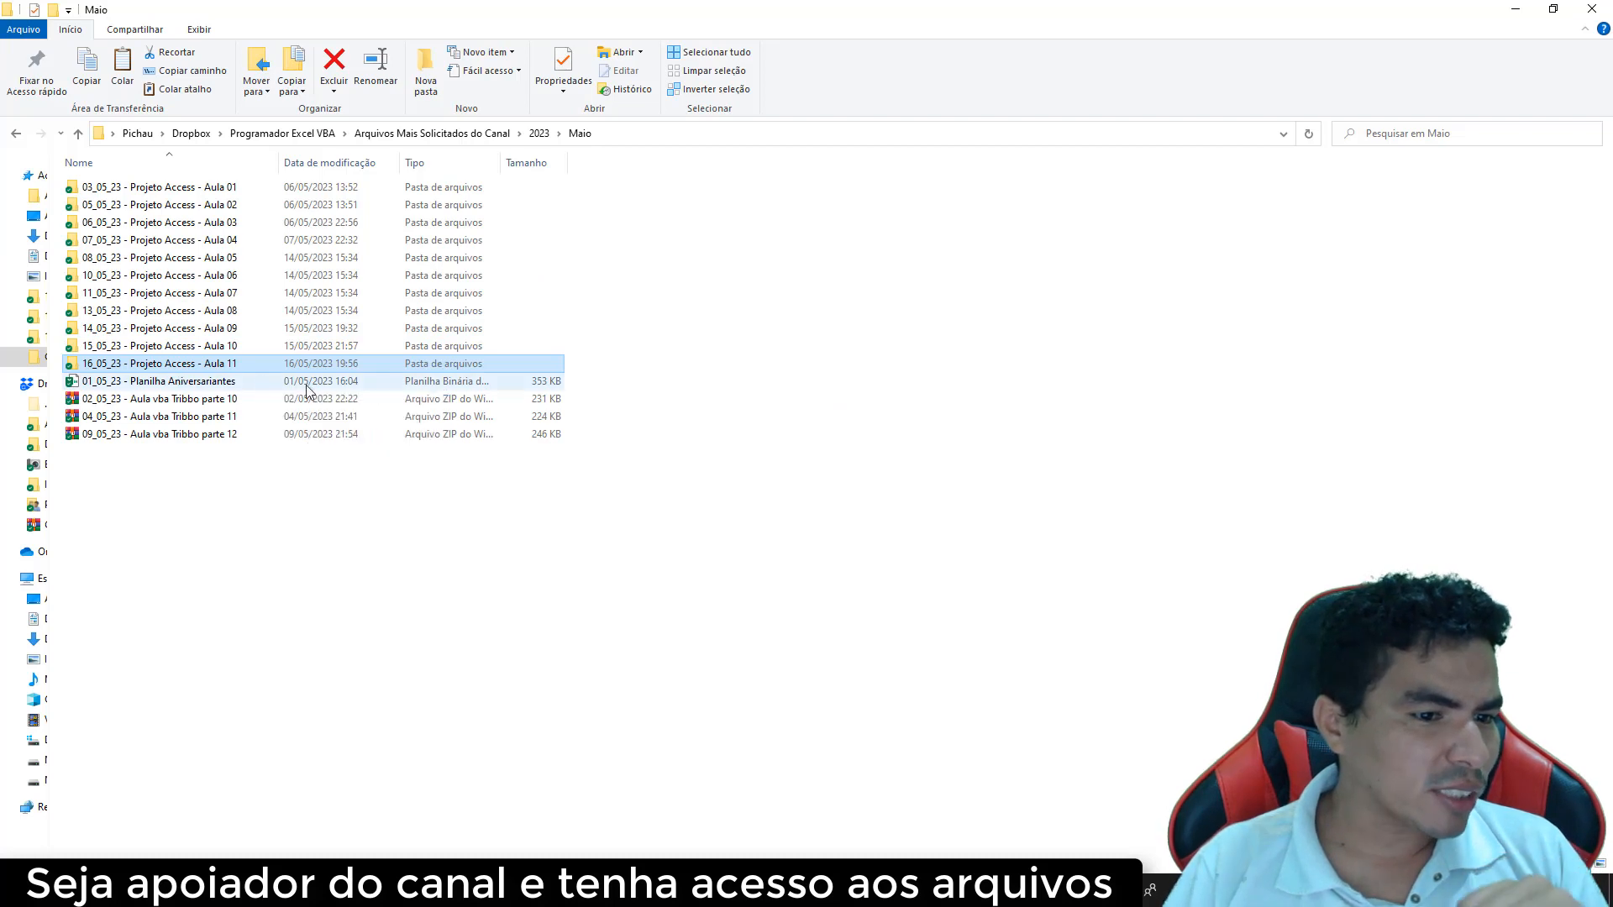
Open the 16_05_23 - Projeto Access - Aula 11 folder to show BDLoja and SistemaLoja
double_click(252, 364)
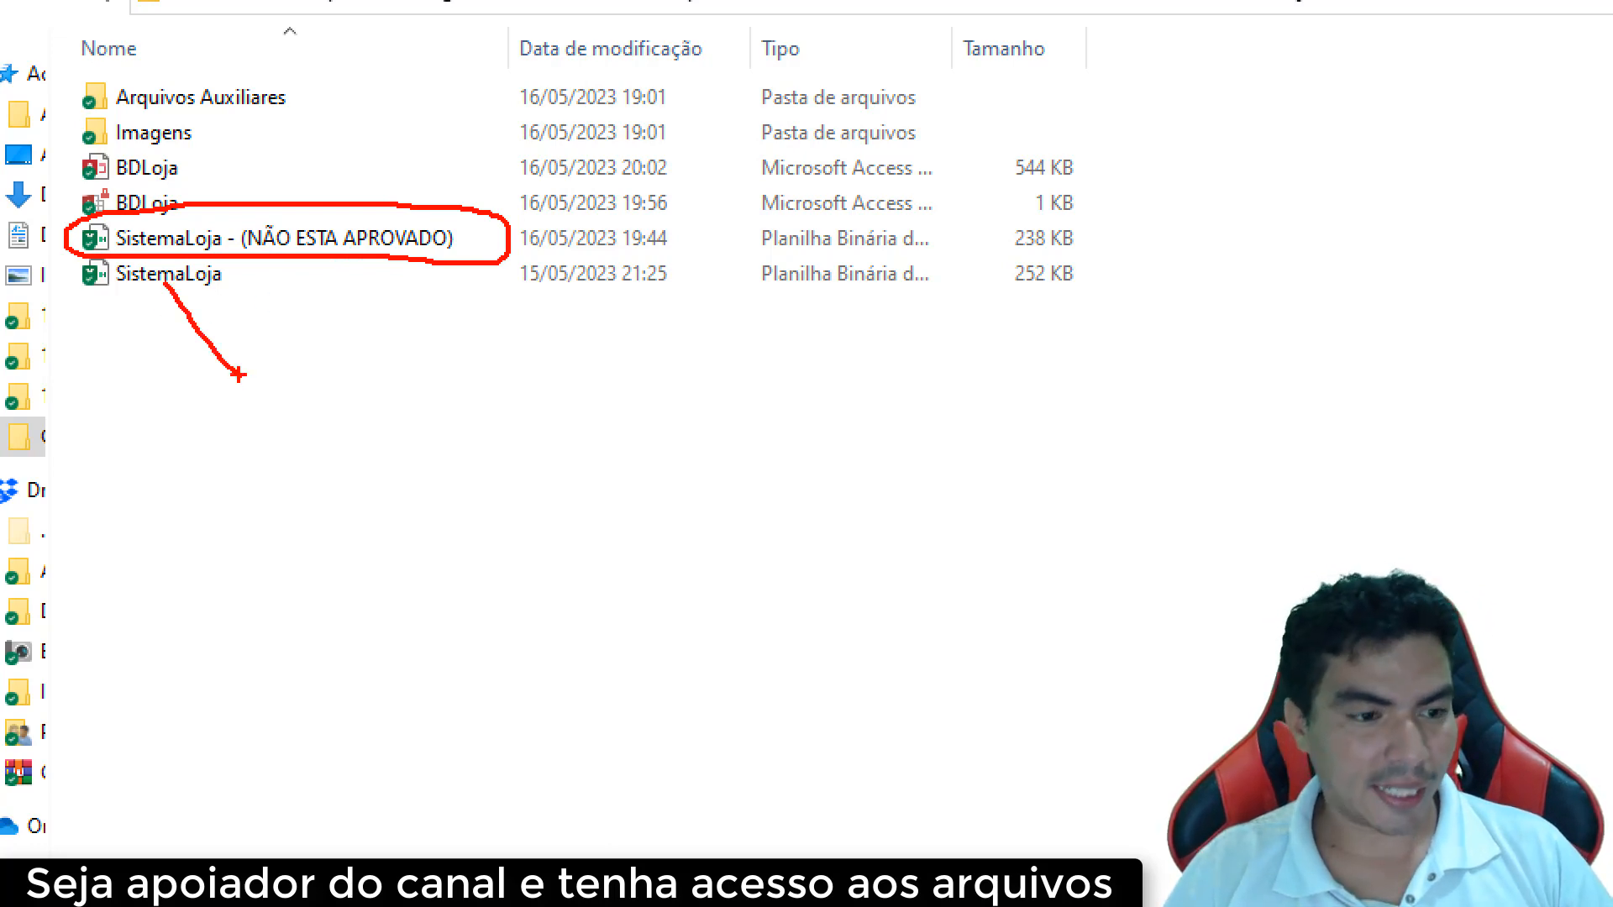
Open SistemaLoja, log in with the test username and password, acknowledge the message, then close the form
left_click(258, 278)
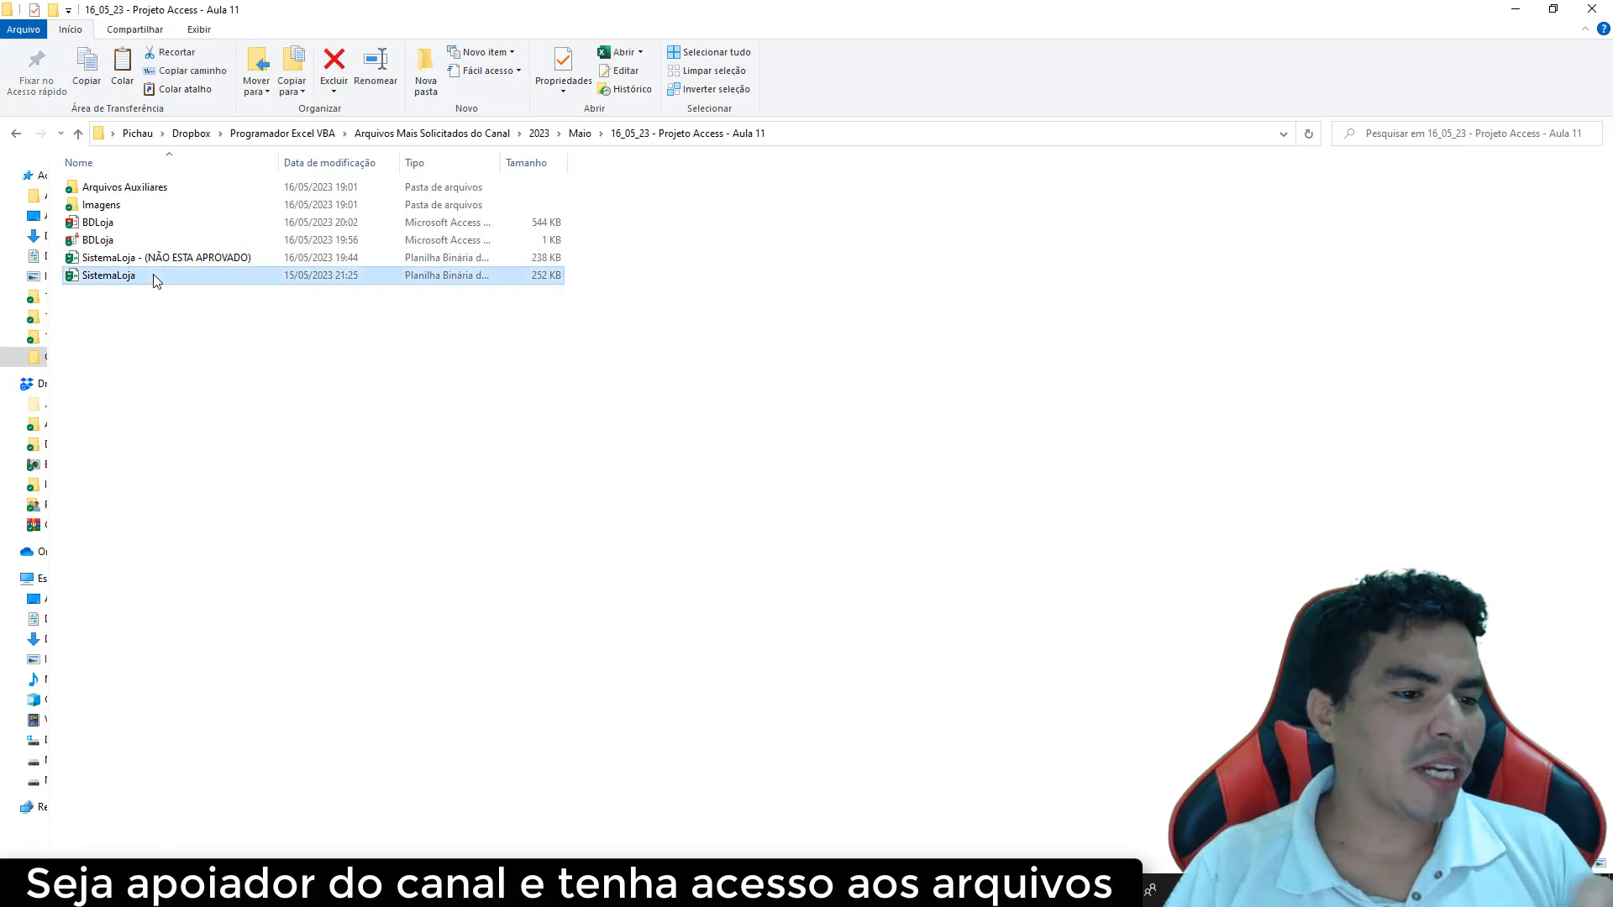
double_click(155, 280)
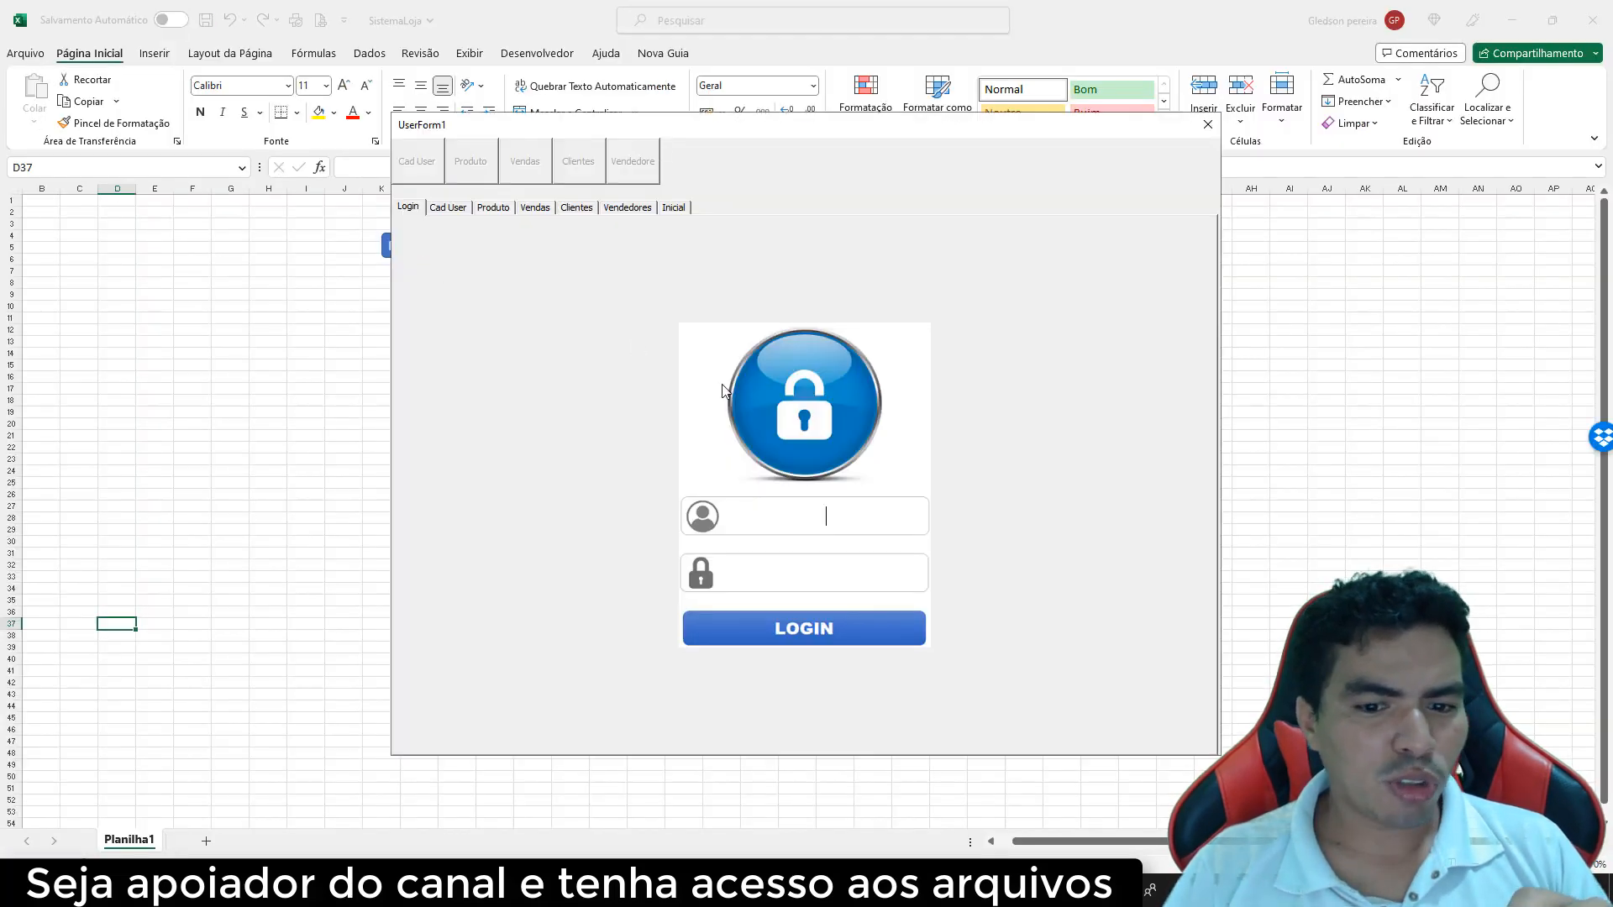
type("neo")
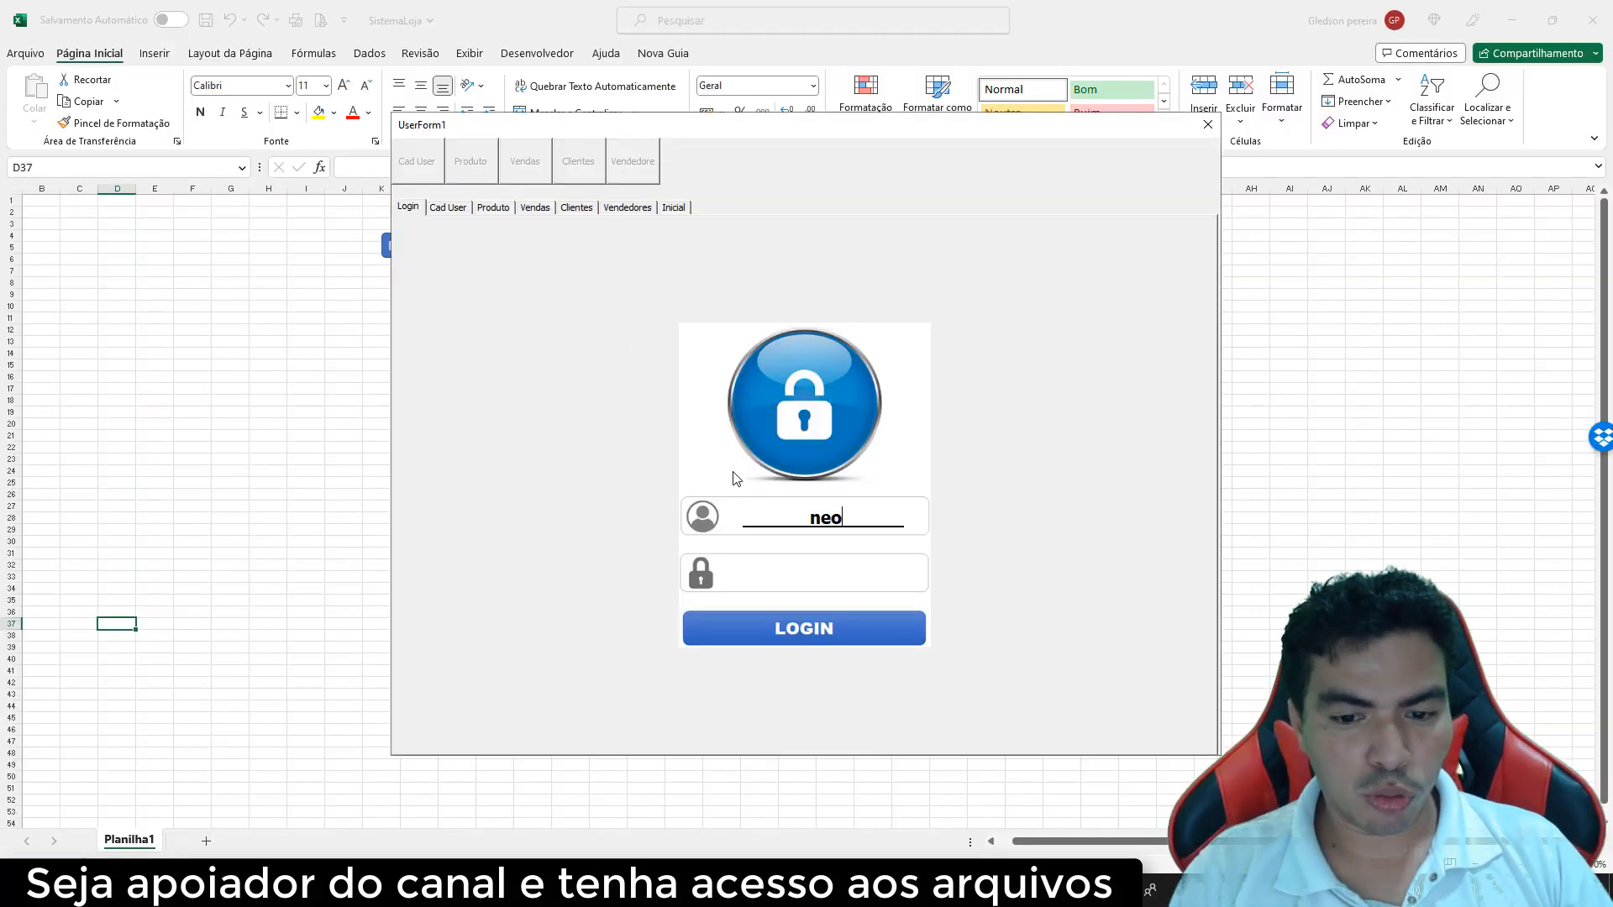
key("Tab")
type("123")
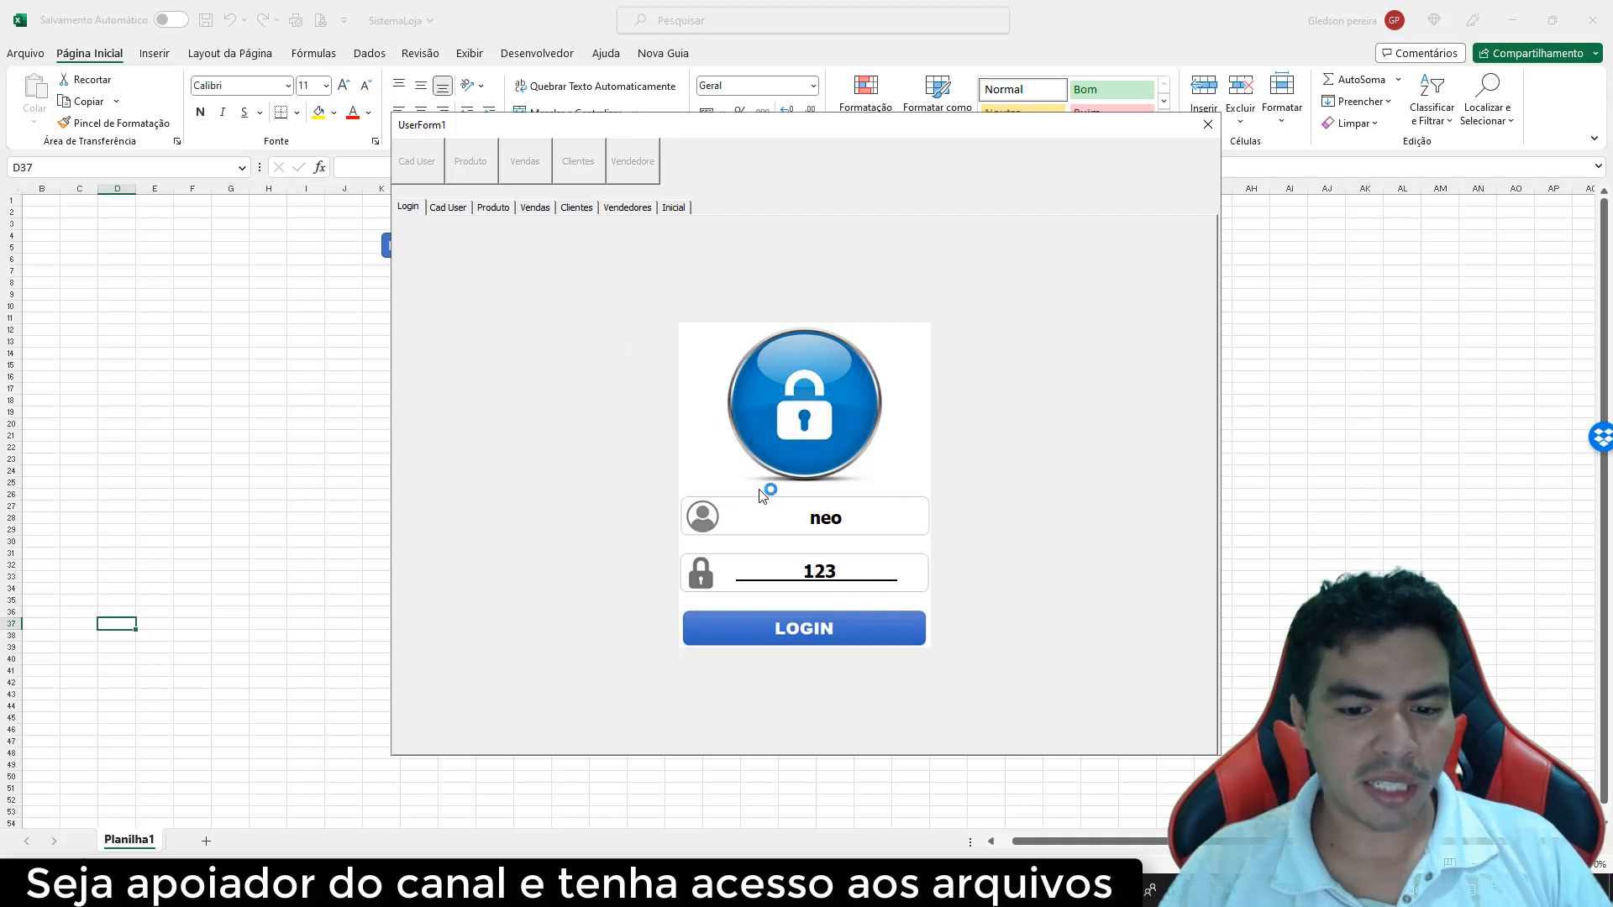
left_click(821, 643)
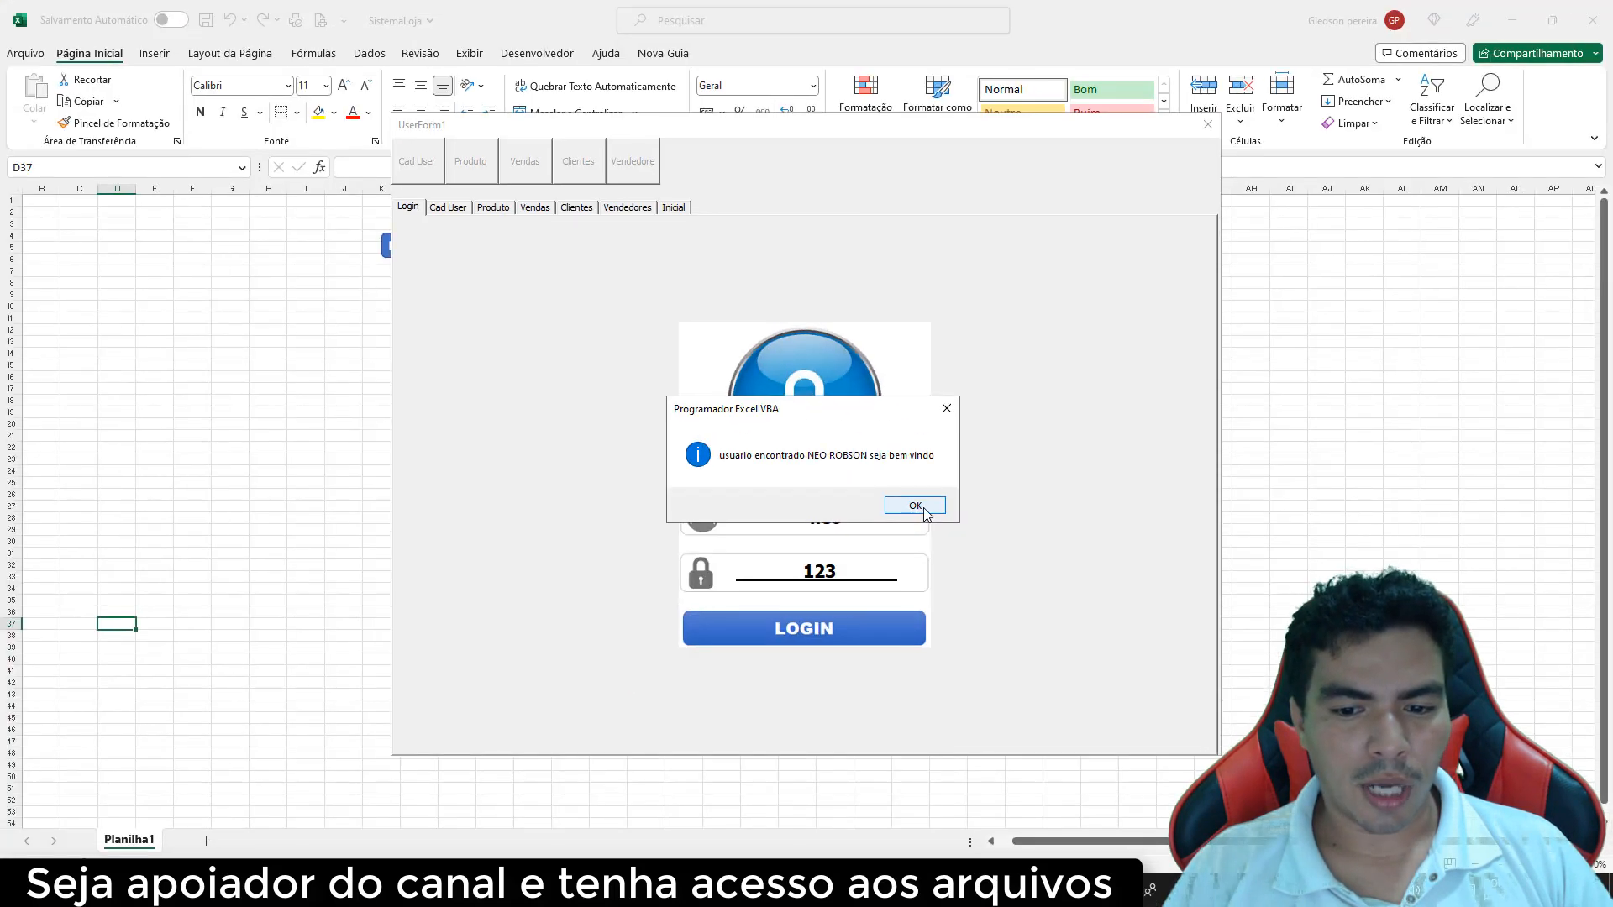
left_click(911, 507)
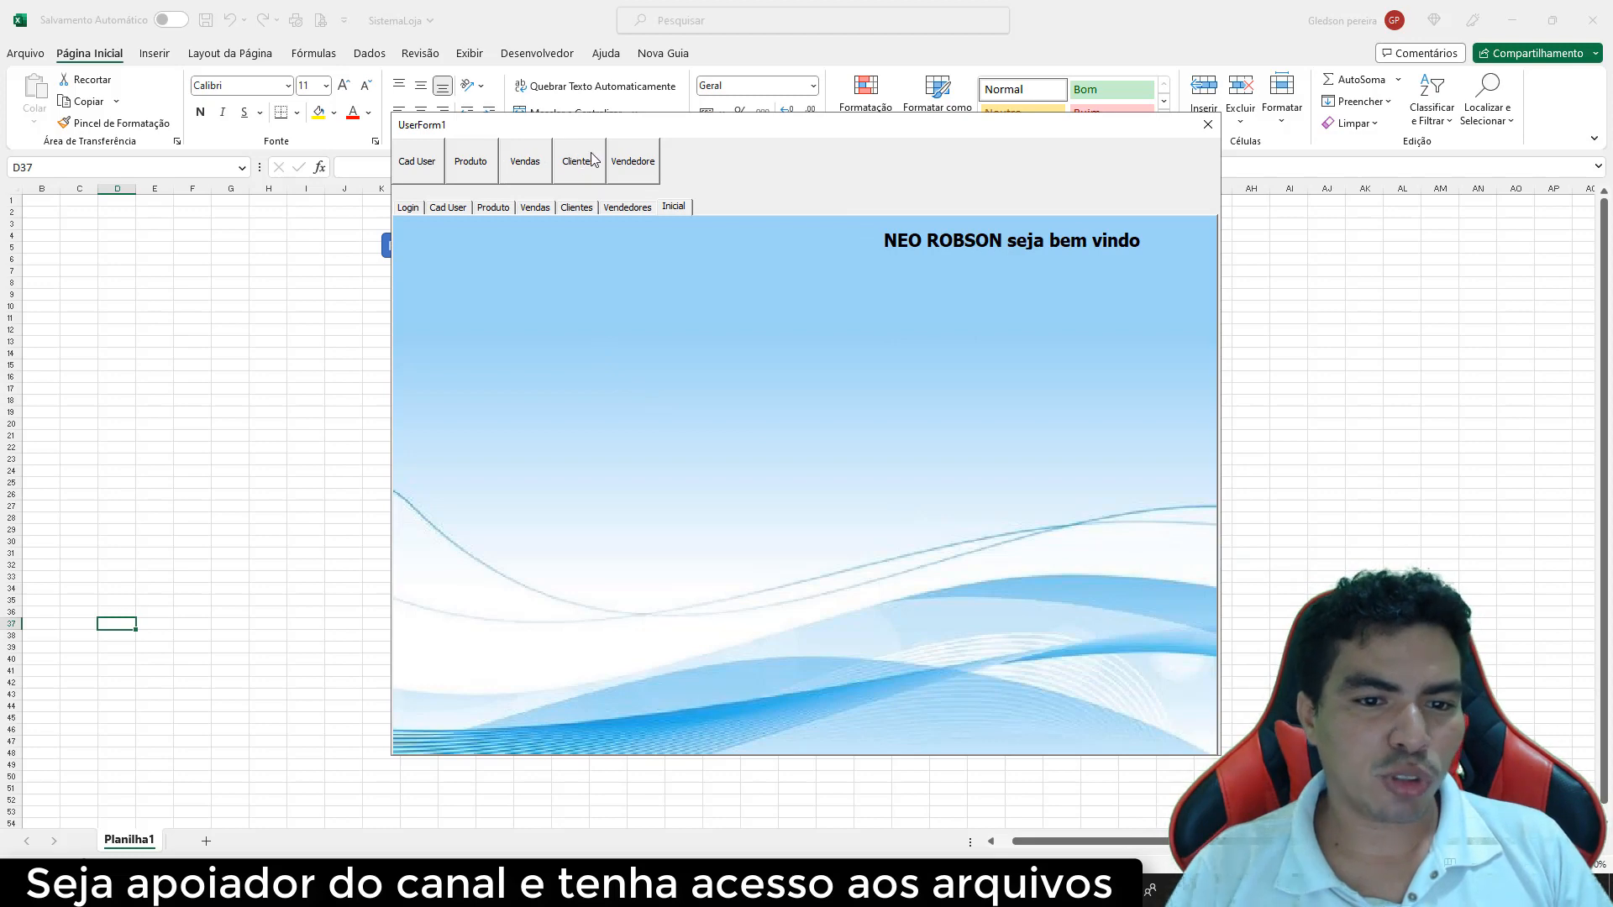
left_click(1208, 124)
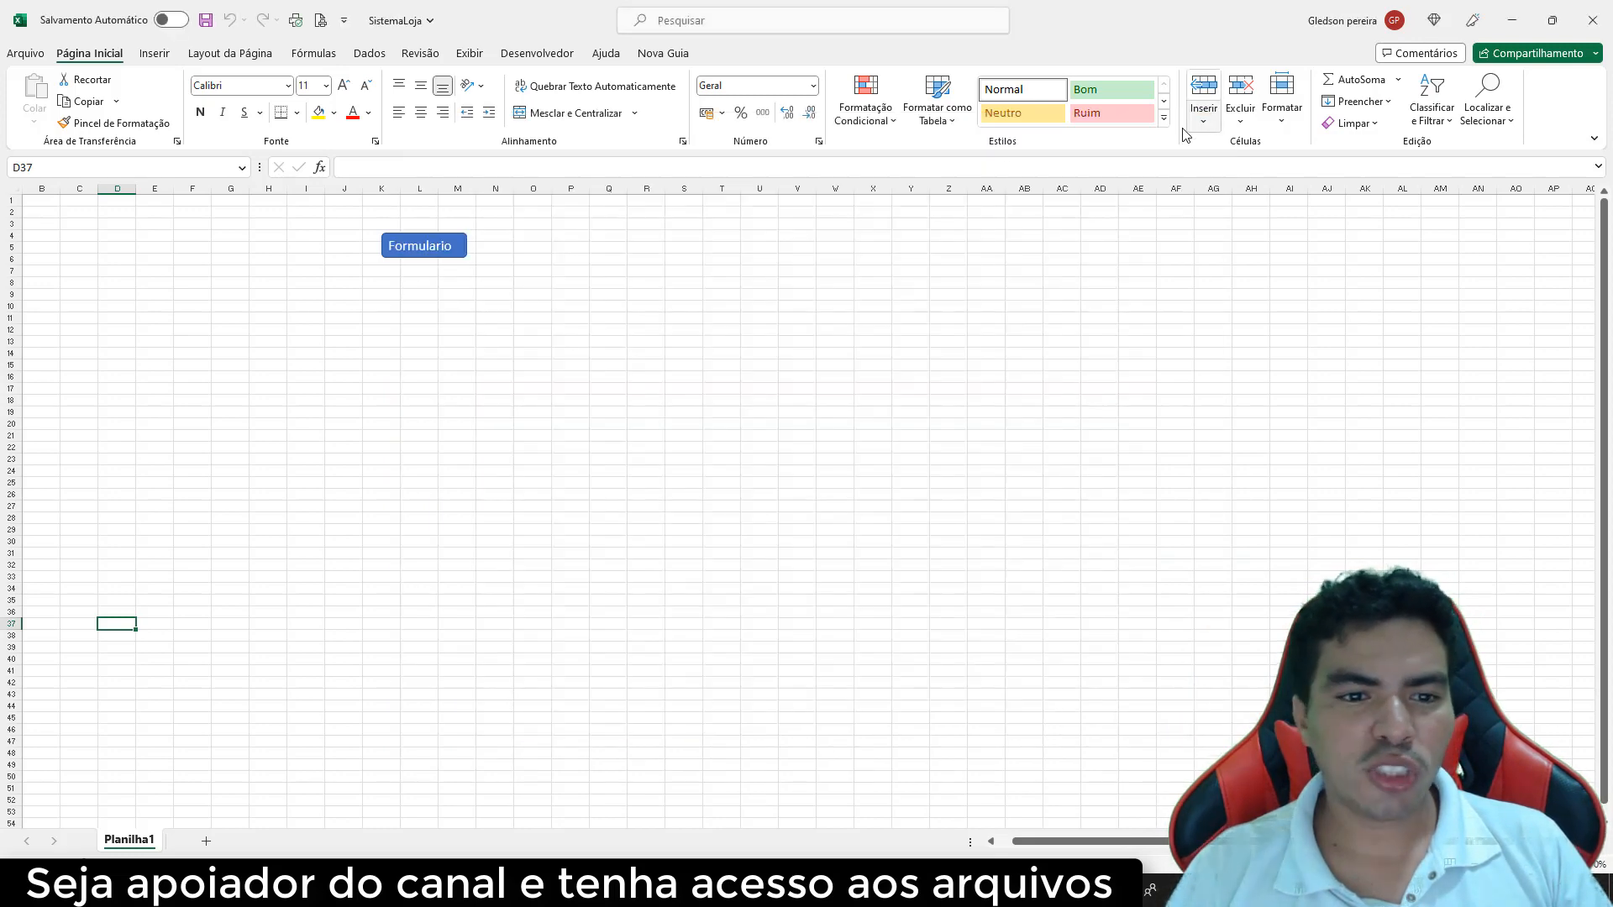
Open the FrmPrincipal form in the Visual Basic editor
left_click(537, 53)
left_click(28, 97)
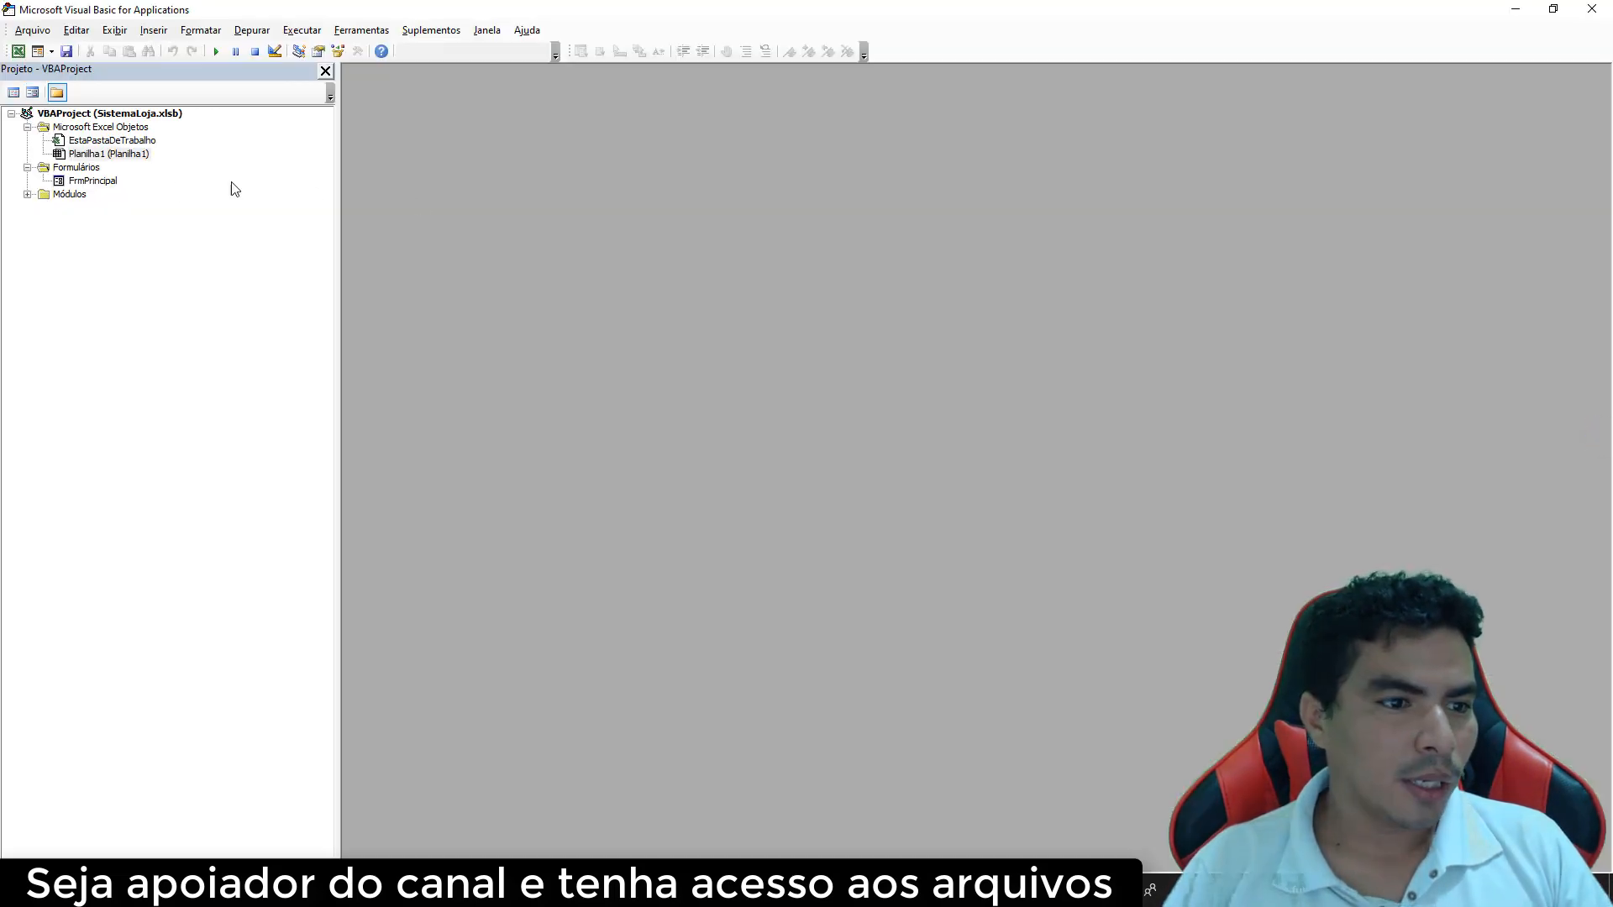
double_click(113, 181)
Move the five menu buttons to Inicial's top-left, stretch the multipage to the form top, and open its code
left_click_drag(385, 143, 379, 143)
key("Delete")
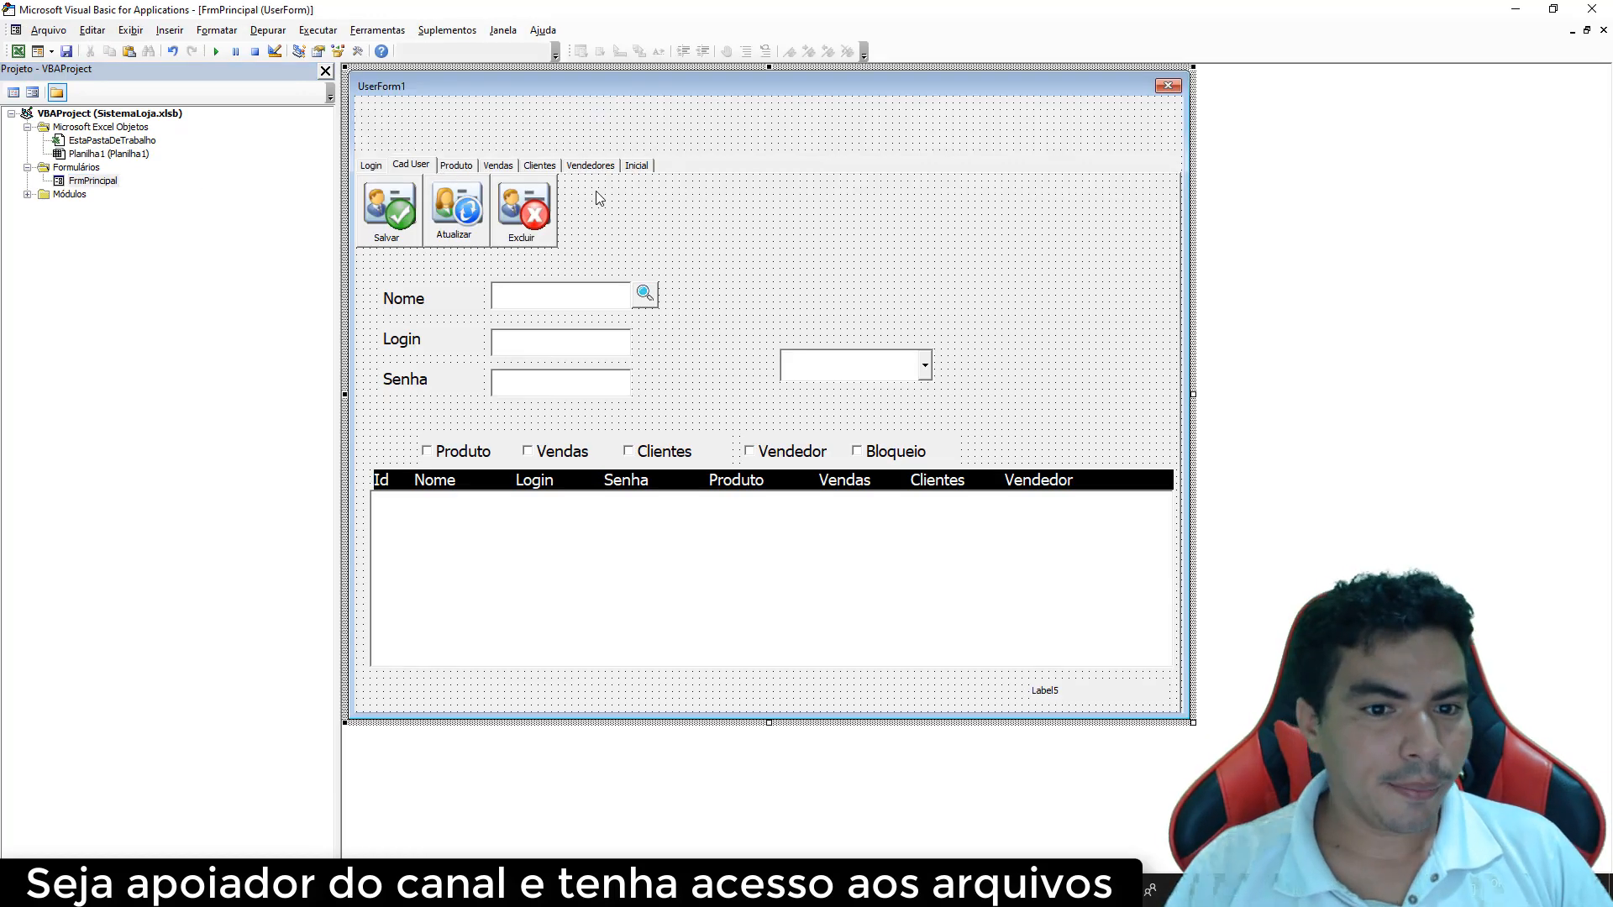
left_click(636, 165)
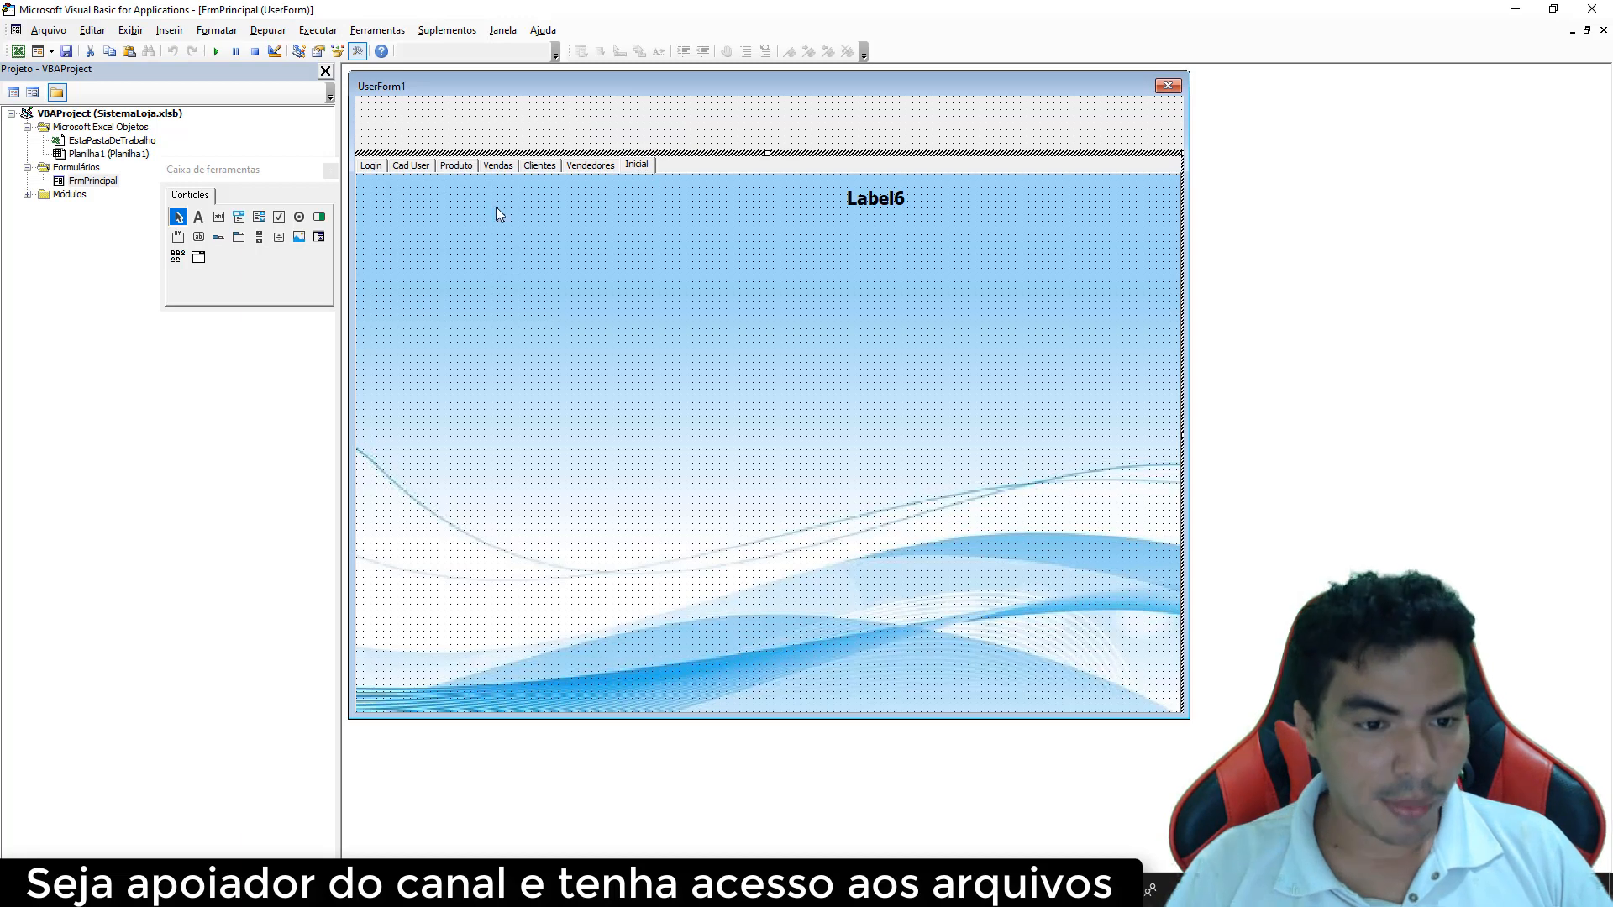
key("ctrl+v")
left_click_drag(727, 424, 611, 152)
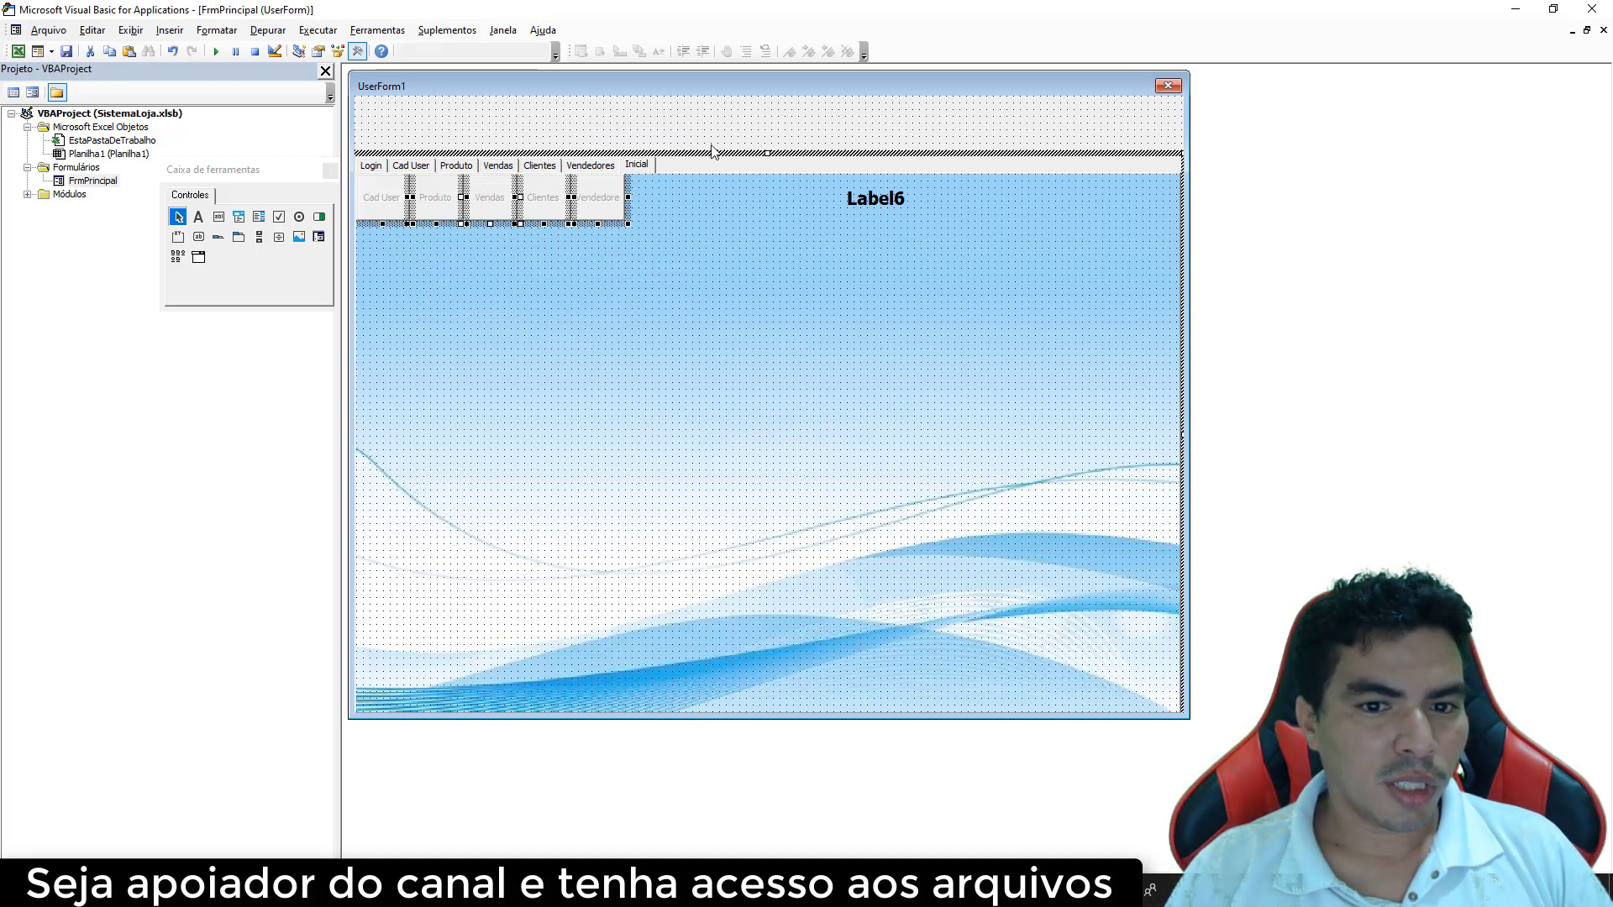
left_click(757, 157)
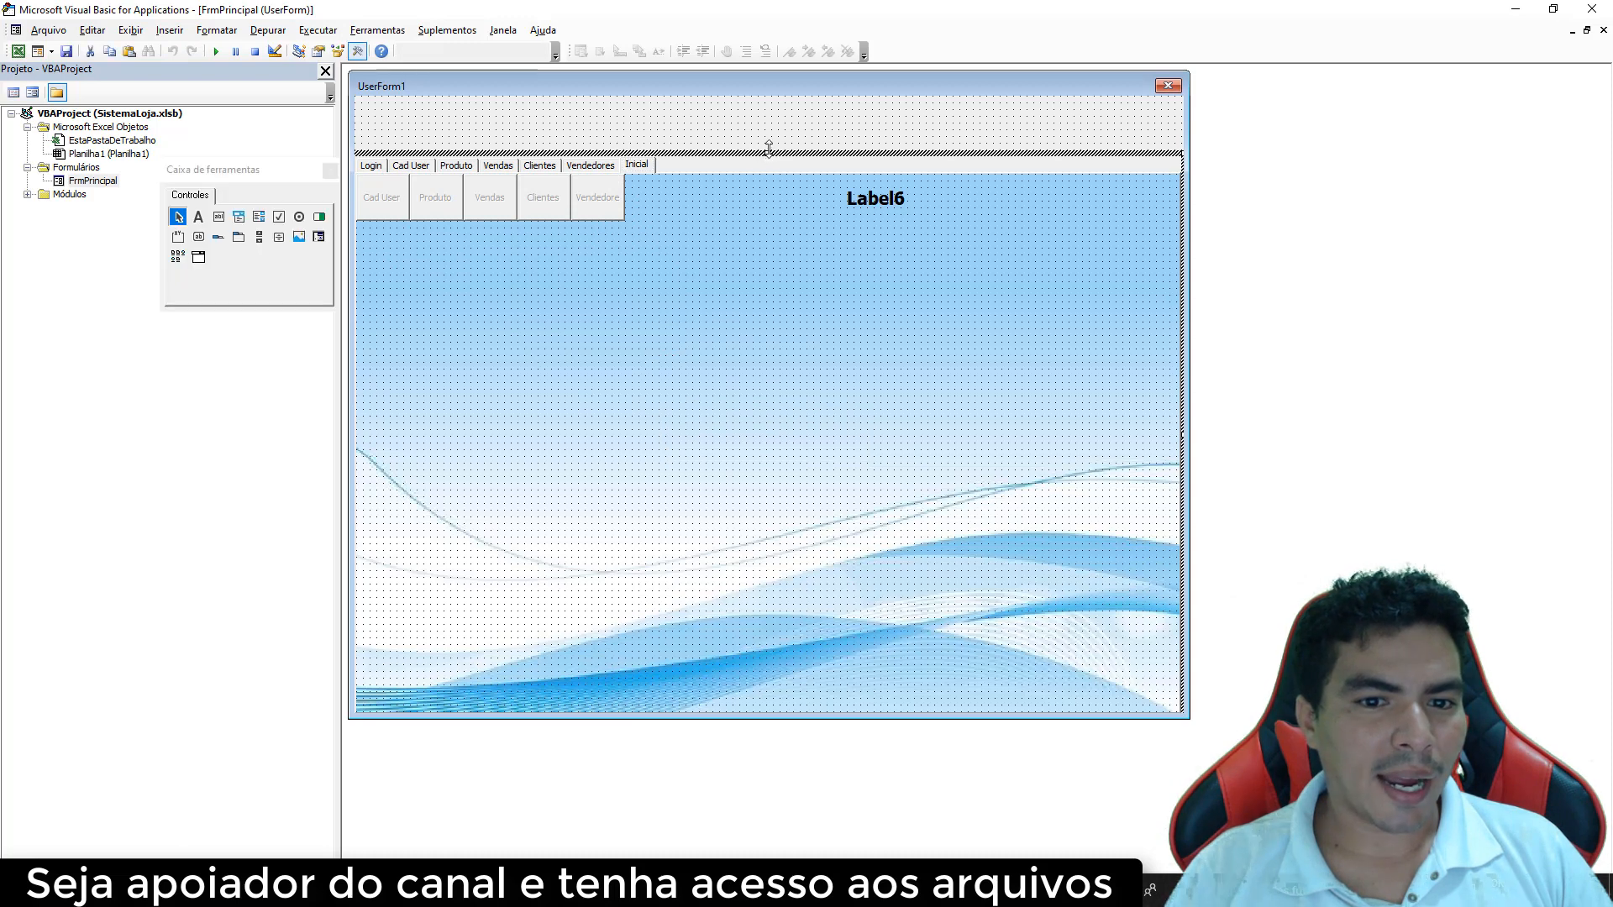
left_click_drag(768, 154, 768, 95)
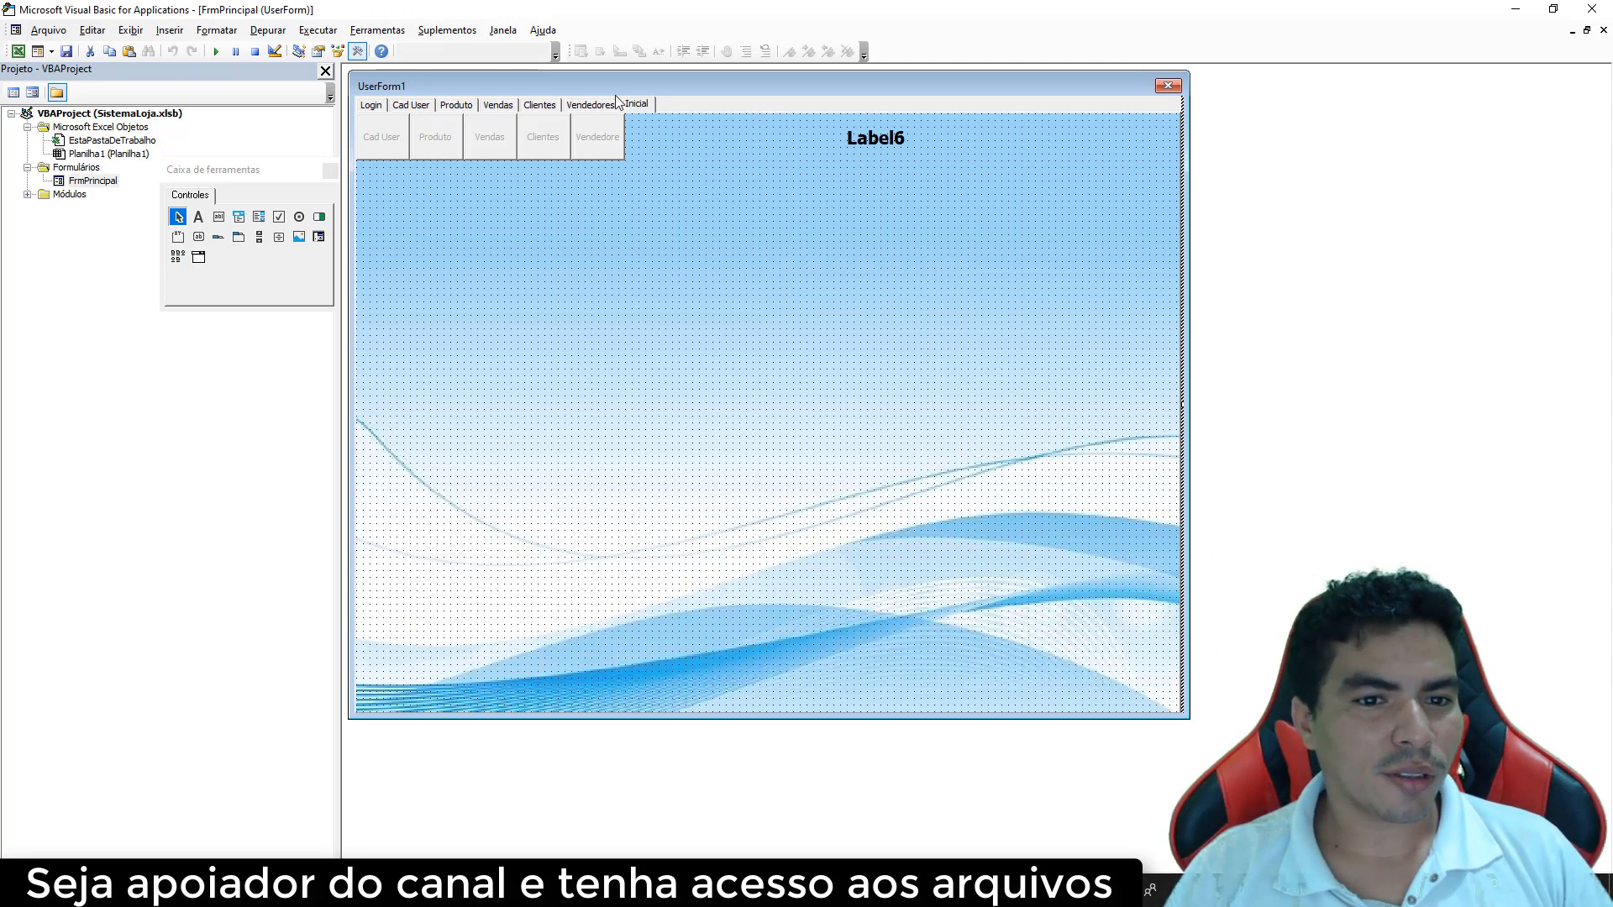
double_click(1067, 192)
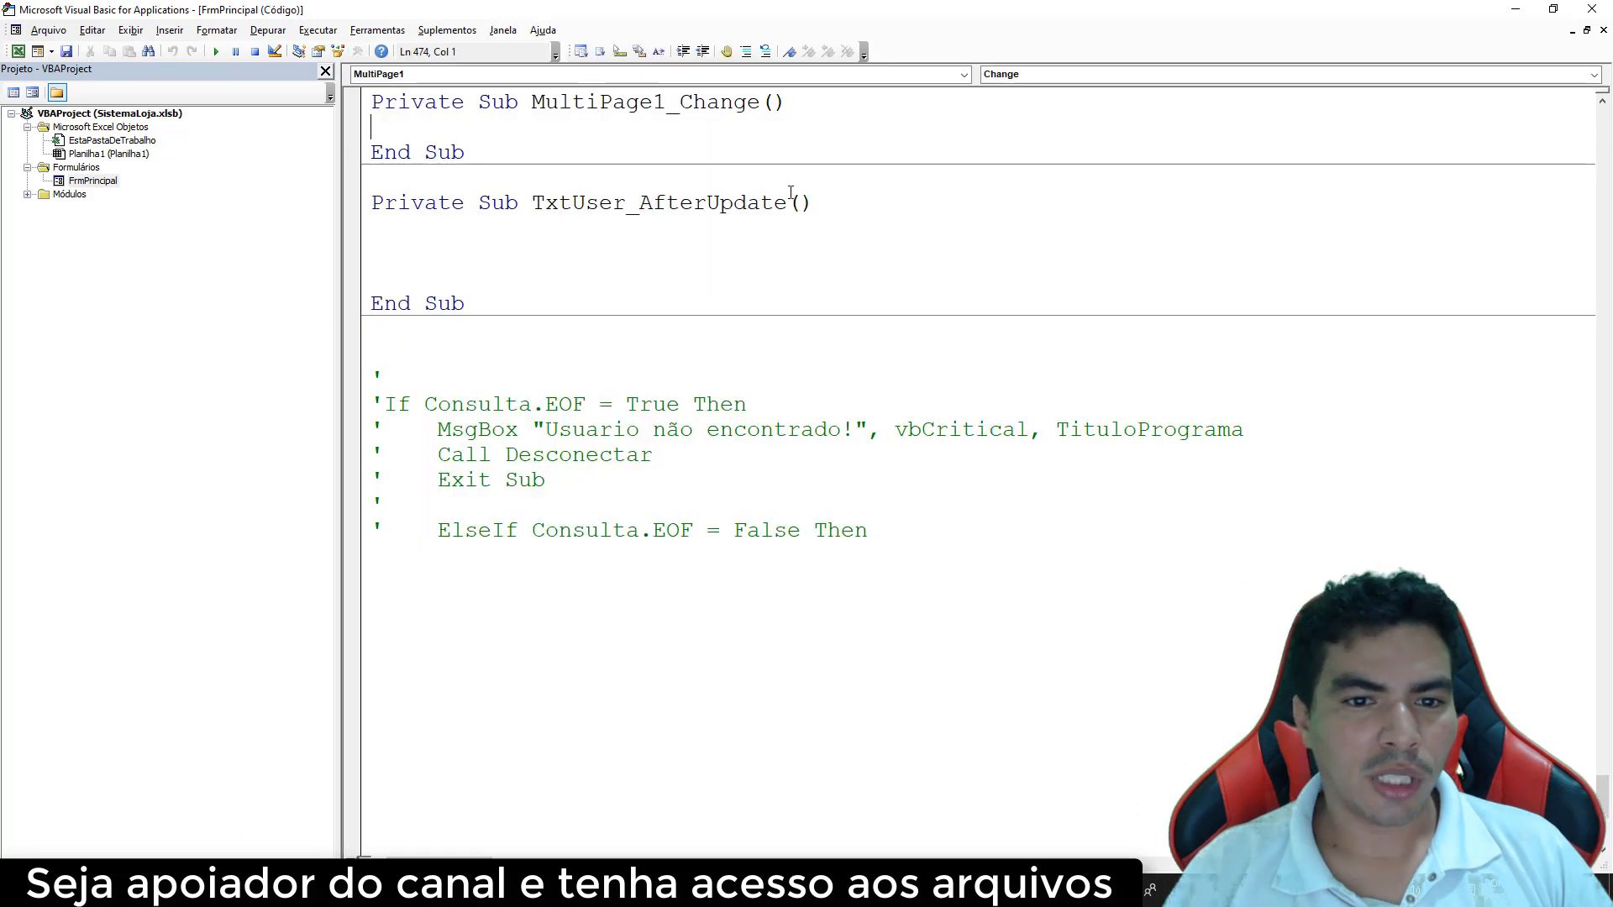
Uncomment Me.MultiPage1.Style = fmTabStyleNone in UserForm_Initialize and run the form with F5
left_click(963, 74)
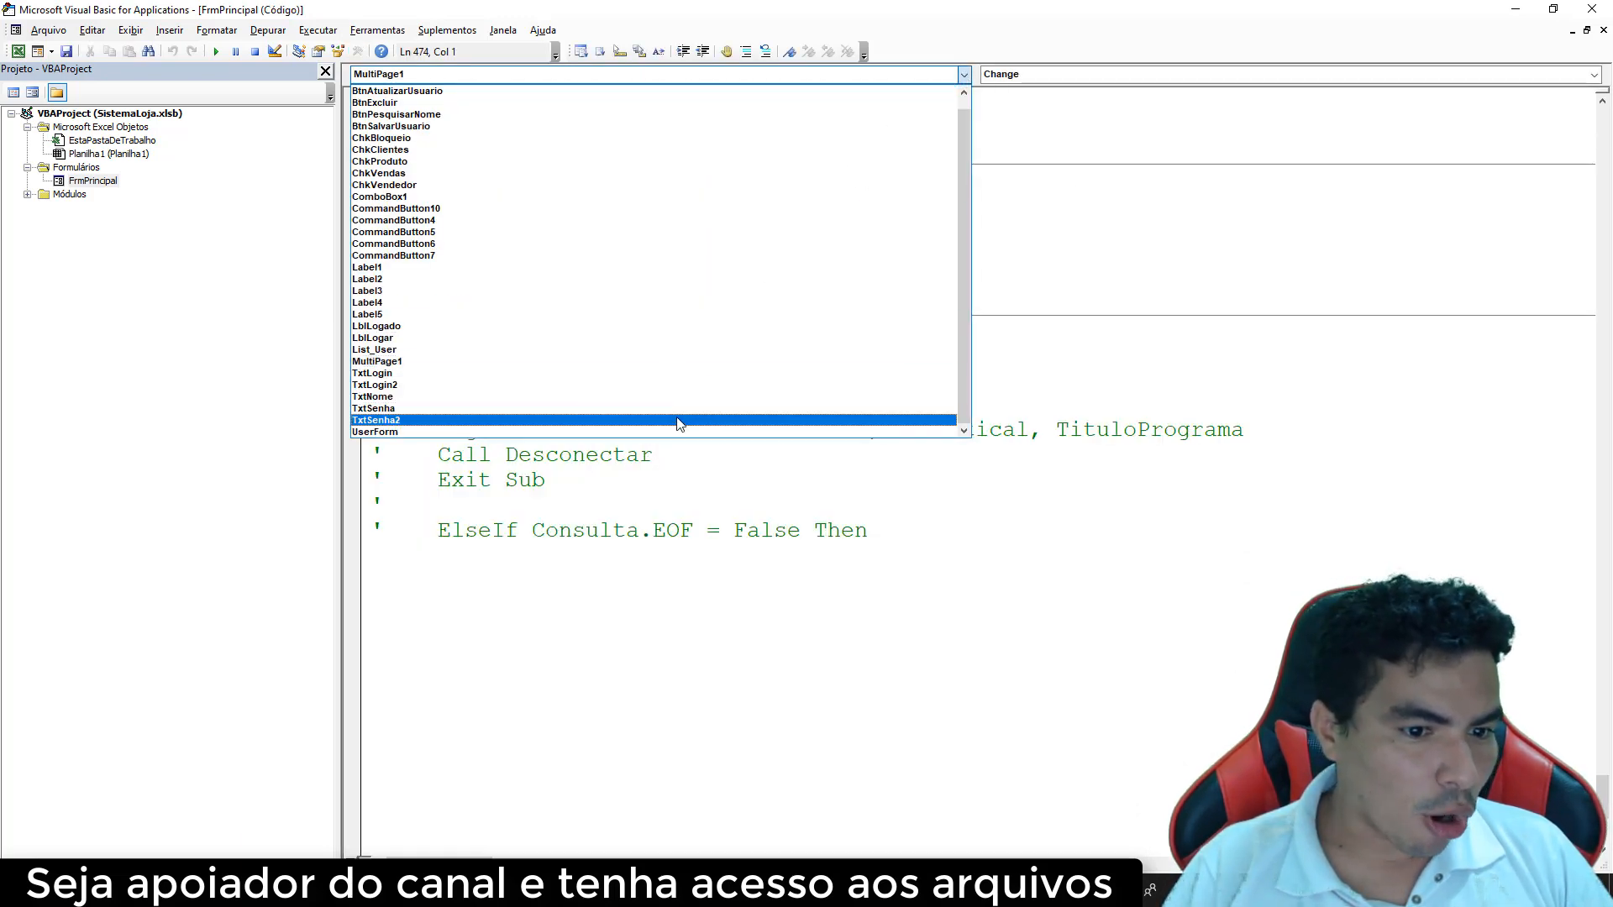
left_click(684, 432)
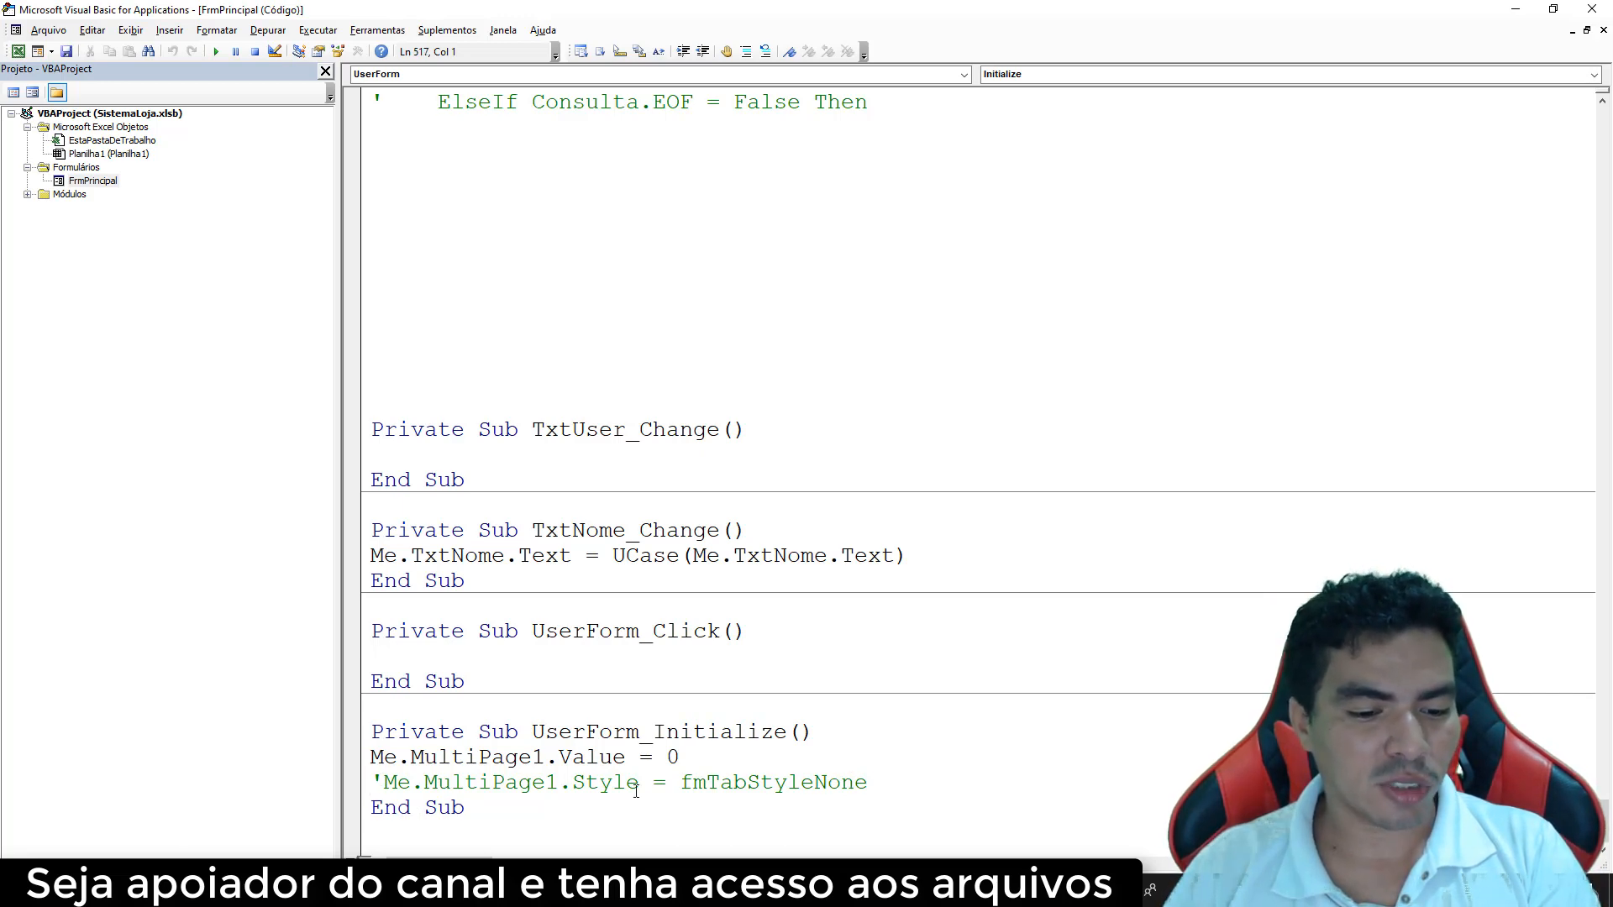
key("Delete")
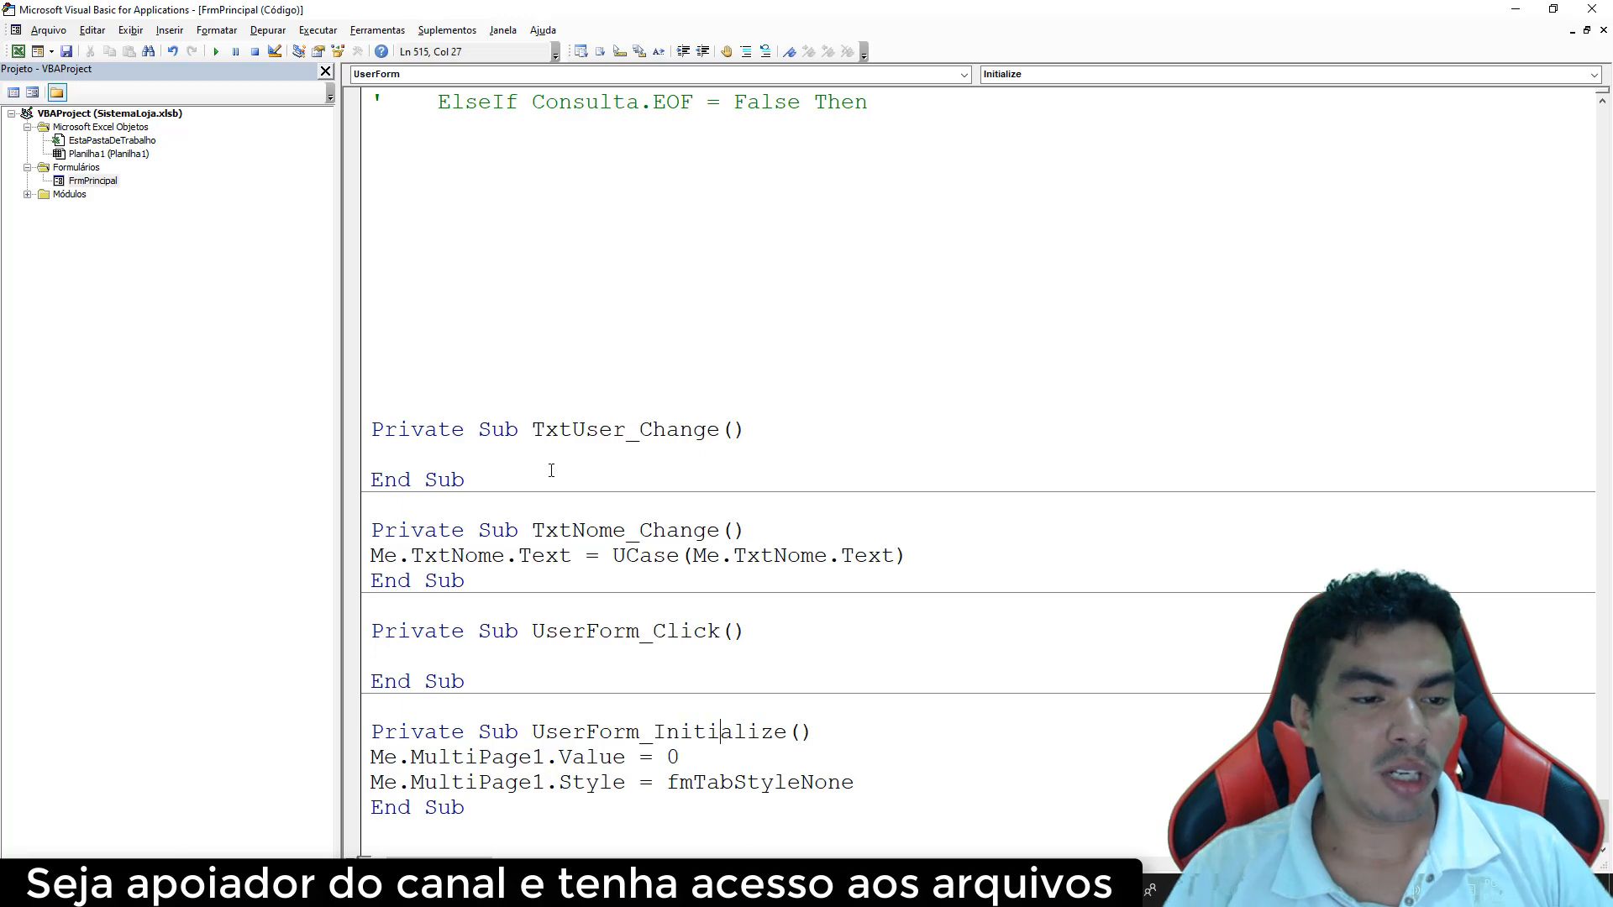
key("F5")
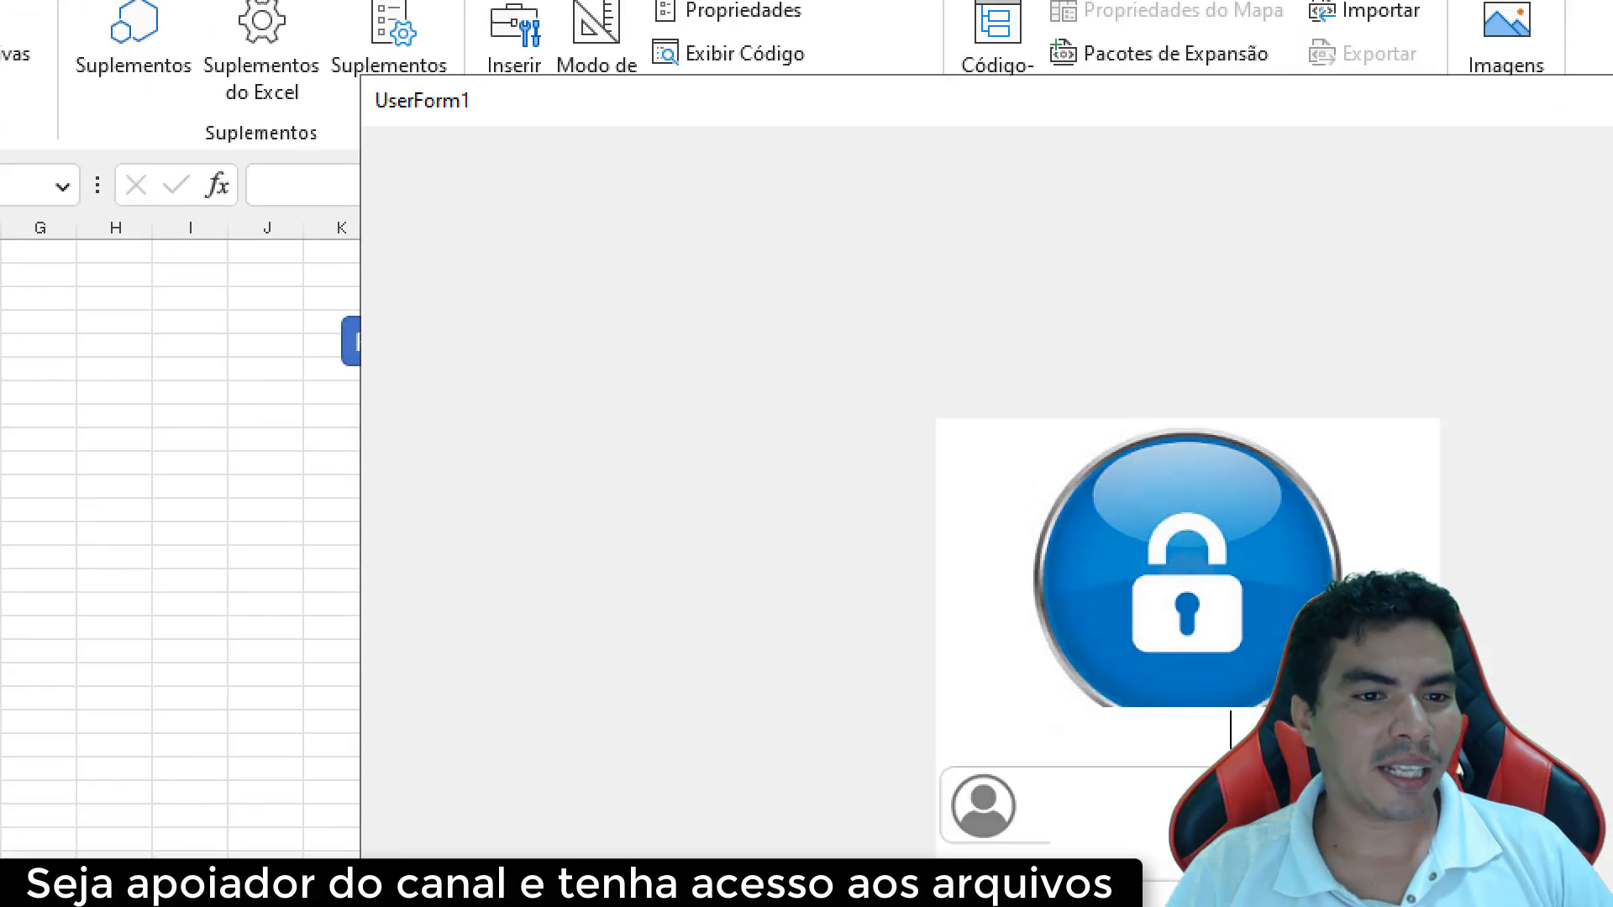
On the Login page, align both text boxes beside the user and lock icons, then rerun the form
mouse_move(382, 166)
left_mouse_down()
mouse_move(713, 202)
mouse_move(1314, 198)
mouse_move(790, 132)
mouse_move(378, 145)
left_mouse_up()
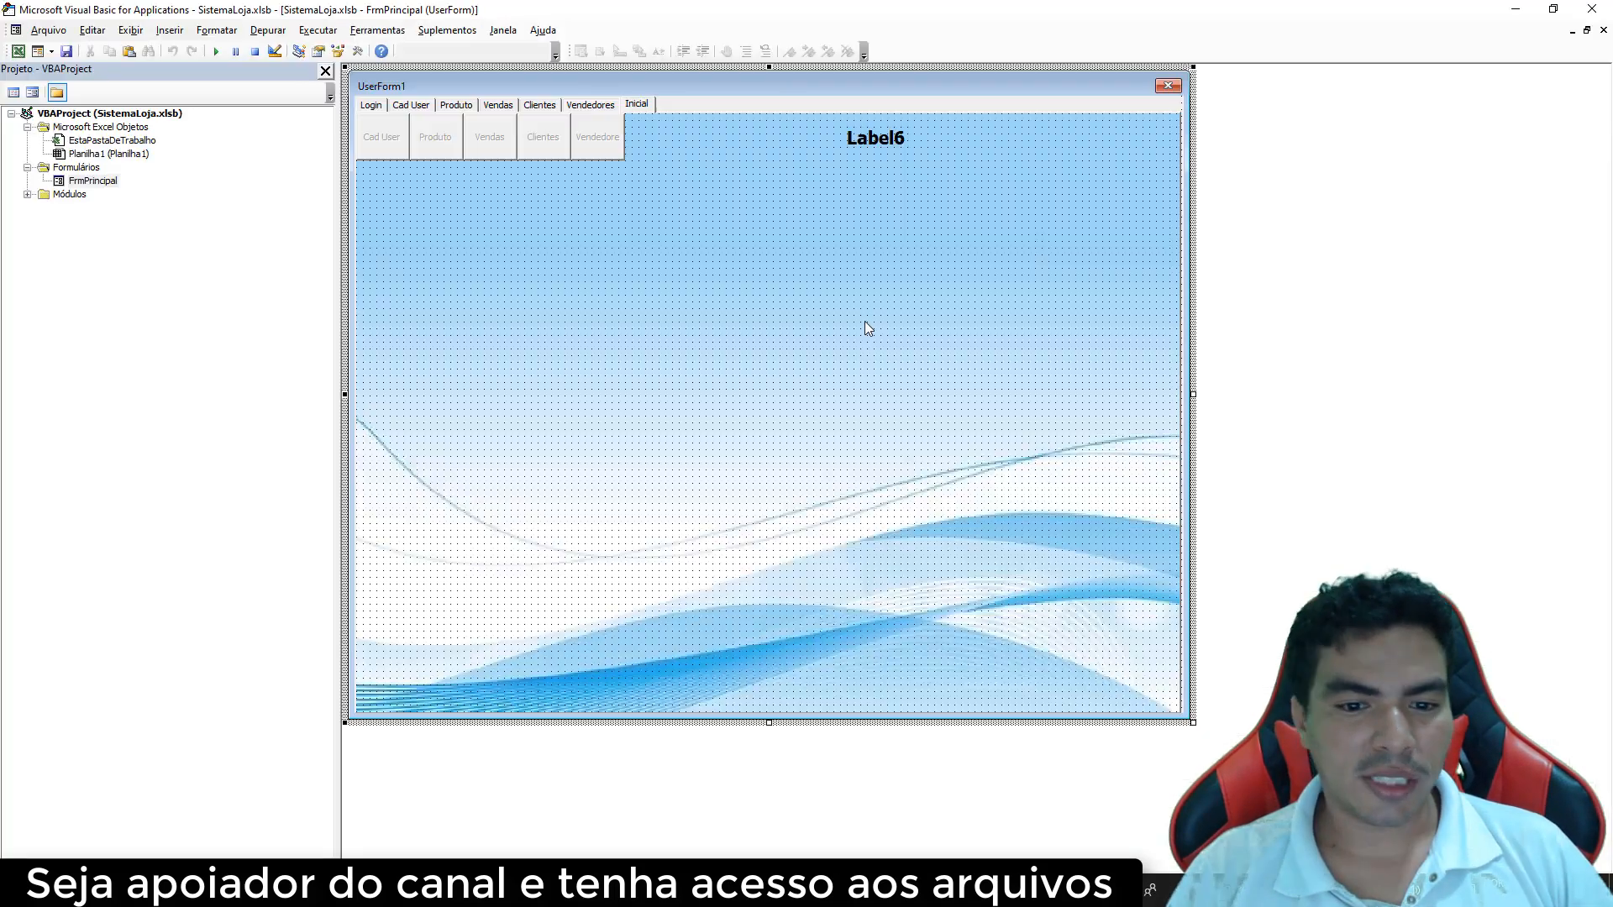
left_click(370, 105)
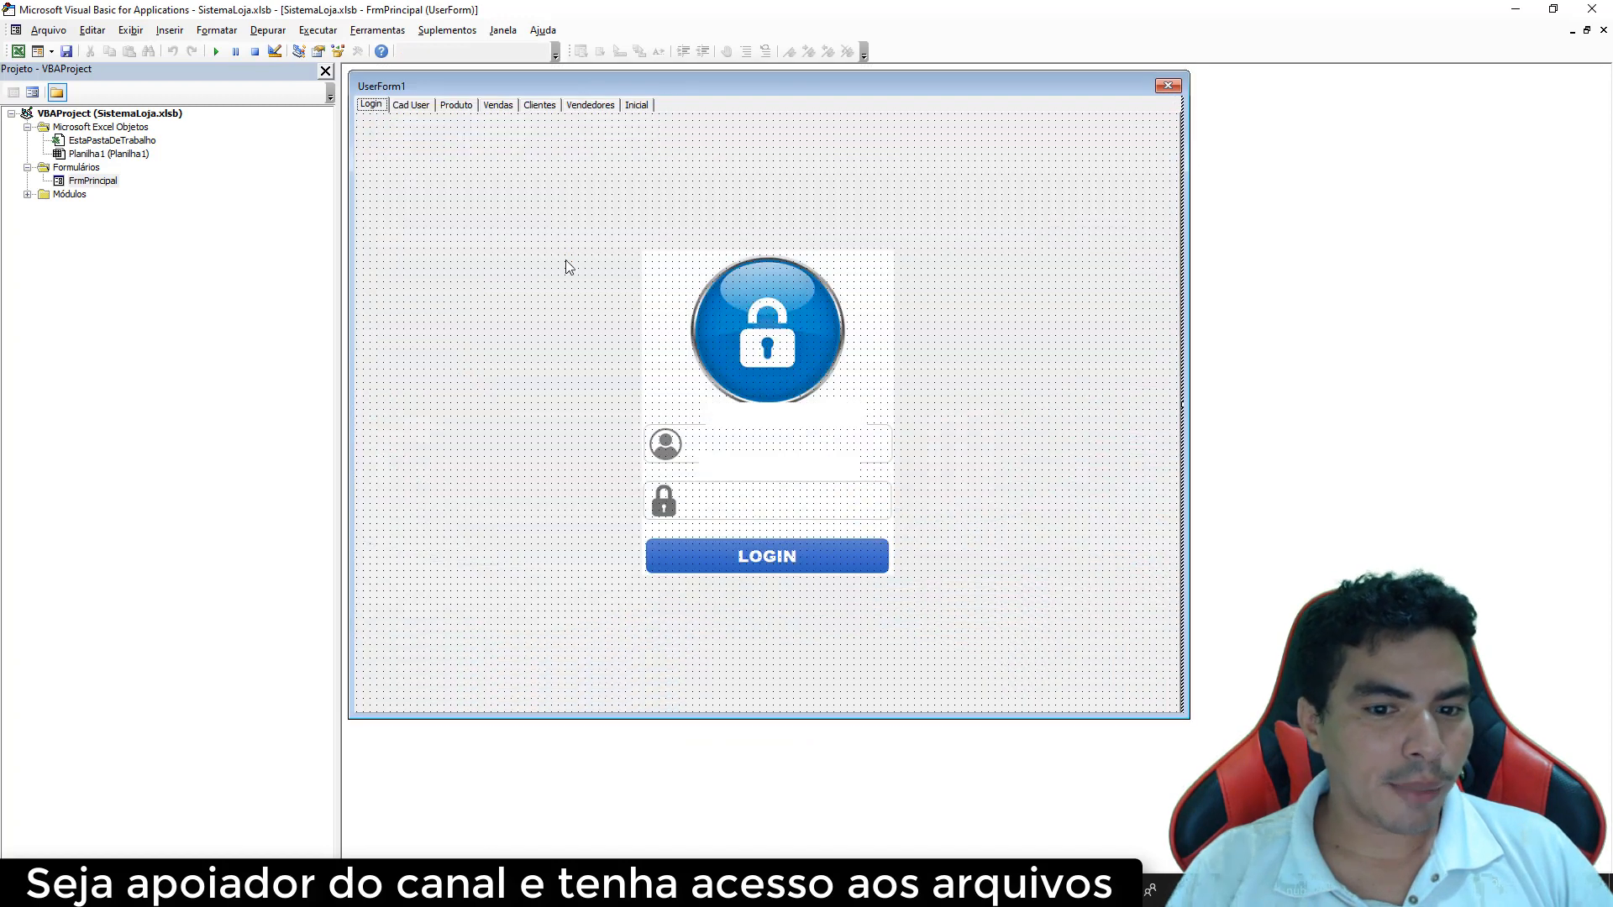
left_click(760, 426)
left_click(774, 467, "ctrl")
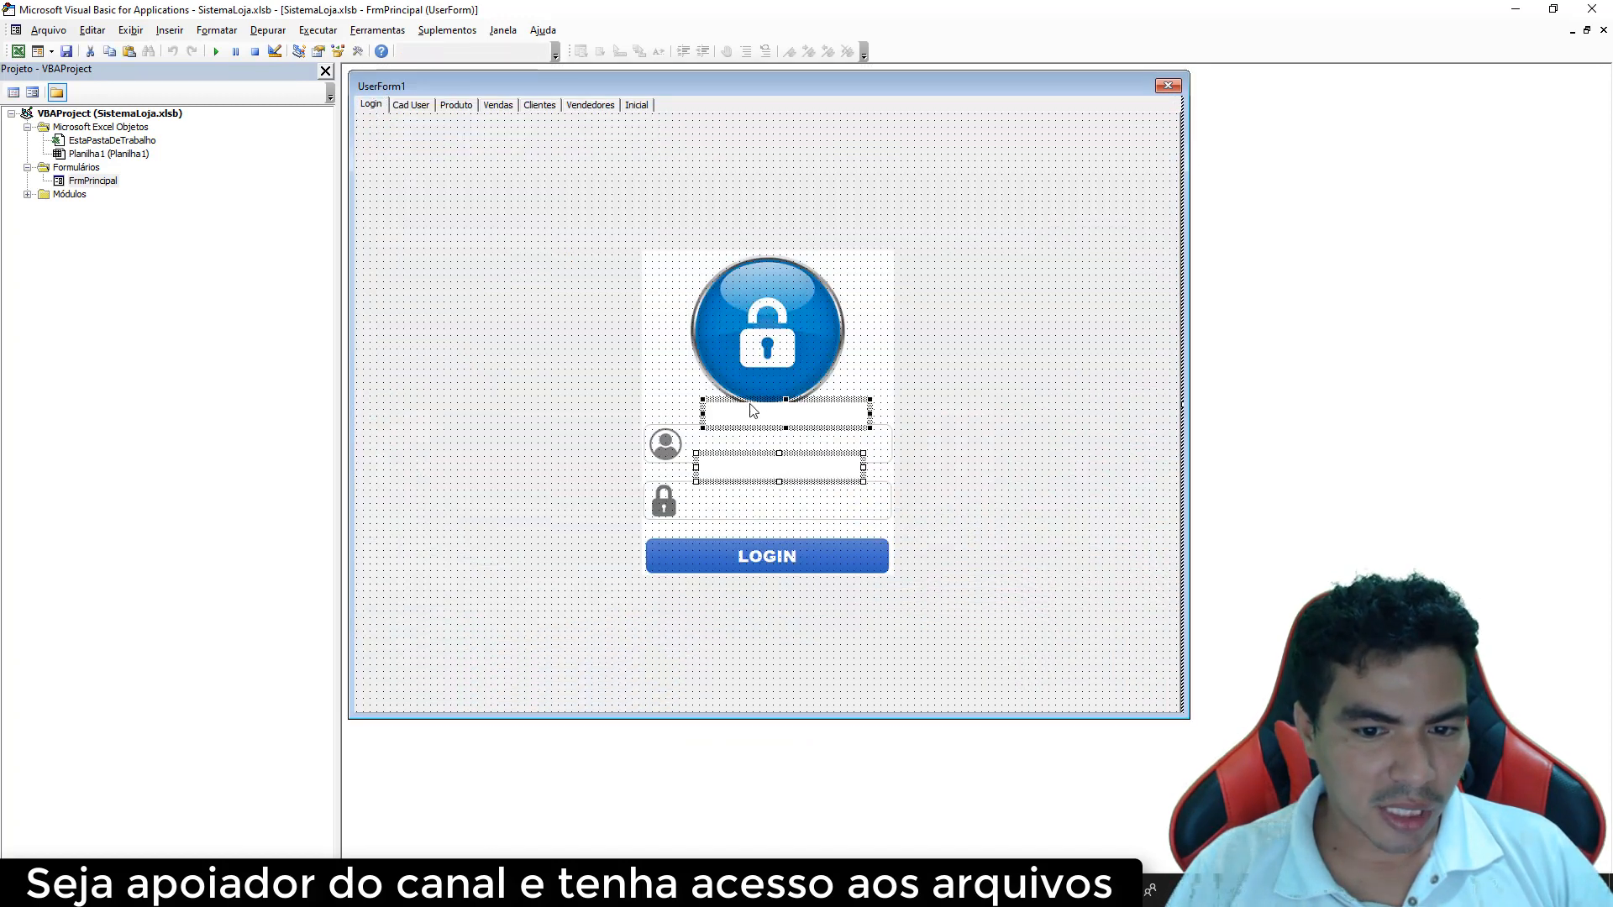
left_click_drag(752, 412, 753, 438)
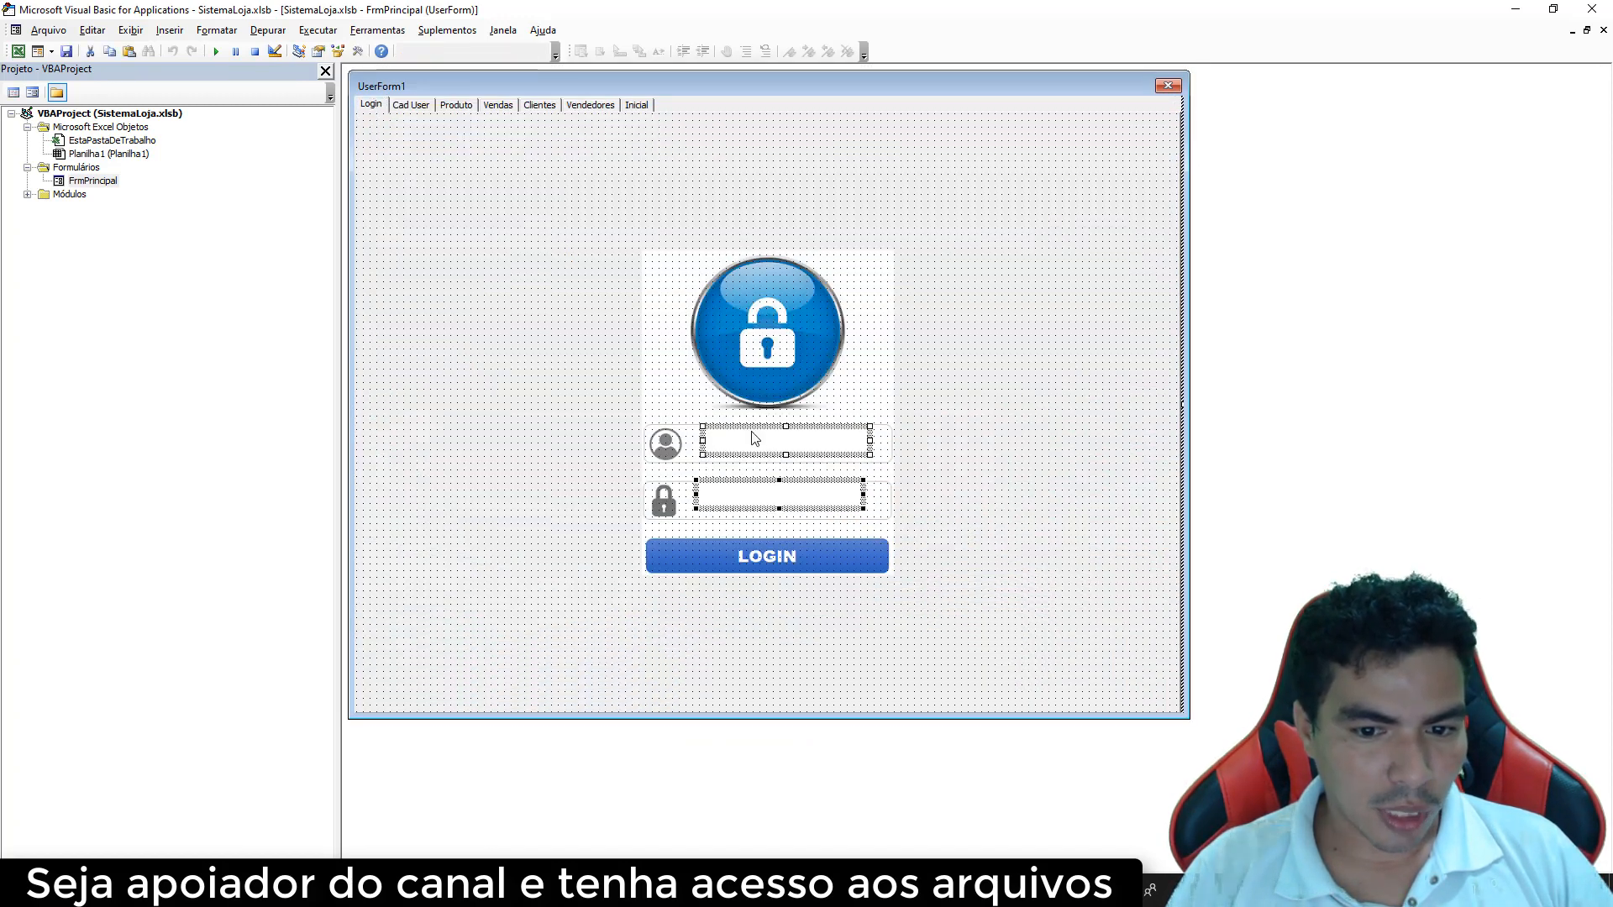
left_click(956, 486)
left_click(217, 51)
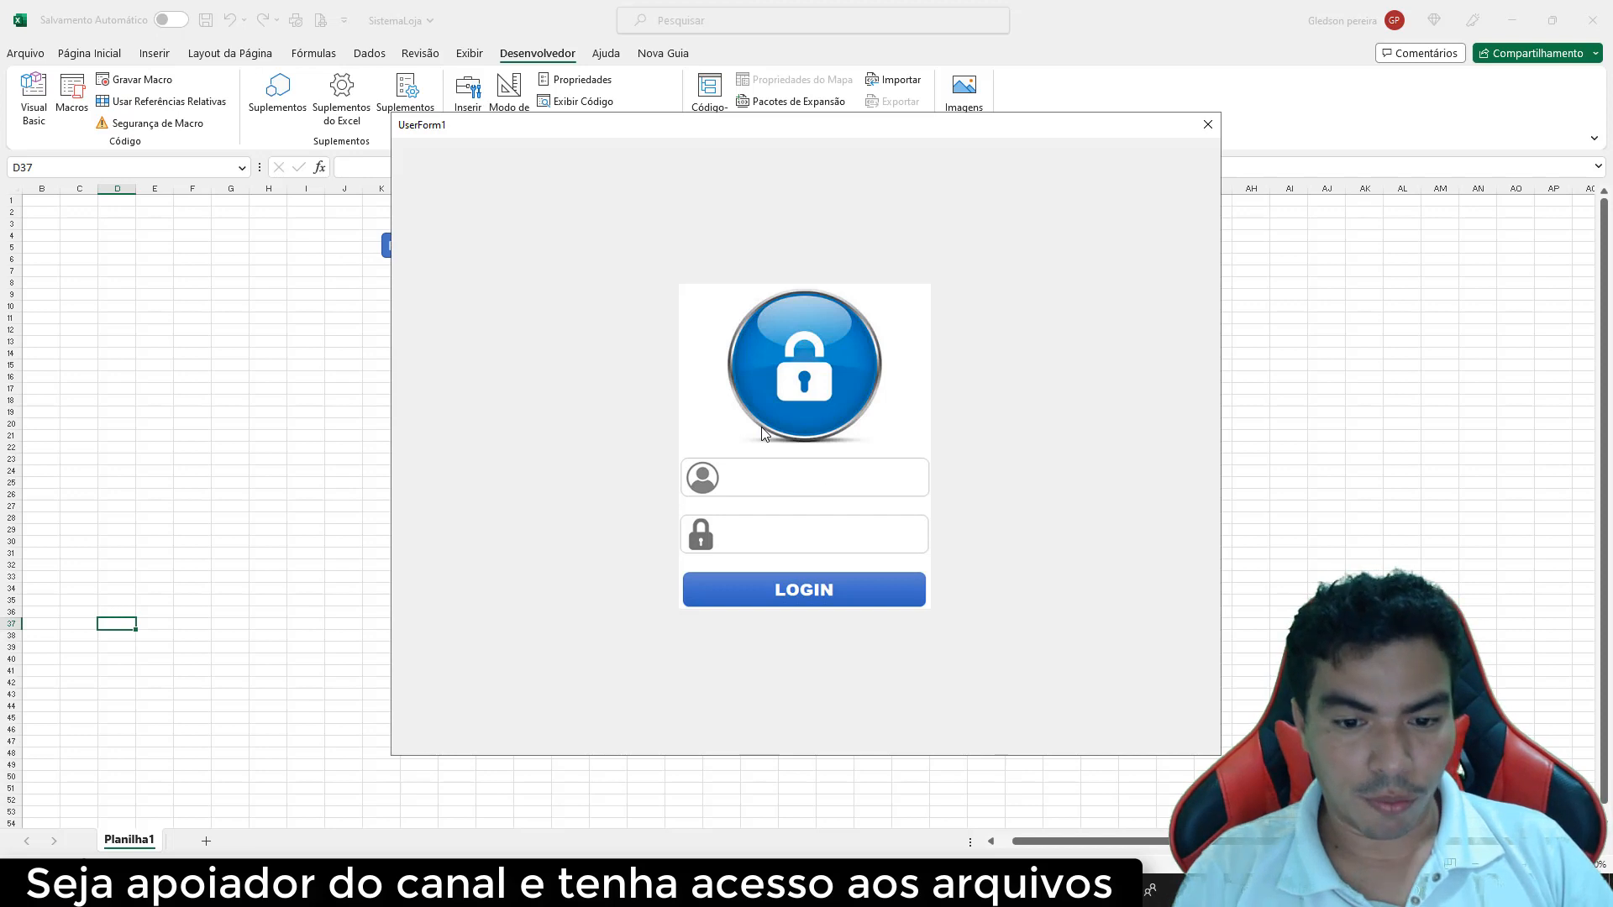
Enter the test username and password in the running form, then close it
type("neo")
key("Tab")
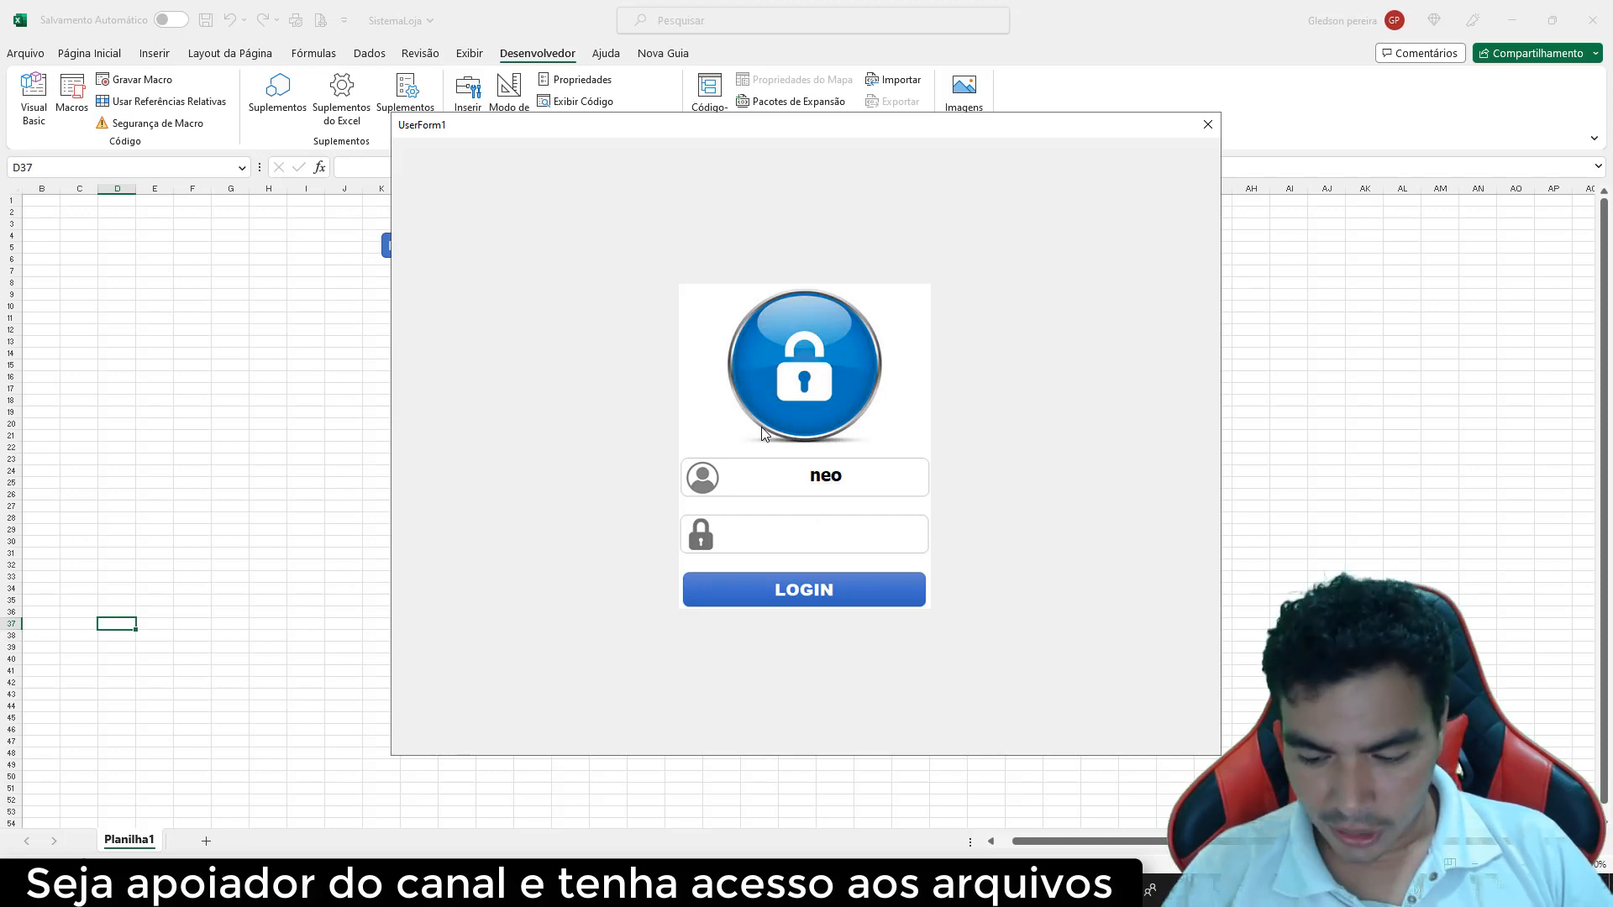
type("123")
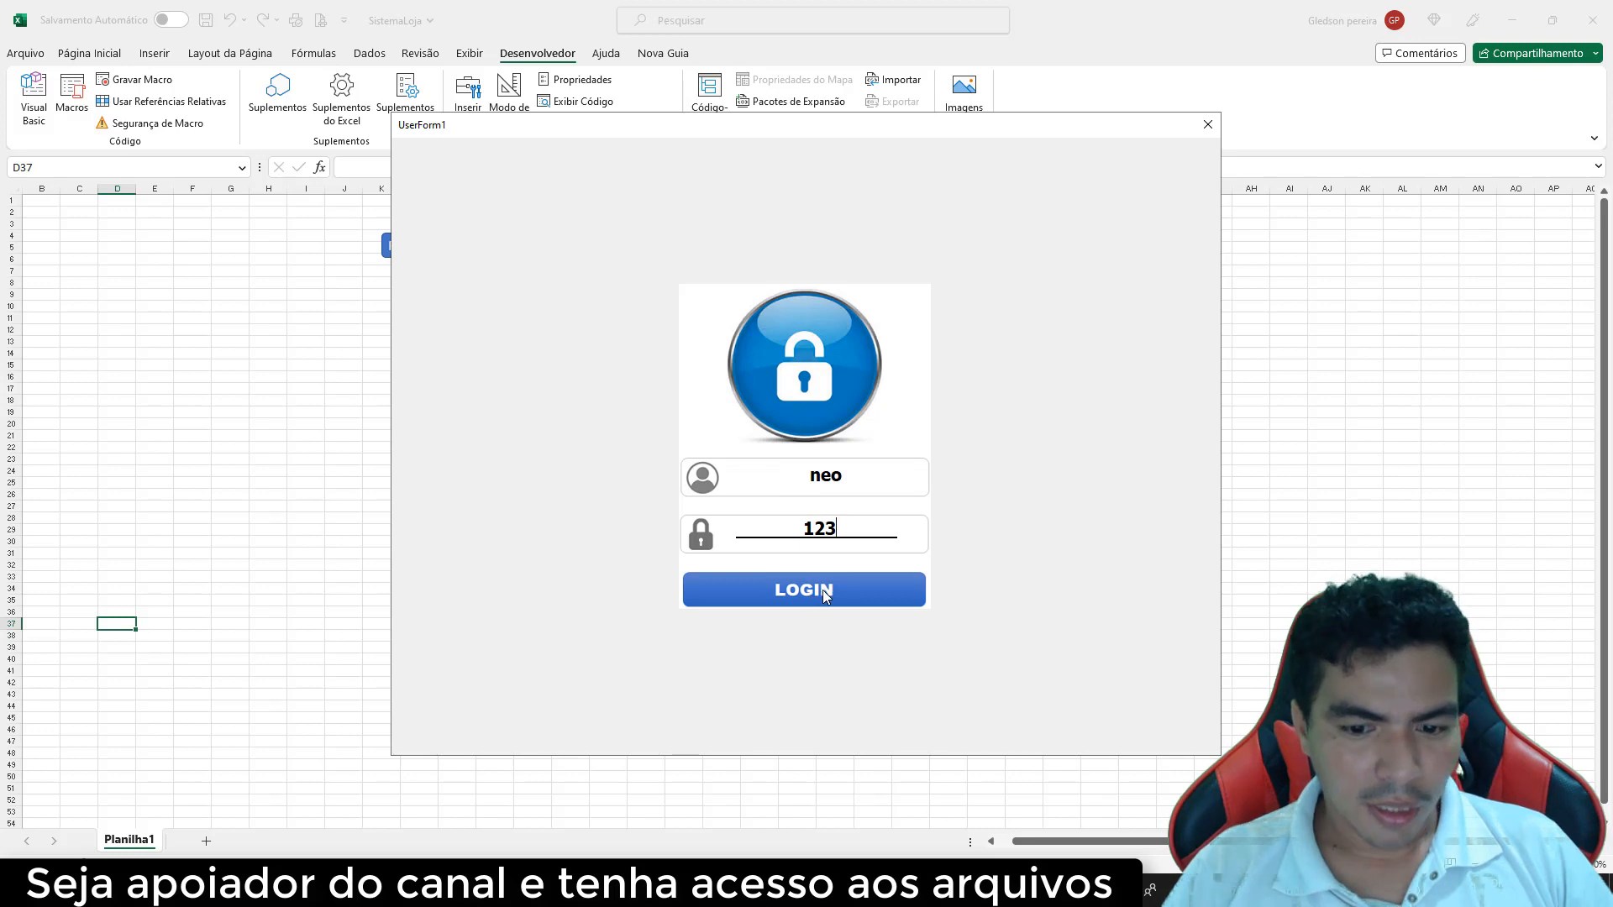
left_click(1207, 126)
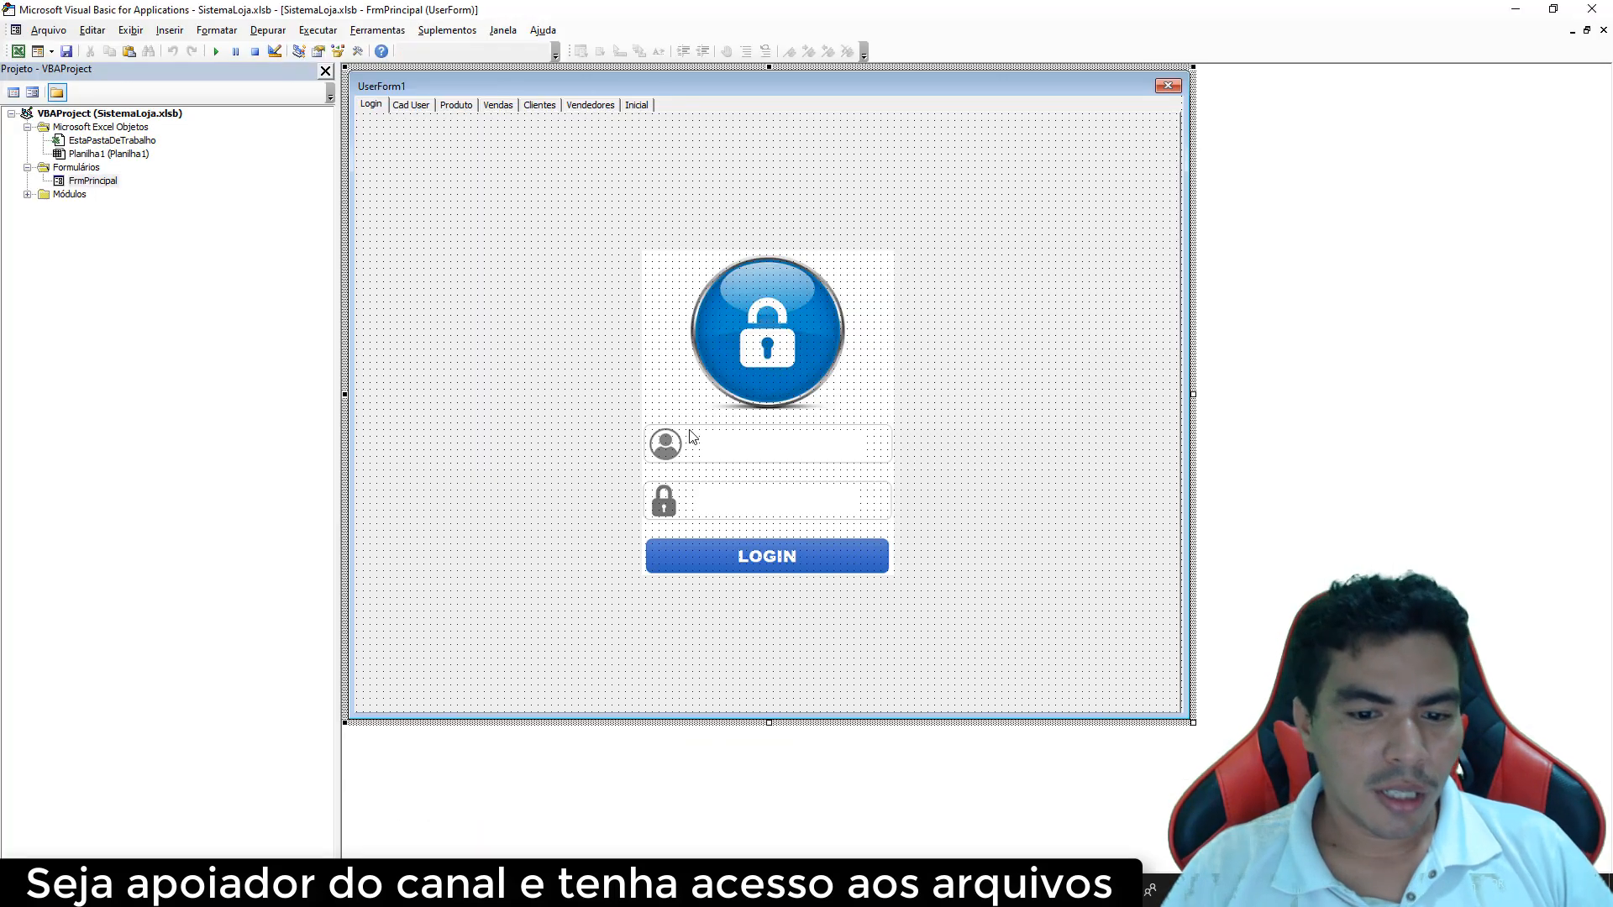
Place the LblLogar label over the LOGIN button, check its properties, and rerun the form
left_click(764, 531)
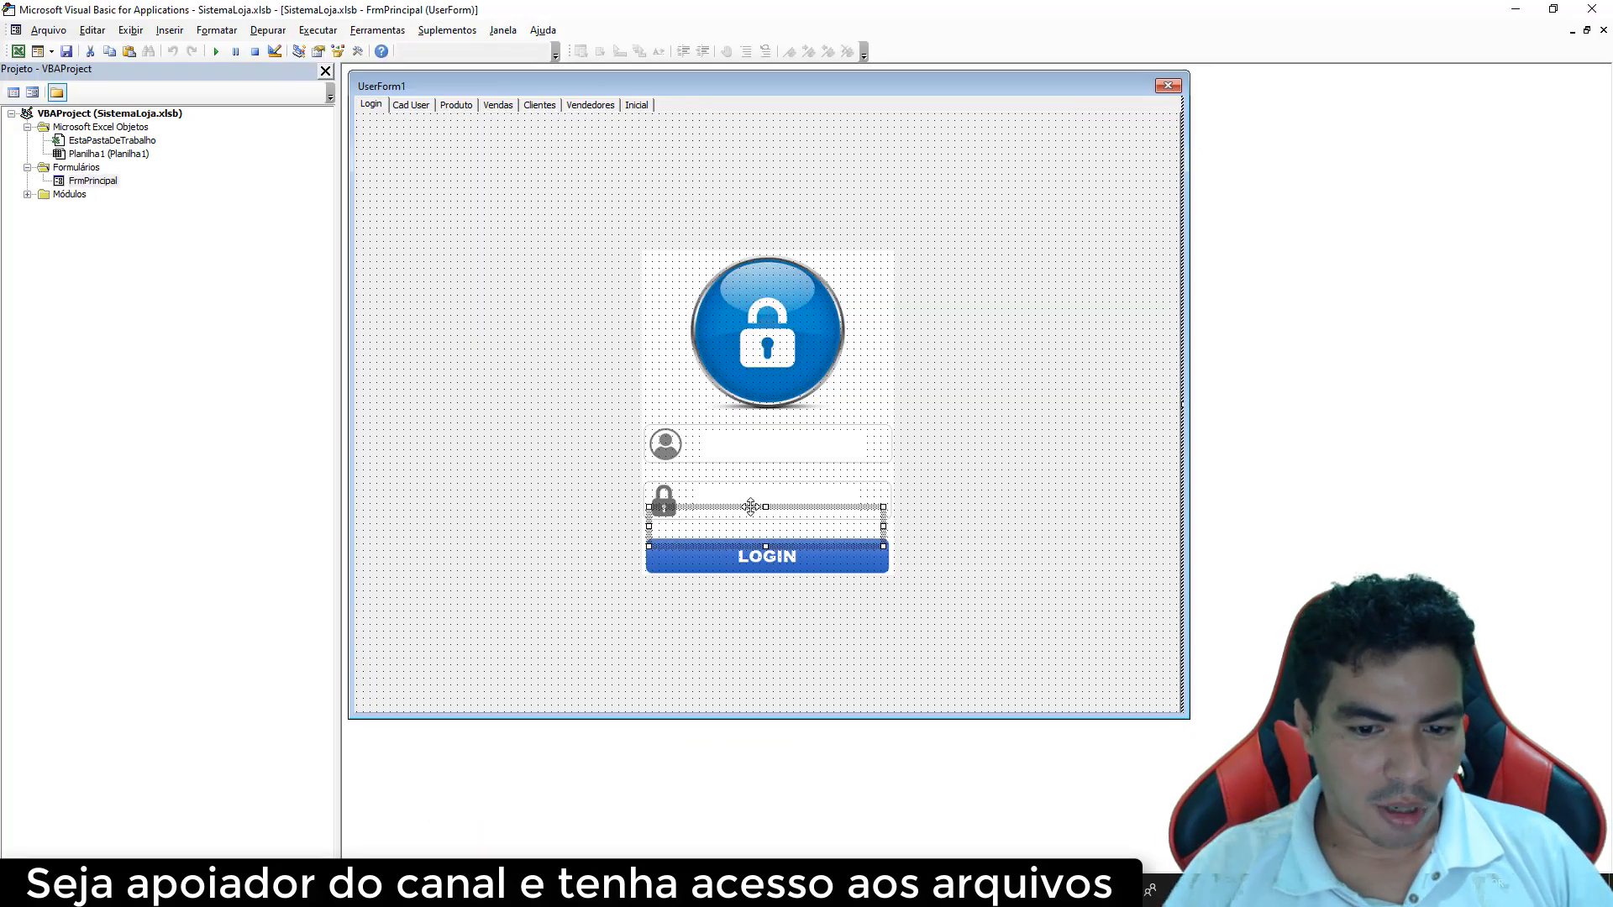
left_click_drag(748, 507, 750, 552)
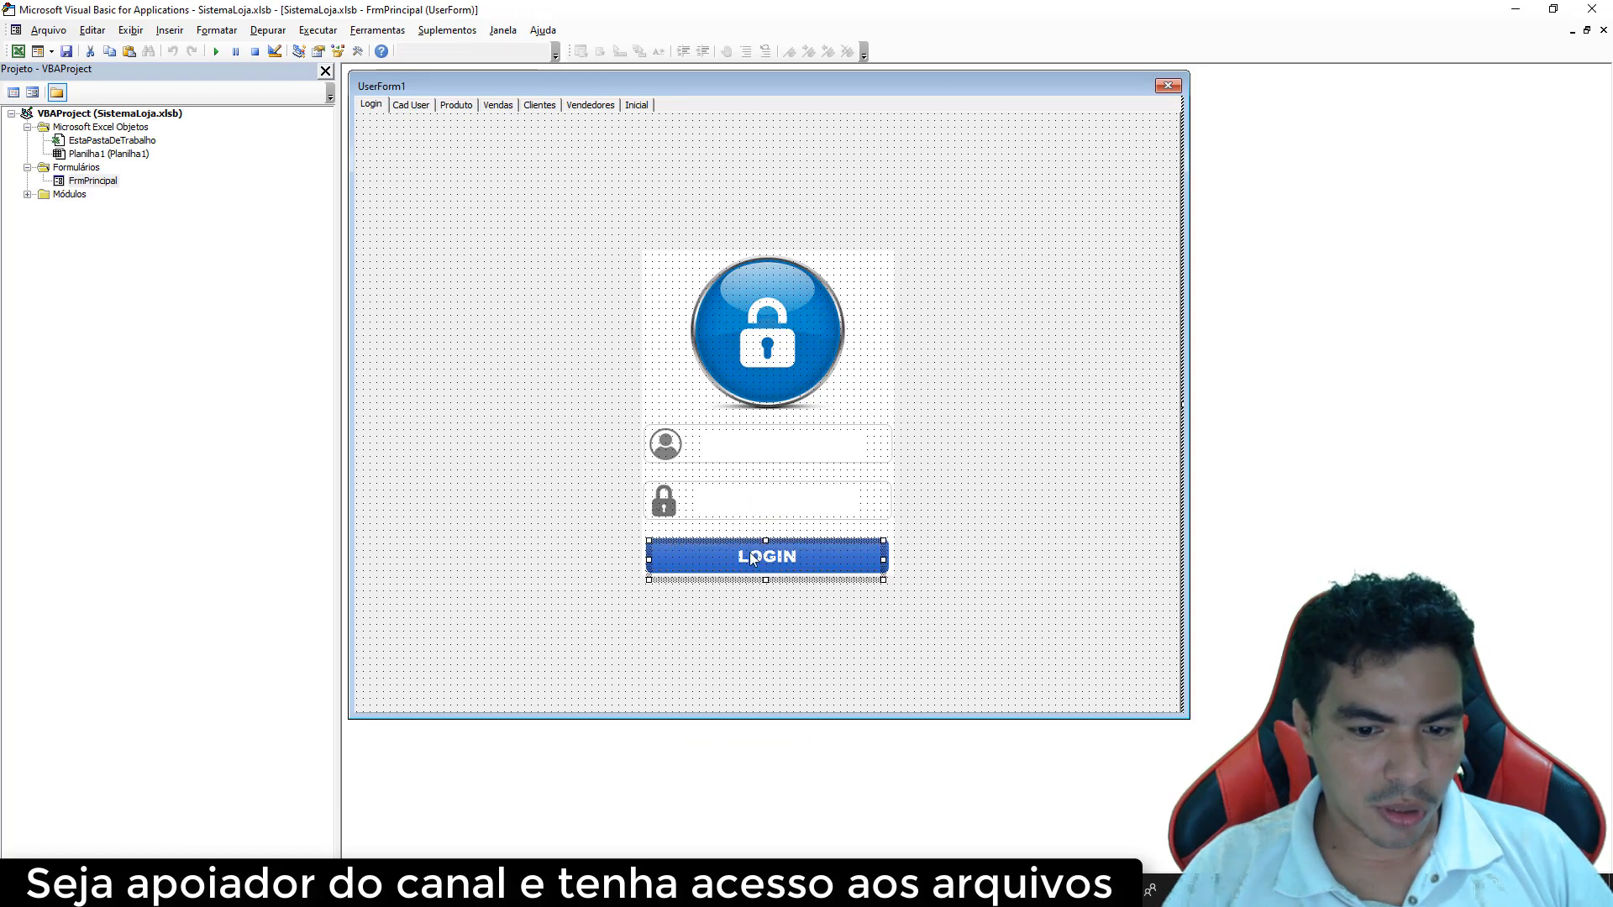
right_click(749, 552)
left_click(794, 630)
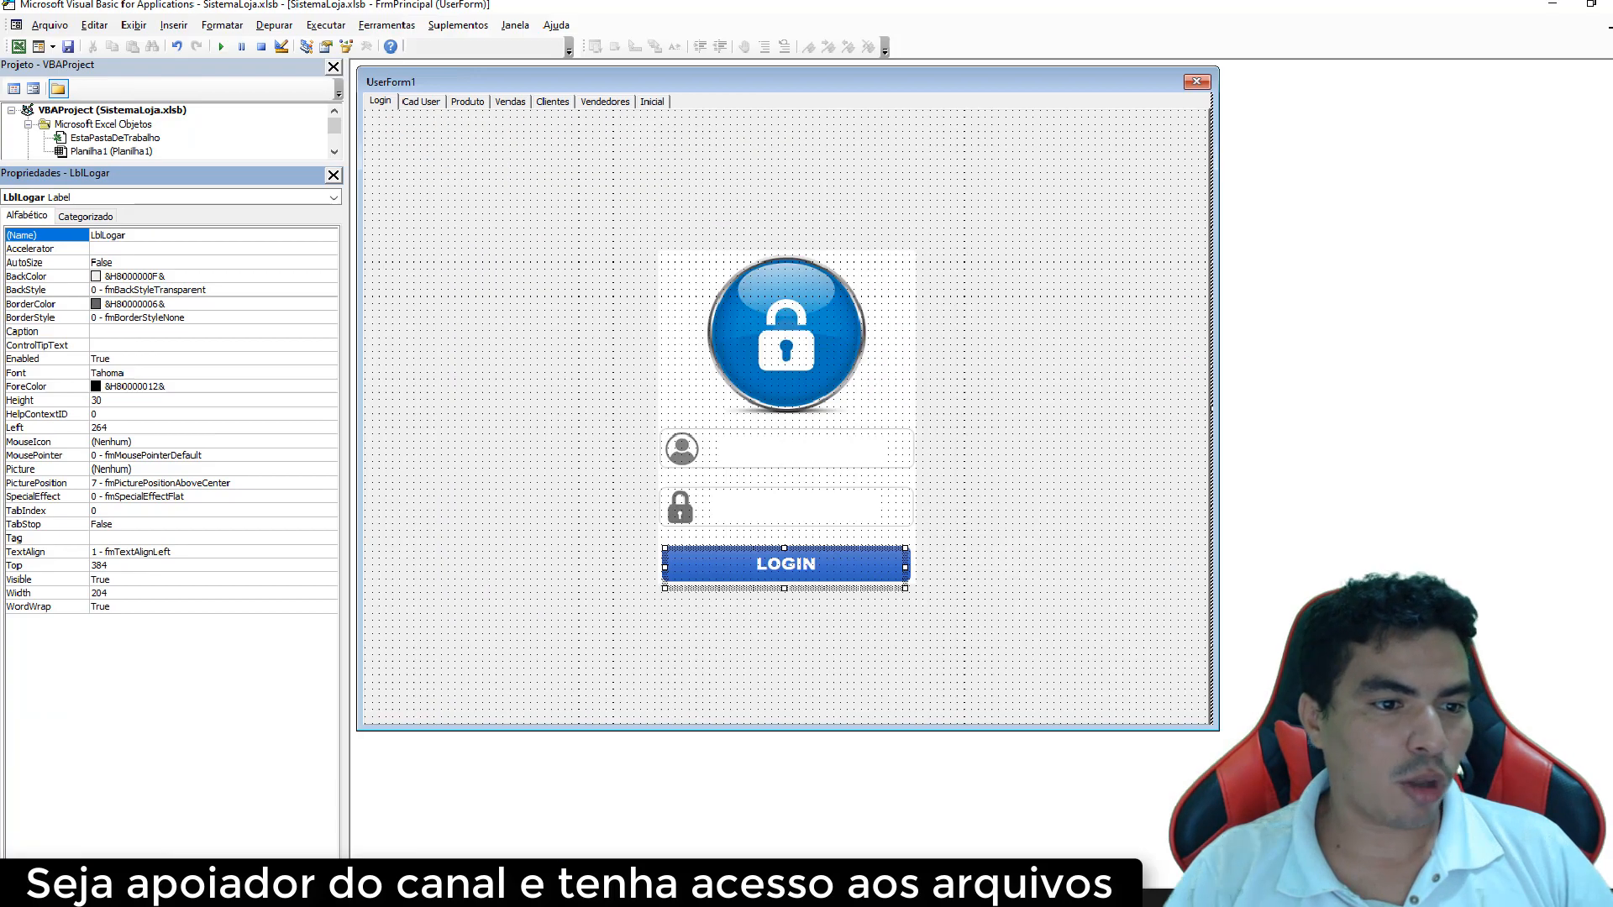
left_click(400, 183)
left_click(220, 53)
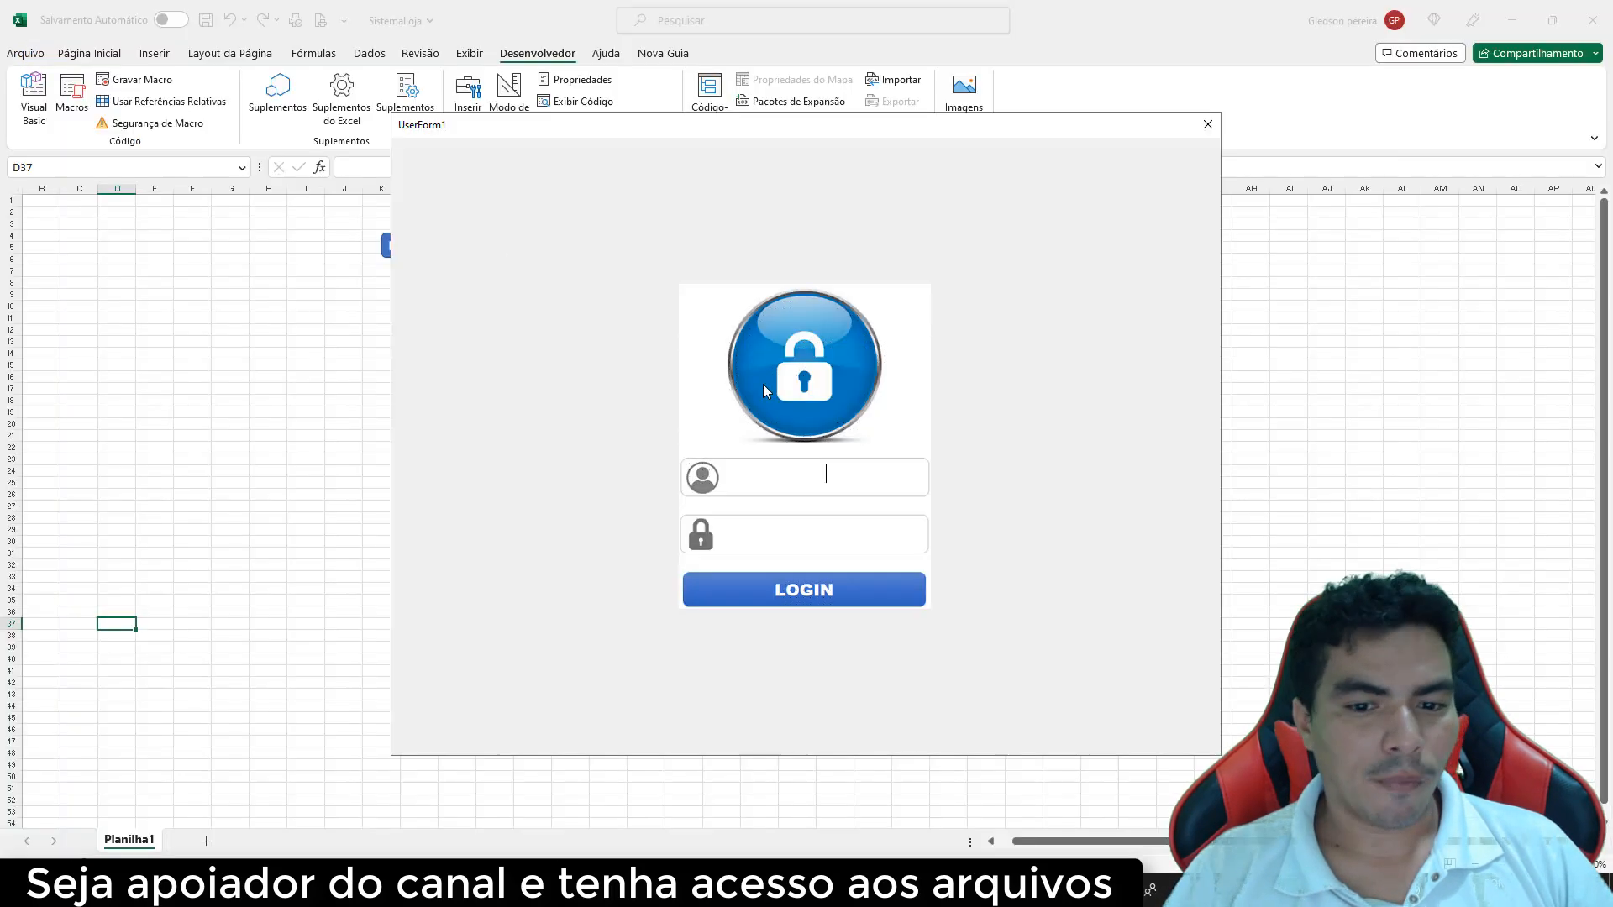
Log in with the test username and password and dismiss the welcome message
type("neo")
key("Tab")
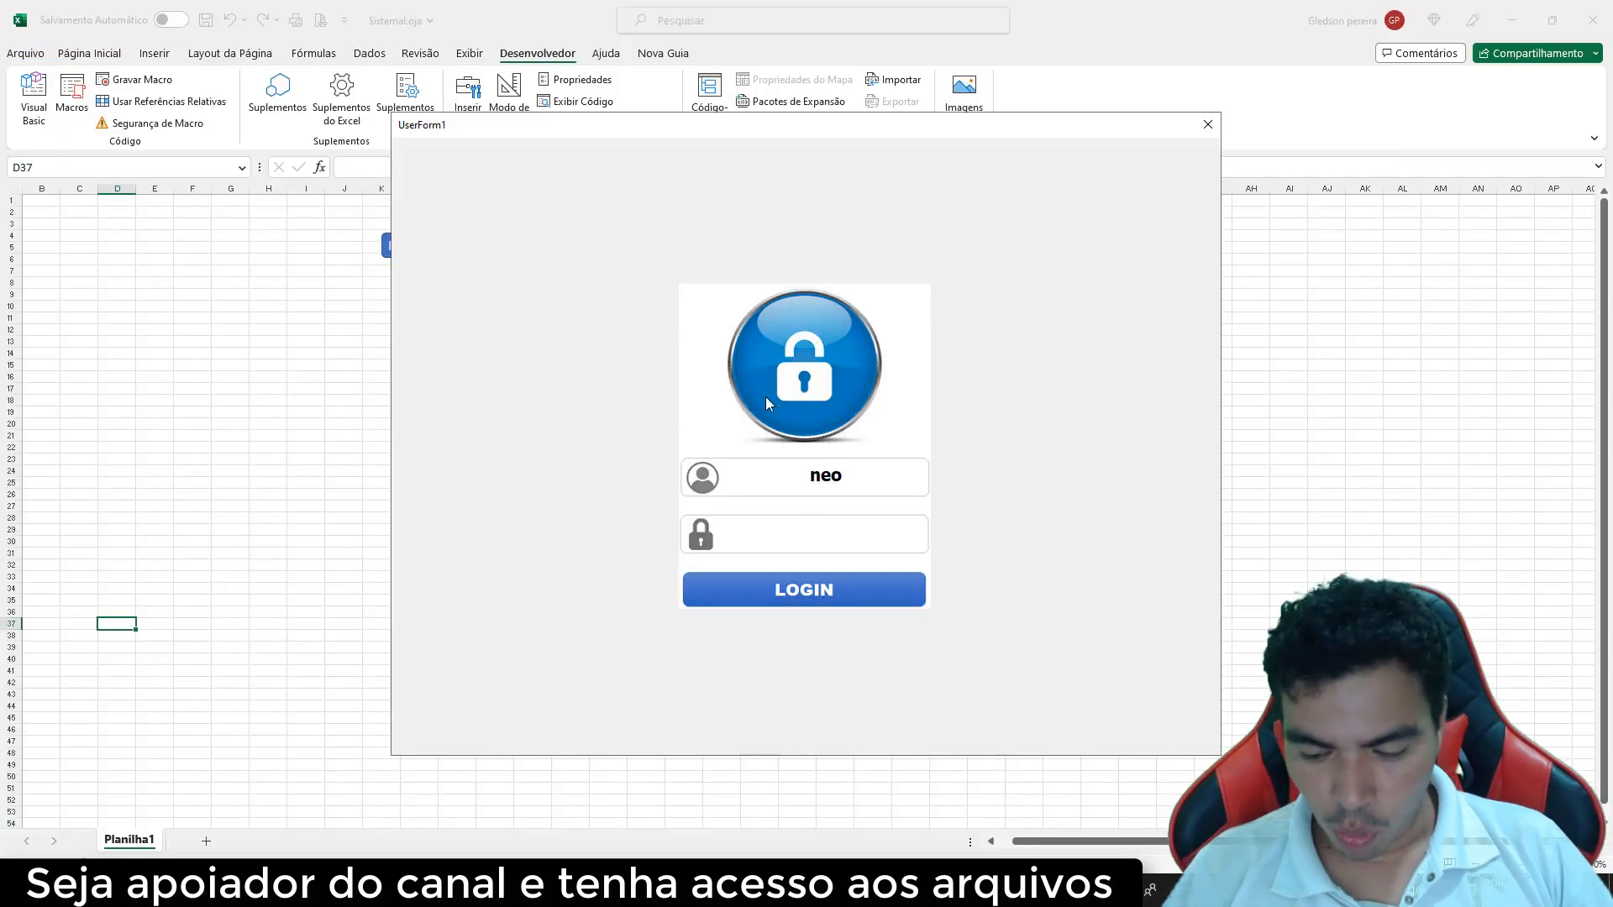
type("123")
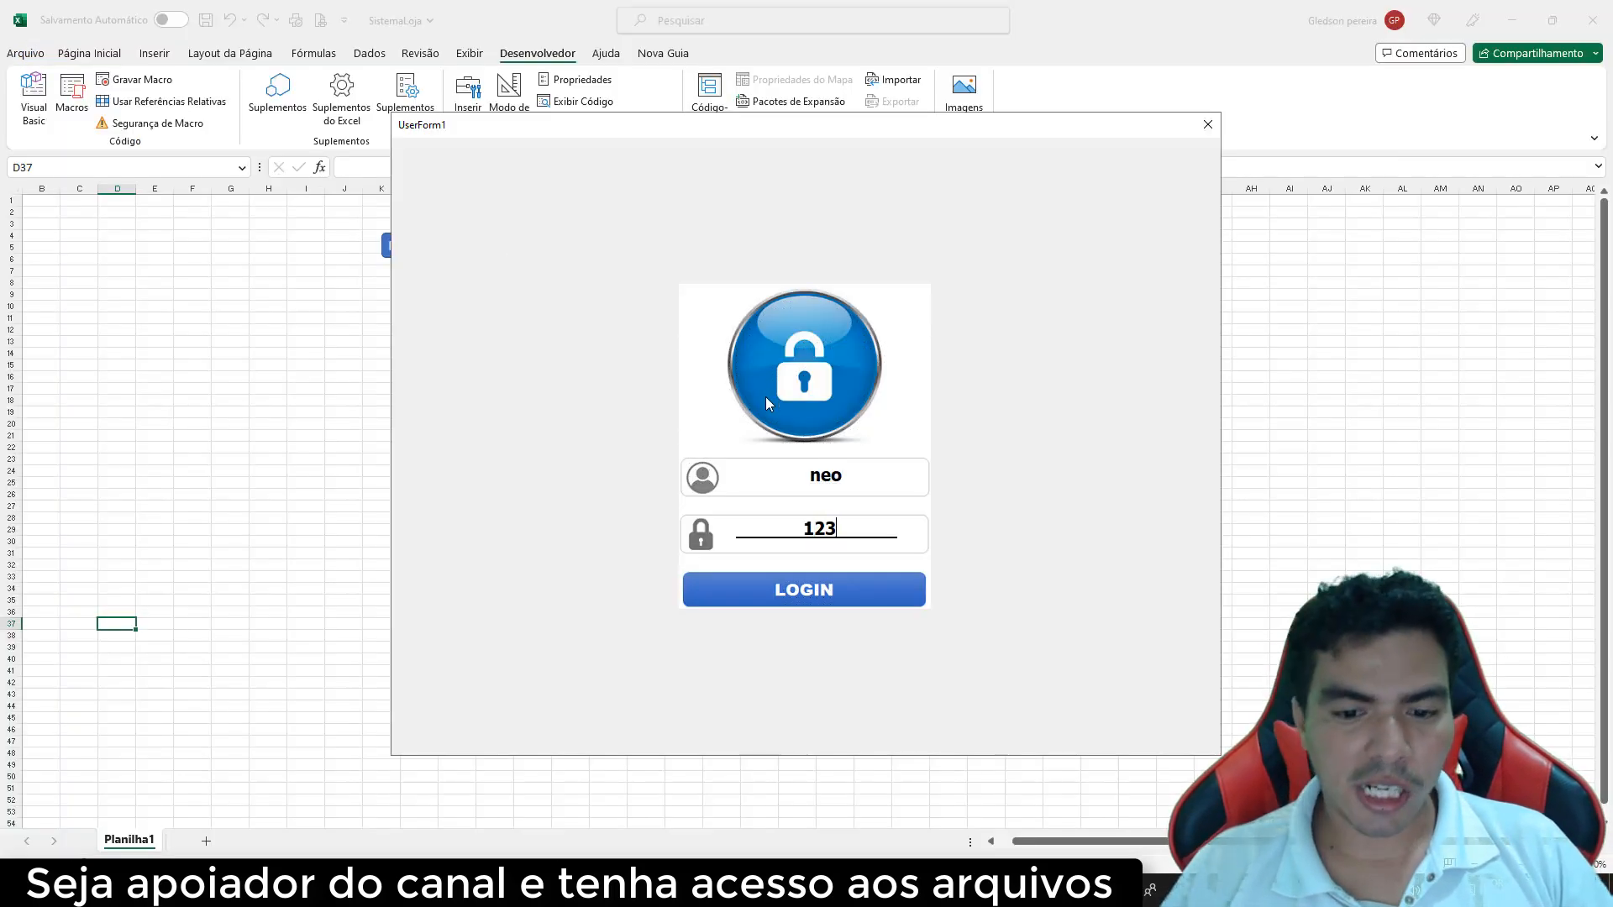
left_click(822, 594)
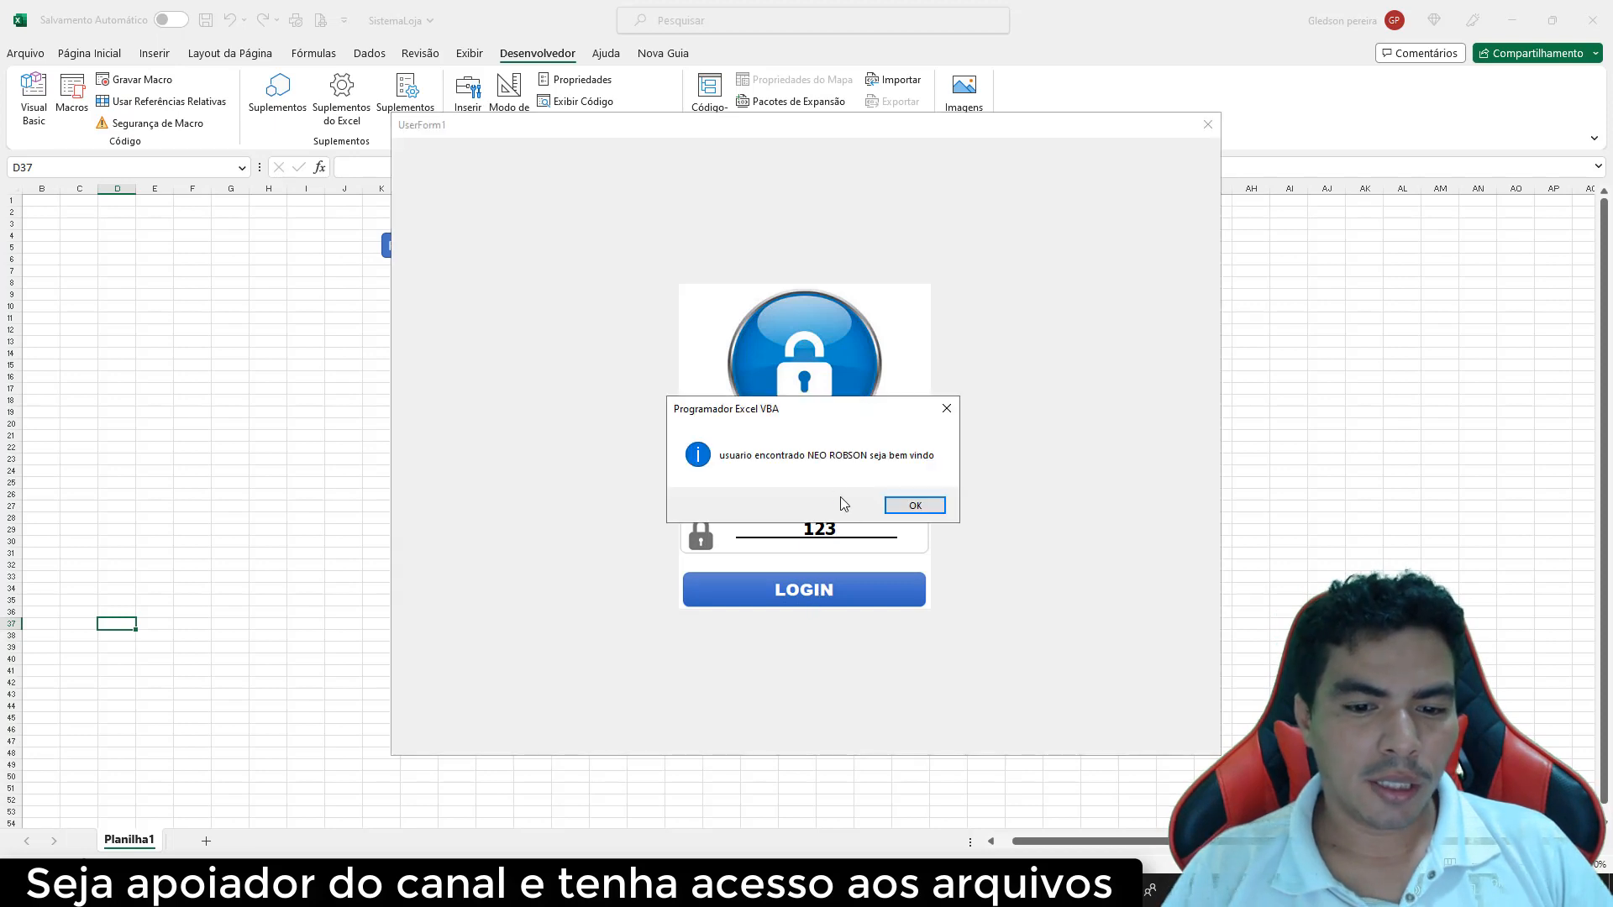
left_click(916, 507)
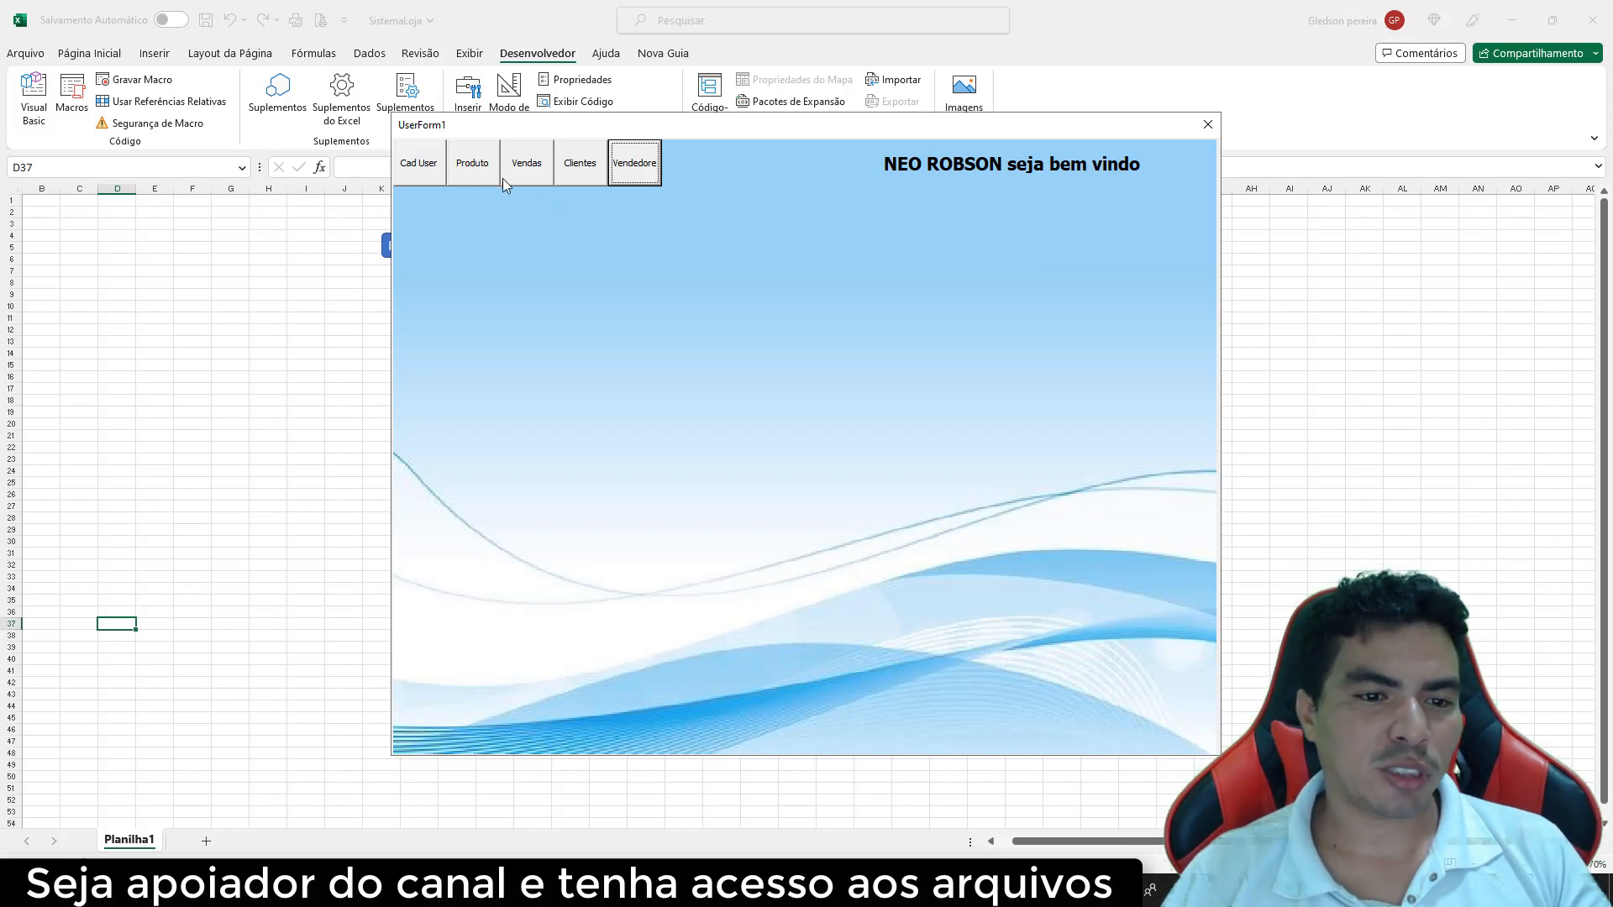
Try the Cad User, Produto, Vendas, Clientes and Vendedore menu buttons on the welcome page
left_click(476, 181)
key("shift+Tab")
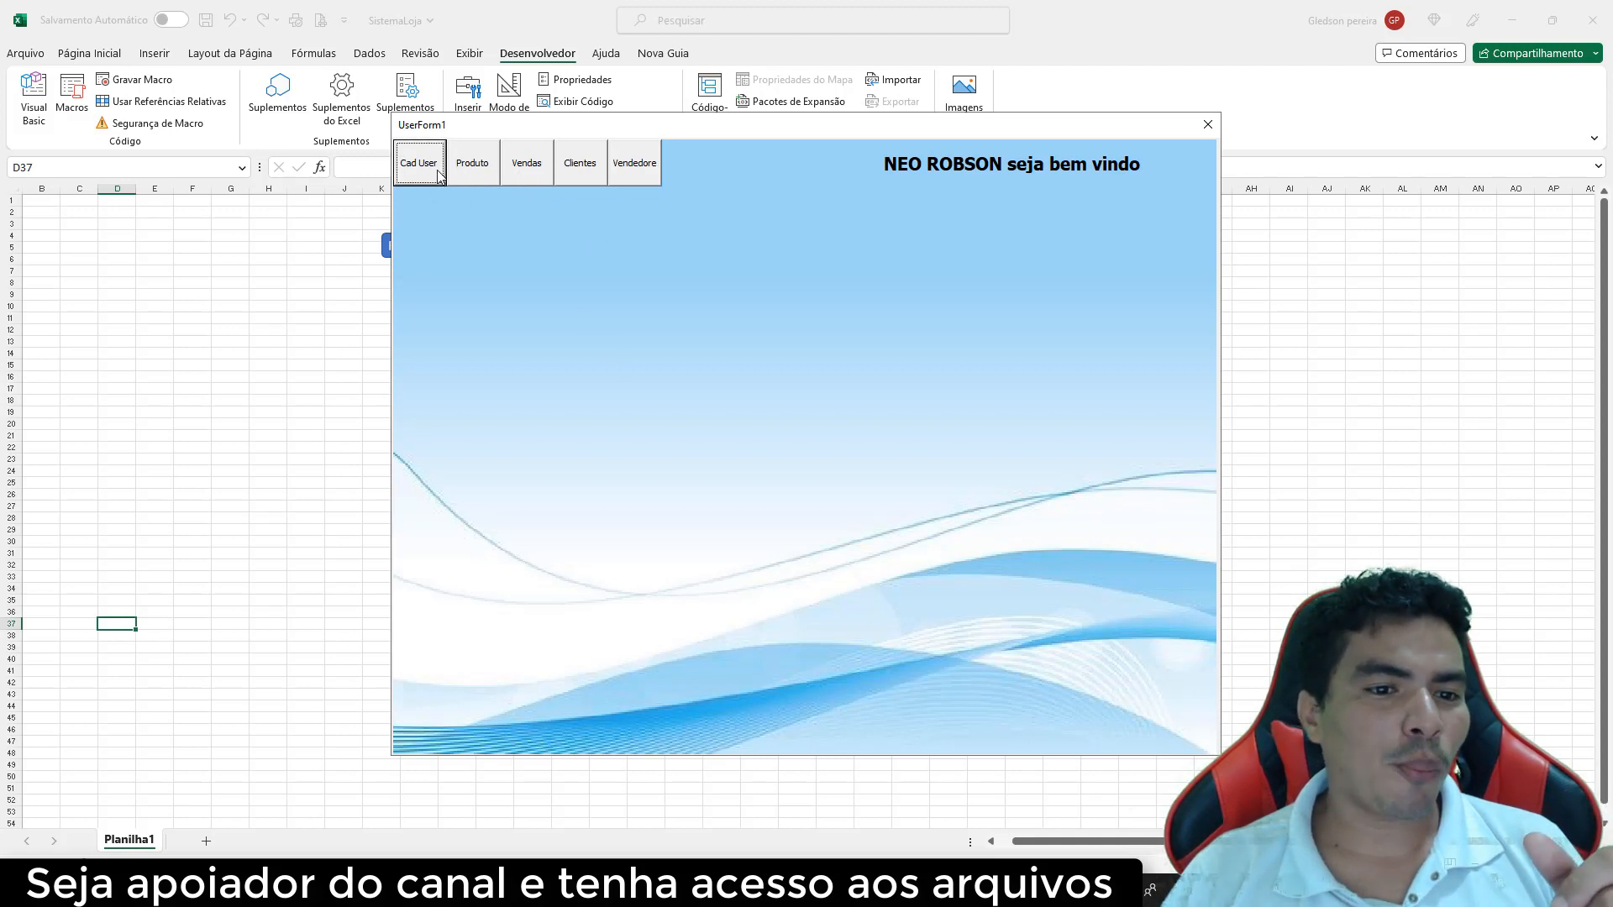
left_click(473, 171)
left_click(550, 174)
left_click(632, 178)
left_click(579, 175)
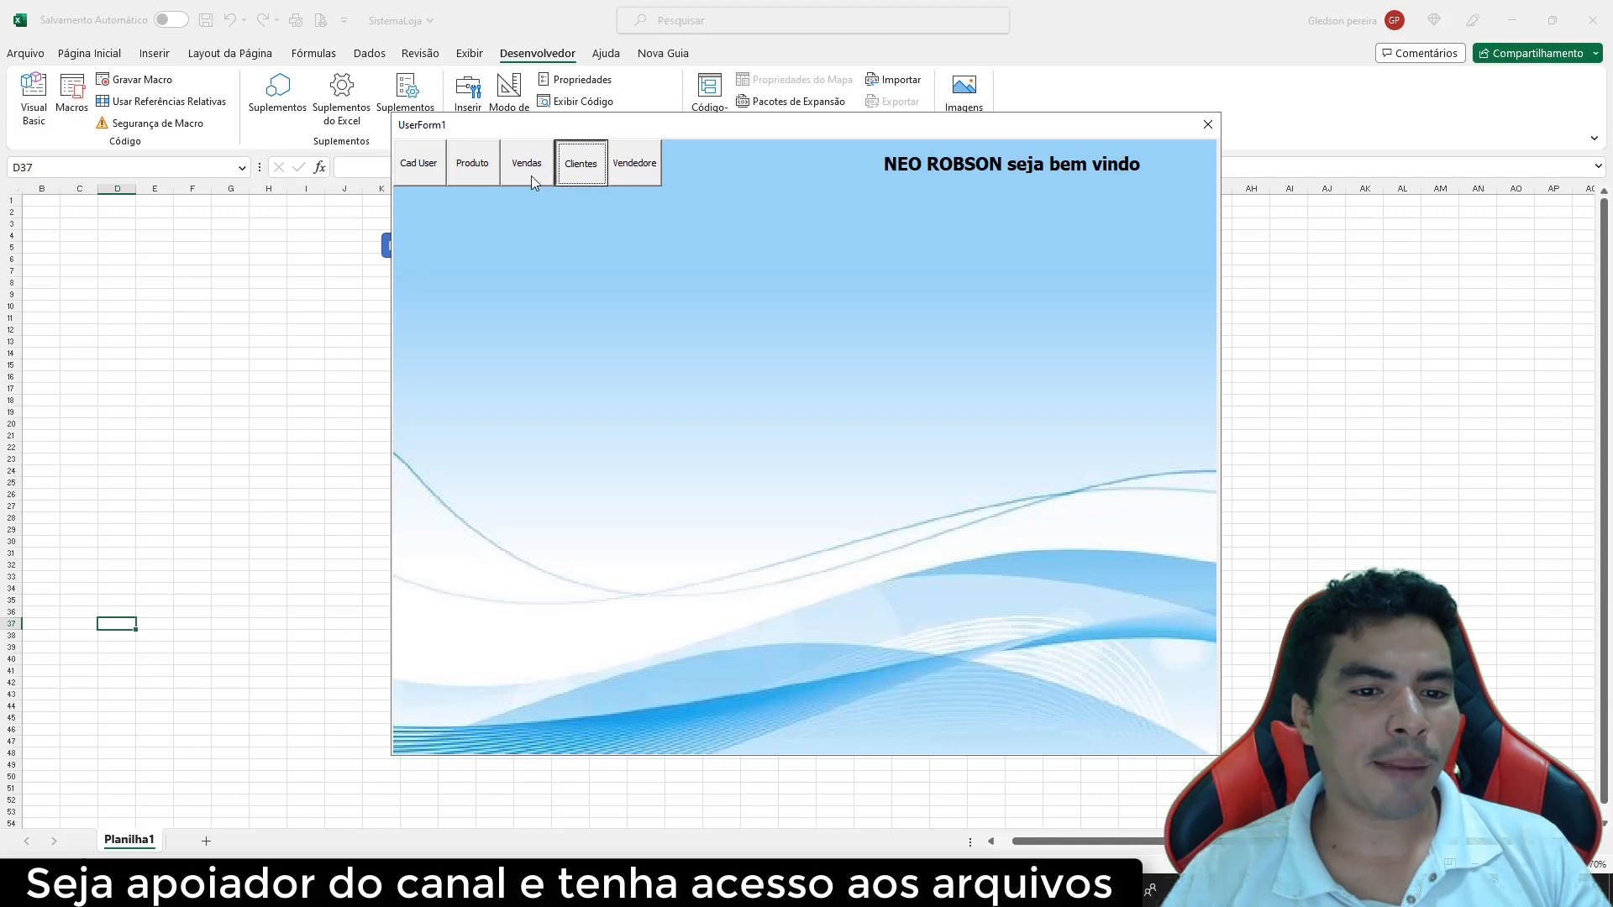
left_click(472, 173)
left_click(436, 174)
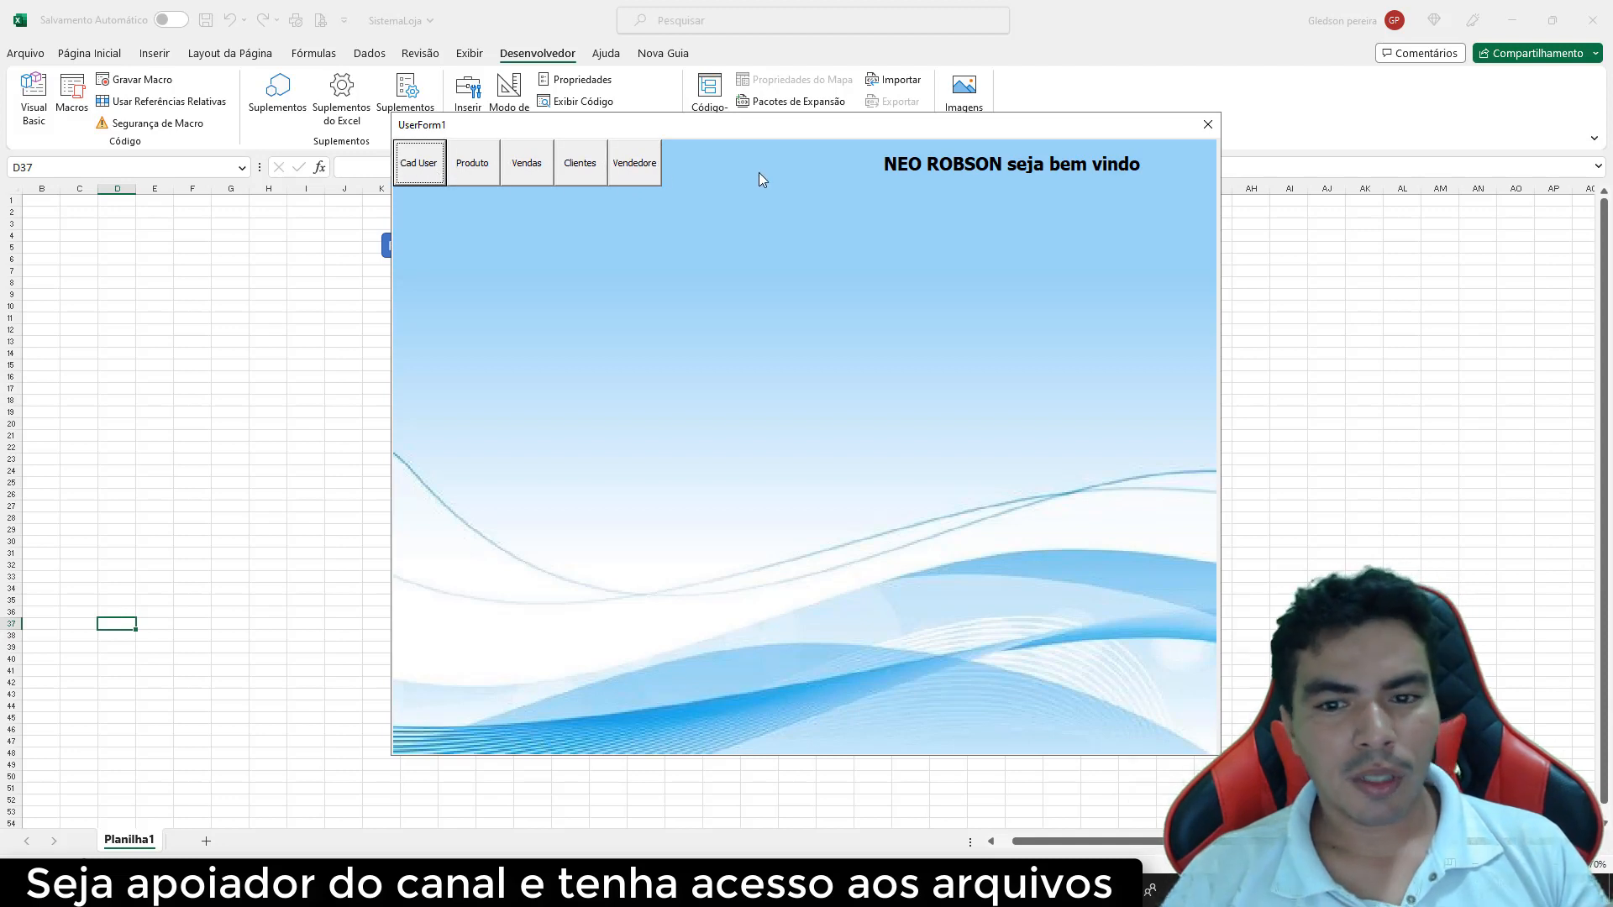